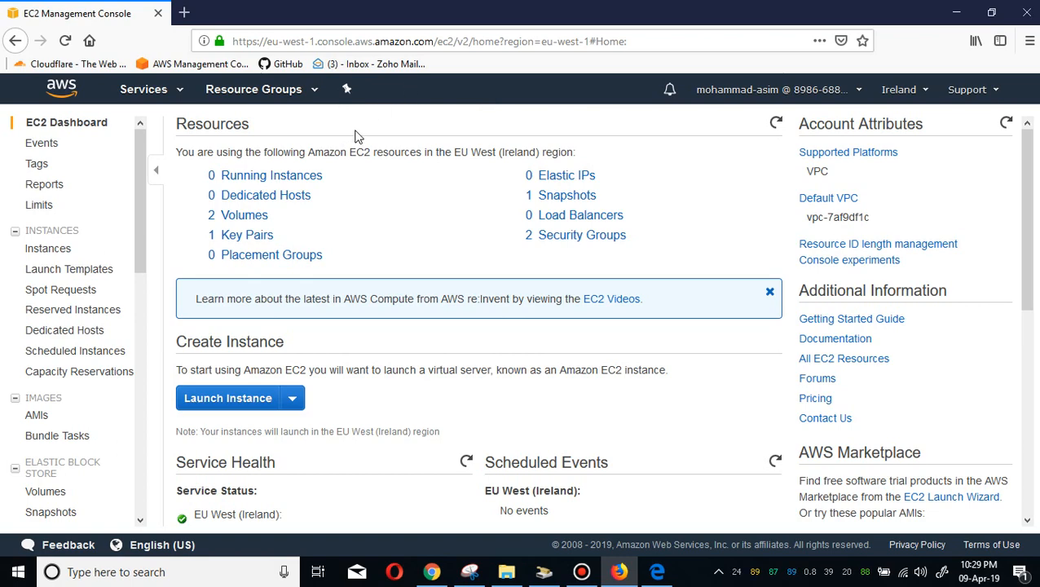
# Start launching a new EC2 instance and choose the Microsoft Windows Server 2016 Base AMI.
pyautogui.click(277, 175)
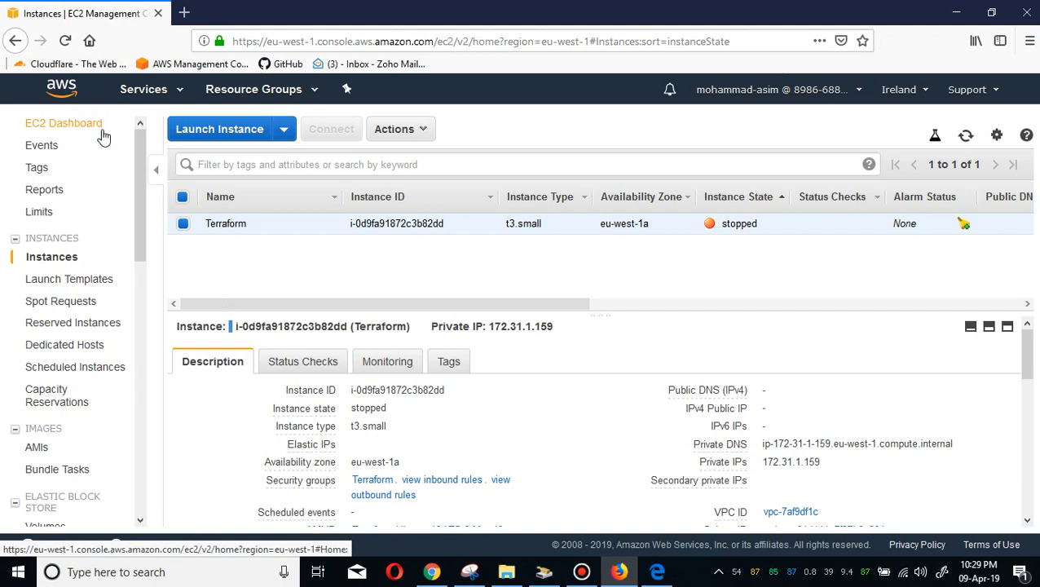
pyautogui.click(236, 133)
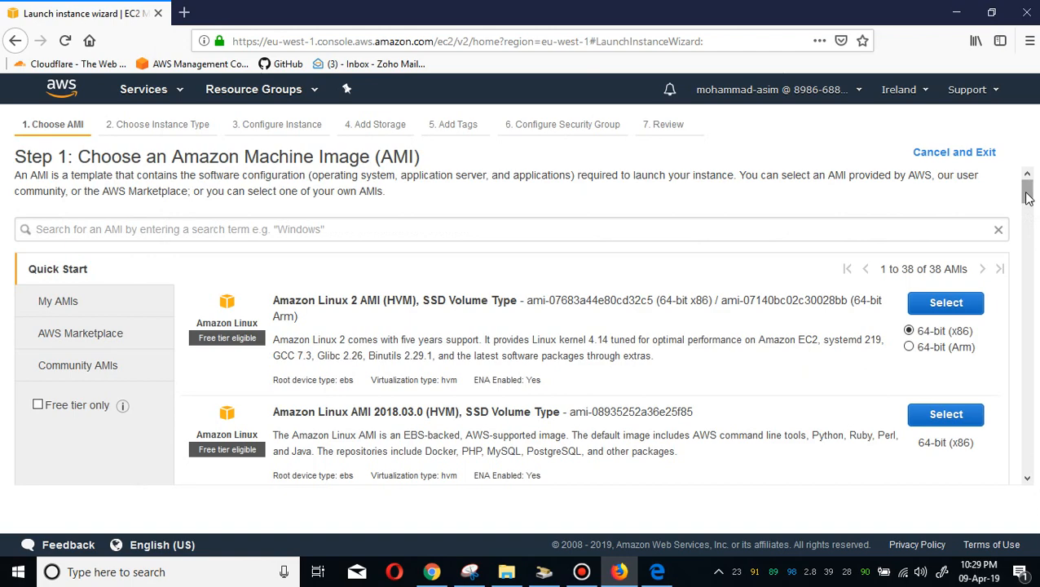
pyautogui.moveTo(1027, 196); pyautogui.dragTo(1033, 350)
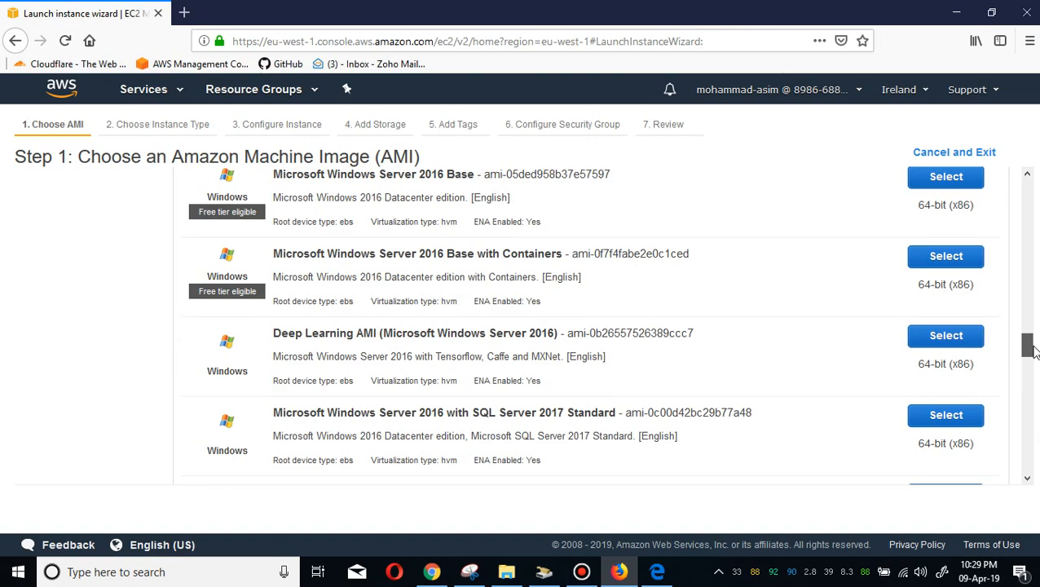
pyautogui.moveTo(1033, 351)
pyautogui.mouseDown()
pyautogui.moveTo(1032, 466)
pyautogui.moveTo(1015, 349)
pyautogui.mouseUp()
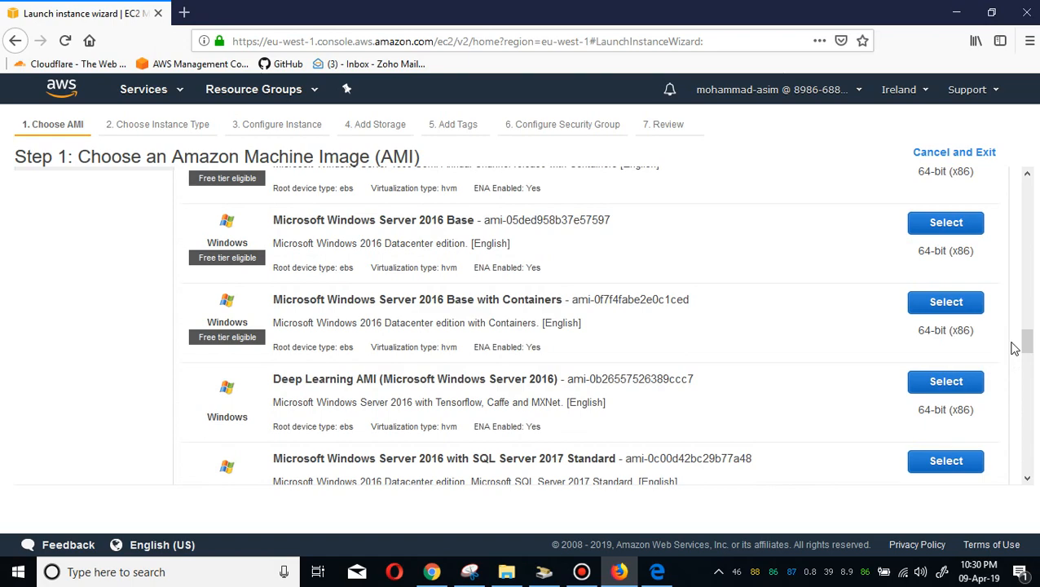
pyautogui.click(946, 222)
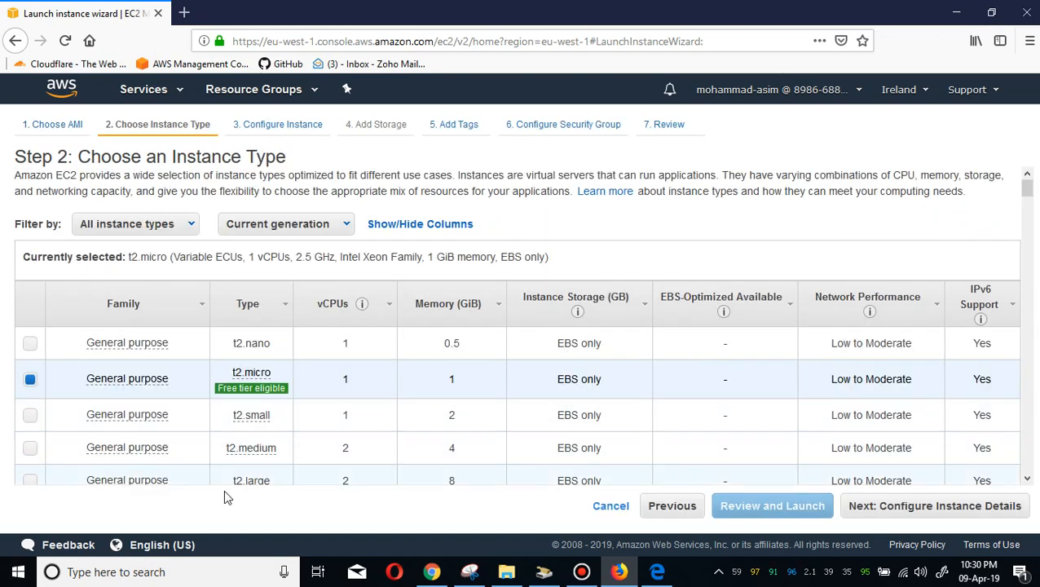
# Choose the t3.medium instance type and go straight to the launch review.
pyautogui.scroll(-5, 573, 391)
pyautogui.scroll(-1, 274, 294)
pyautogui.moveTo(149, 226)
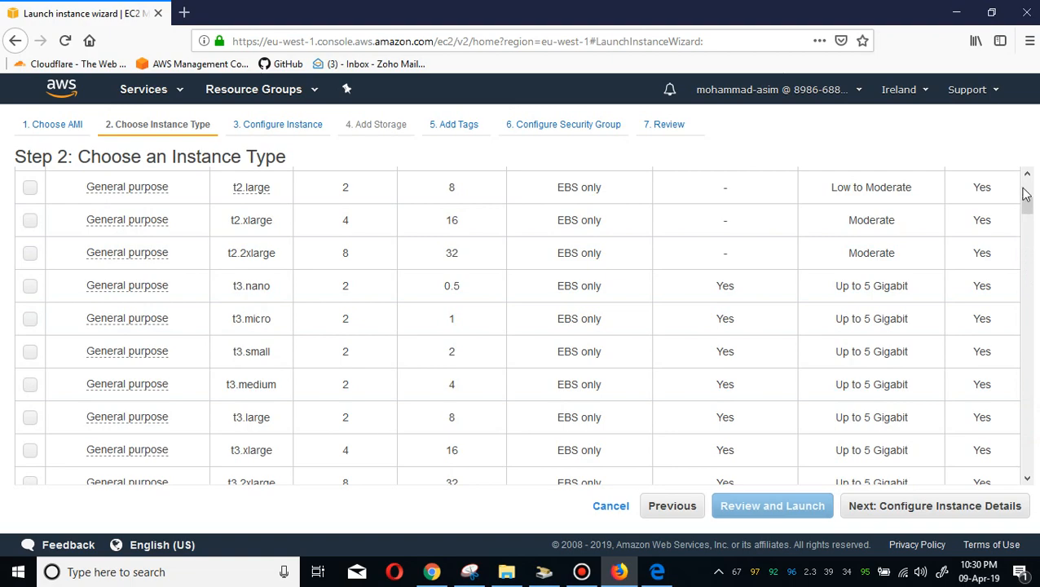
pyautogui.click(30, 352)
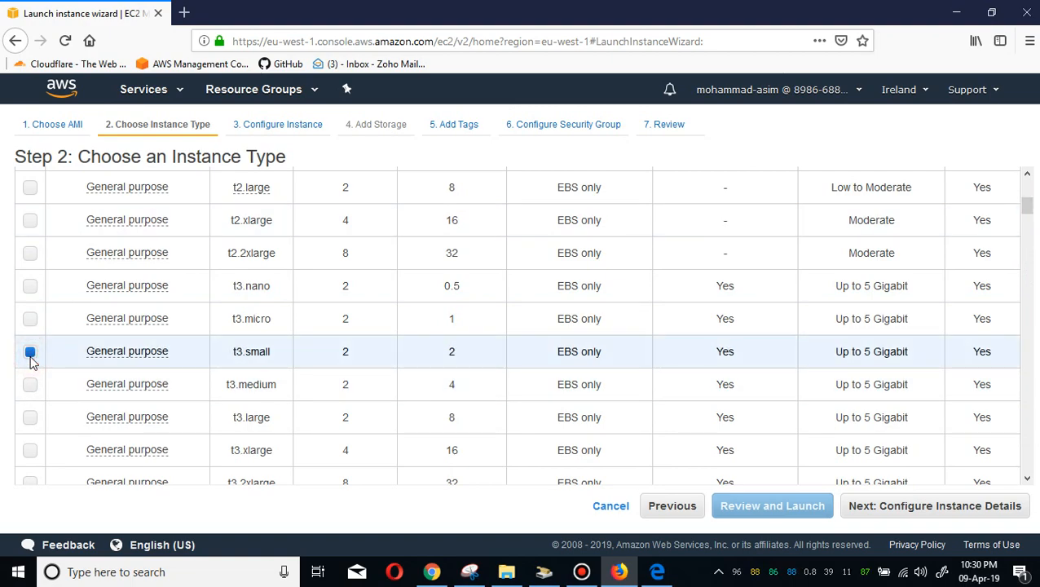
pyautogui.click(31, 383)
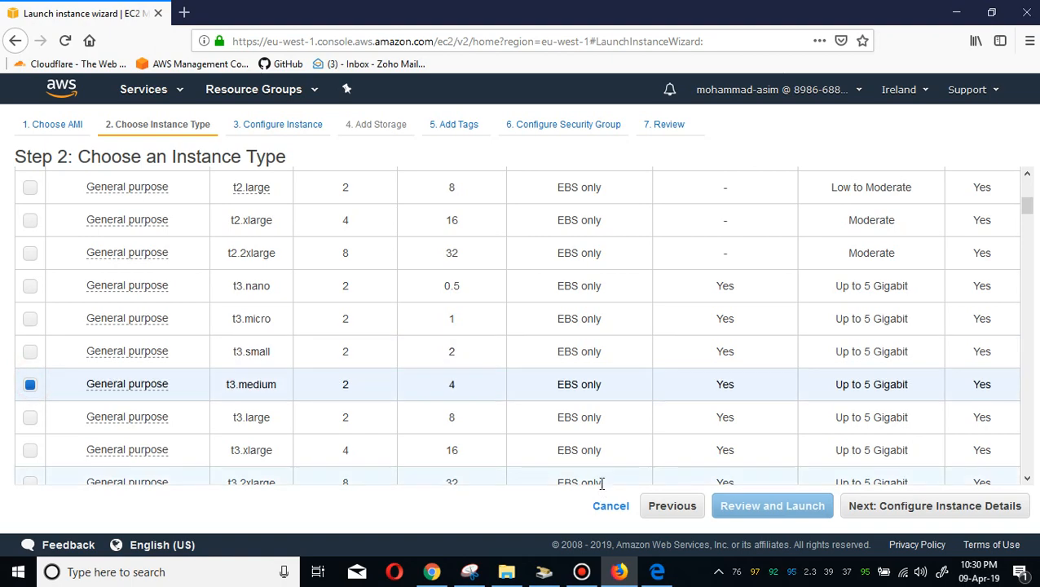
pyautogui.click(909, 519)
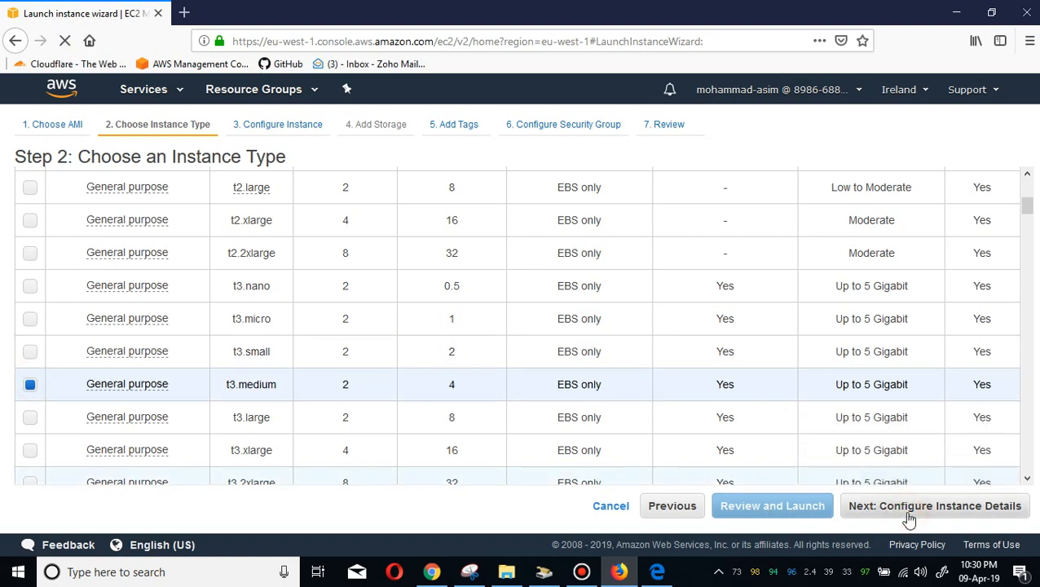
pyautogui.click(906, 519)
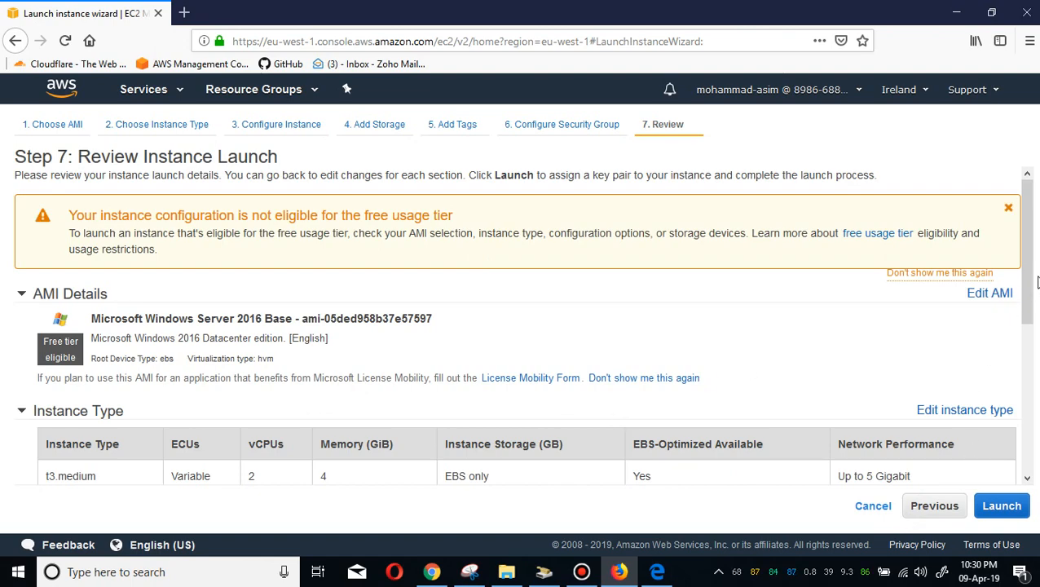
# Launch the instance with a new key pair named A, downloading its private key file first.
pyautogui.scroll(-2, 1035, 294)
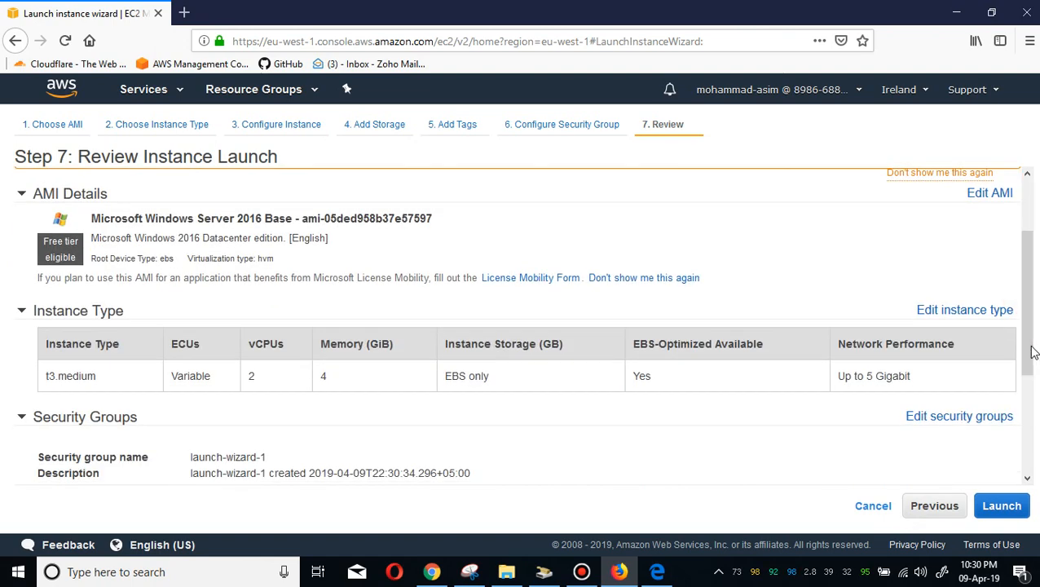
pyautogui.click(1002, 506)
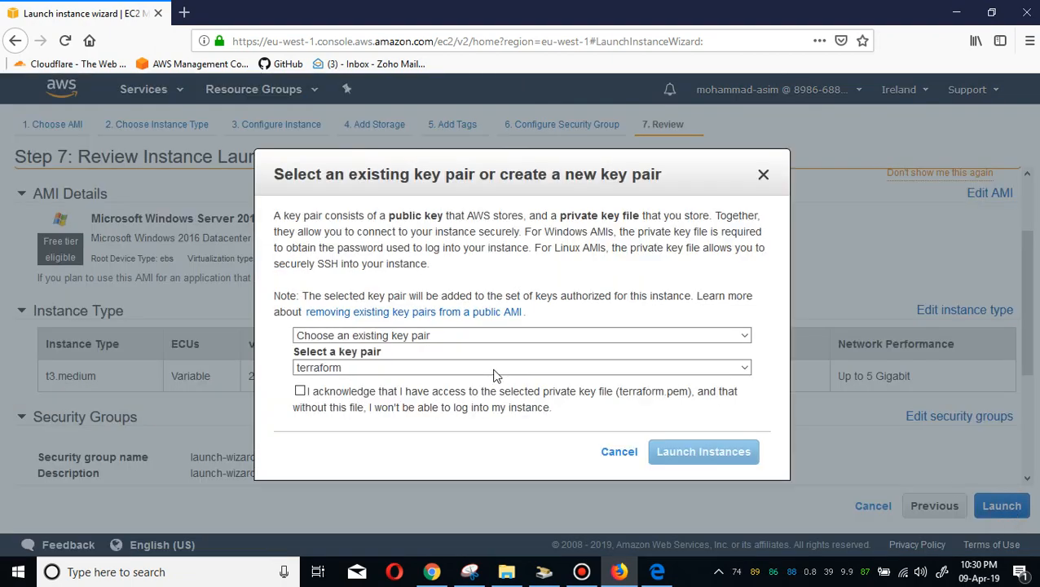
pyautogui.click(382, 369)
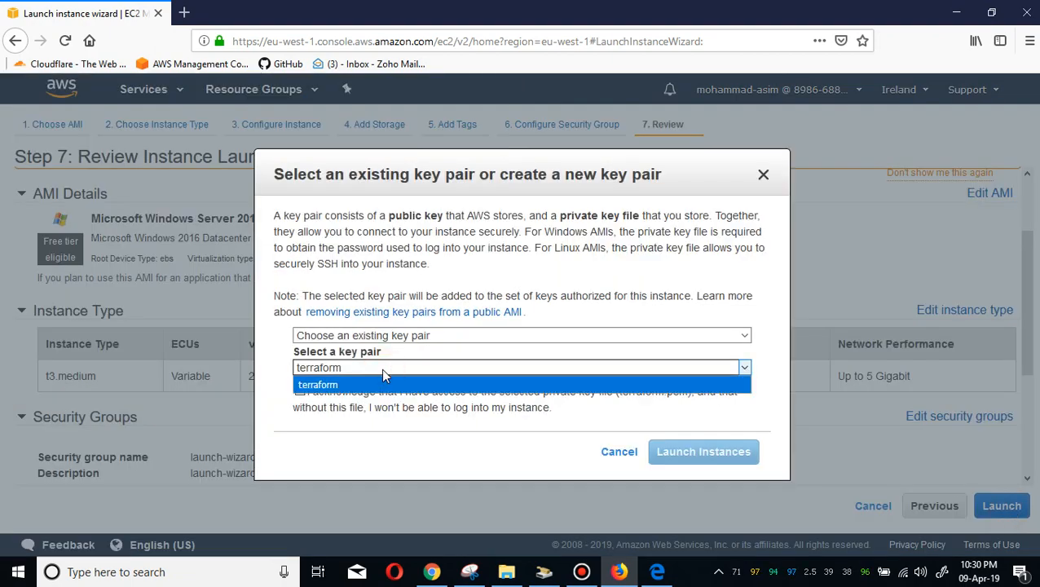
pyautogui.click(444, 339)
pyautogui.click(412, 369)
pyautogui.click(399, 368)
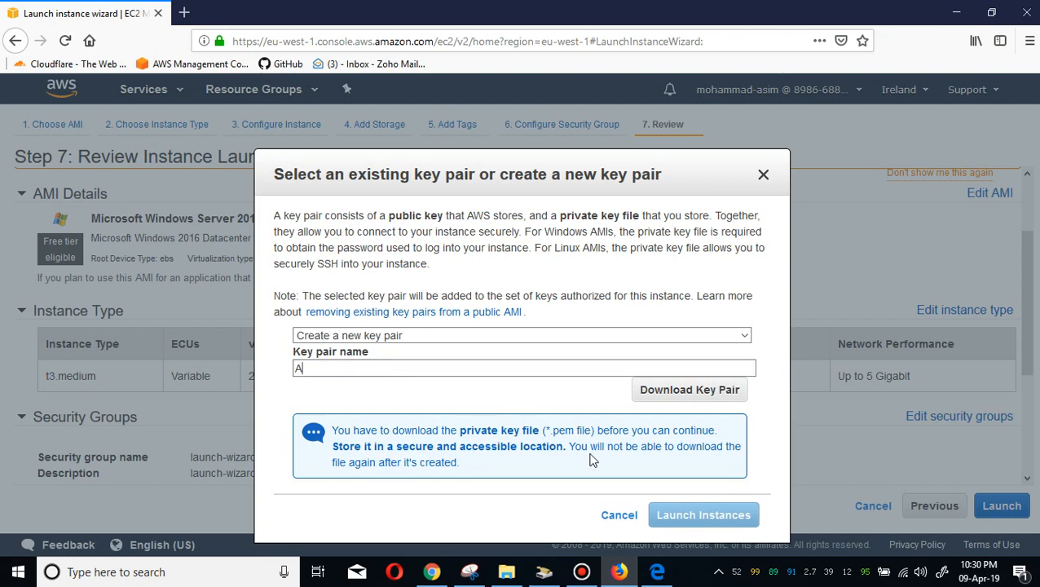
pyautogui.click(686, 395)
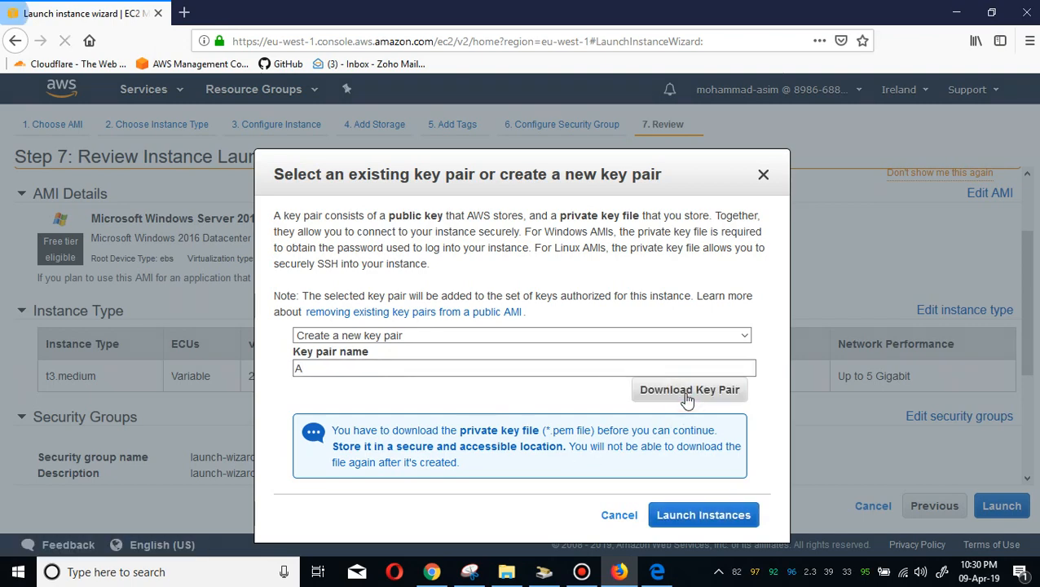
pyautogui.click(582, 369)
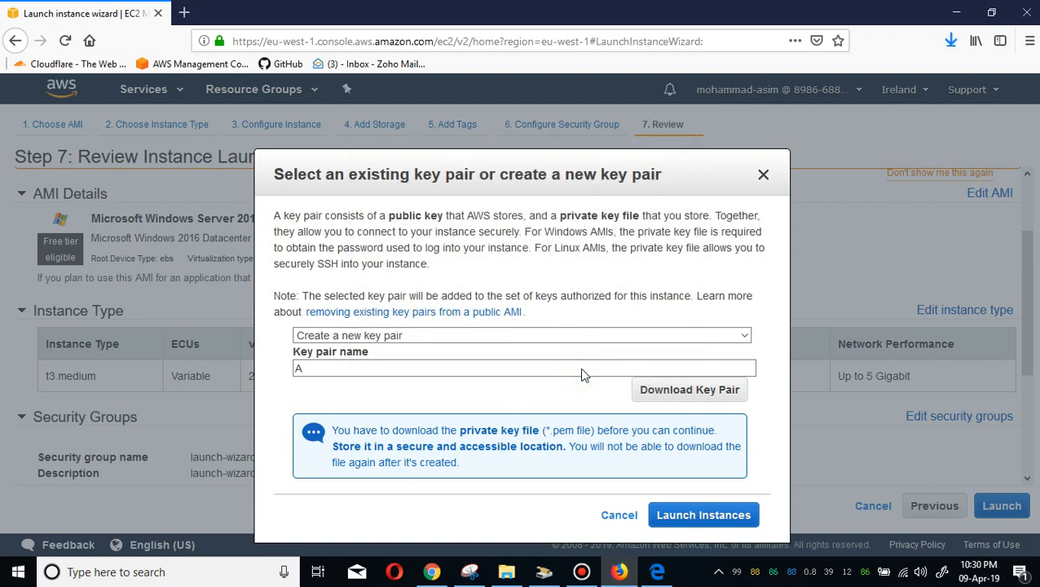
pyautogui.click(693, 514)
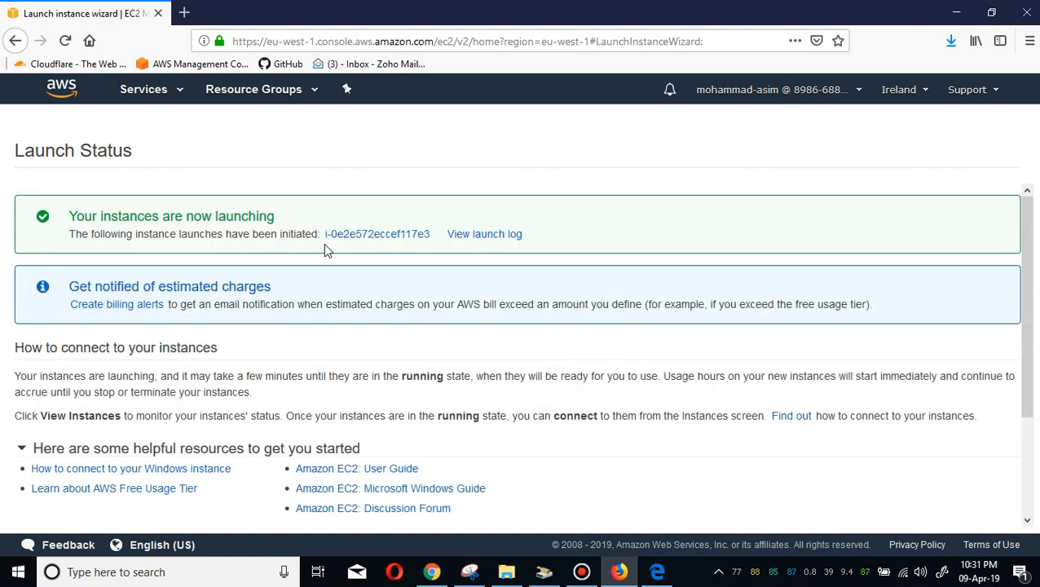
# Open the newly launched instance and name it Windows-A.
pyautogui.click(365, 236)
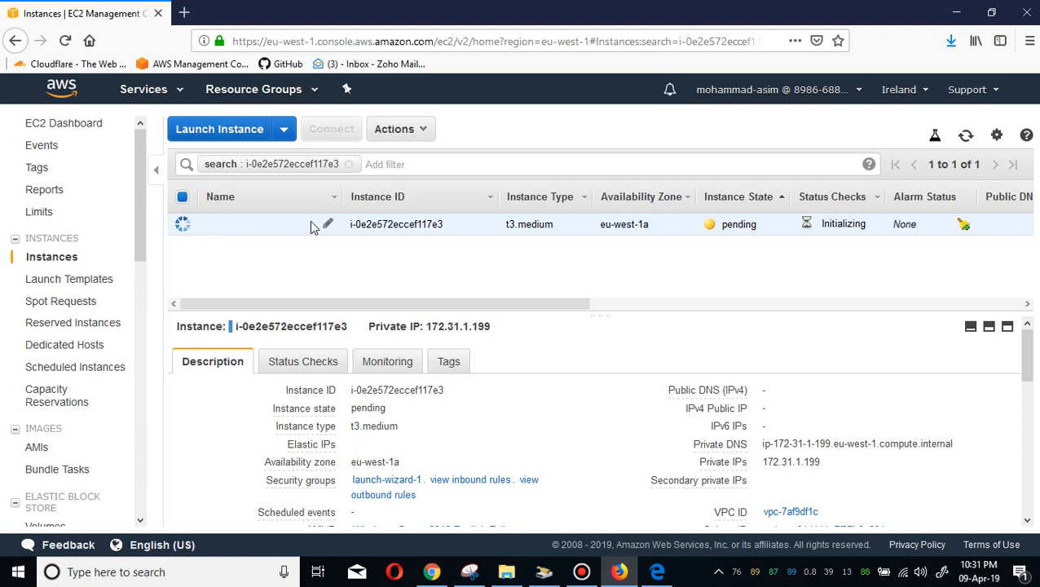
pyautogui.click(326, 225)
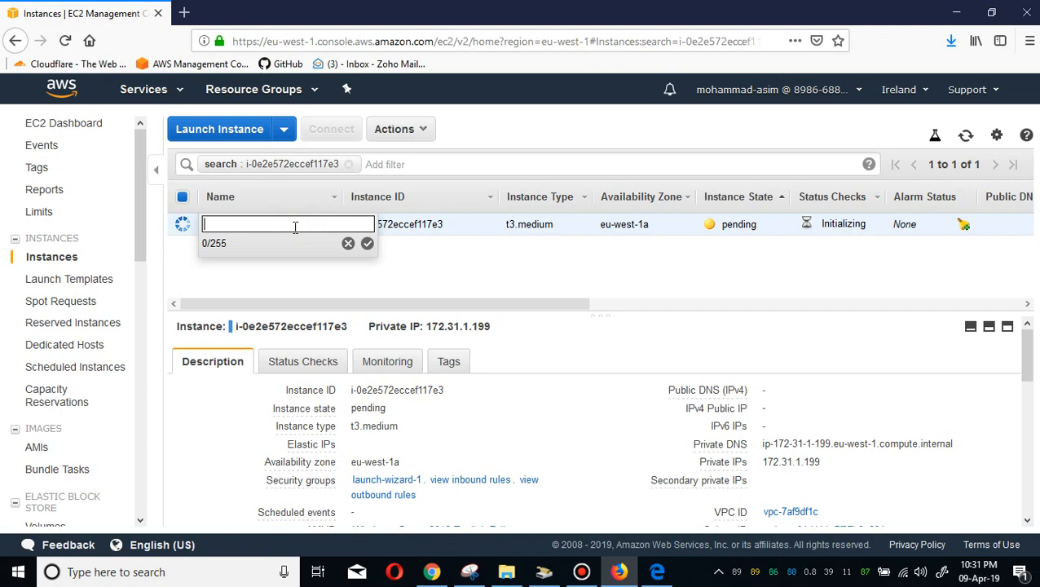
pyautogui.write('indiw')
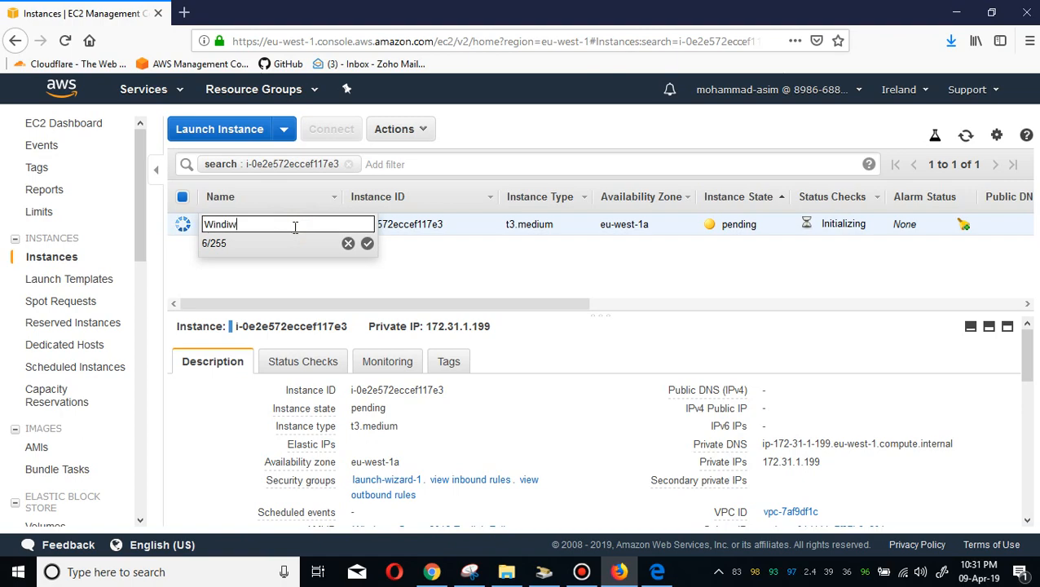
pyautogui.press('BackSpace')
pyautogui.press('BackSpace')
pyautogui.write('ows-A')
pyautogui.press('Return')
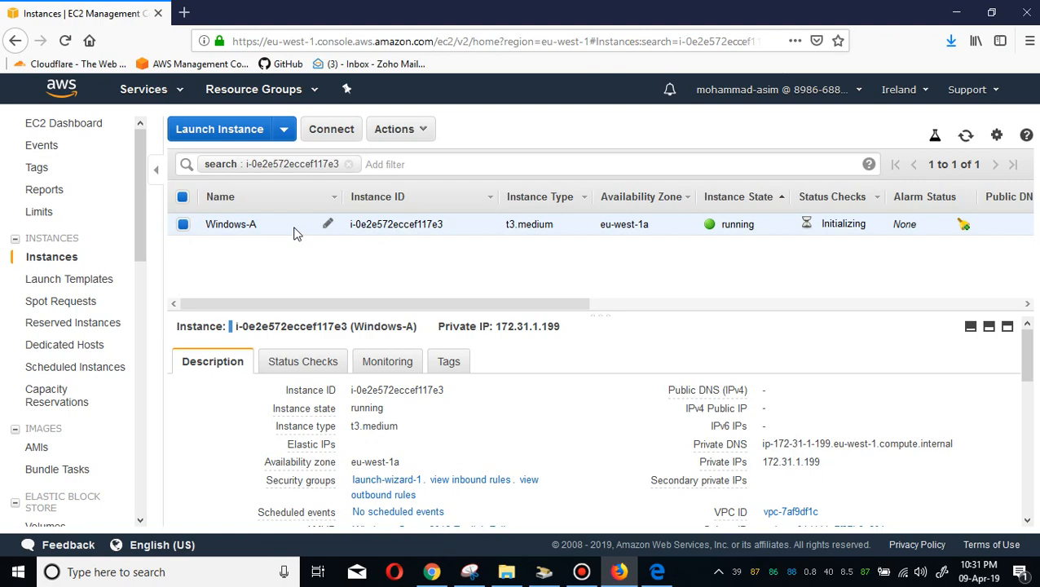
# Open the instance's remote desktop connection details and try to retrieve the Windows password.
pyautogui.click(338, 137)
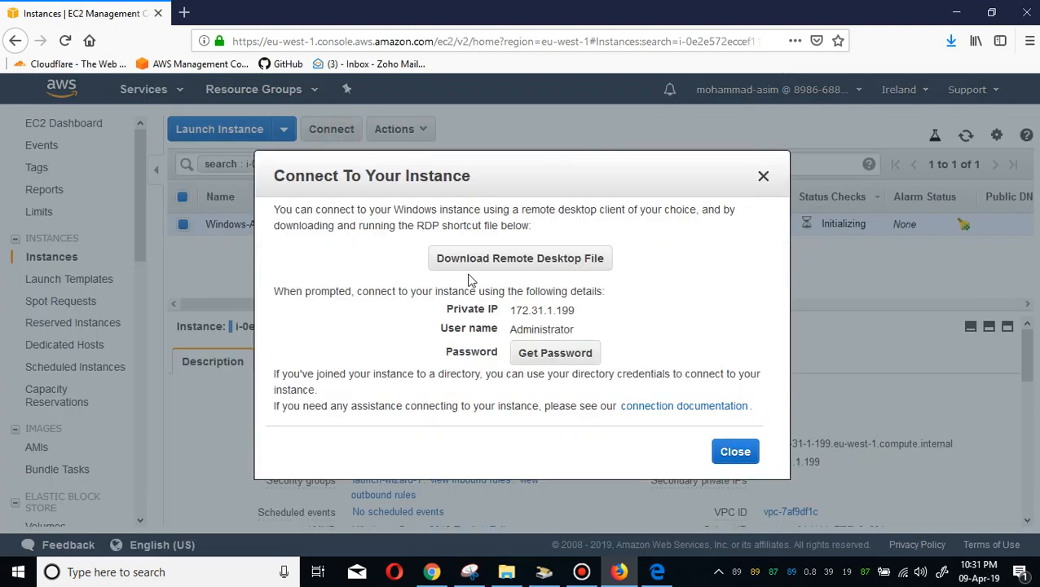
pyautogui.click(541, 354)
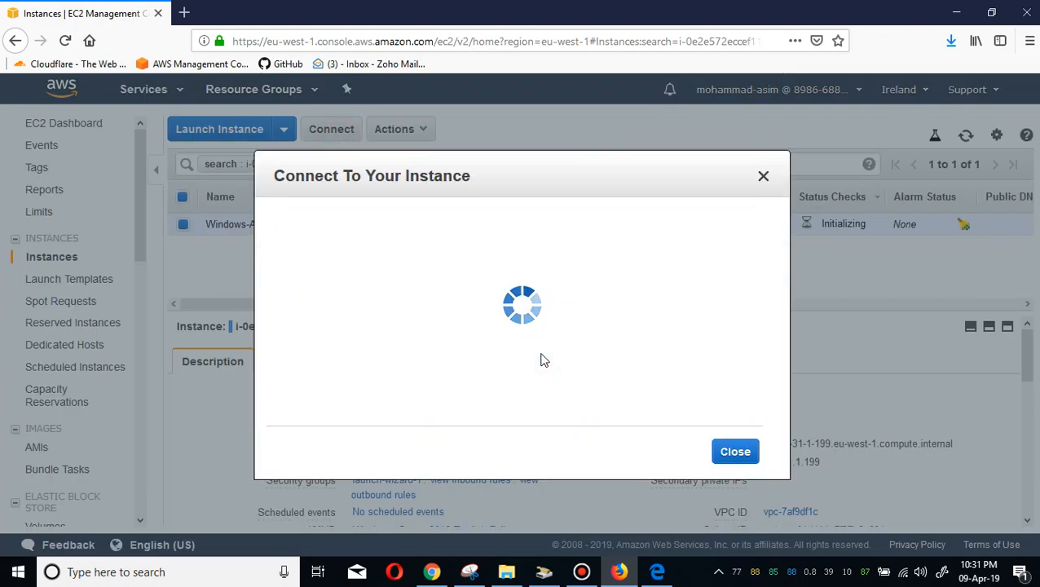
pyautogui.click(736, 445)
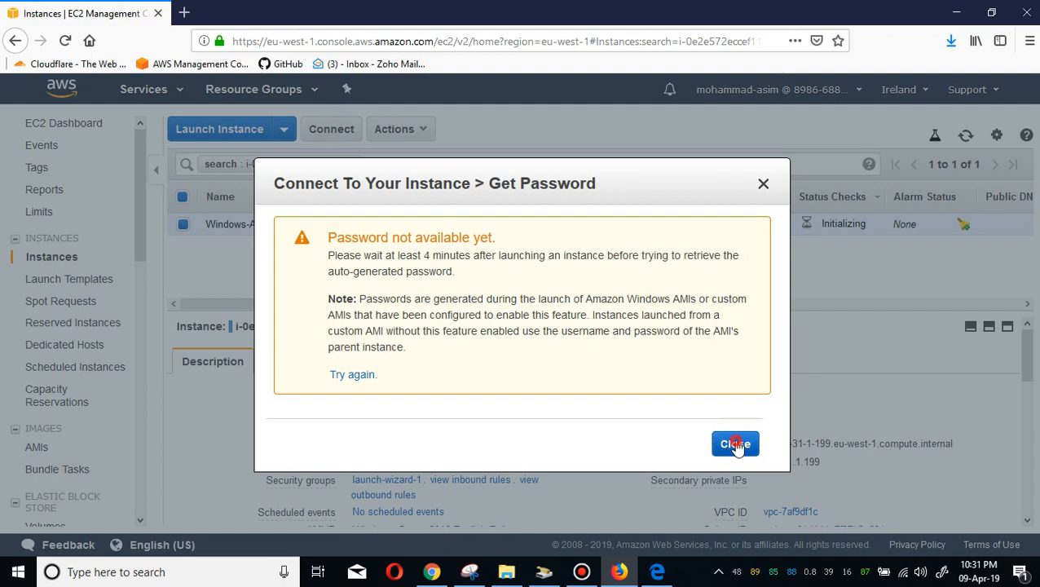
# Cut the downloaded A.pem key file from the Downloads folder.
pyautogui.click(950, 40)
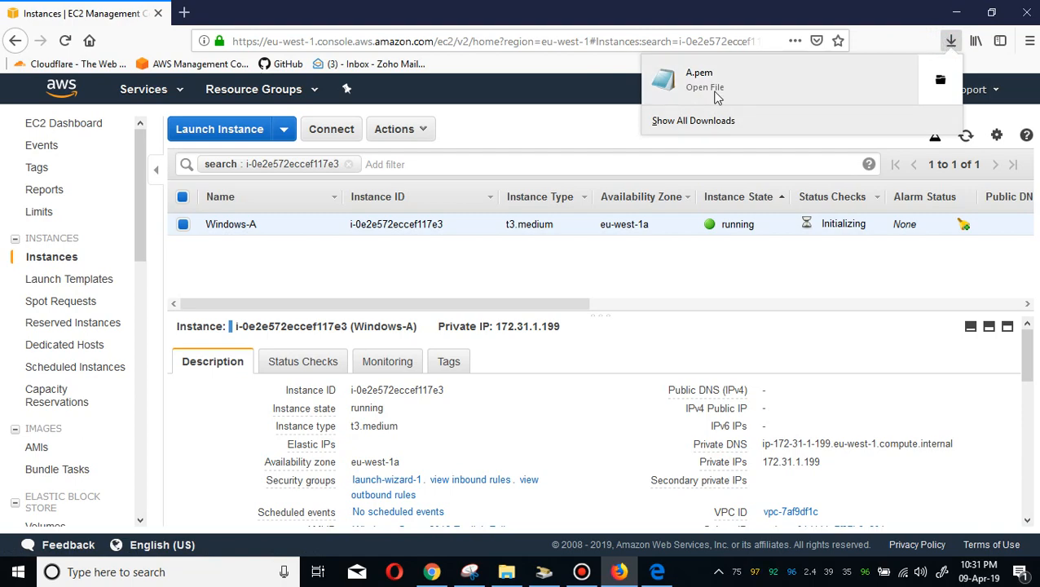
pyautogui.click(939, 79)
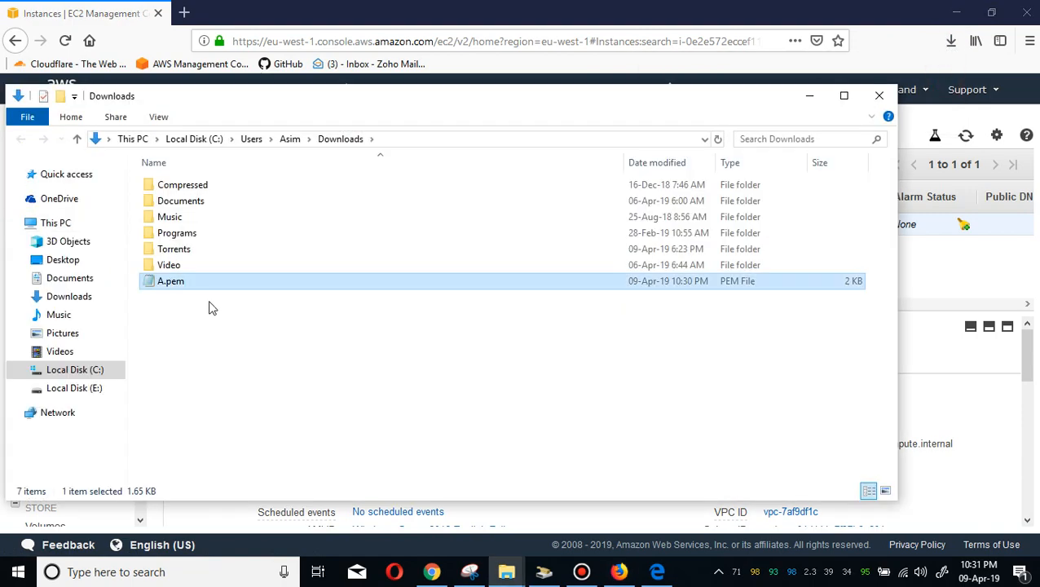
pyautogui.rightClick(237, 397)
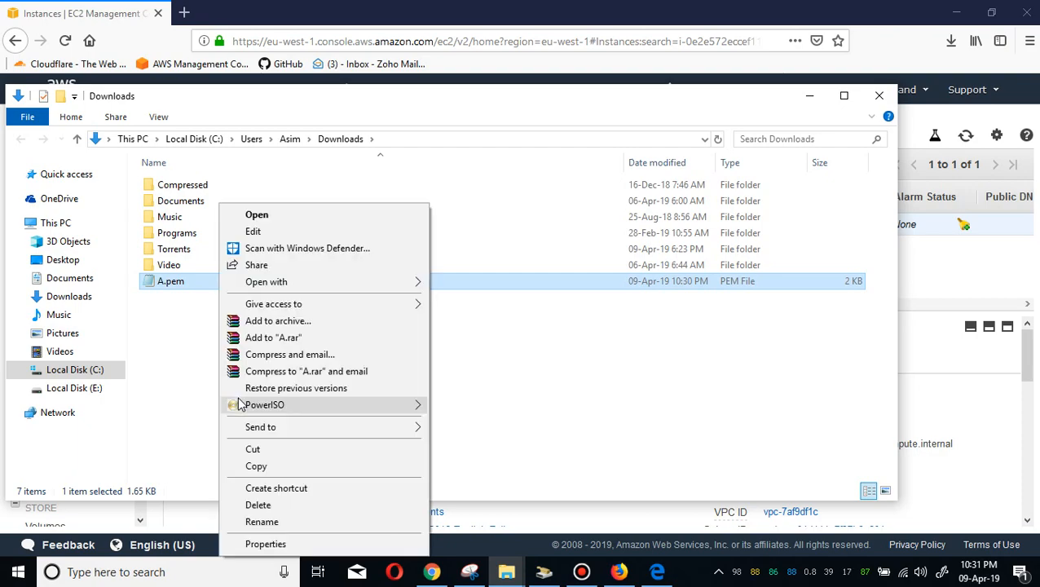
pyautogui.click(253, 453)
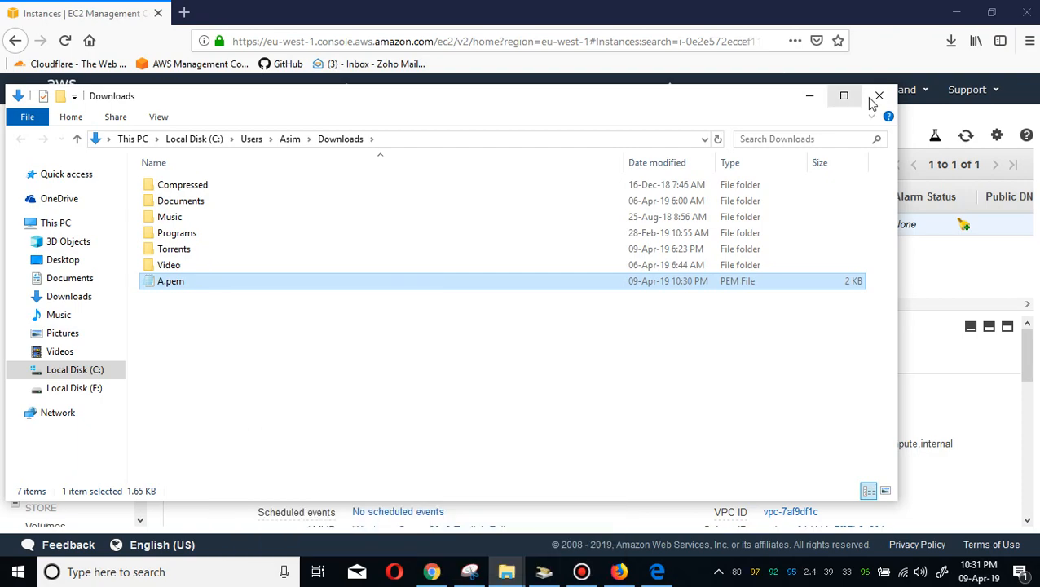
pyautogui.click(880, 95)
# Paste the A.pem key file onto the desktop.
pyautogui.click(952, 14)
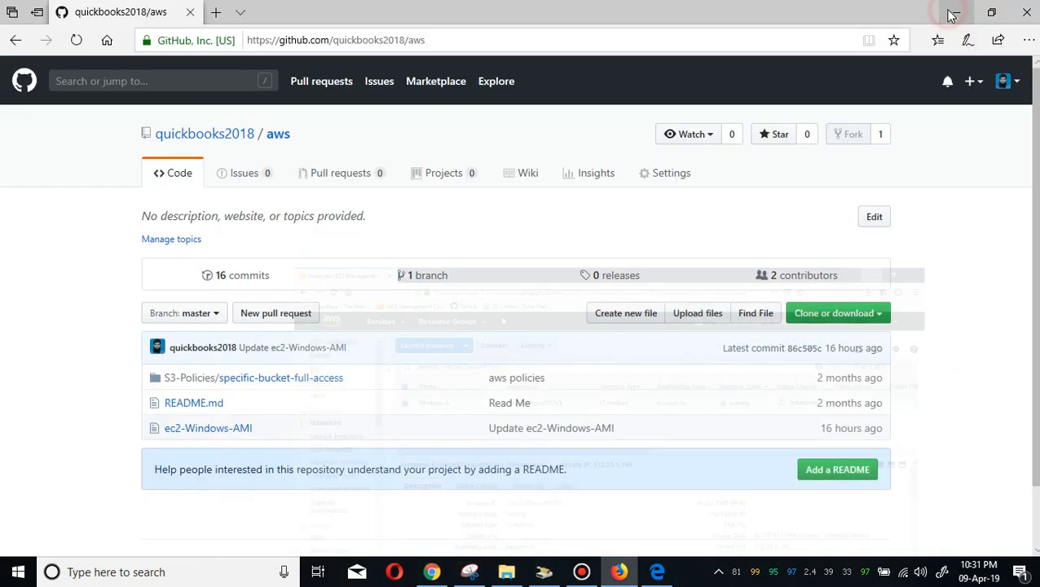
pyautogui.click(952, 13)
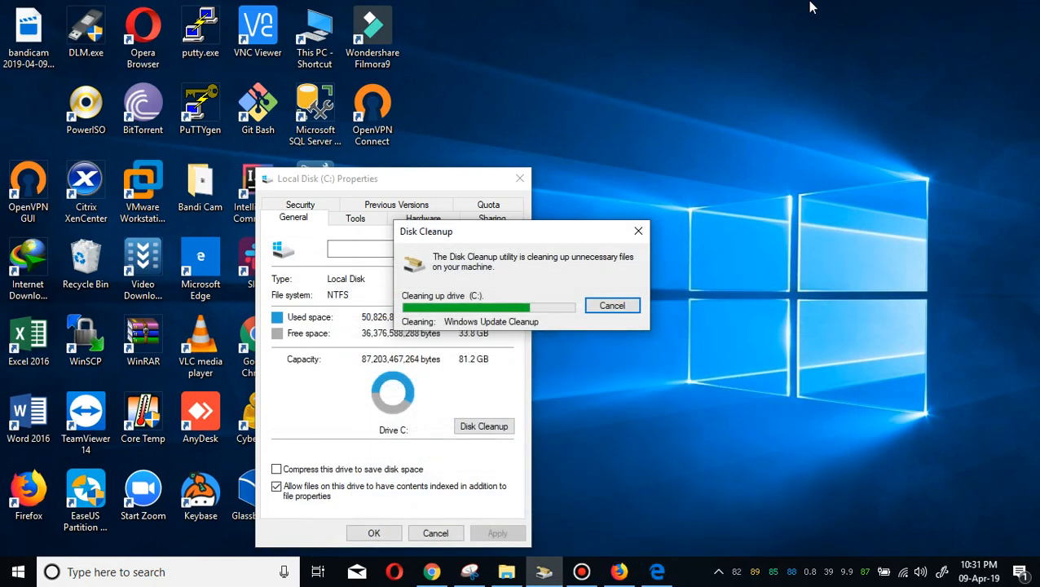
pyautogui.click(764, 15)
pyautogui.rightClick(764, 10)
pyautogui.click(784, 75)
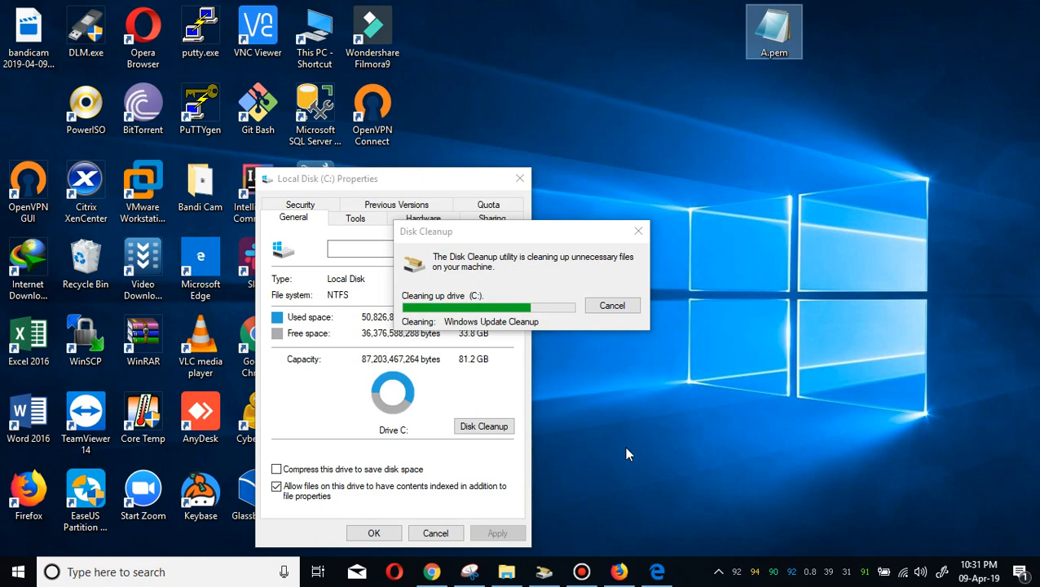
# Return to the console browser and clear its list of downloads.
pyautogui.click(657, 571)
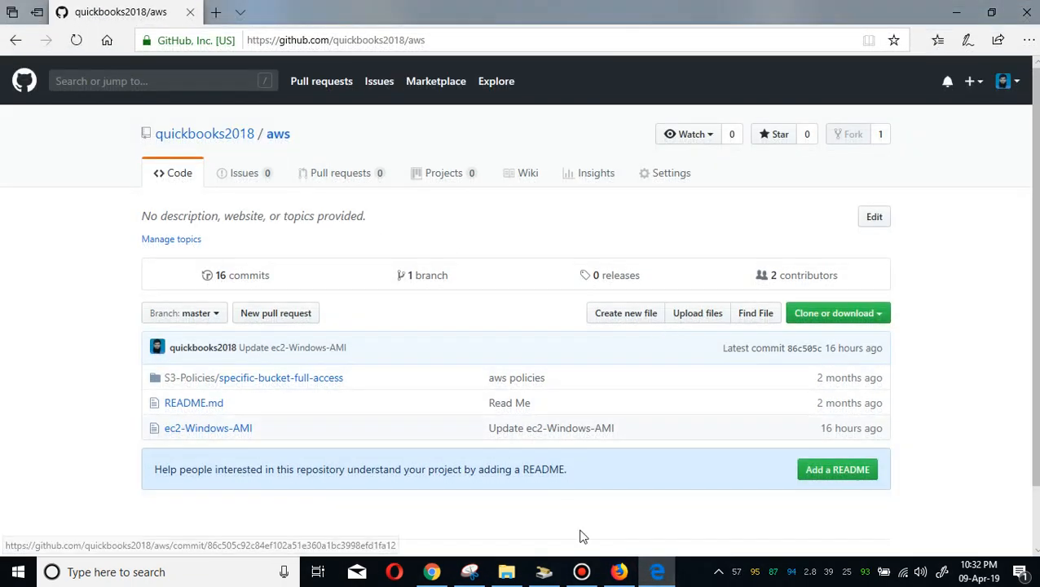
pyautogui.click(618, 573)
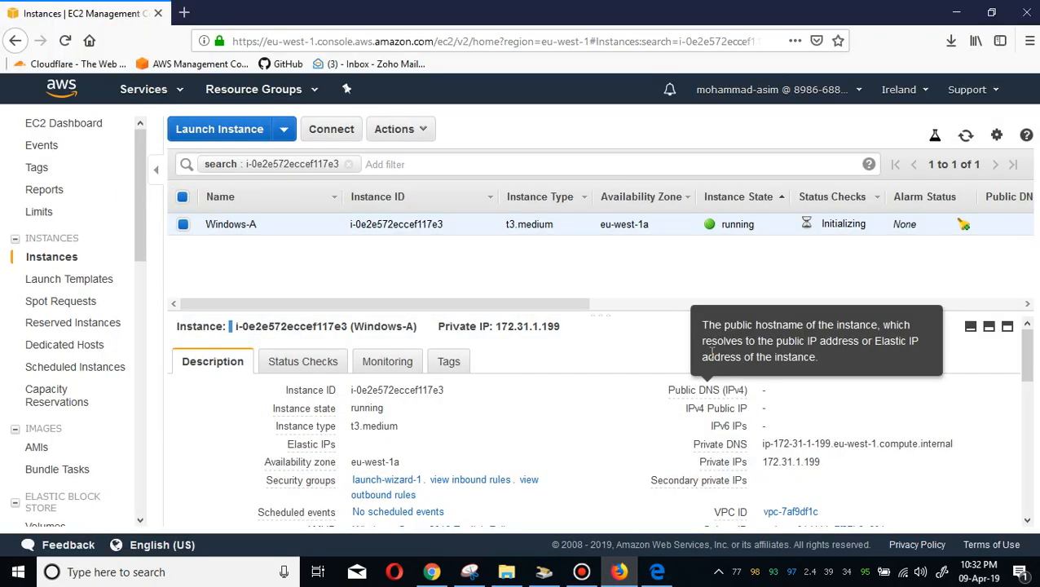
pyautogui.click(951, 49)
pyautogui.click(738, 121)
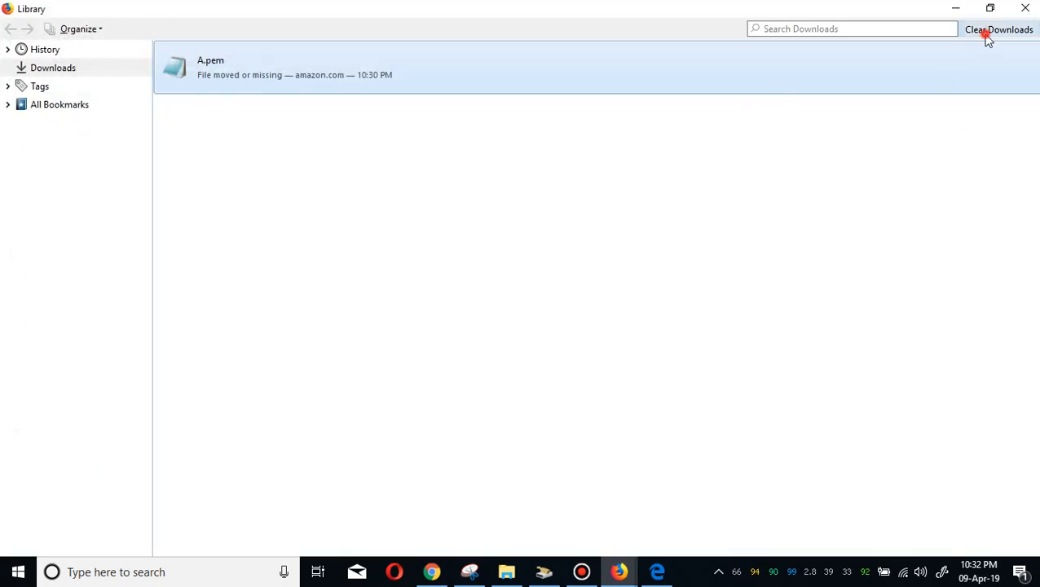
pyautogui.click(991, 34)
pyautogui.click(1026, 8)
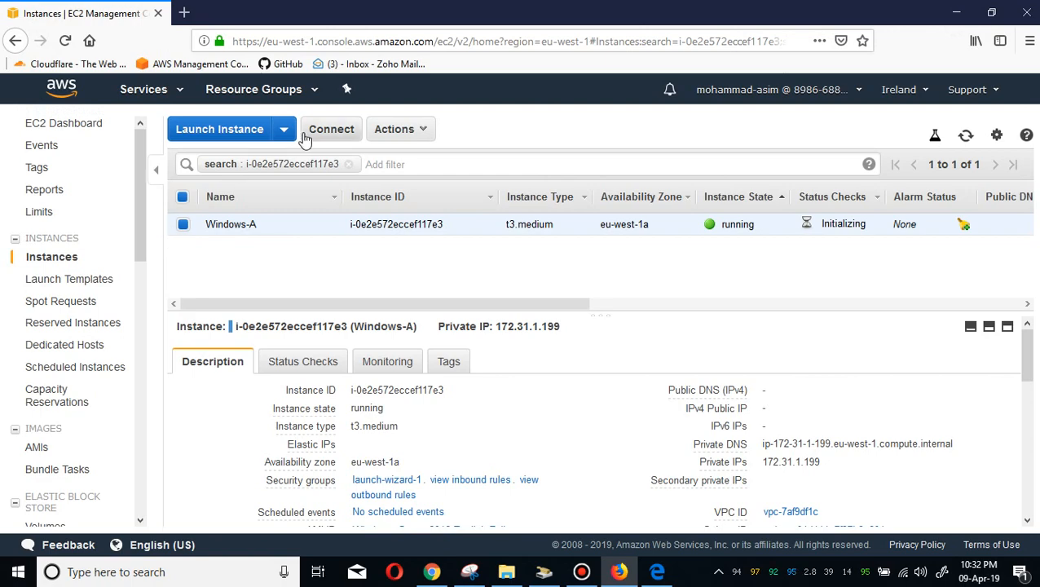
# Try again to retrieve the Windows-A instance's password from its connection details, then close the dialog.
pyautogui.click(330, 129)
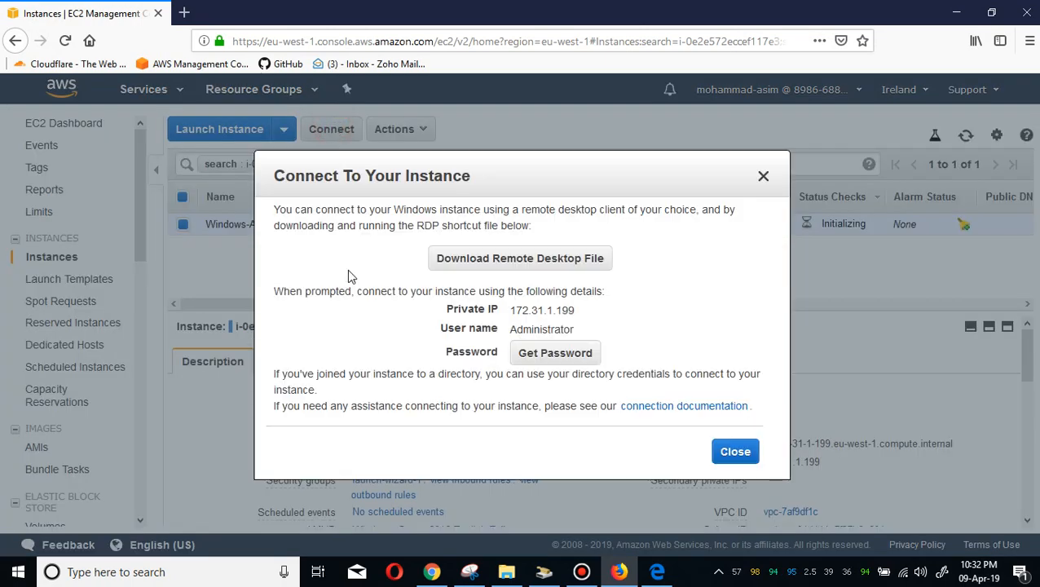
pyautogui.click(559, 355)
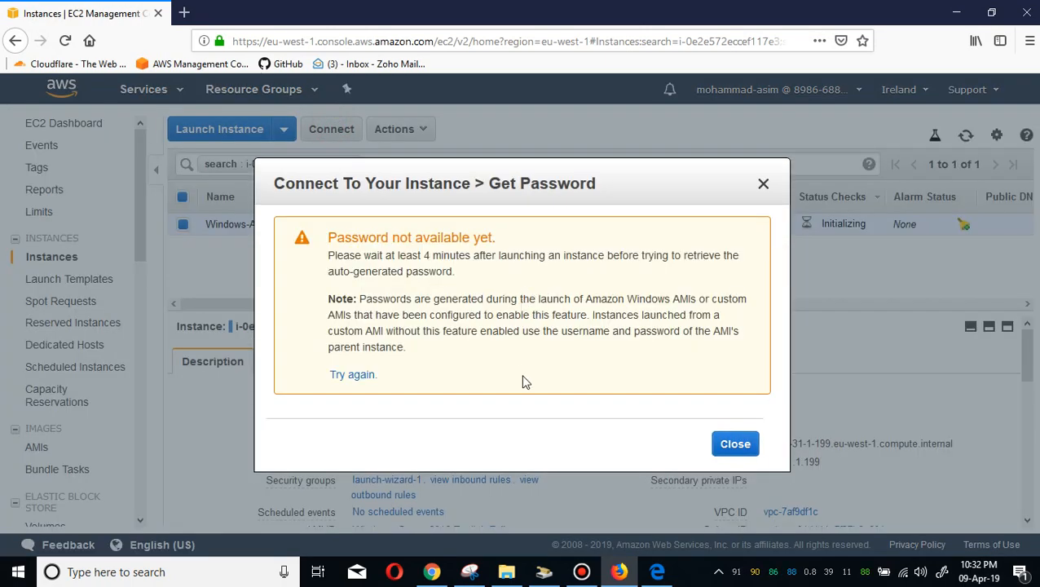
pyautogui.click(737, 445)
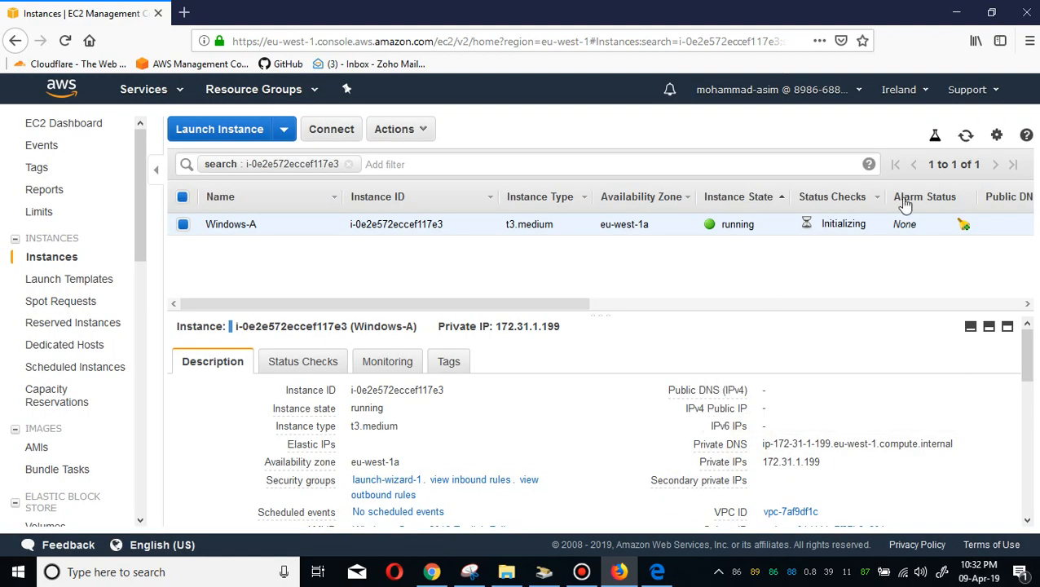
# Refresh the instance list and start launching a new instance with the Amazon Linux 2 AMI (HVM), 64-bit (x86).
pyautogui.click(966, 137)
pyautogui.click(235, 137)
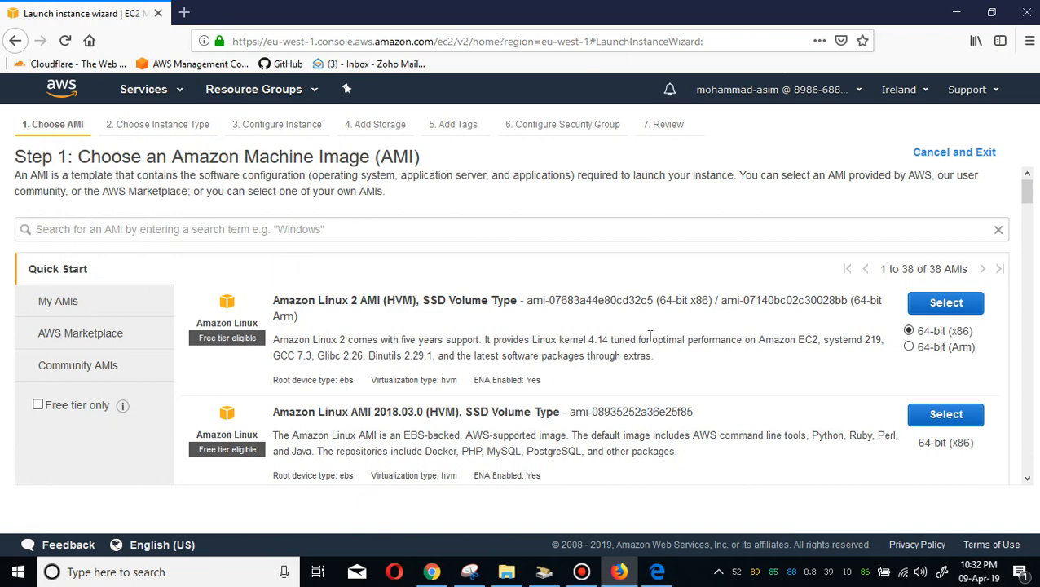
pyautogui.click(952, 303)
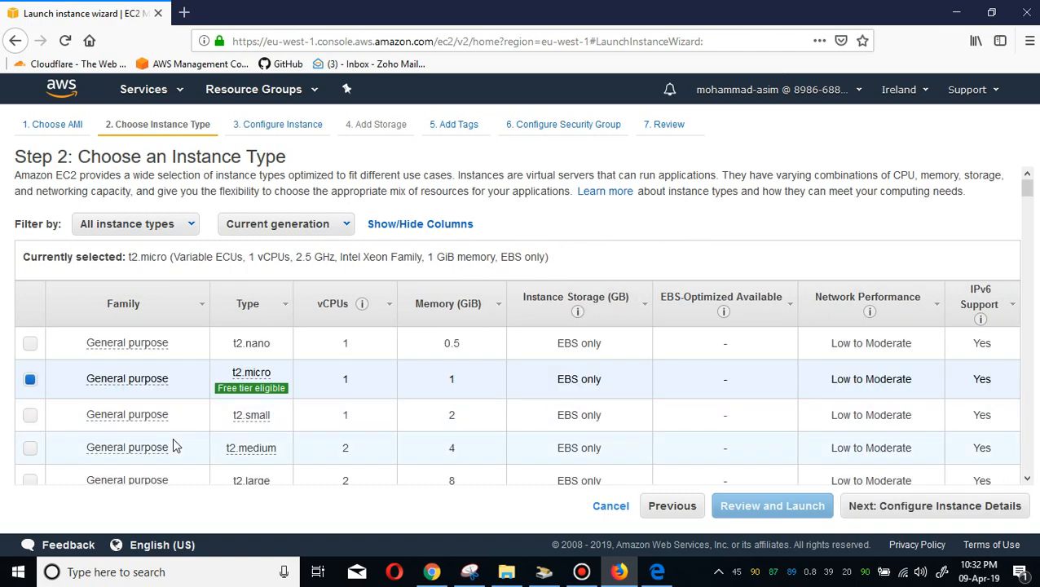
# Choose the t2.small instance type and continue past the default instance details and storage settings.
pyautogui.click(30, 414)
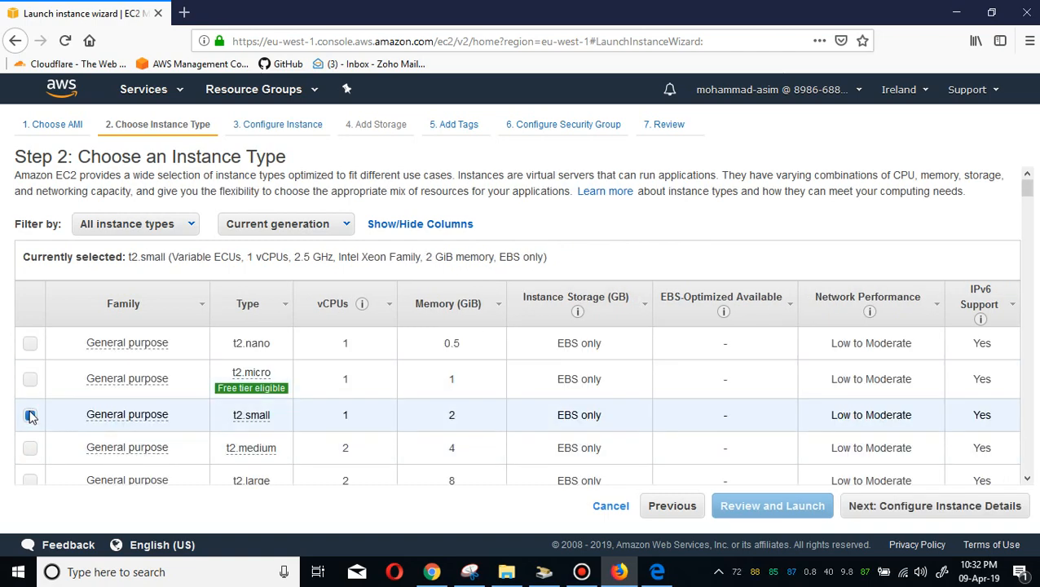
pyautogui.click(962, 505)
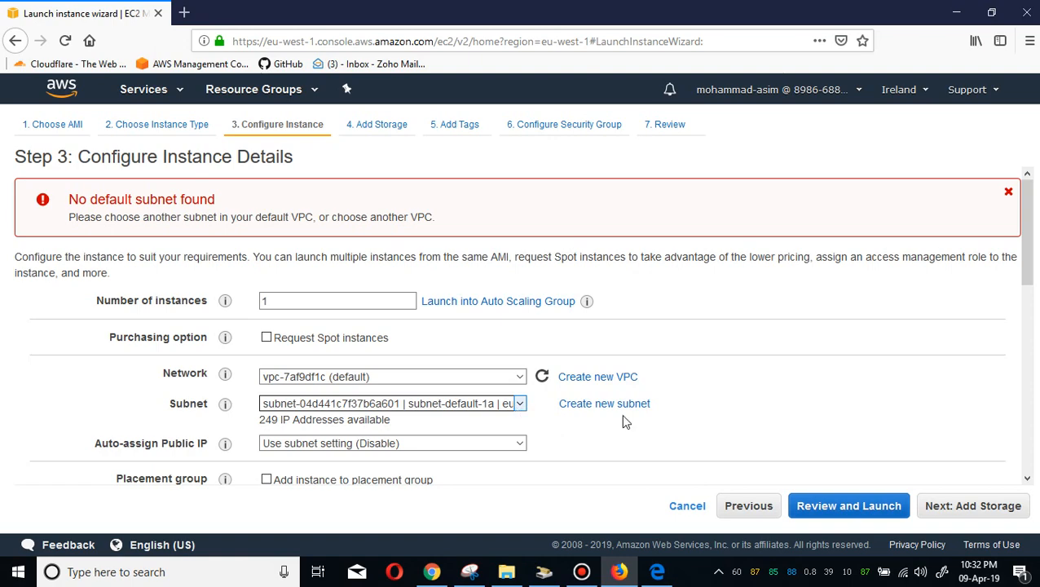
pyautogui.click(973, 506)
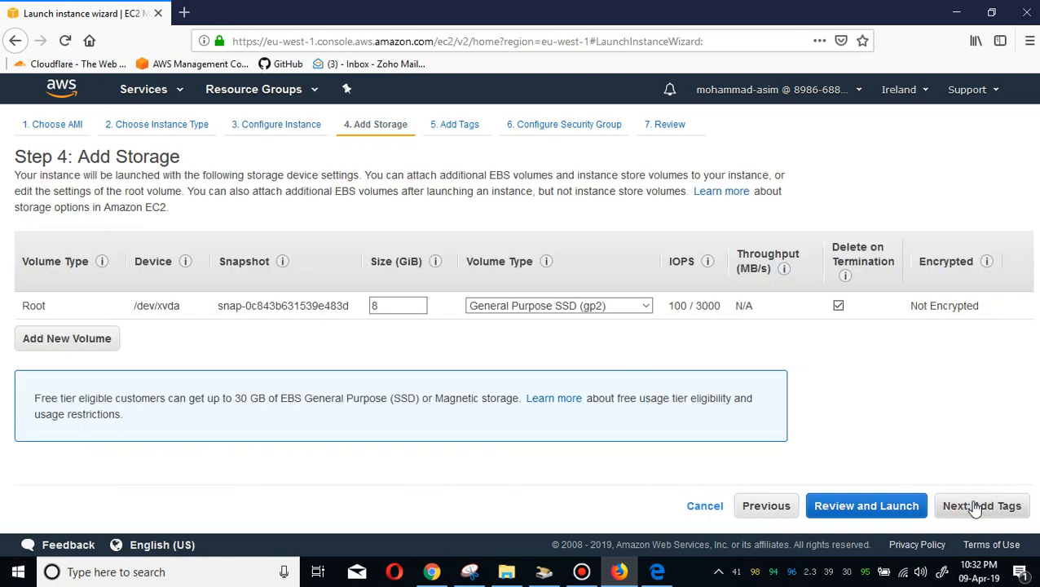
pyautogui.click(973, 506)
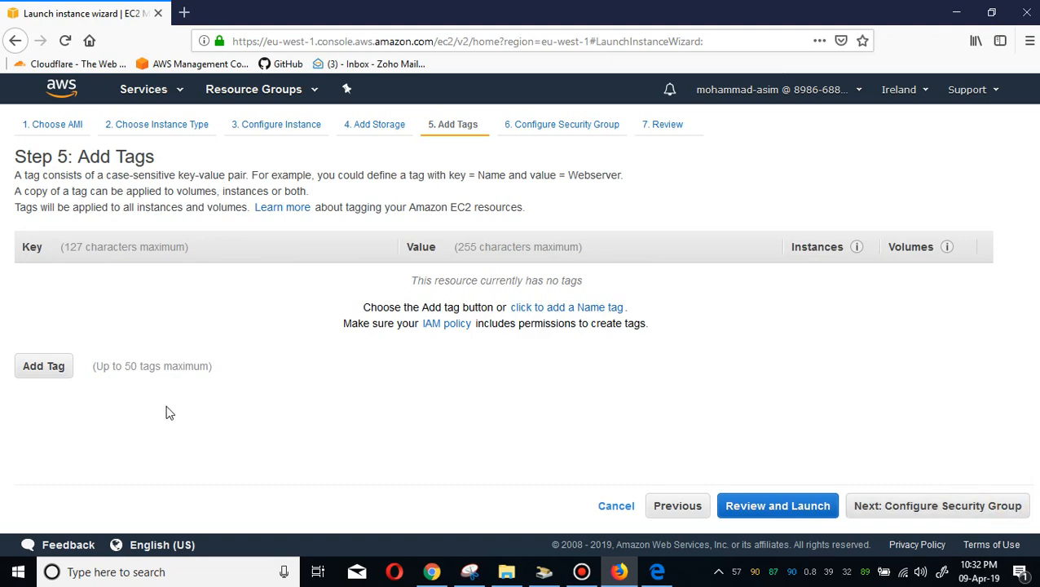
# Add a Name tag with the value Linux-A and continue to security group configuration.
pyautogui.click(41, 368)
pyautogui.click(88, 277)
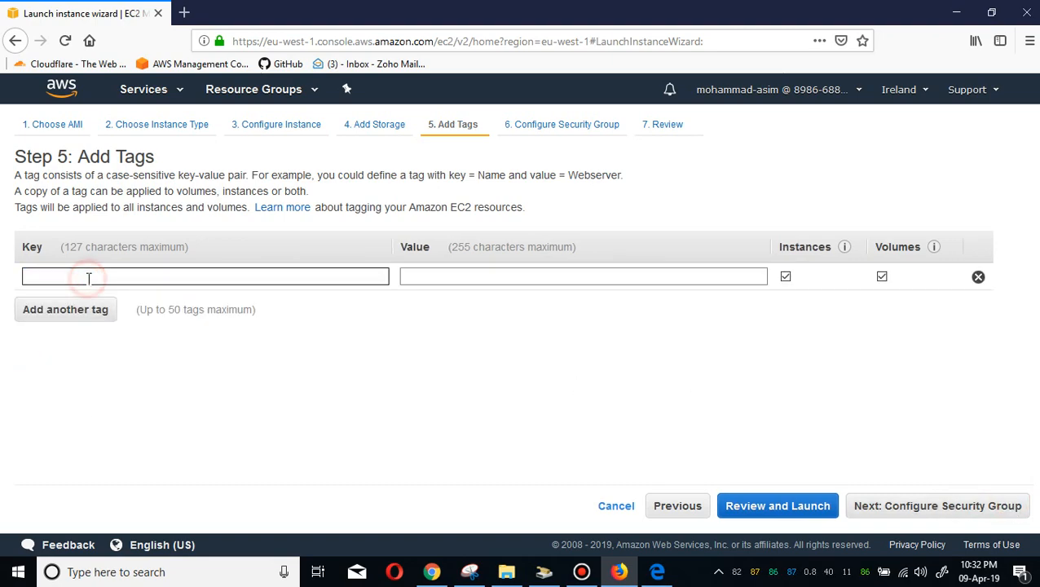
pyautogui.write('lINUX')
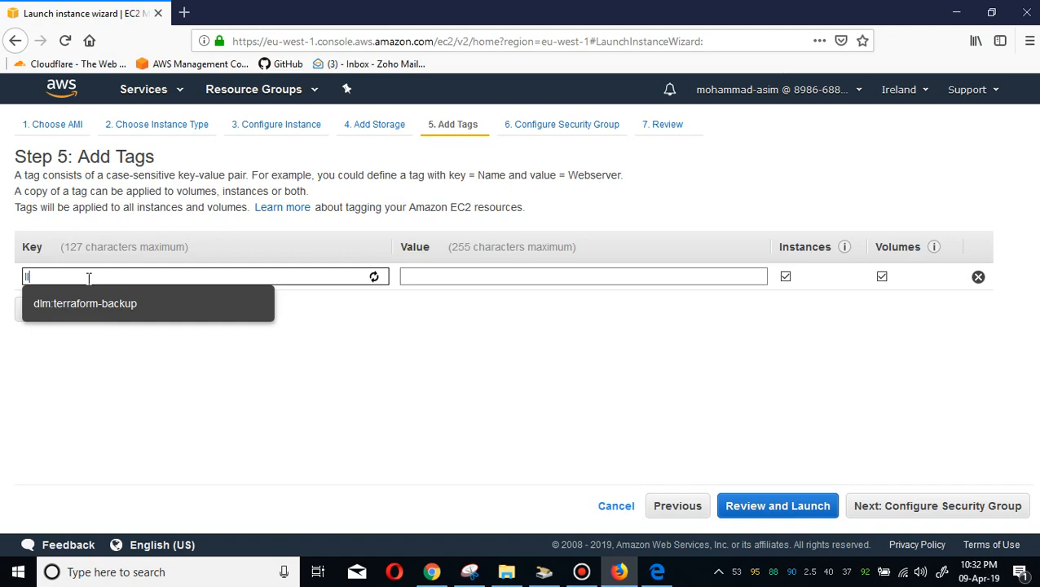
pyautogui.press('BackSpace')
pyautogui.press('BackSpace')
pyautogui.press('BackSpace')
pyautogui.press('BackSpace')
pyautogui.press('BackSpace')
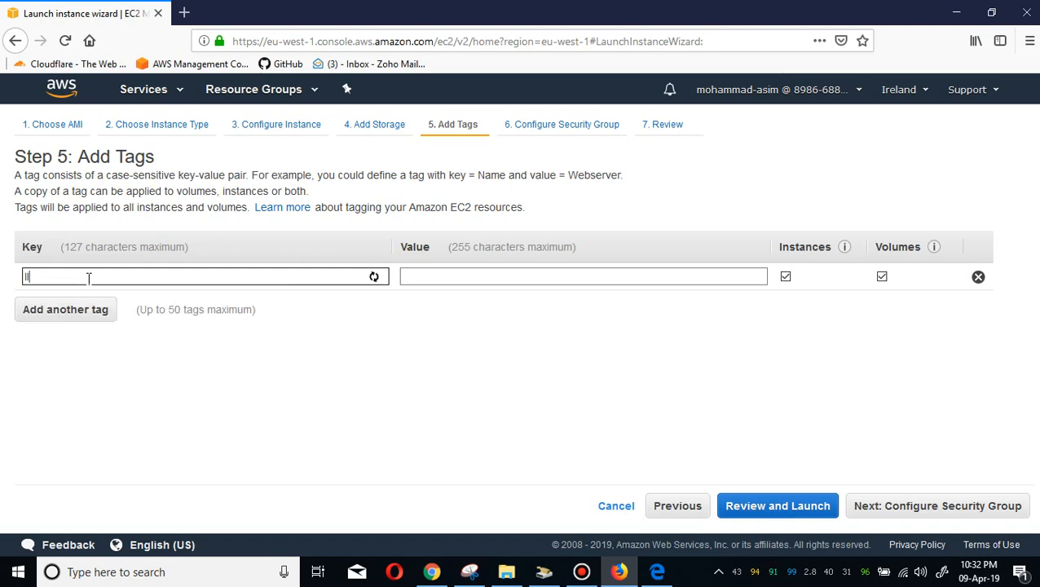
pyautogui.write('nA')
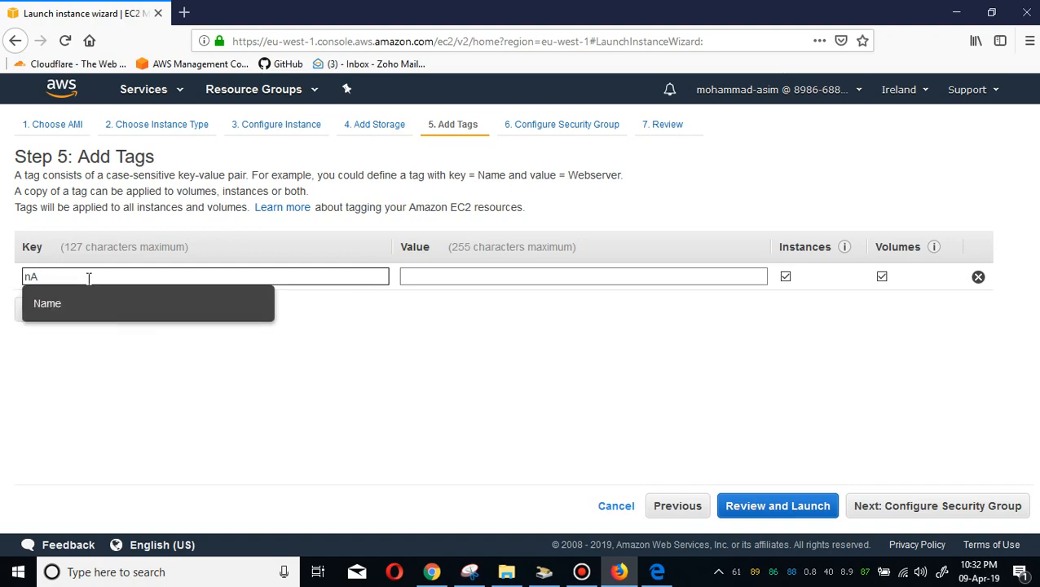
pyautogui.click(66, 305)
pyautogui.click(440, 276)
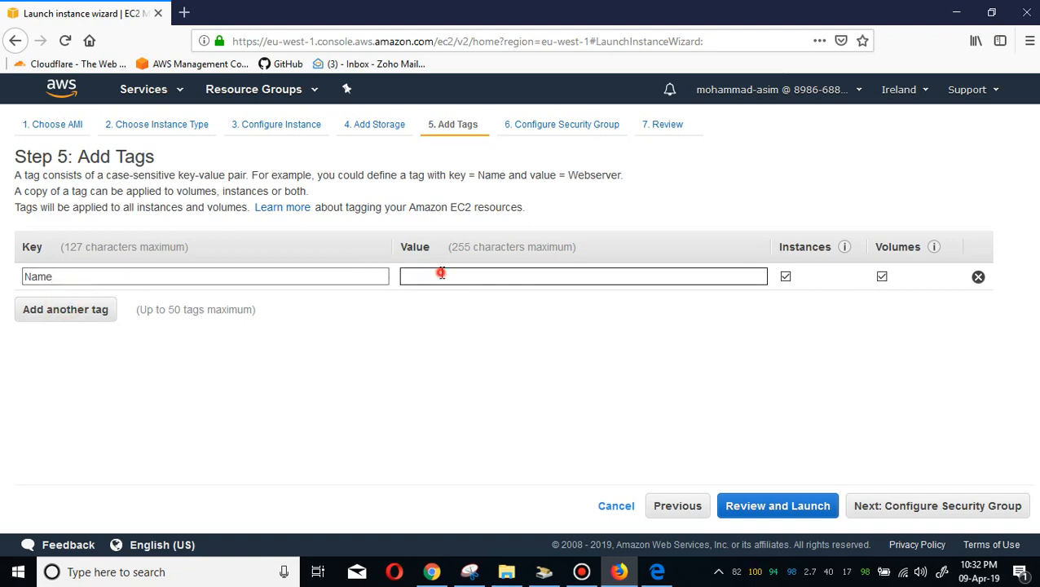
pyautogui.write('Linux-A')
pyautogui.click(962, 513)
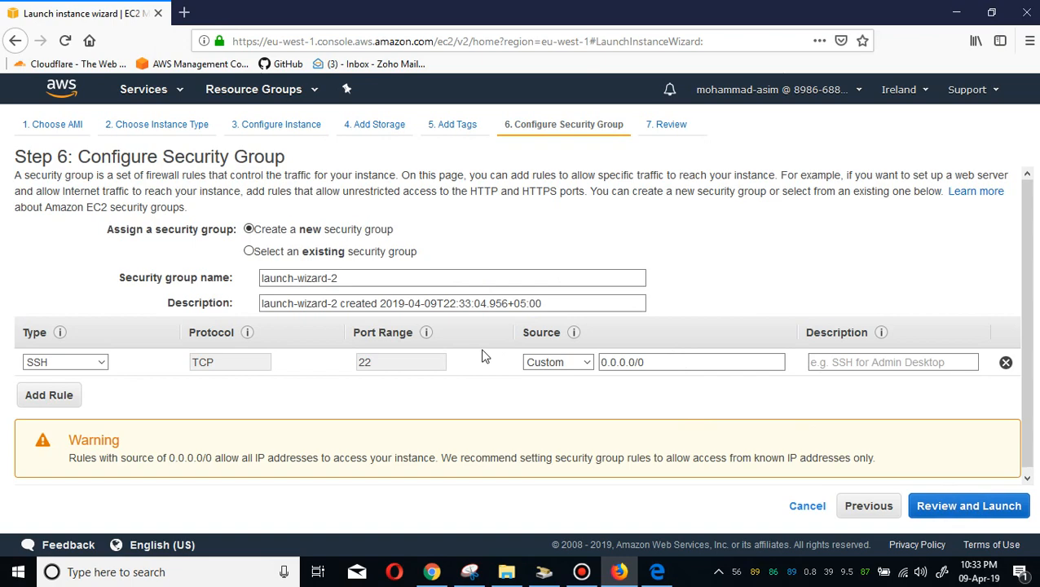
# Assign the existing default security group, review its inbound rules, and proceed to the launch review.
pyautogui.click(386, 254)
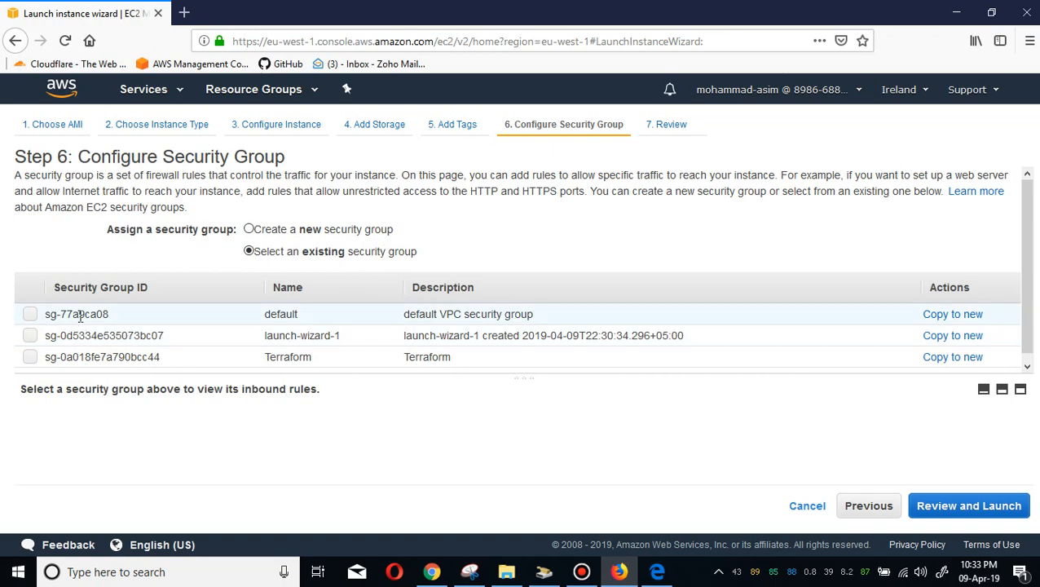
pyautogui.click(30, 314)
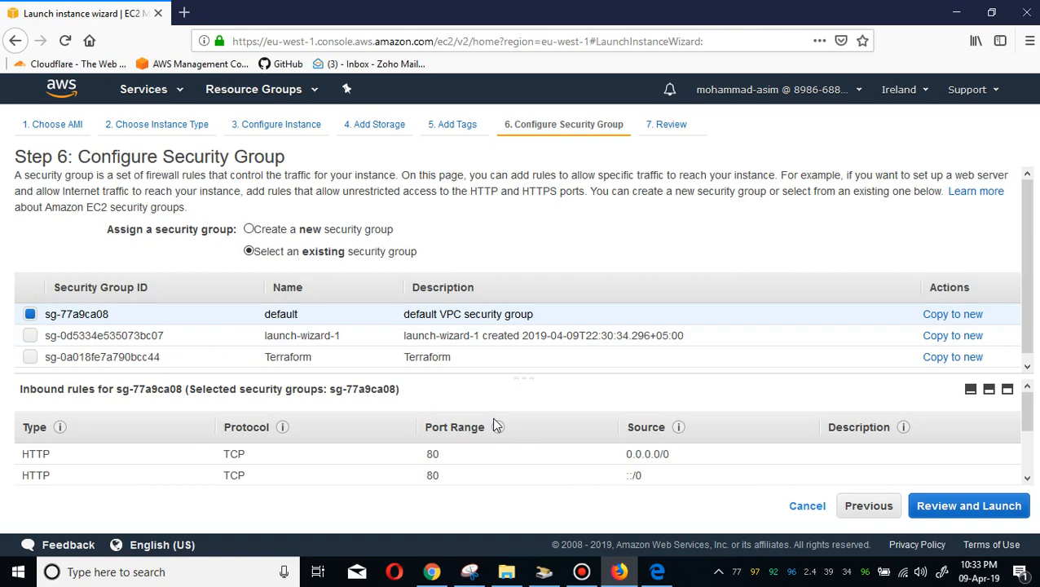
pyautogui.click(1022, 448)
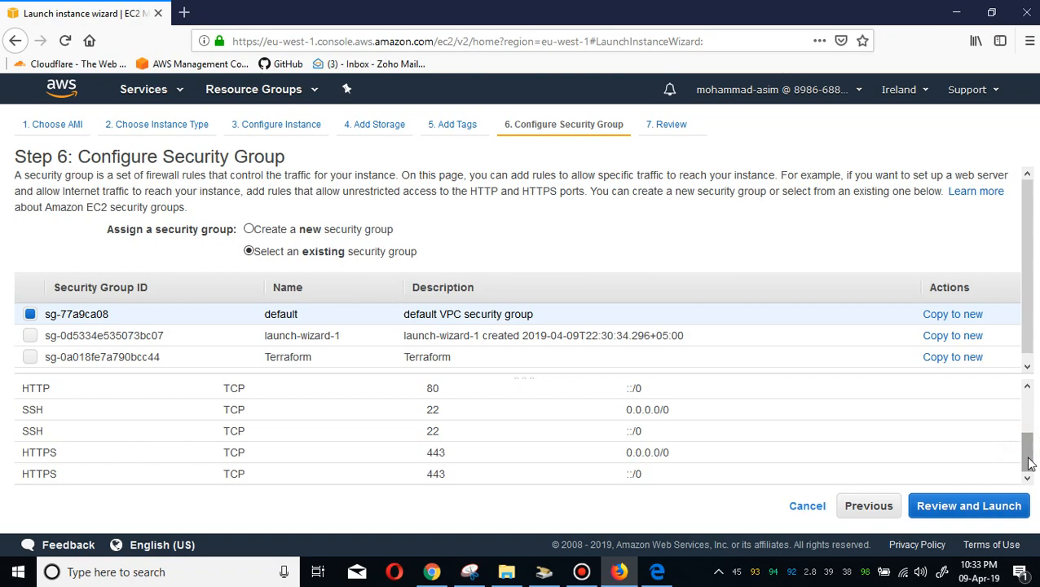
pyautogui.click(985, 504)
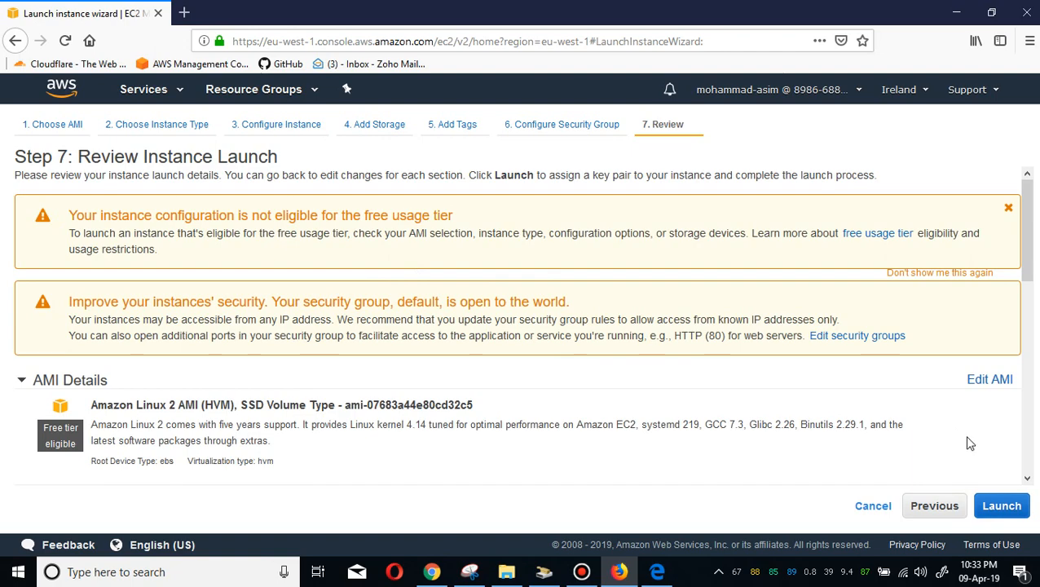
# Launch the instance with the existing key pair A, acknowledging access to the A.pem private key file.
pyautogui.click(1001, 505)
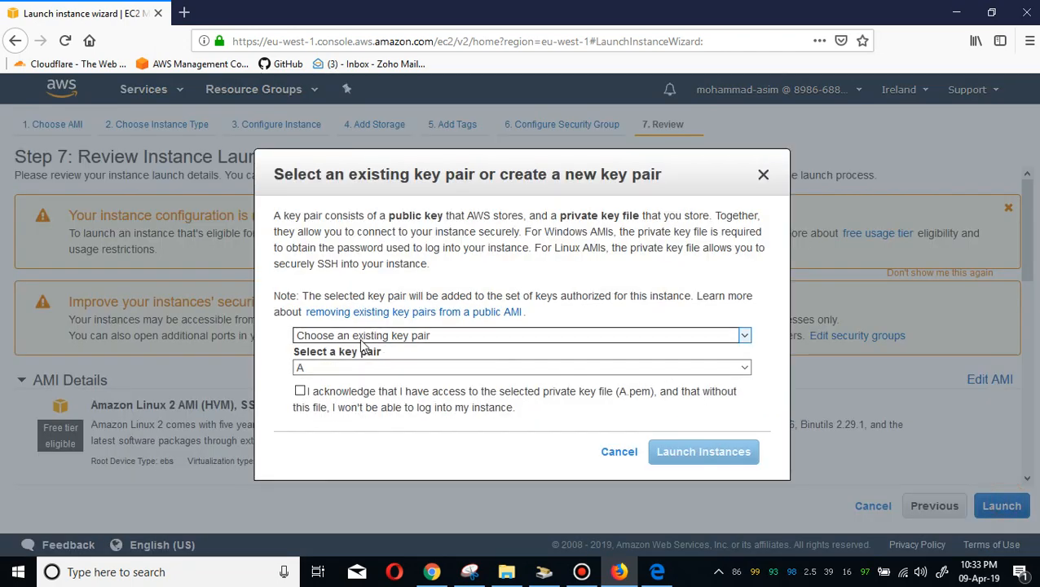
pyautogui.click(299, 392)
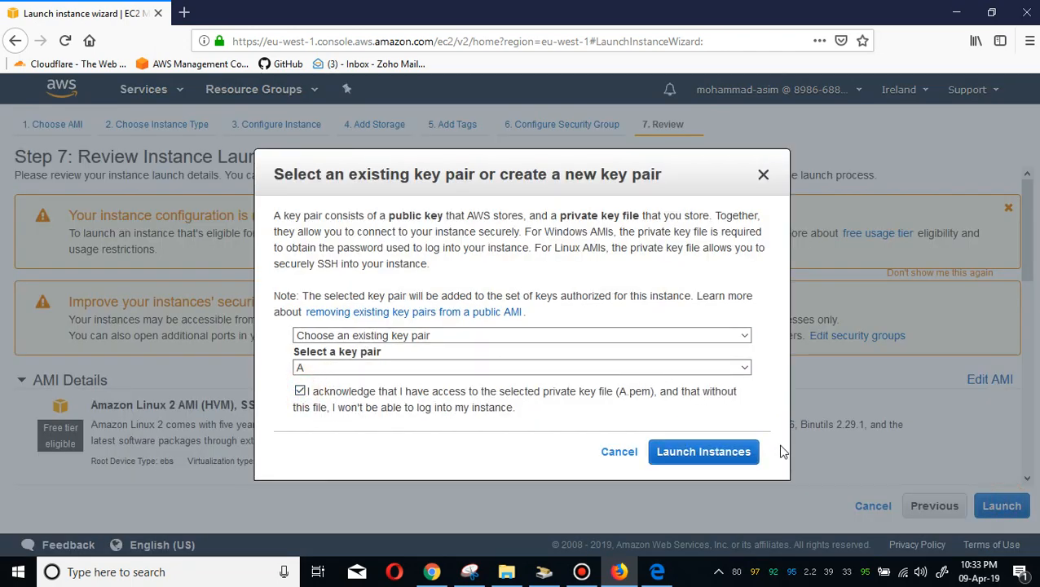
pyautogui.click(725, 451)
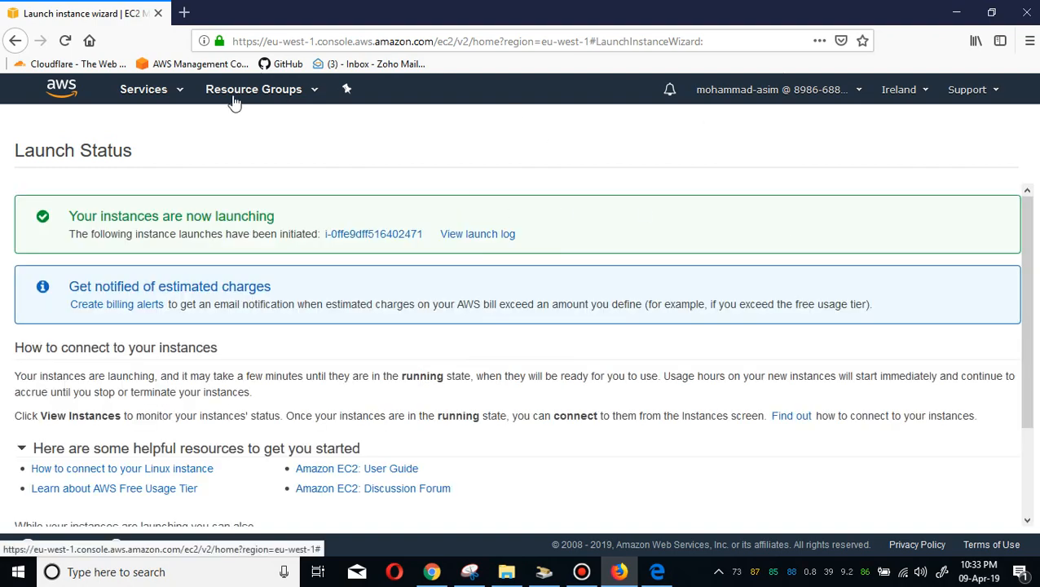
# Open the new instance in the list, clear the search filter, and select the Windows-A instance.
pyautogui.click(380, 238)
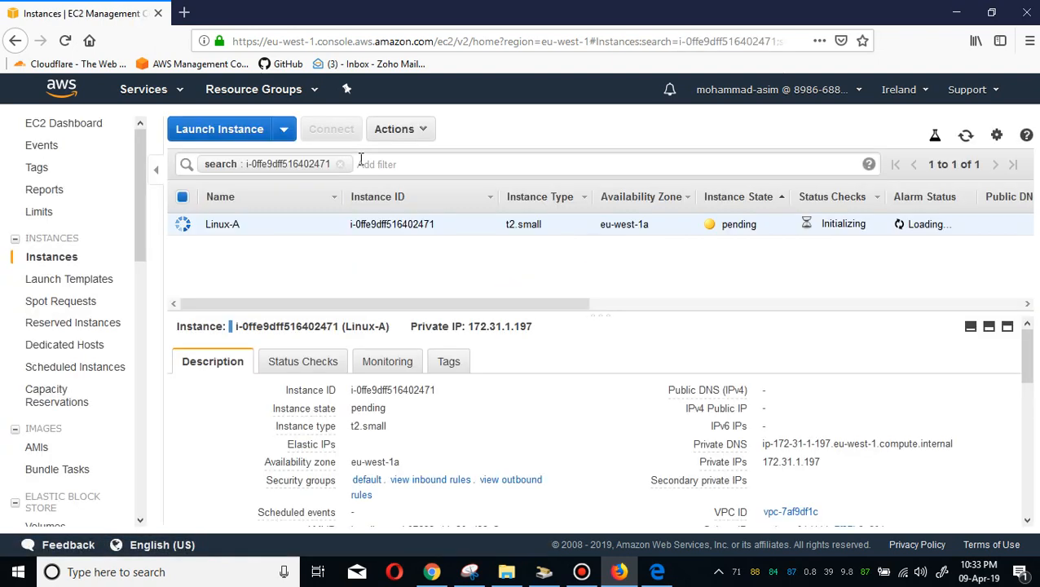
pyautogui.click(340, 165)
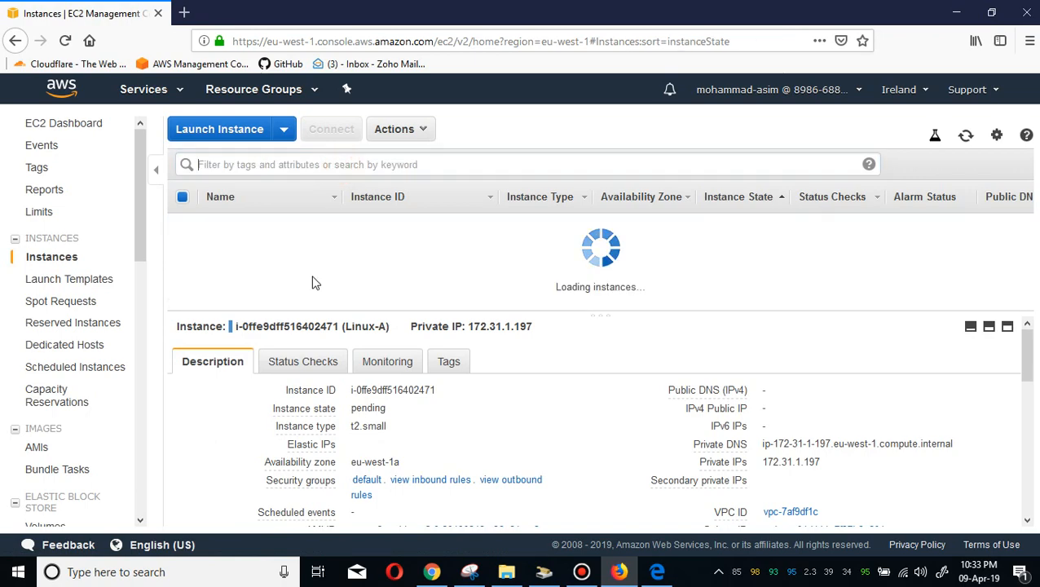
pyautogui.click(265, 247)
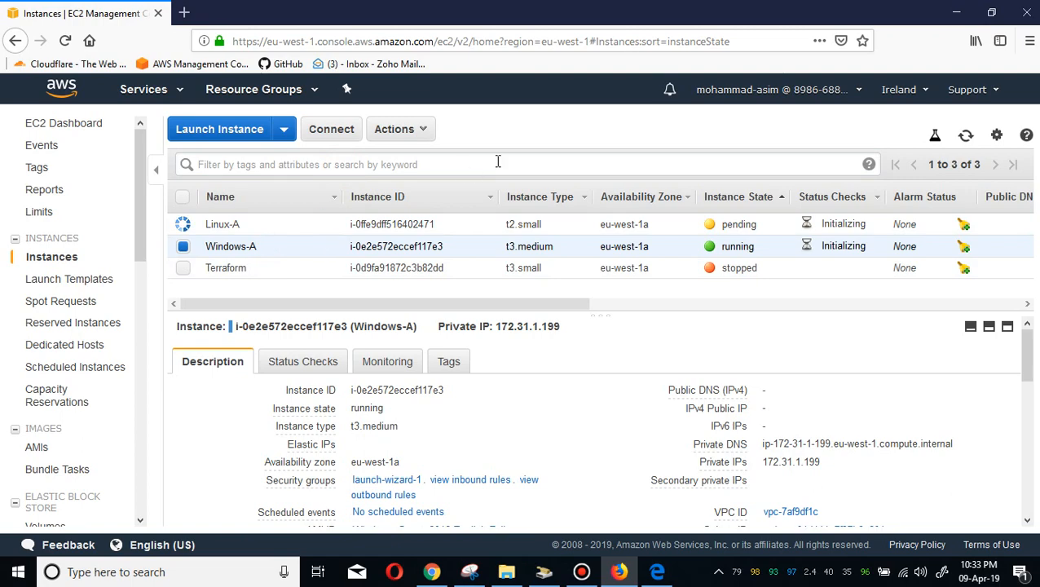
pyautogui.click(255, 246)
pyautogui.click(182, 247)
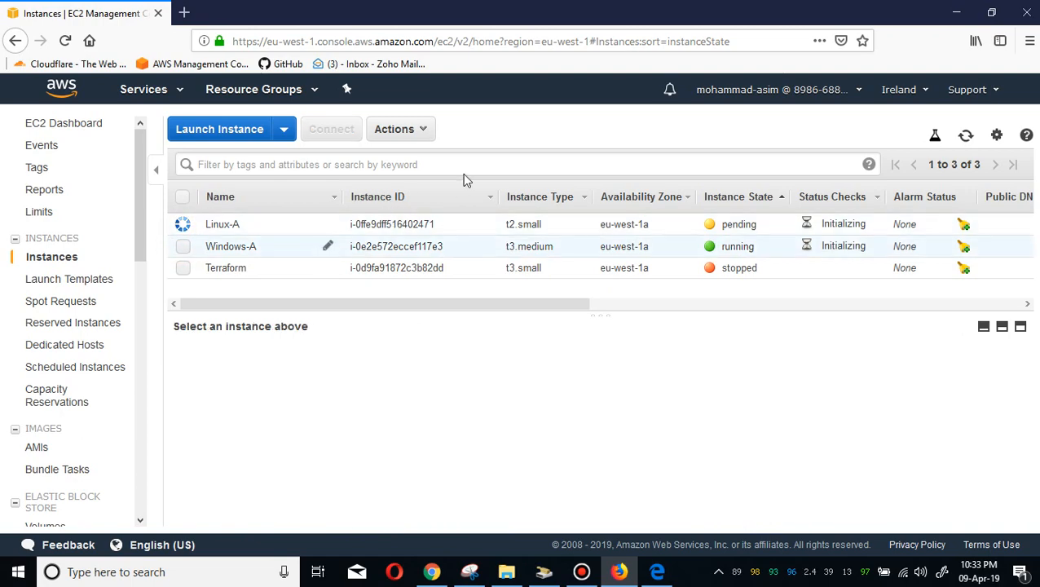
pyautogui.click(233, 249)
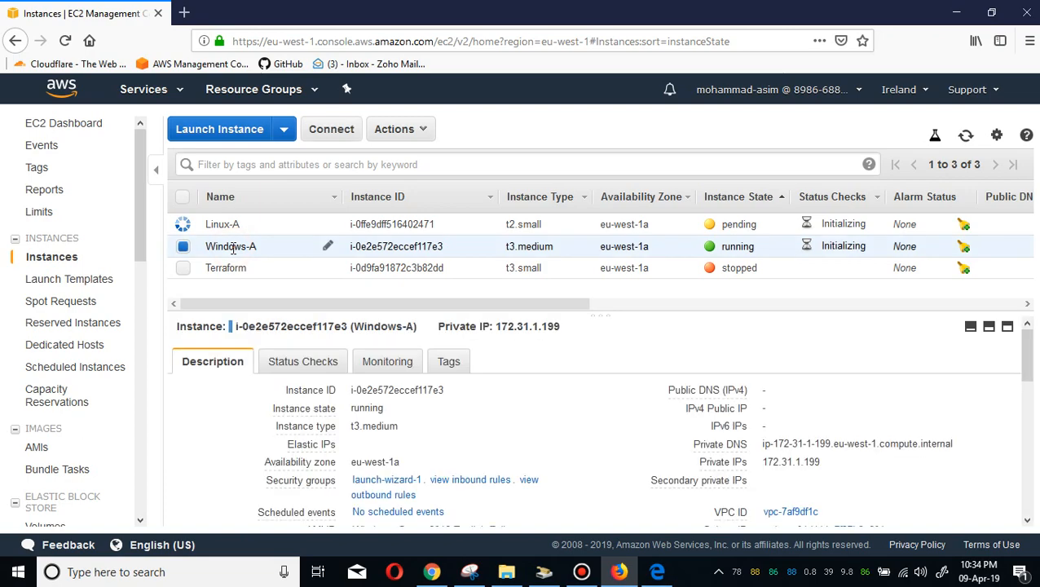
# Decrypt the Windows-A administrator password using the A.pem key file from the desktop and copy the password.
pyautogui.click(331, 126)
pyautogui.click(544, 357)
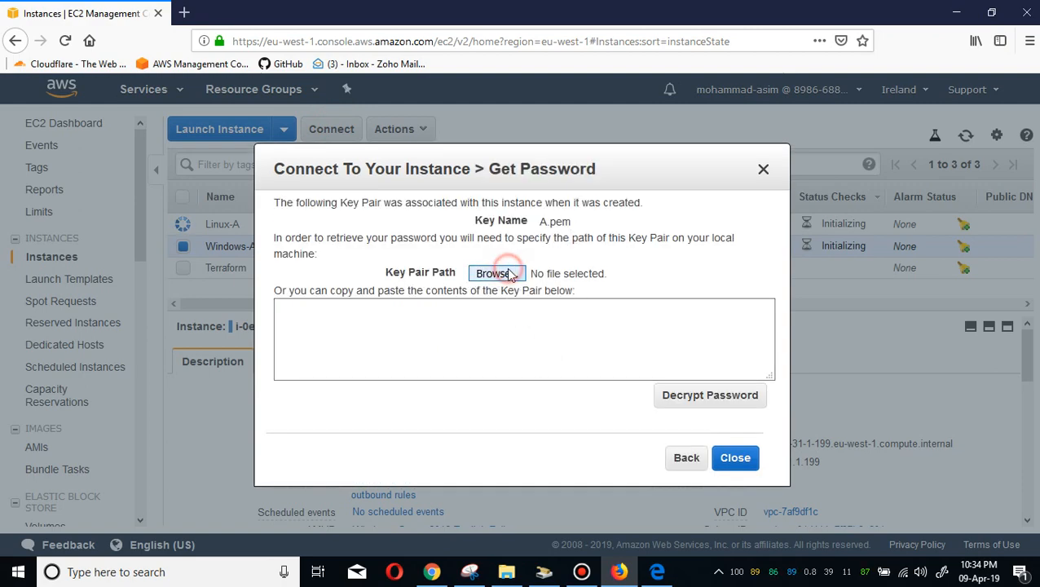
pyautogui.click(511, 274)
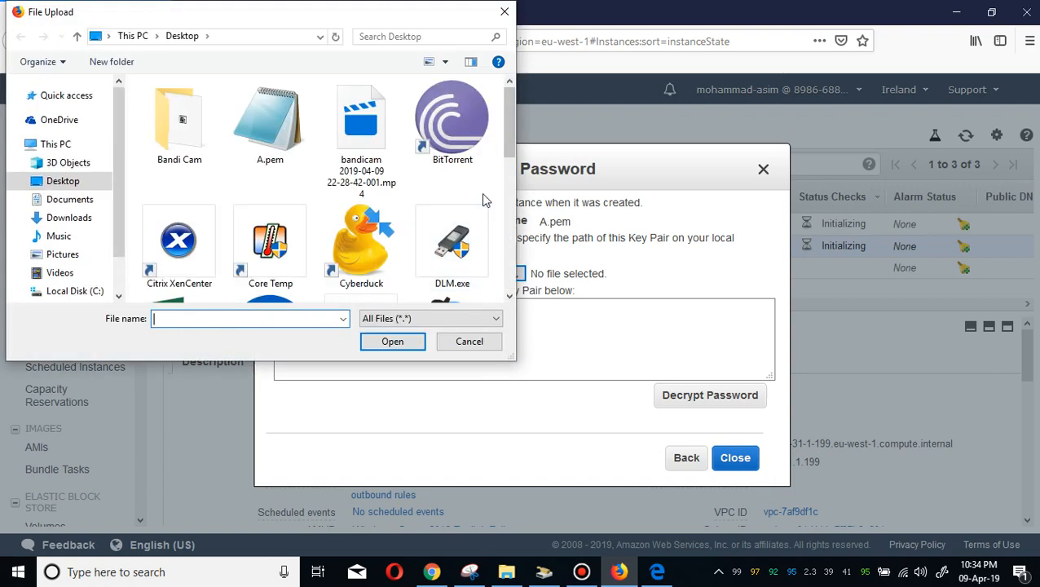
pyautogui.click(260, 144)
pyautogui.doubleClick(260, 144)
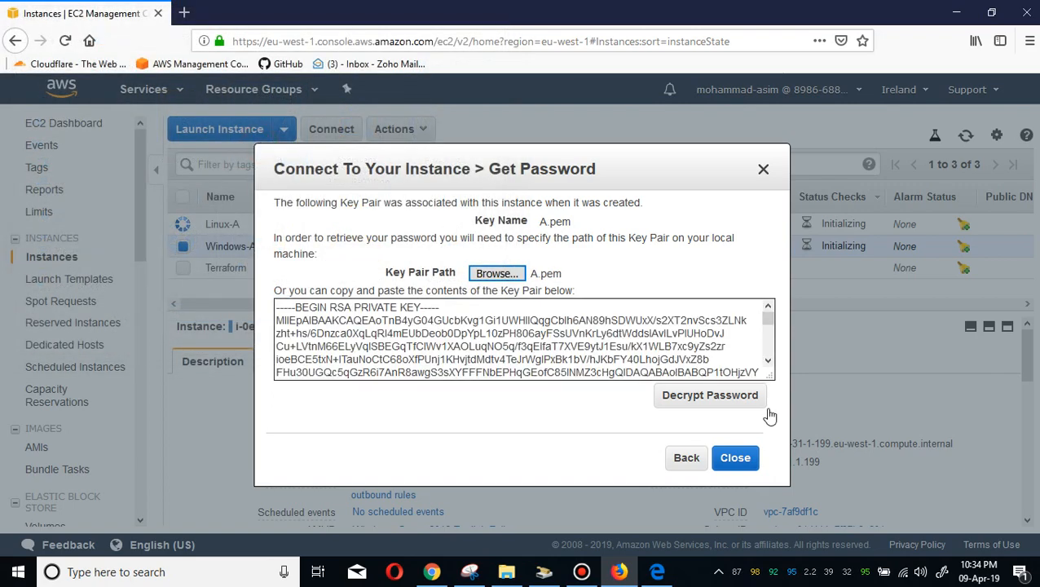
pyautogui.click(714, 393)
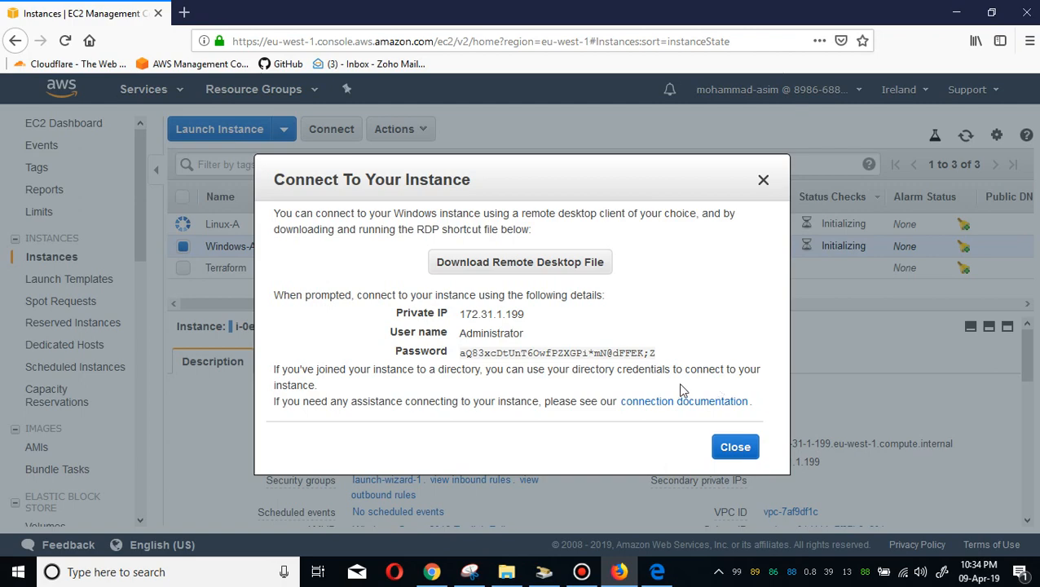
pyautogui.click(657, 354)
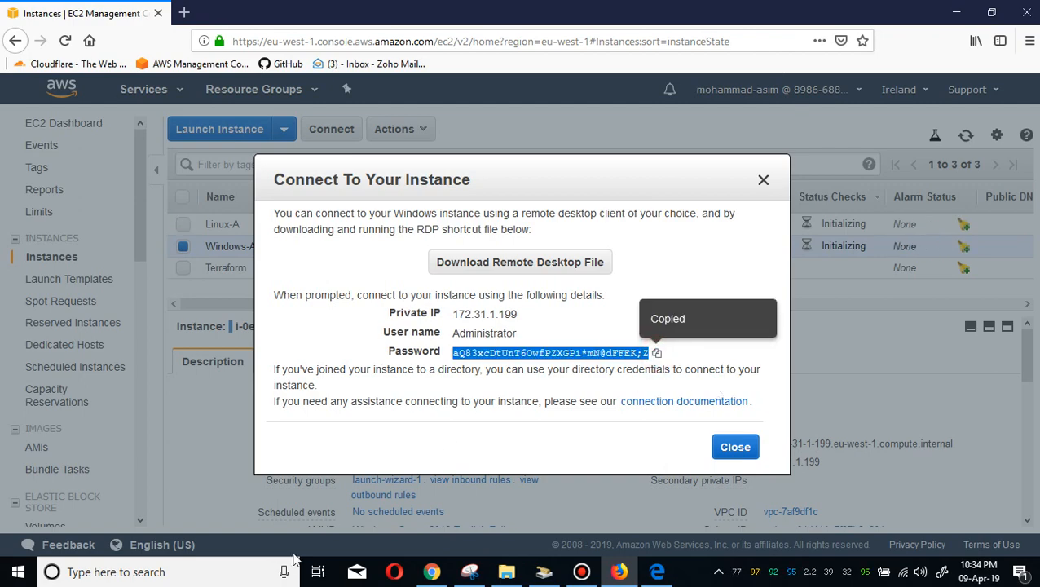
# Open Sticky Notes from the Windows search and close its notes list, leaving a blank note.
pyautogui.click(223, 568)
pyautogui.write('sti')
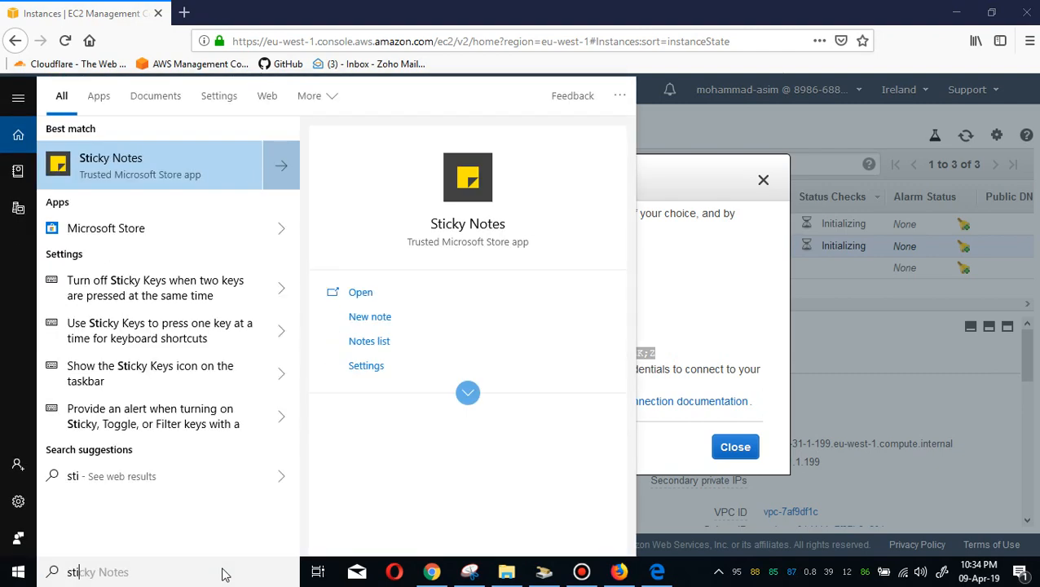
pyautogui.press('Return')
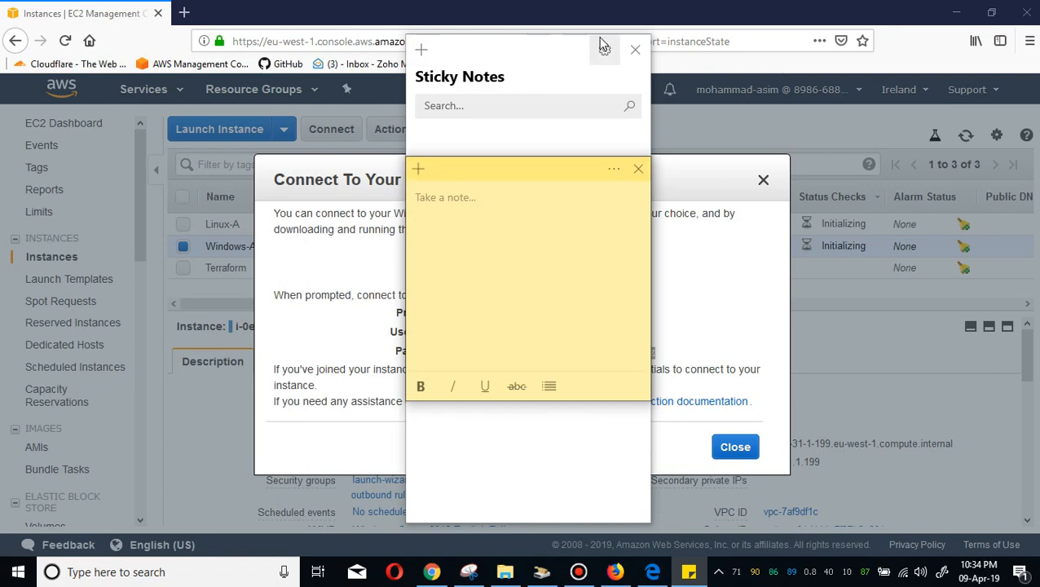
pyautogui.click(635, 50)
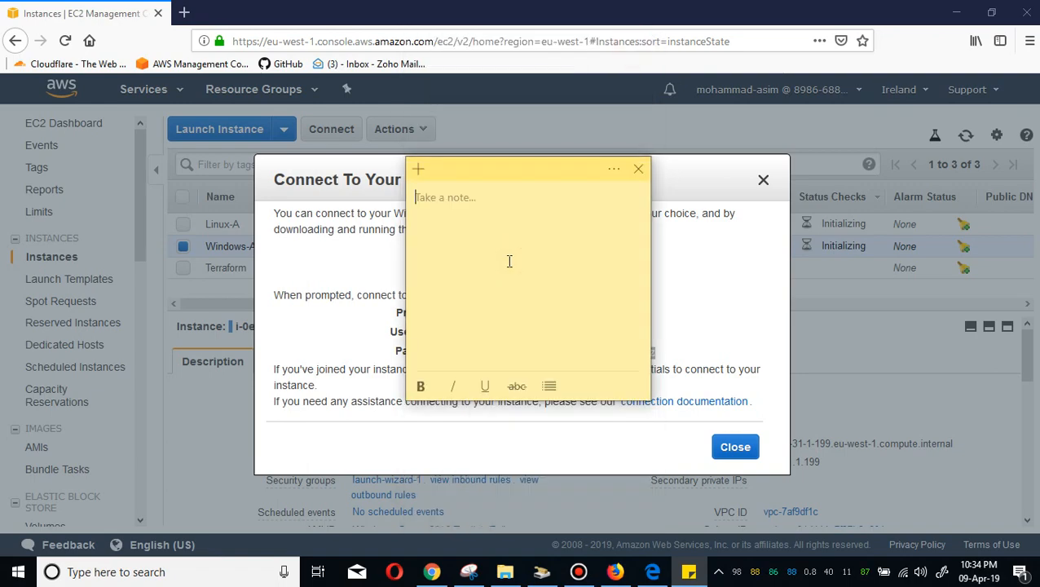
# Paste the decrypted administrator password into the sticky note and close the connection dialog.
pyautogui.hotkey('ctrl', 'v')
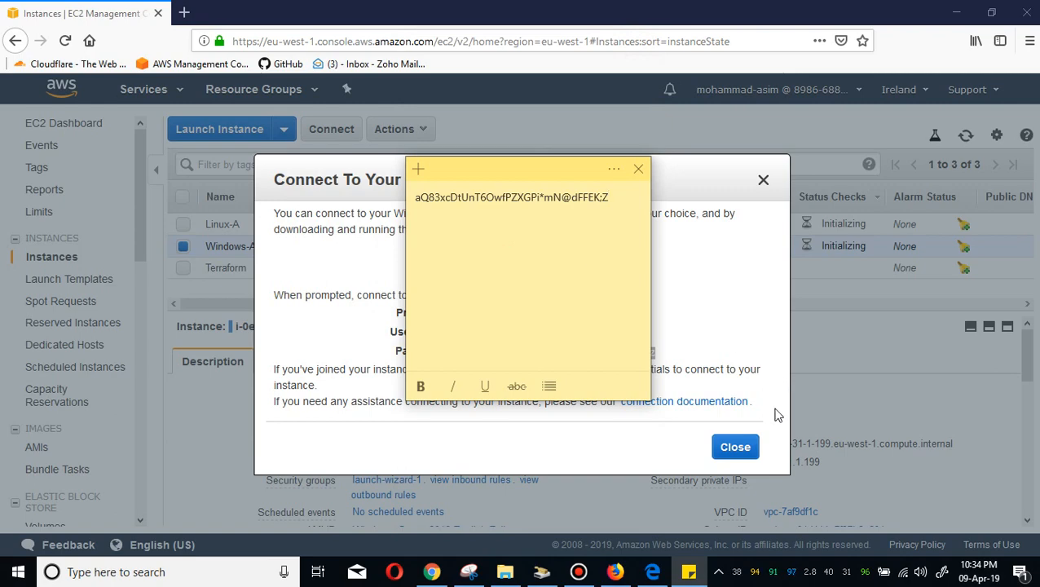
pyautogui.click(735, 447)
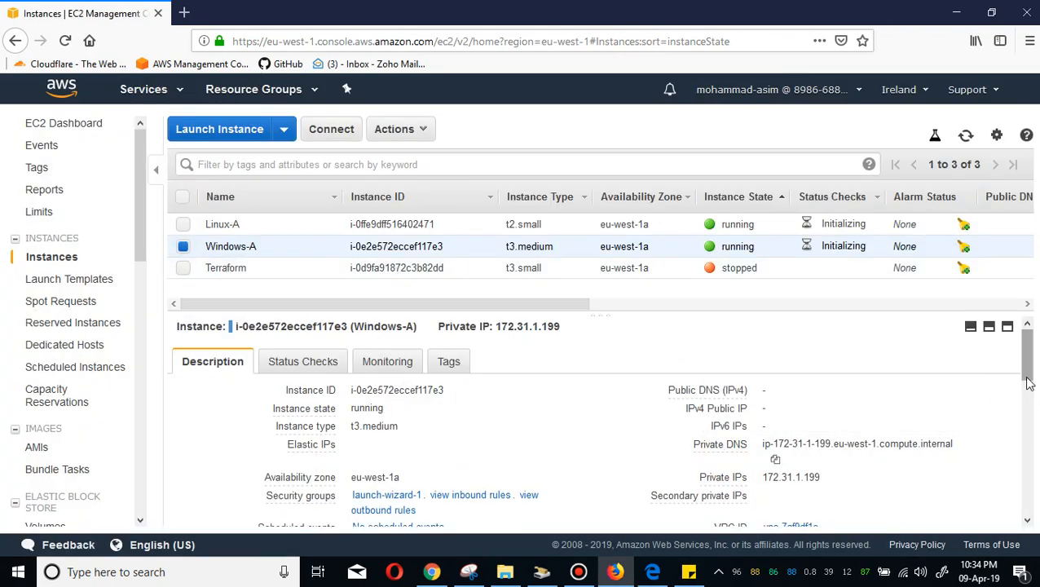
# Allocate a new Elastic IP address from the Amazon pool.
pyautogui.moveTo(1026, 357); pyautogui.dragTo(1026, 350)
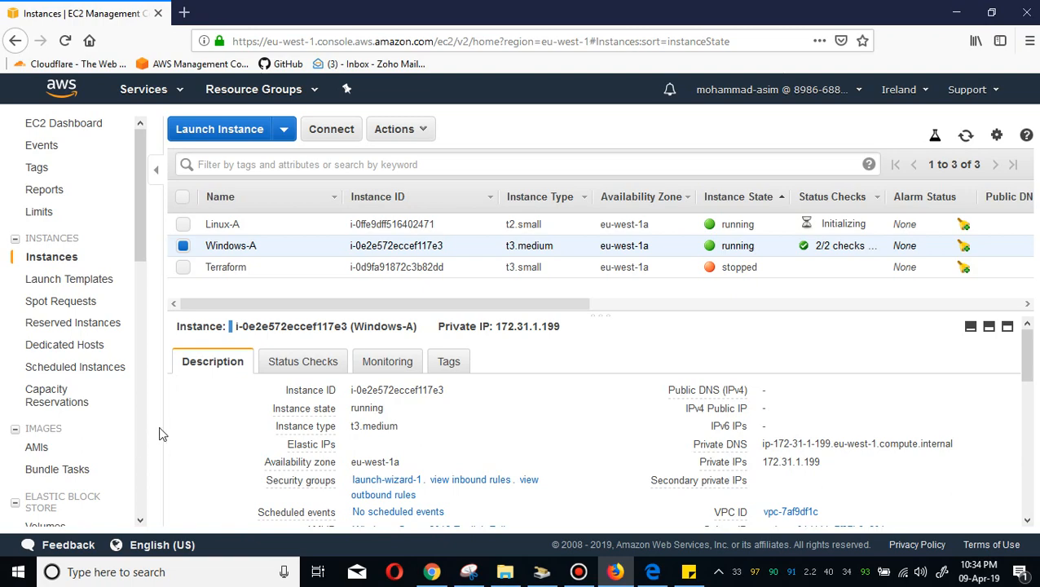
pyautogui.click(139, 429)
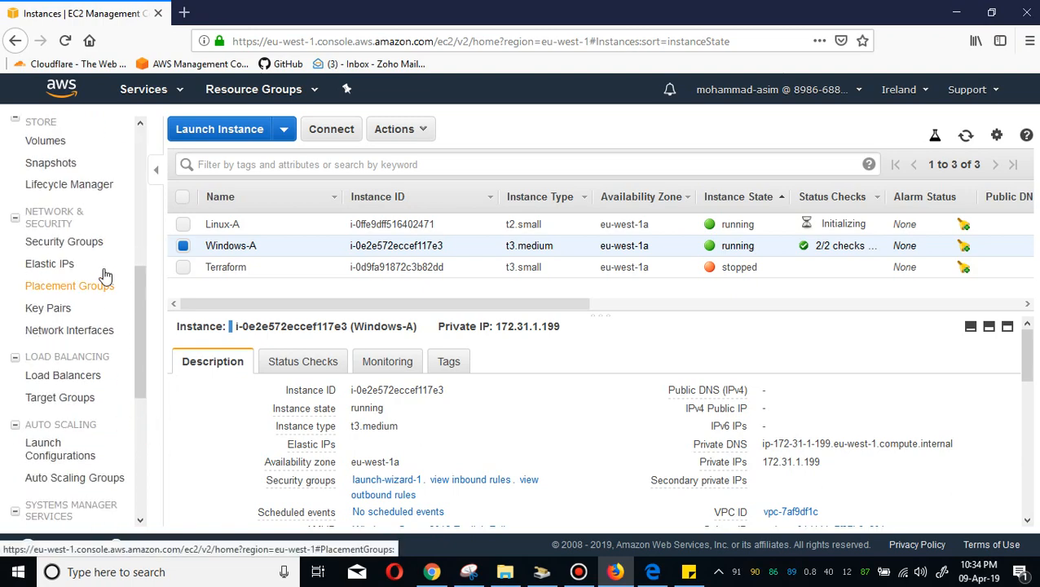
pyautogui.click(90, 265)
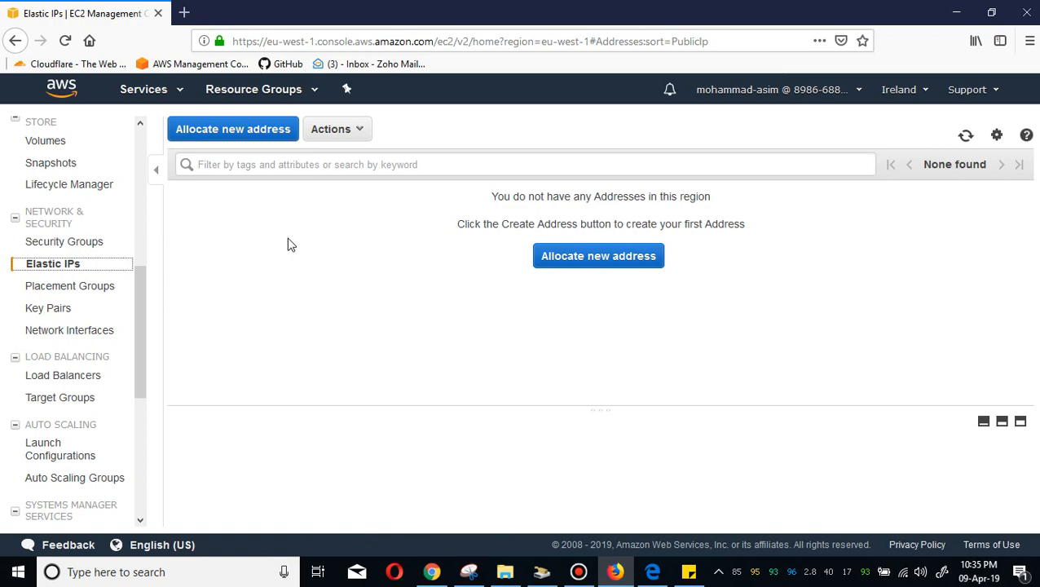
pyautogui.click(253, 139)
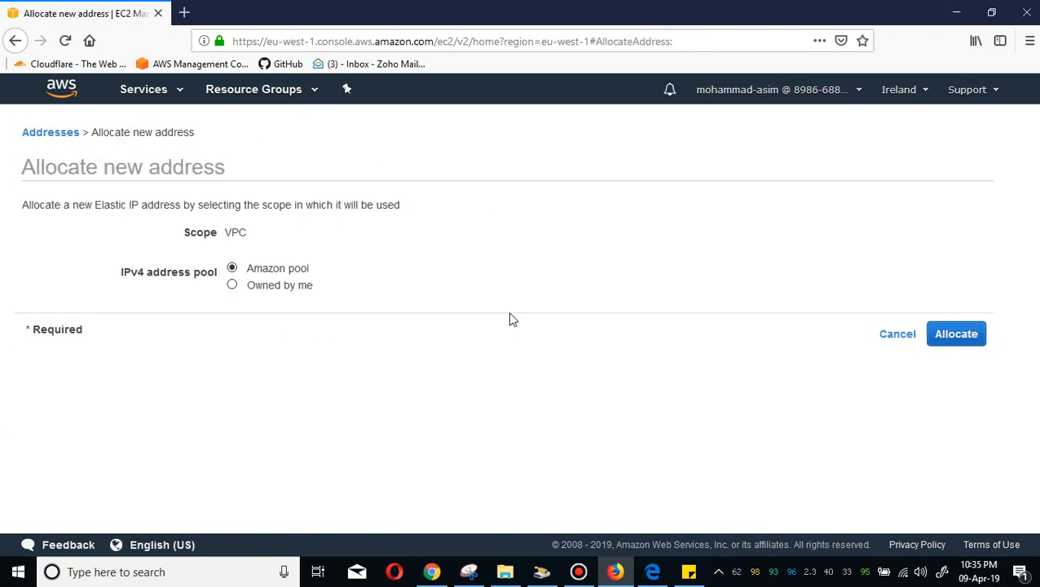
pyautogui.click(975, 337)
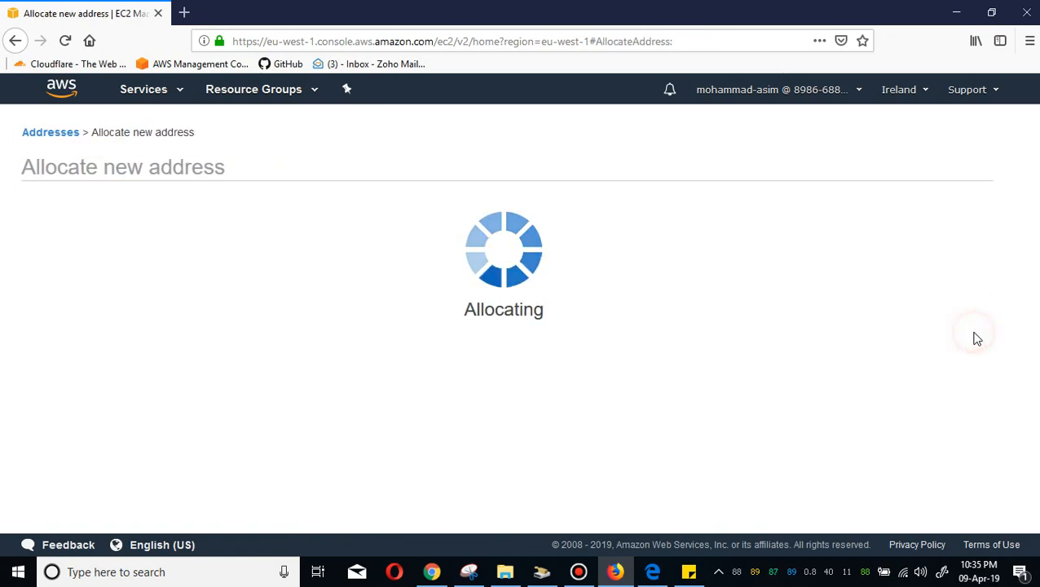
pyautogui.click(724, 311)
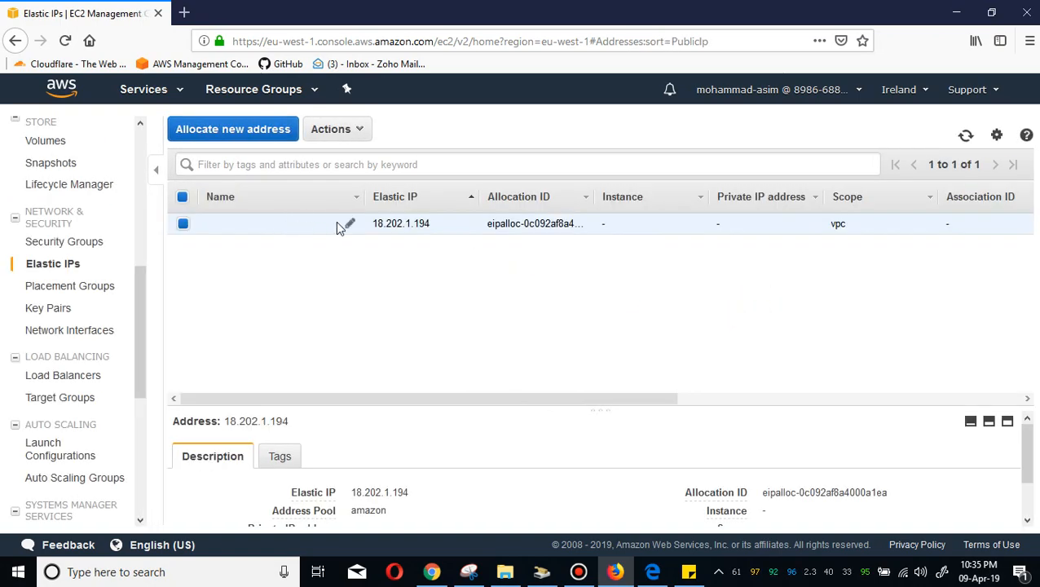
# Name the new Elastic IP Windows-A.
pyautogui.click(325, 225)
pyautogui.write('Windows')
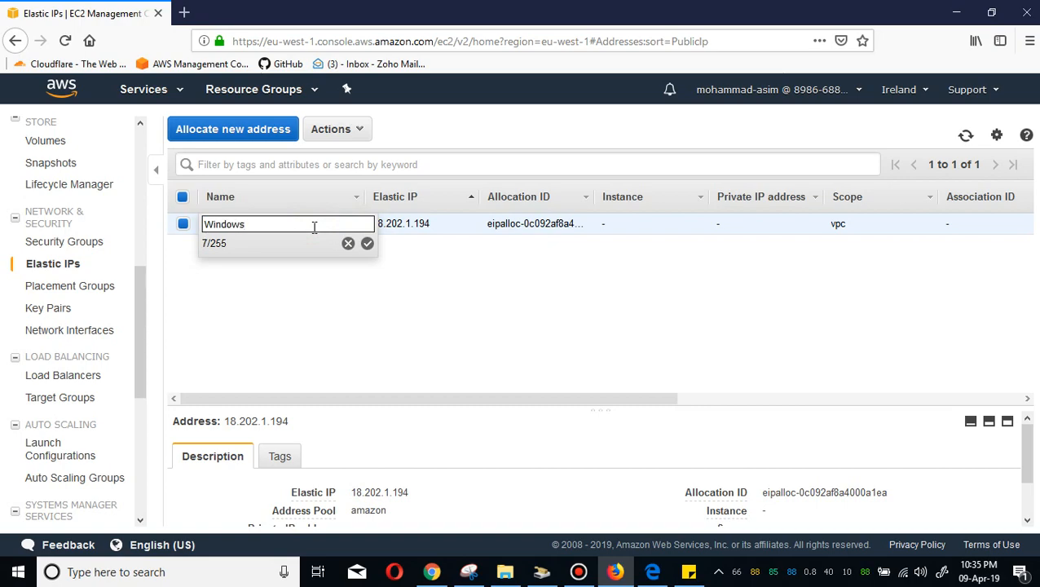
pyautogui.write('-A')
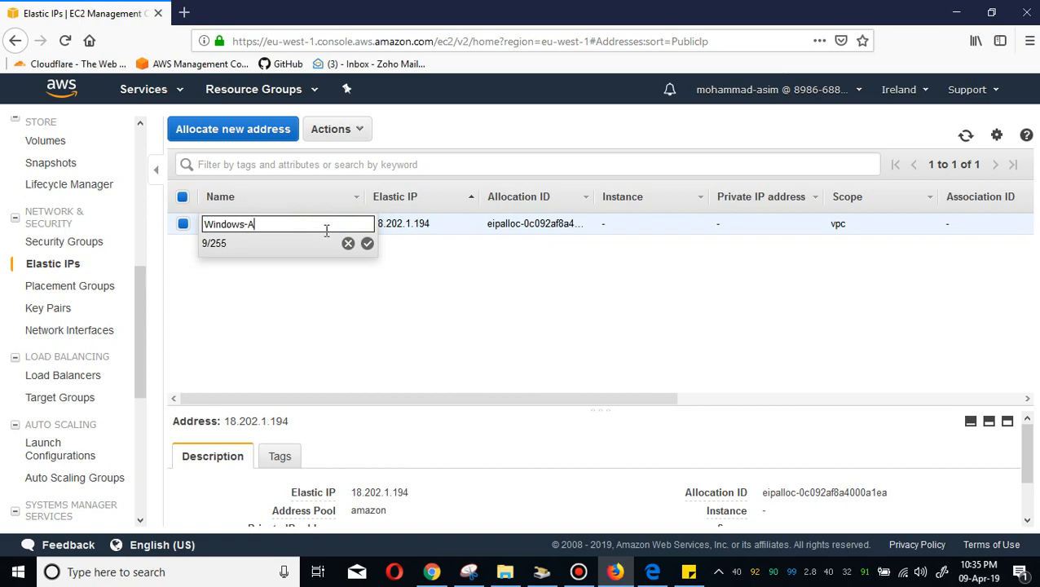
pyautogui.click(366, 243)
# Associate the Elastic IP with the Windows-A instance.
pyautogui.rightClick(281, 224)
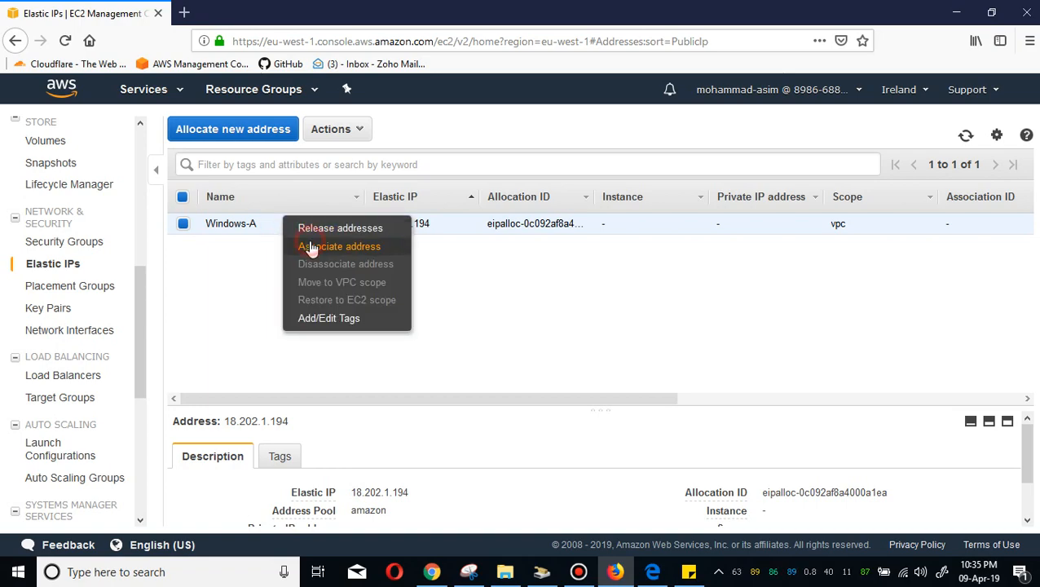
pyautogui.click(366, 247)
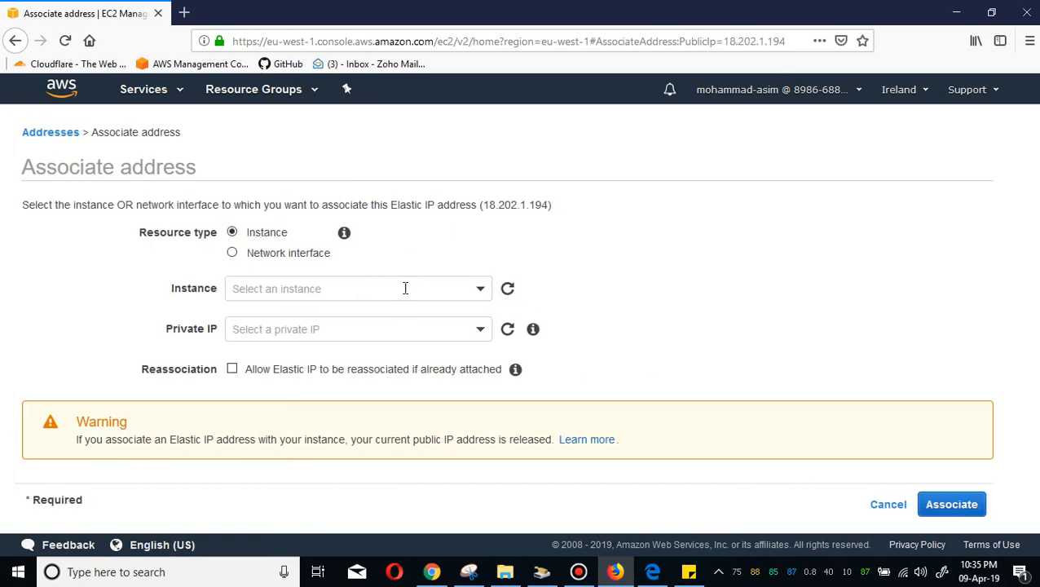
pyautogui.click(405, 288)
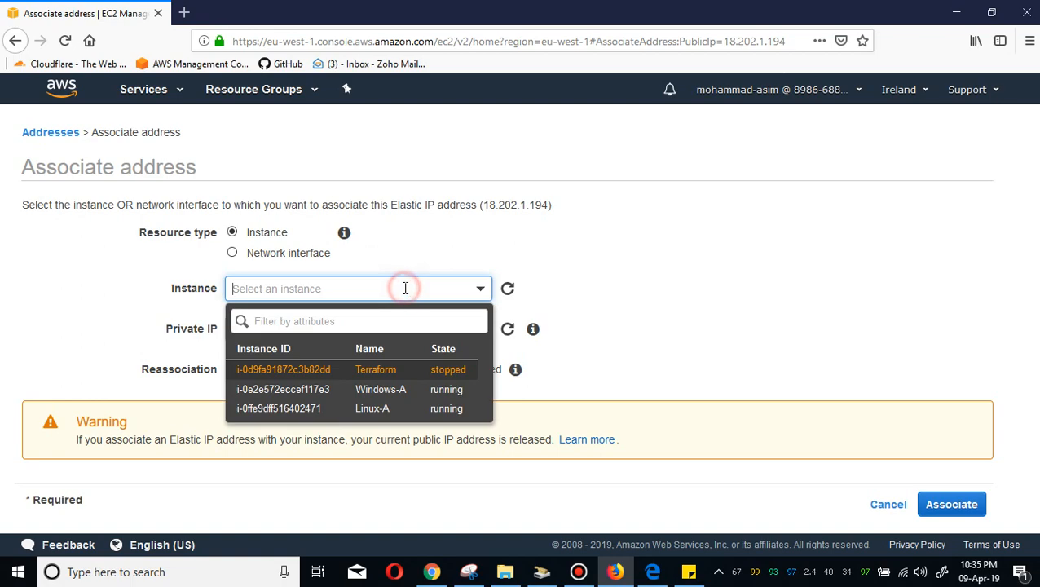
pyautogui.click(355, 391)
pyautogui.click(969, 507)
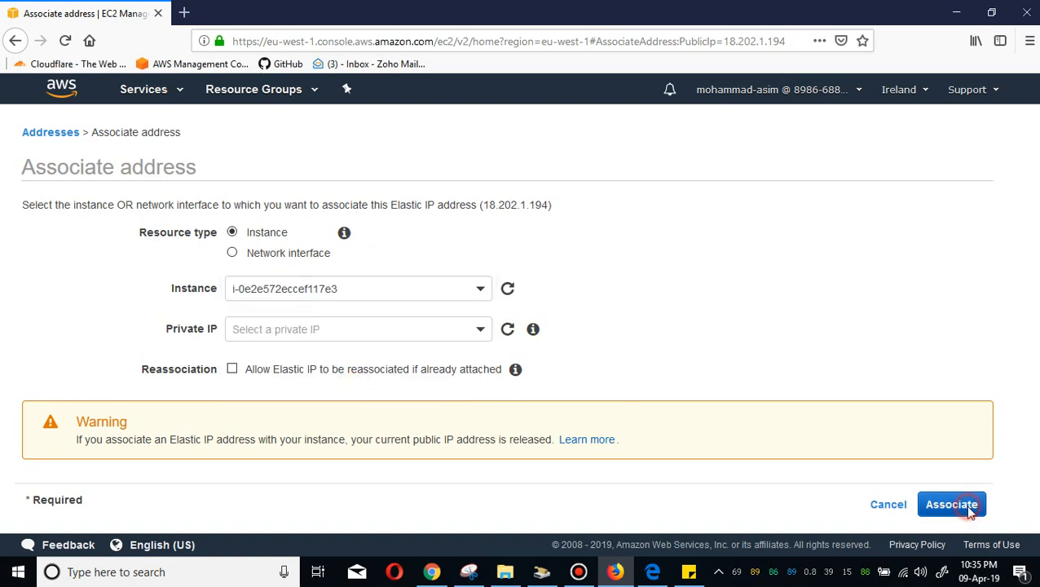
pyautogui.click(715, 260)
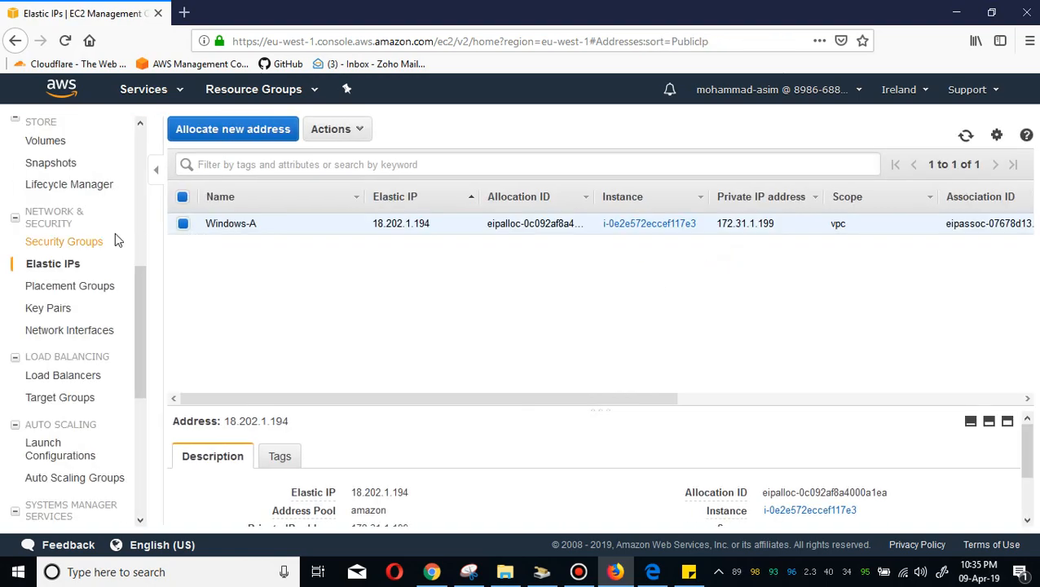
# Sort the instances by name, select Windows-A, and view the inbound rules of its launch-wizard-1 security group.
pyautogui.scroll(5, 137, 215)
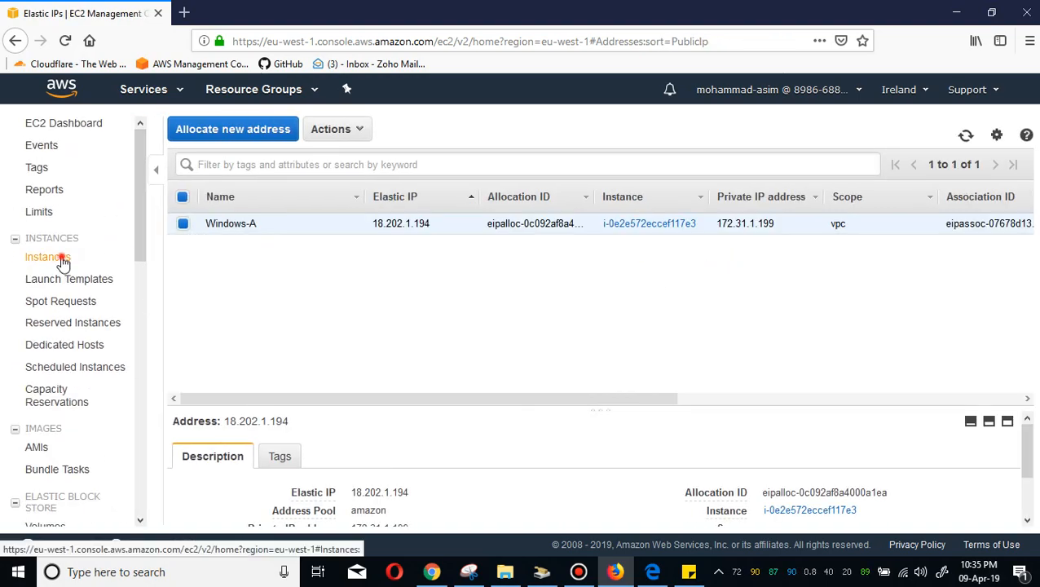
pyautogui.click(59, 257)
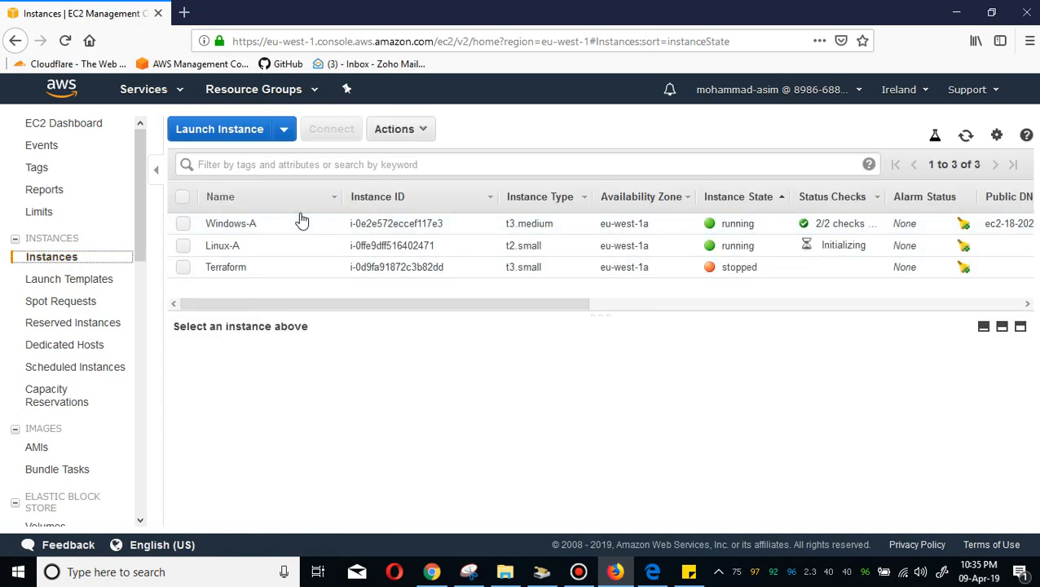
pyautogui.click(299, 199)
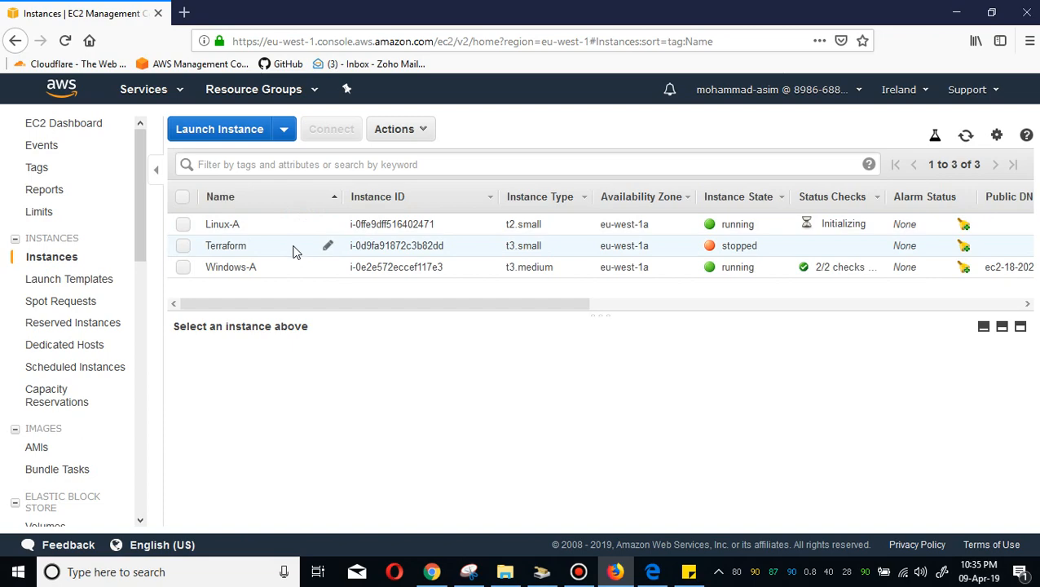
pyautogui.click(292, 277)
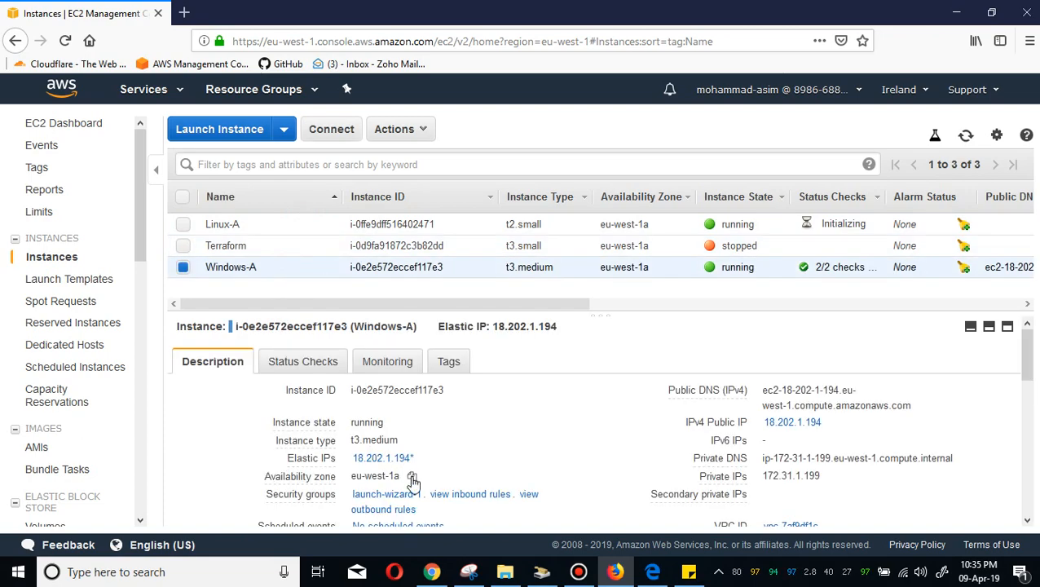
pyautogui.click(379, 494)
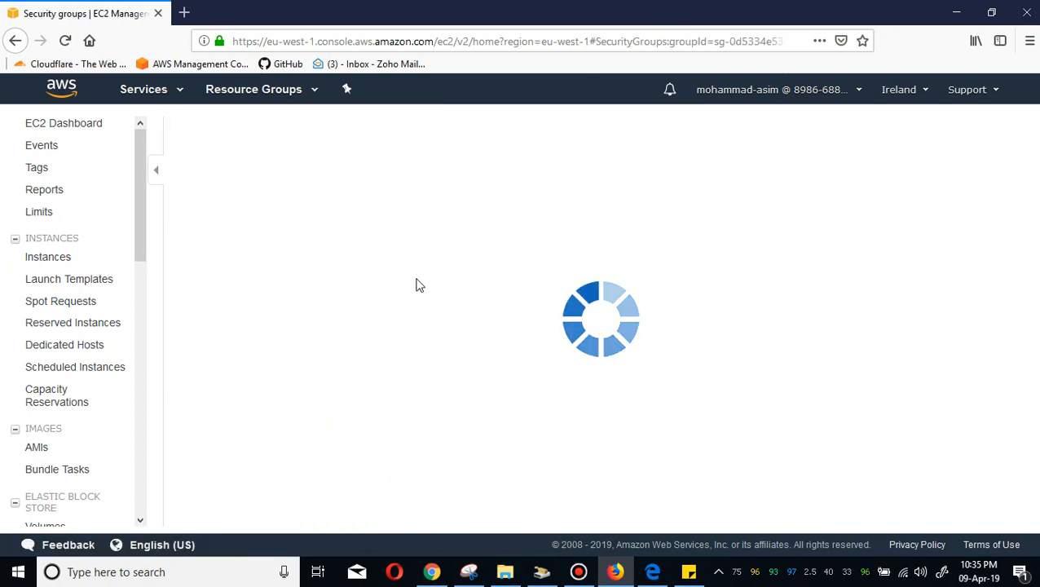
pyautogui.click(287, 367)
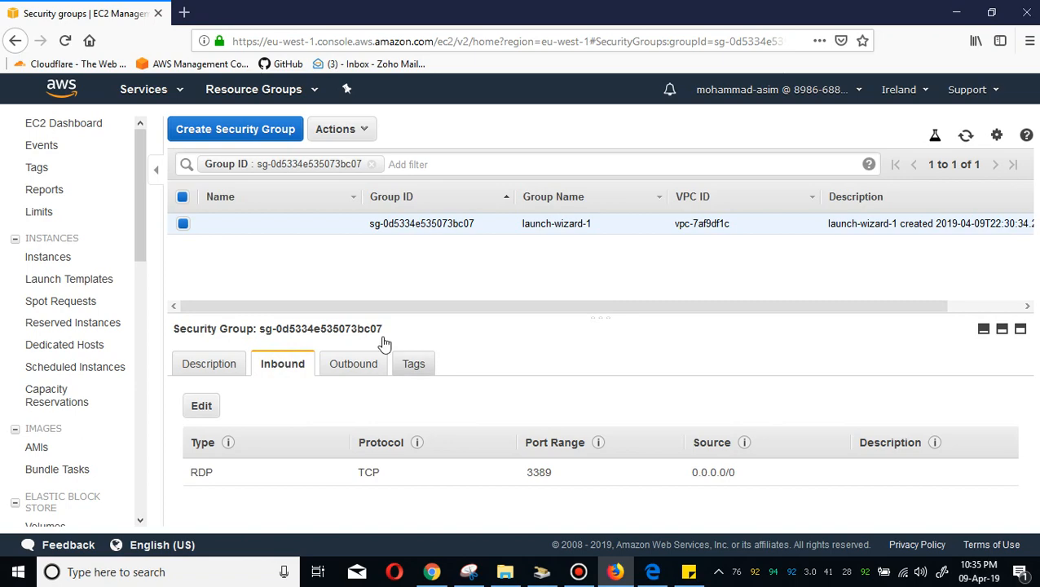
# Select Windows-A in the instance list again and copy its IPv4 public IP.
pyautogui.click(61, 258)
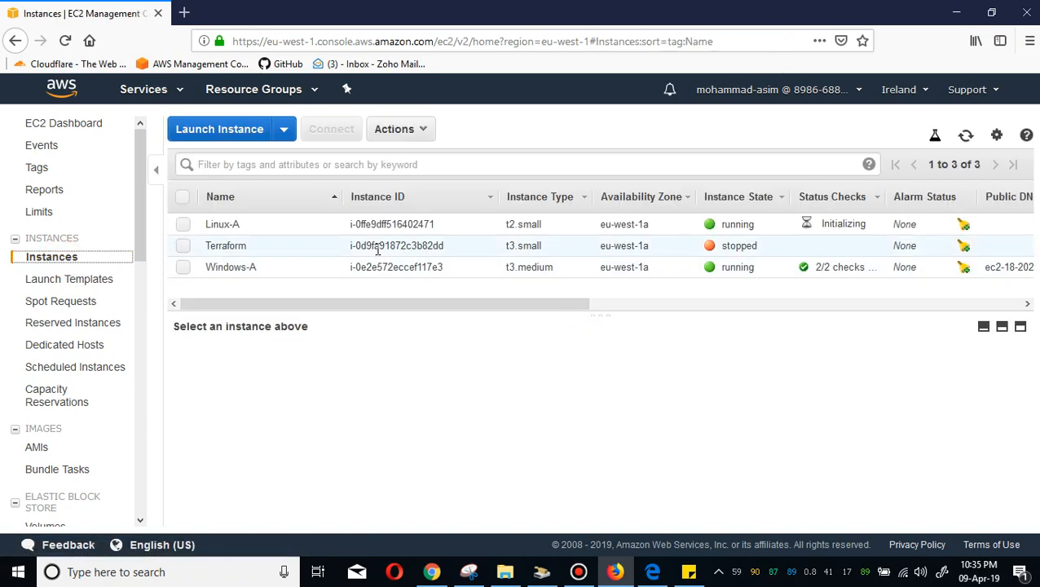
pyautogui.click(298, 269)
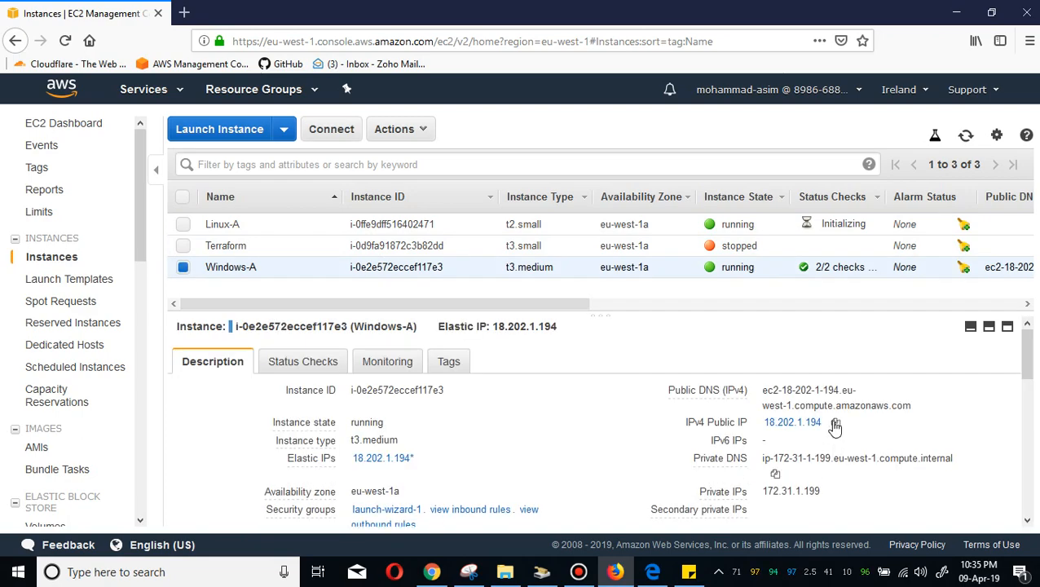
pyautogui.click(835, 423)
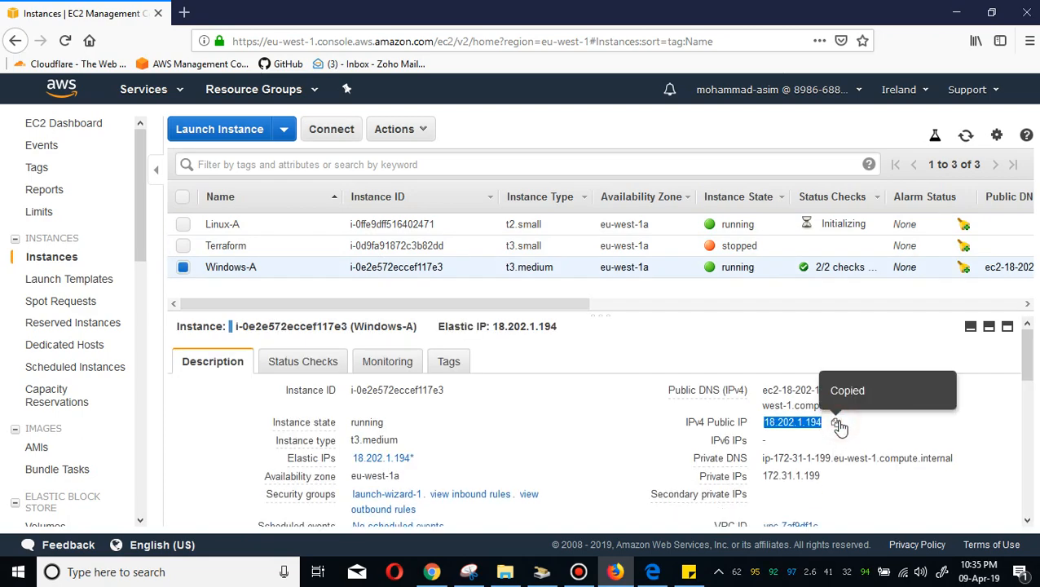
# Open Remote Desktop Connection by searching for rdp.
pyautogui.click(222, 582)
pyautogui.write('rdp')
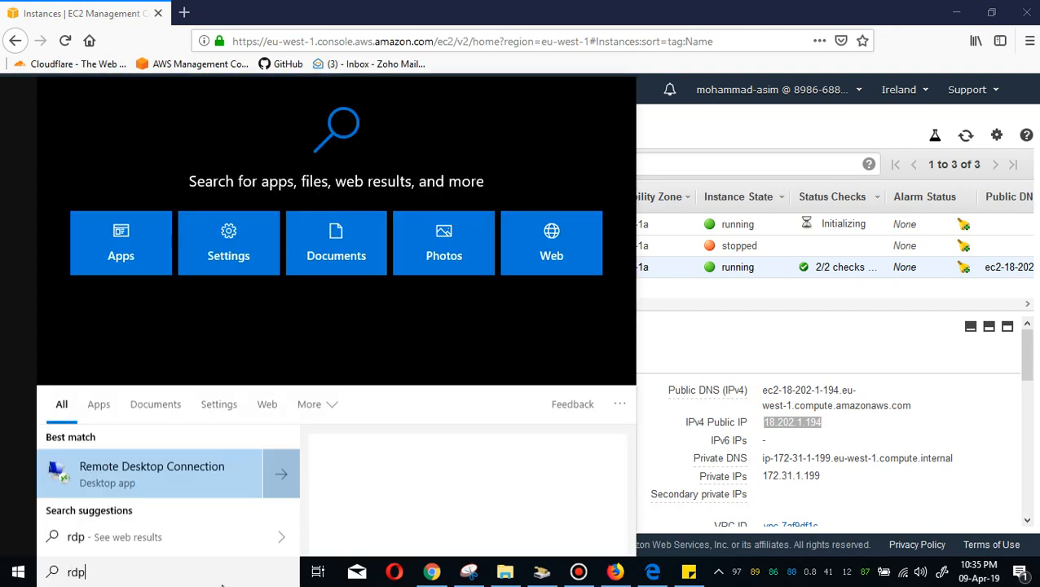
pyautogui.press('Return')
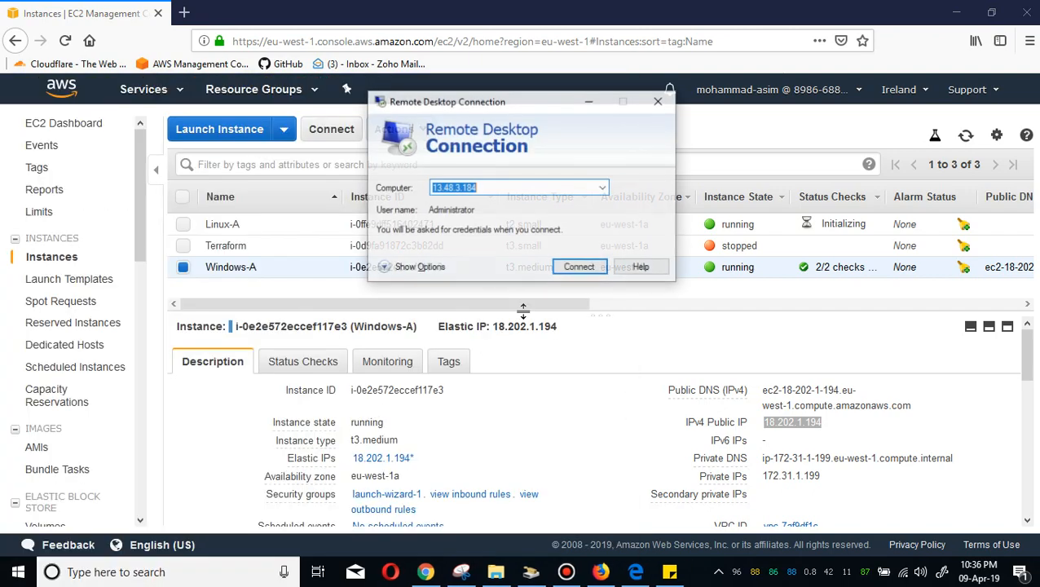
# Set the computer to the copied IP 18.202.1.194 and start connecting.
pyautogui.press('BackSpace')
pyautogui.hotkey('ctrl', 'v')
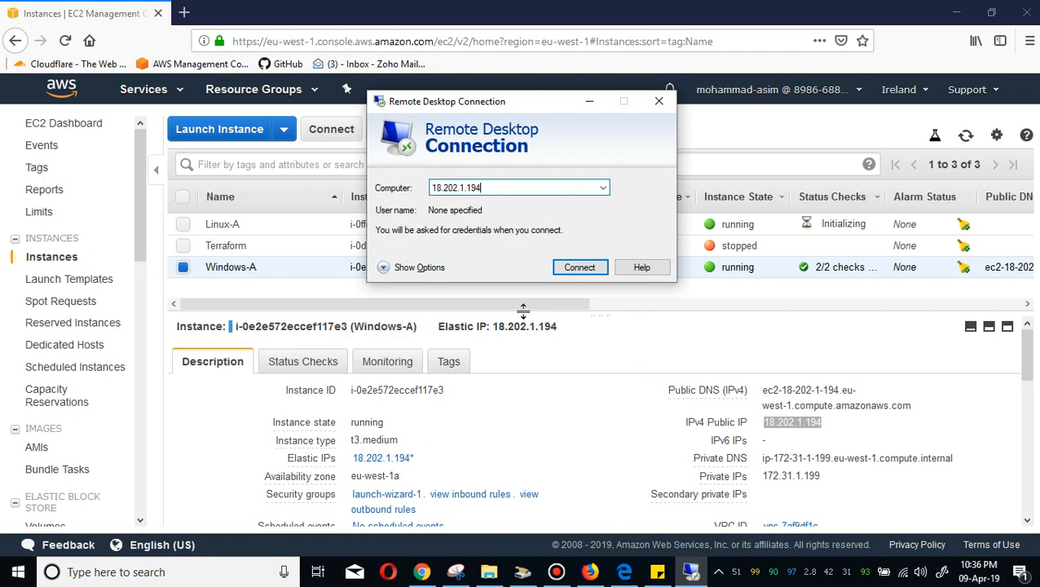
pyautogui.press('Return')
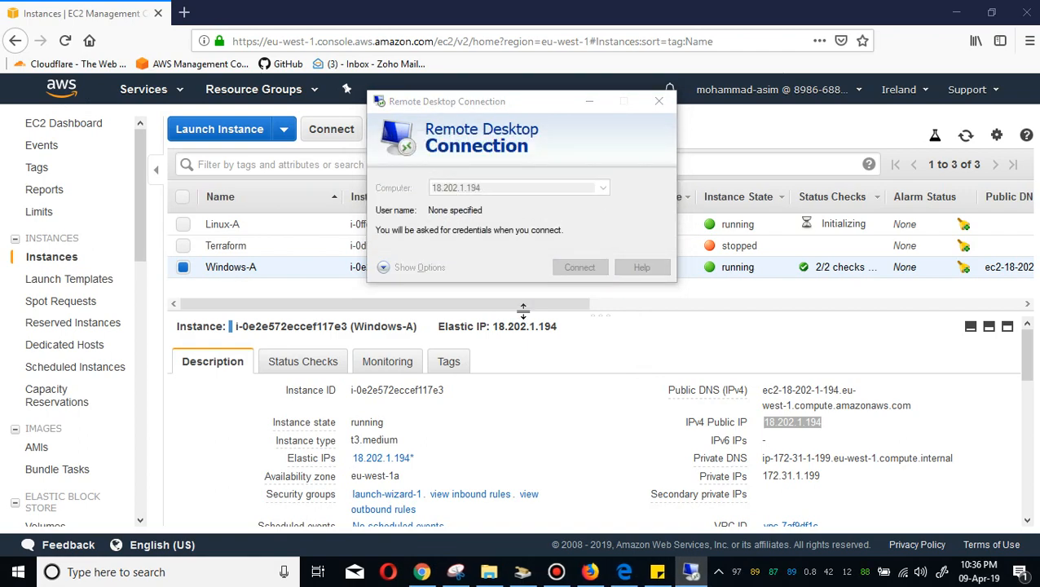
# Enter Administrator as the user name in the credentials dialog.
pyautogui.write('Admin')
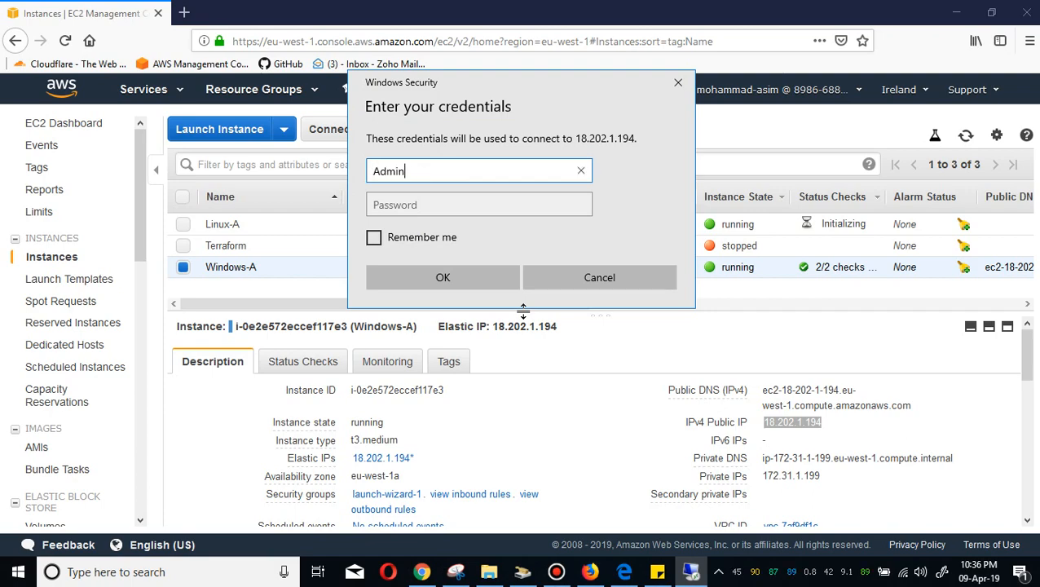
pyautogui.write('istrator')
pyautogui.press('Tab')
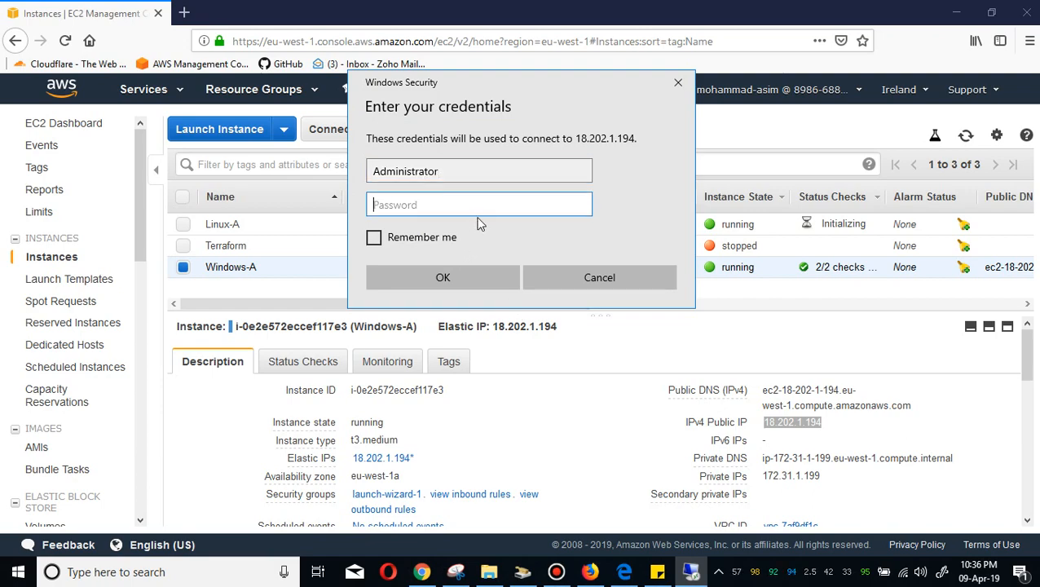
# Enter the administrator password copied from the sticky note and accept the certificate warning to connect.
pyautogui.click(657, 571)
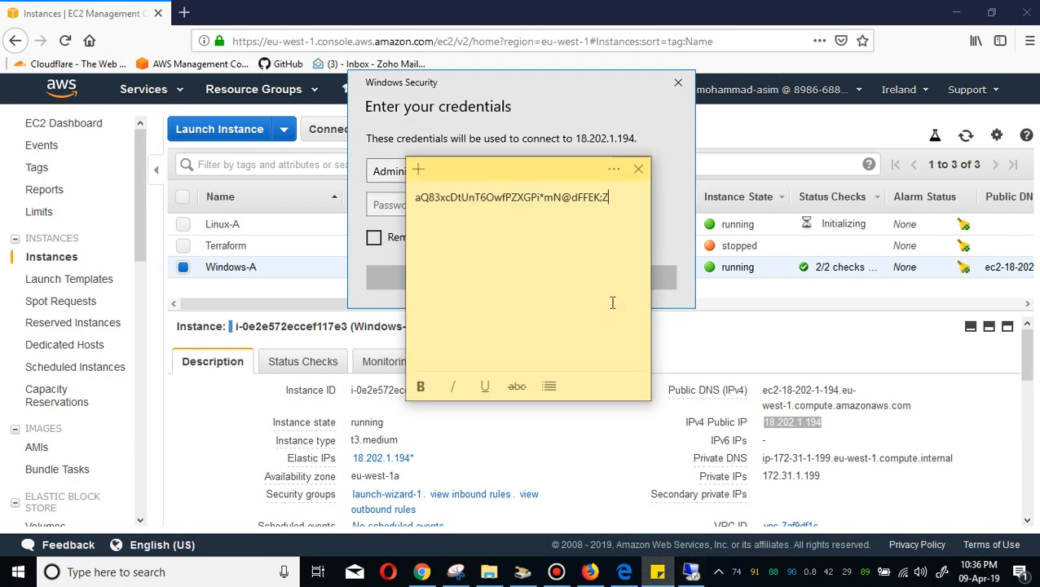
pyautogui.tripleClick(621, 197)
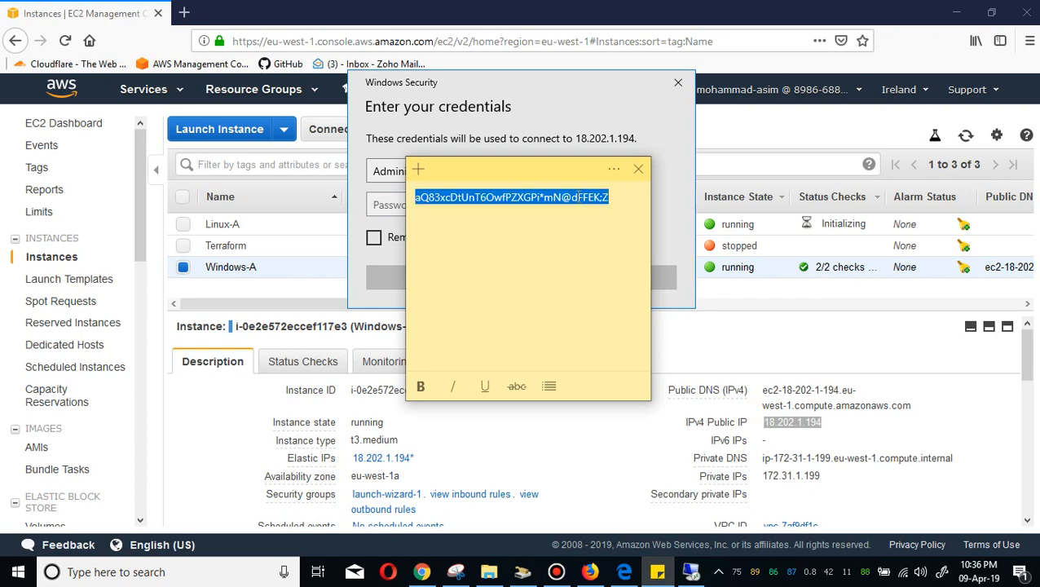
pyautogui.click(541, 109)
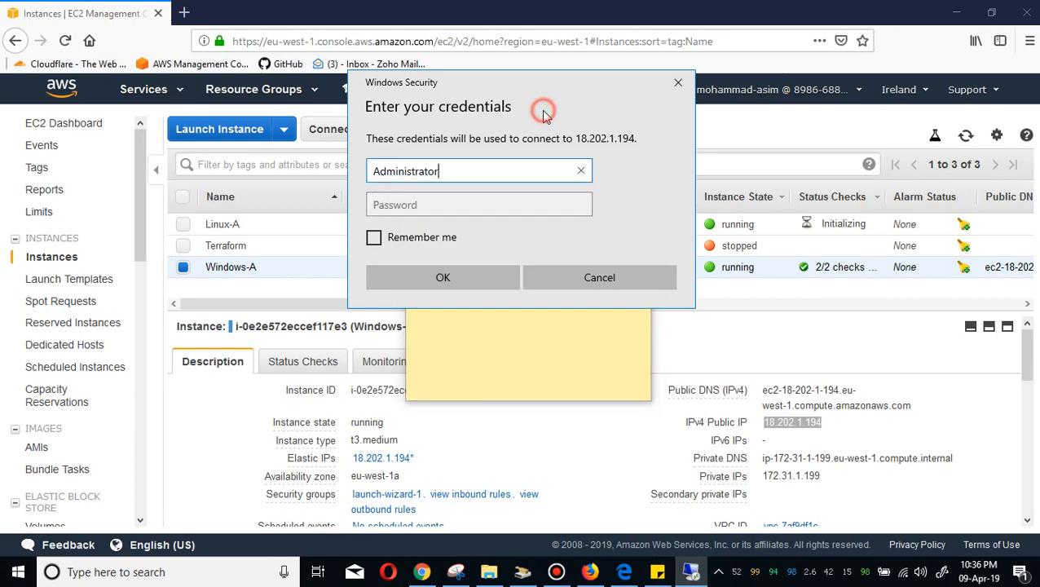
pyautogui.click(473, 203)
pyautogui.hotkey('ctrl', 'v')
pyautogui.press('Return')
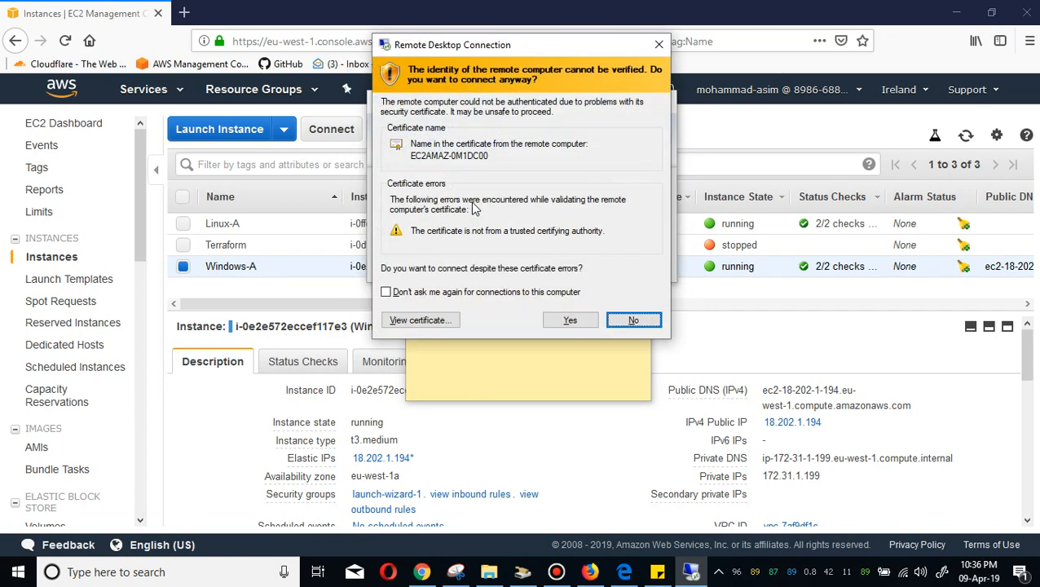
pyautogui.click(570, 320)
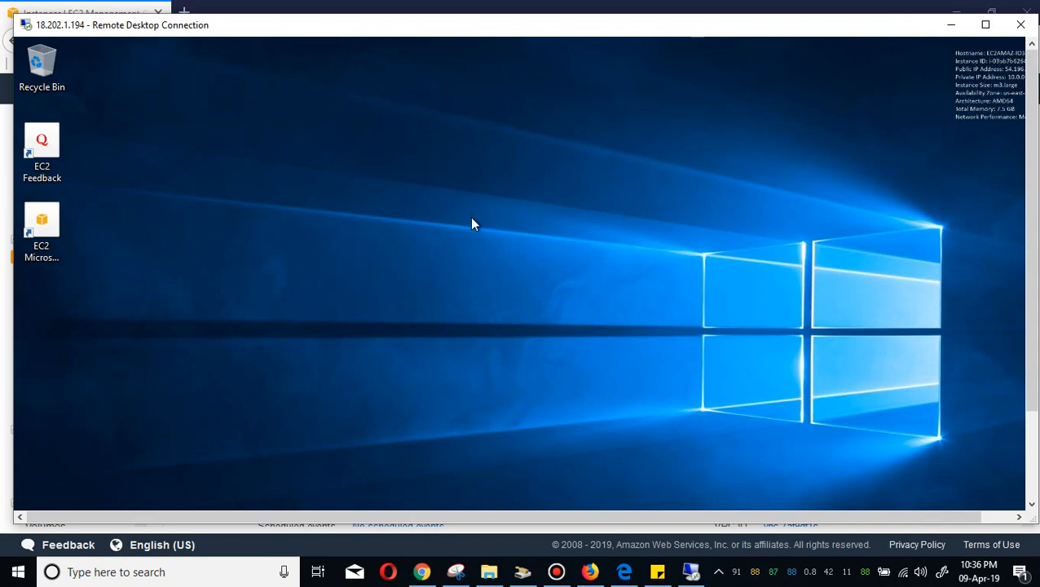
# Create a new folder named Asim on the remote desktop and move it below the desktop shortcuts.
pyautogui.rightClick(410, 100)
pyautogui.moveTo(520, 209)
pyautogui.click(593, 206)
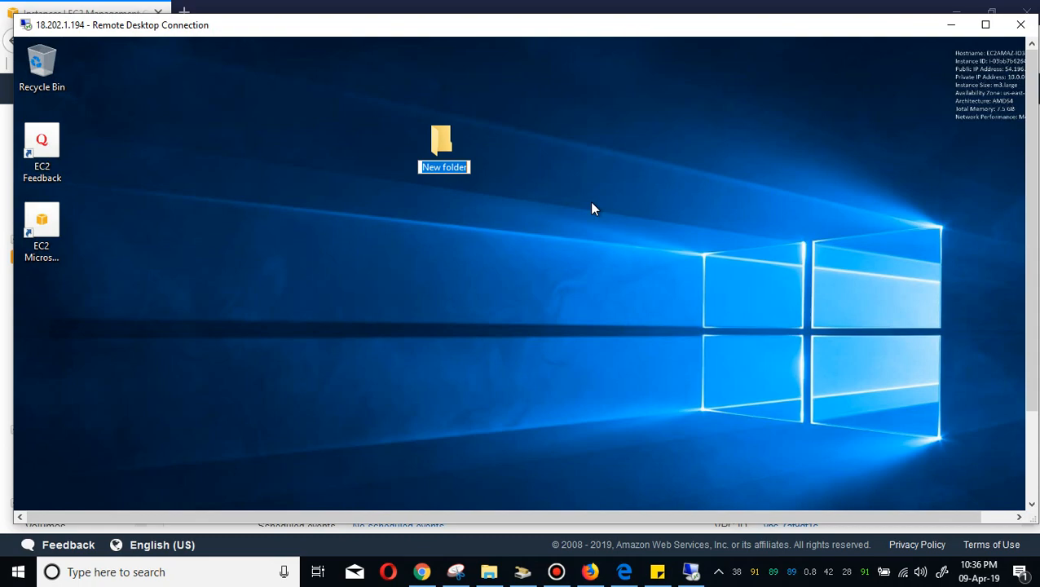
pyautogui.write('Asi')
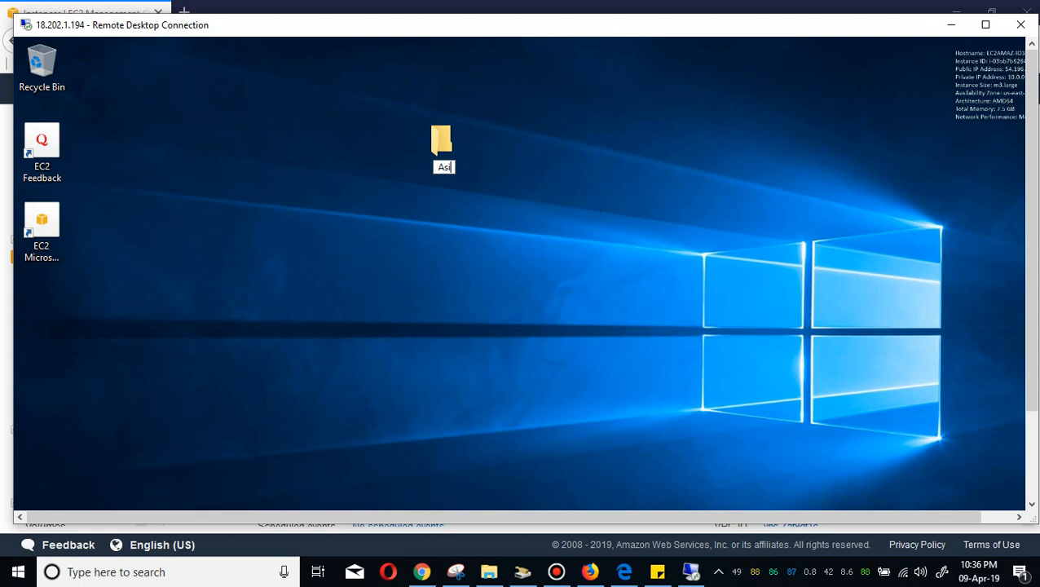
pyautogui.write('m')
pyautogui.press('Return')
pyautogui.moveTo(437, 140); pyautogui.dragTo(41, 303)
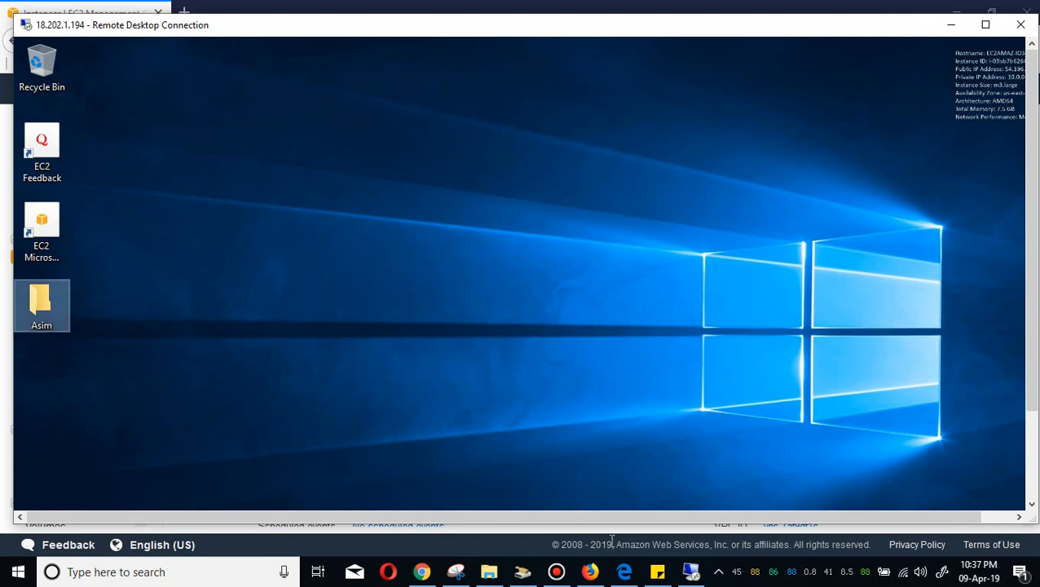
# Open Create Image for the Windows-A instance and enter Windows-A as both image name and description.
pyautogui.click(597, 569)
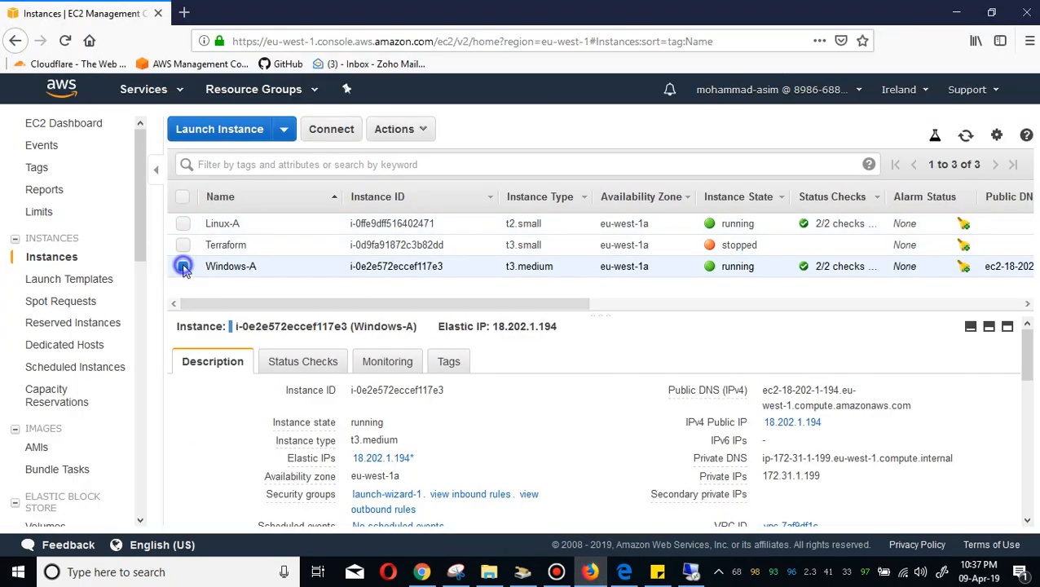
pyautogui.rightClick(183, 269)
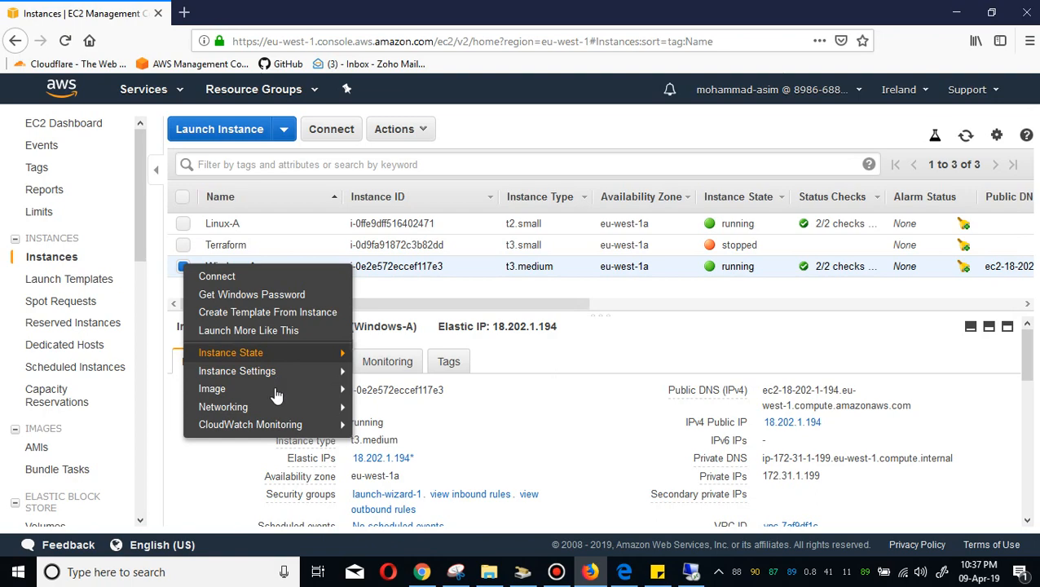
pyautogui.moveTo(274, 391)
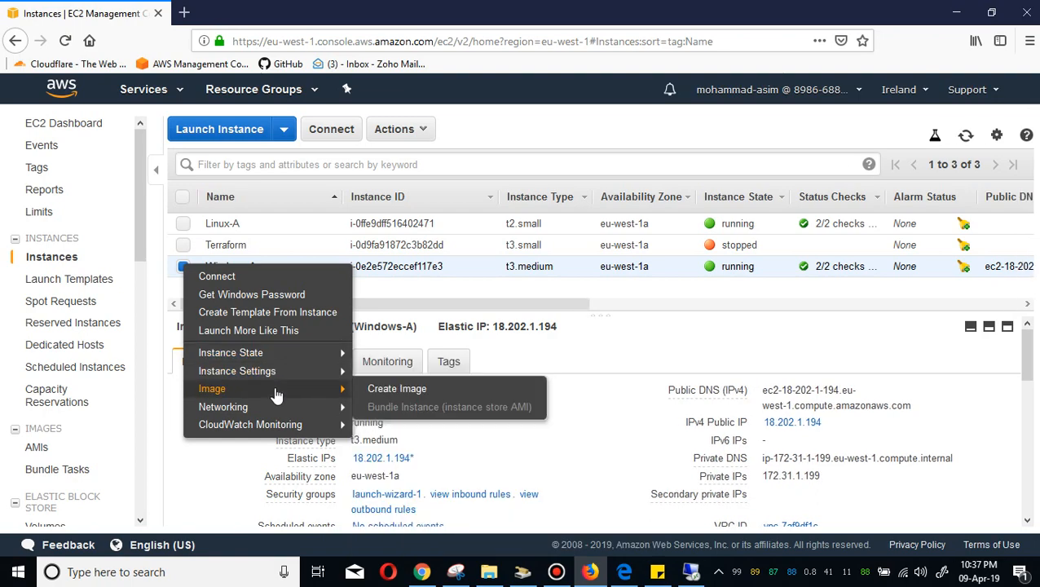
pyautogui.click(388, 389)
pyautogui.click(369, 190)
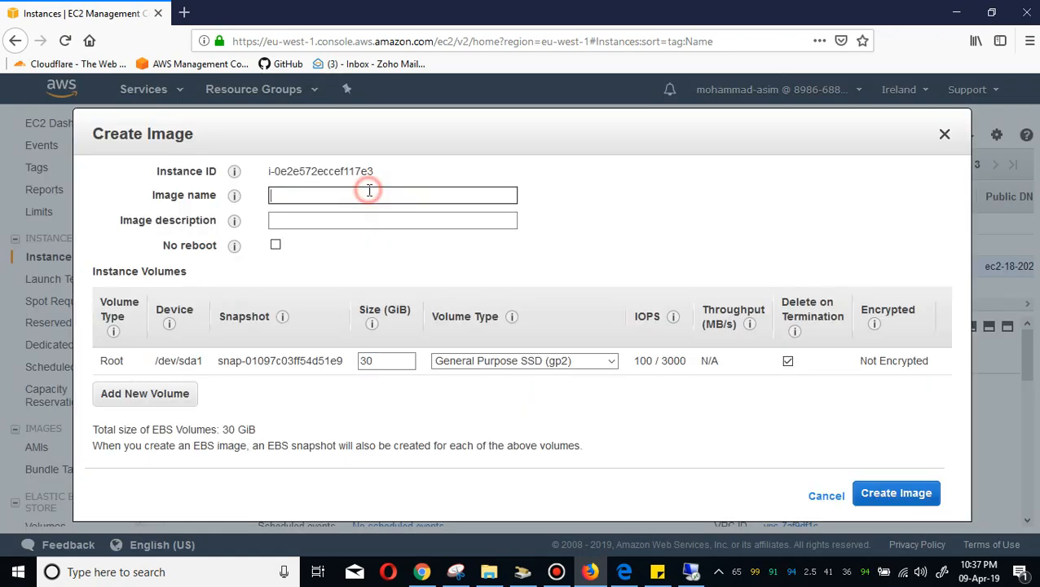
pyautogui.write('Windows-A')
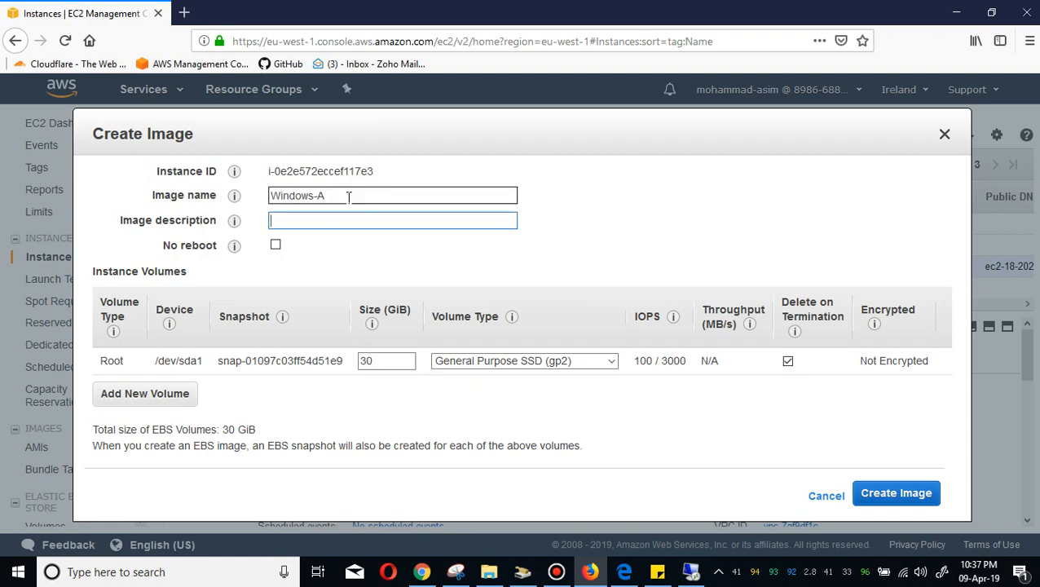
pyautogui.moveTo(347, 196); pyautogui.dragTo(256, 179)
pyautogui.hotkey('ctrl', 'c')
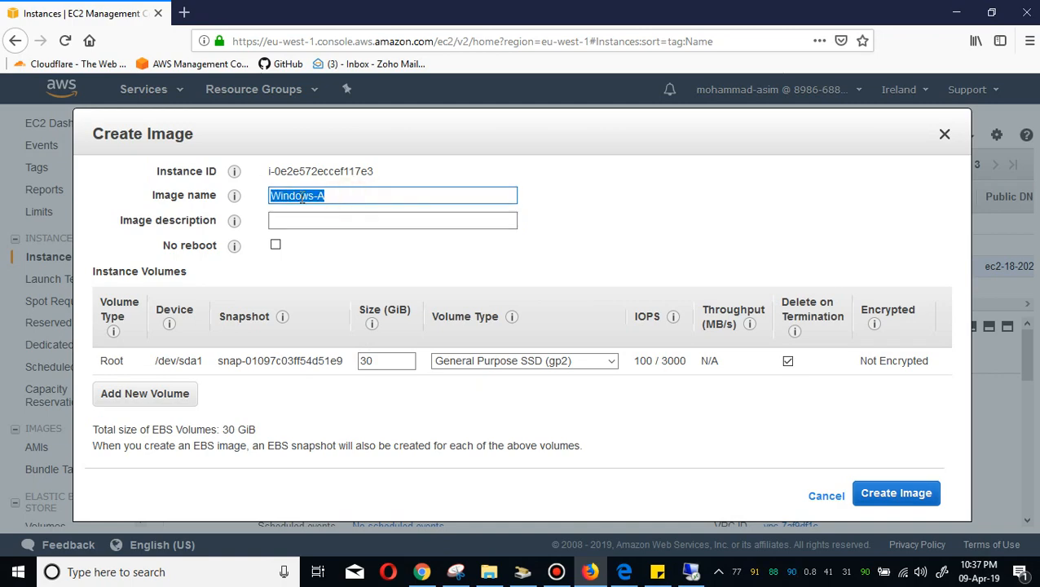
pyautogui.click(300, 222)
pyautogui.hotkey('ctrl', 'v')
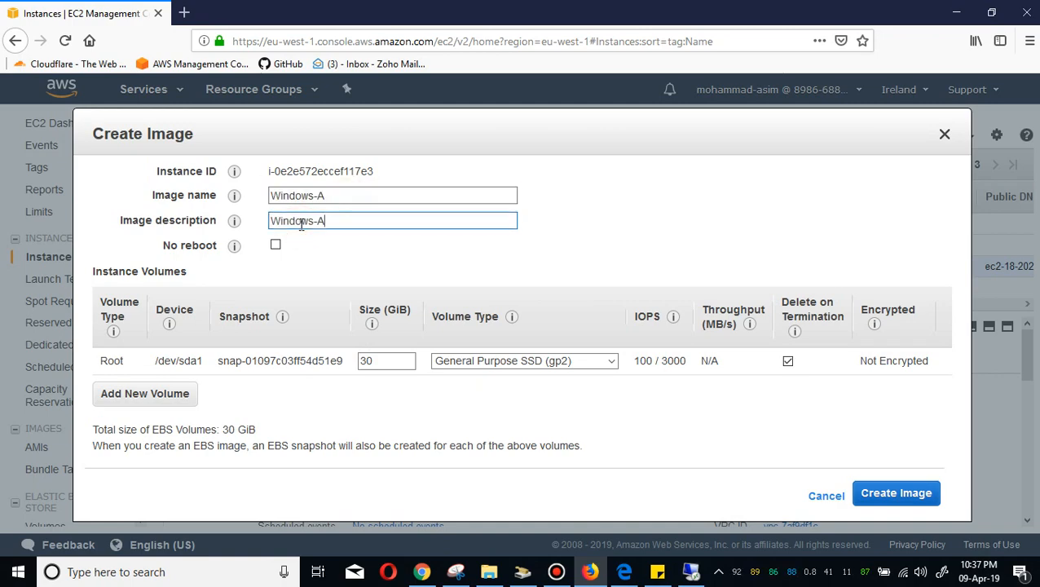
# Change the image name to Windows-A-incorrect-AMI and reset the description to Windows-A.
pyautogui.click(358, 197)
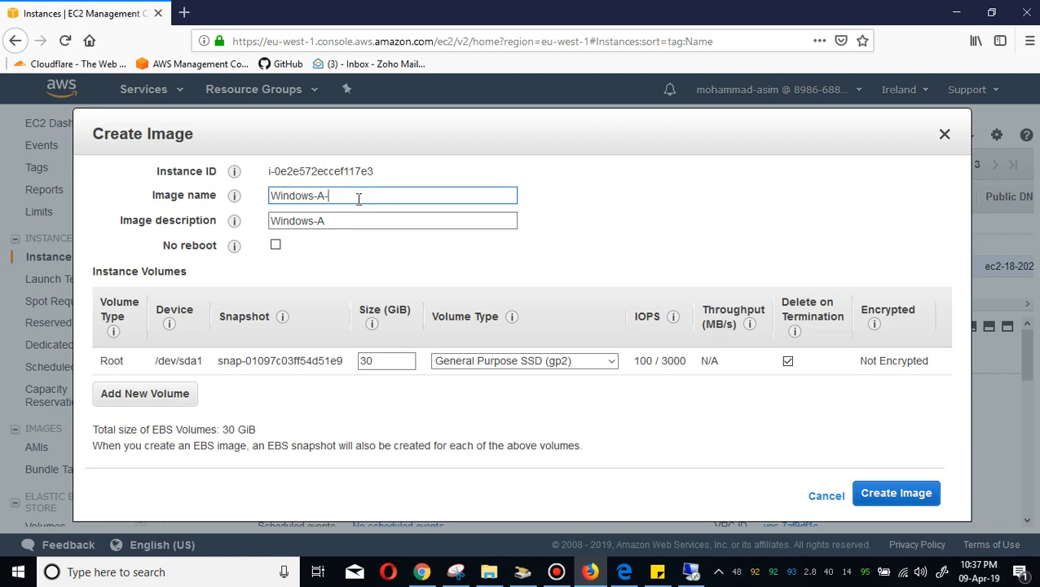
pyautogui.click(355, 216)
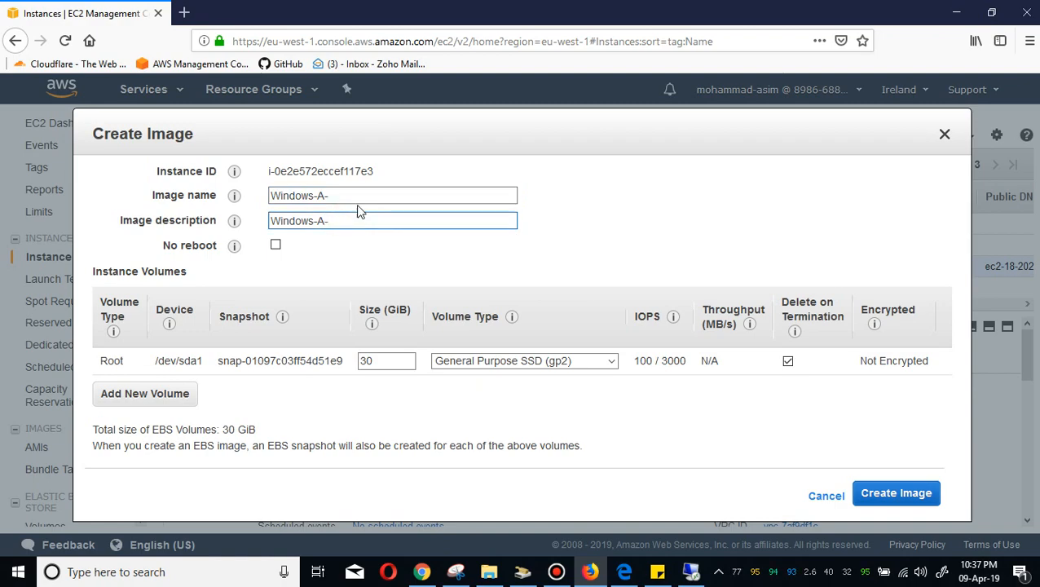
pyautogui.click(371, 197)
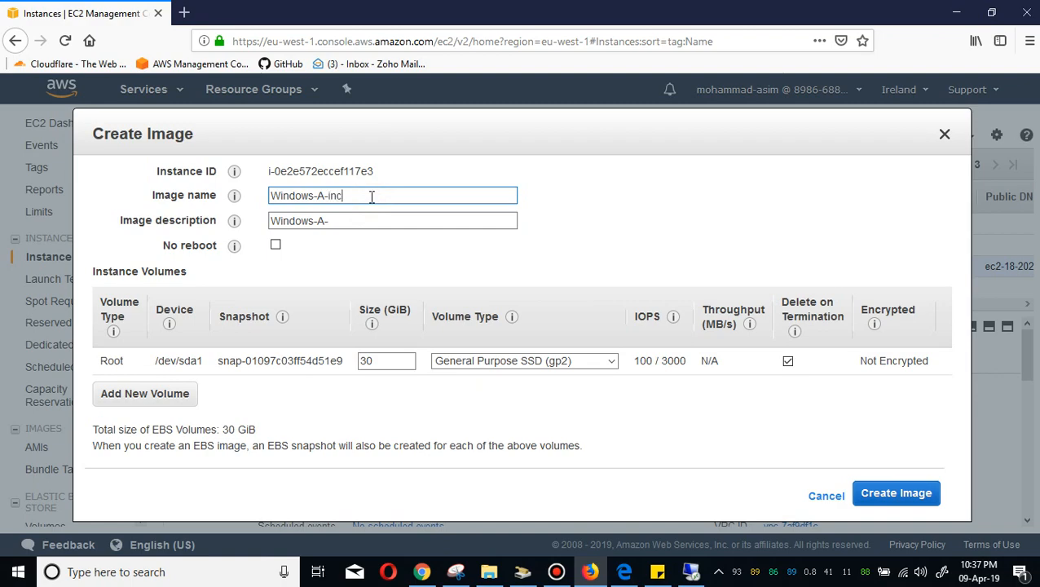
pyautogui.write('incorrec')
pyautogui.moveTo(414, 190); pyautogui.dragTo(255, 198)
pyautogui.click(295, 199)
pyautogui.click(347, 220)
pyautogui.hotkey('ctrl', 'a')
pyautogui.press('BackSpace')
pyautogui.write('Windows-A')
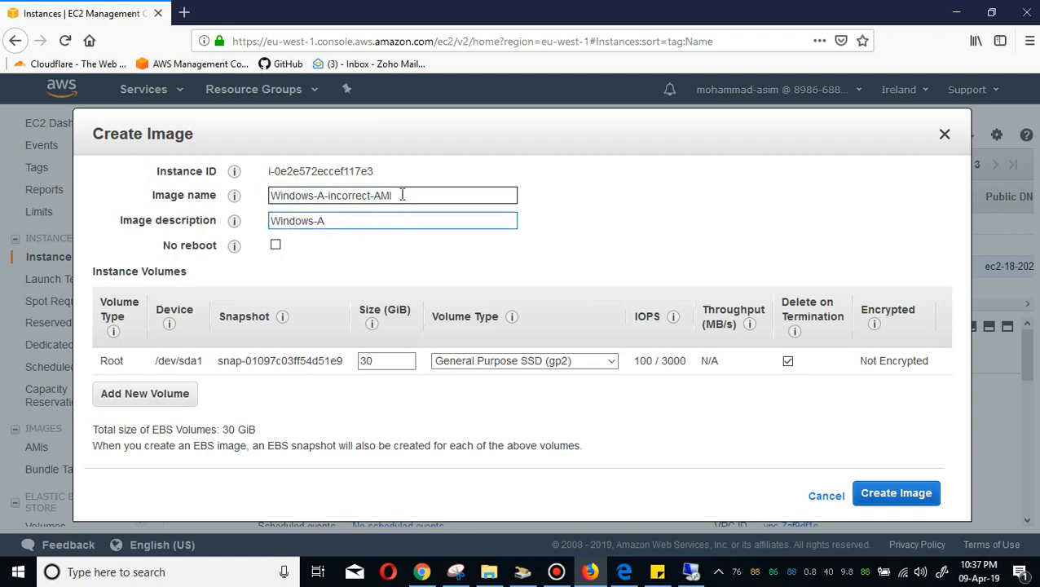
# Copy the image name into the description as Windows-A-incorrect-AMI and create the image.
pyautogui.moveTo(400, 194); pyautogui.dragTo(259, 199)
pyautogui.hotkey('ctrl', 'c')
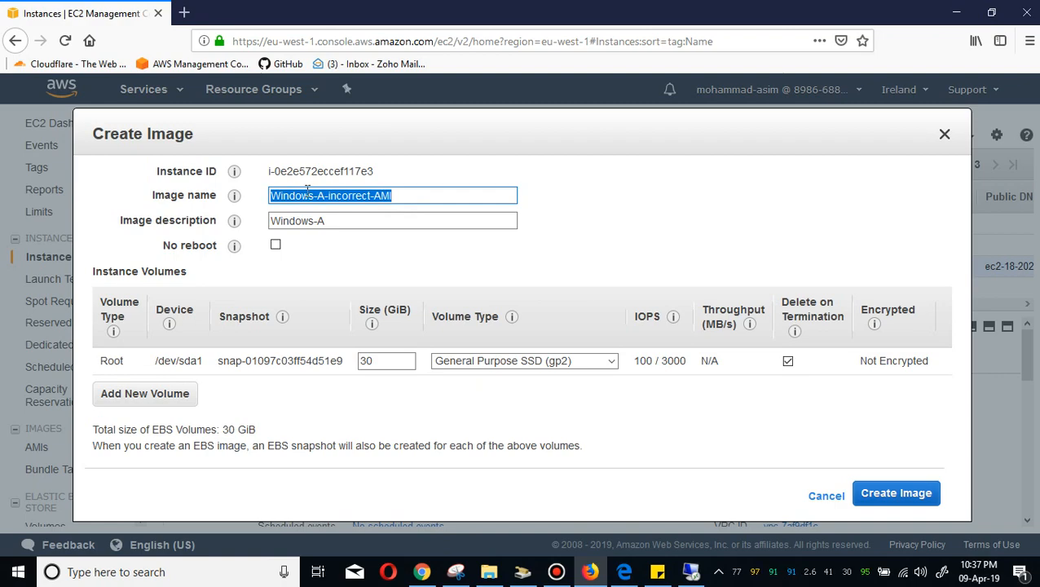
pyautogui.doubleClick(342, 222)
pyautogui.press('BackSpace')
pyautogui.press('BackSpace')
pyautogui.press('BackSpace')
pyautogui.press('BackSpace')
pyautogui.press('BackSpace')
pyautogui.press('BackSpace')
pyautogui.press('BackSpace')
pyautogui.press('BackSpace')
pyautogui.press('BackSpace')
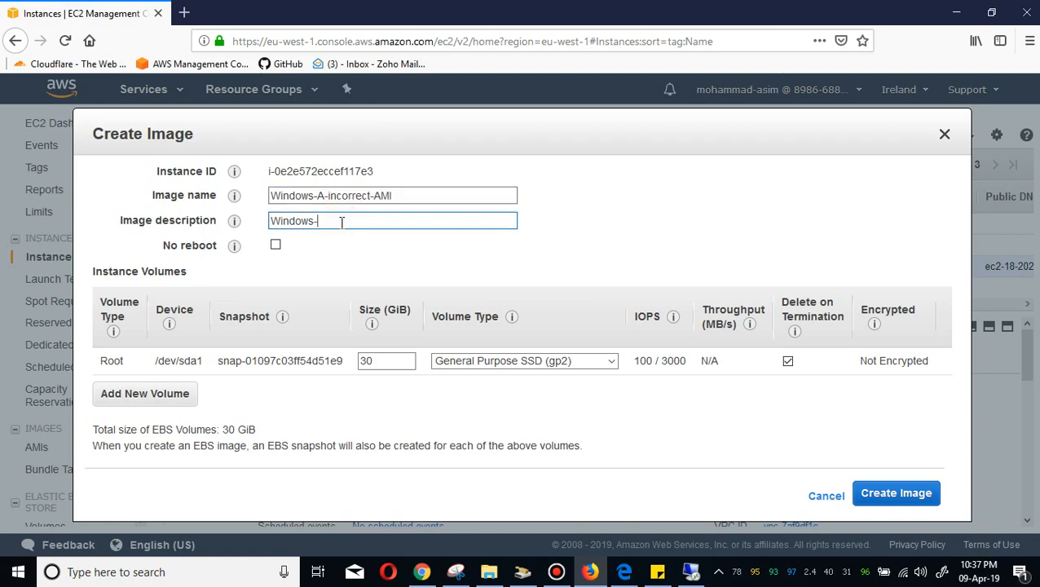
pyautogui.hotkey('ctrl', 'v')
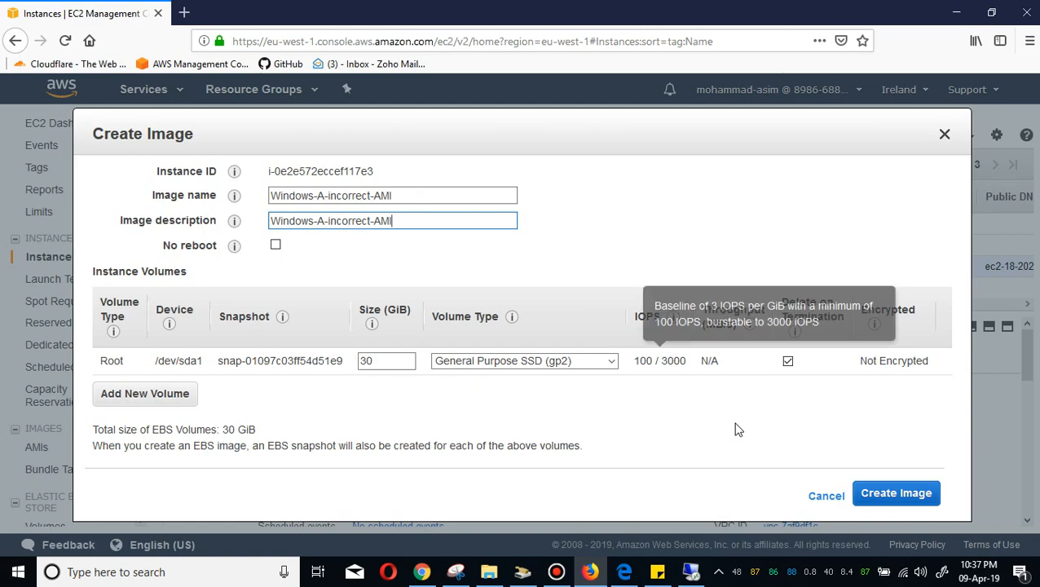
pyautogui.click(902, 498)
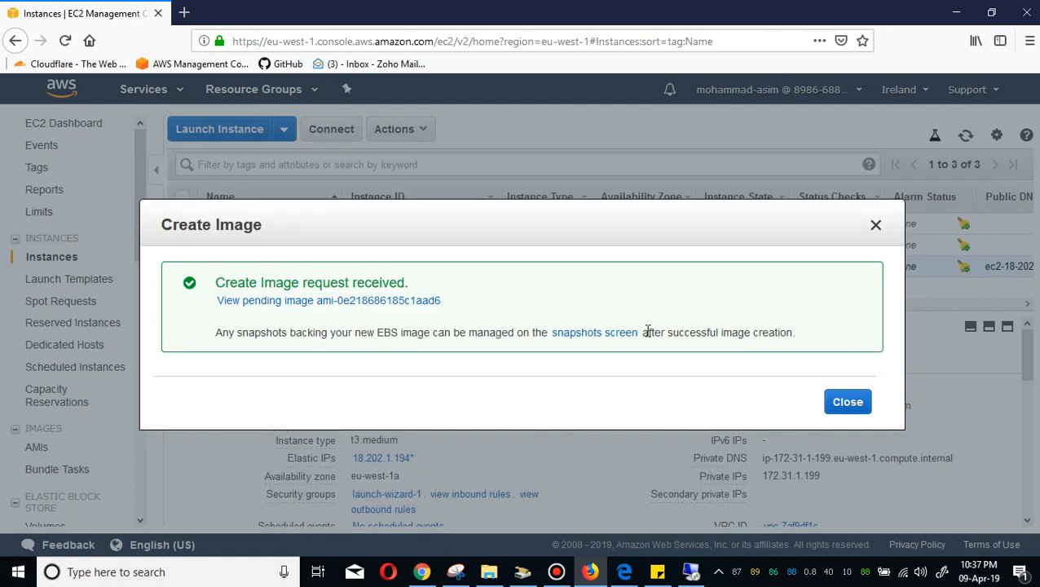
pyautogui.click(846, 401)
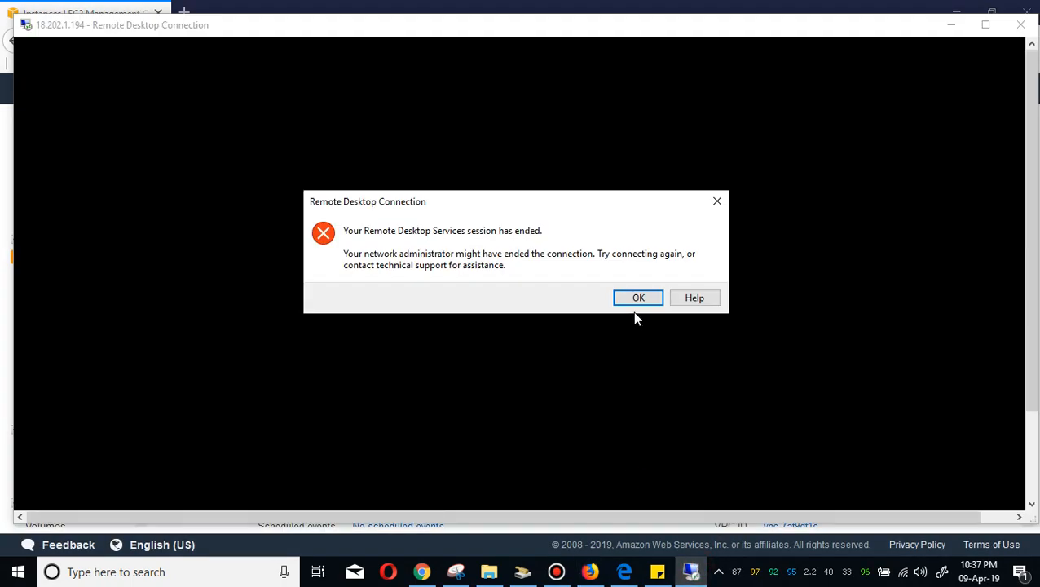
# Try to reconnect the Remote Desktop session to the Windows-A instance.
pyautogui.click(637, 299)
pyautogui.click(580, 268)
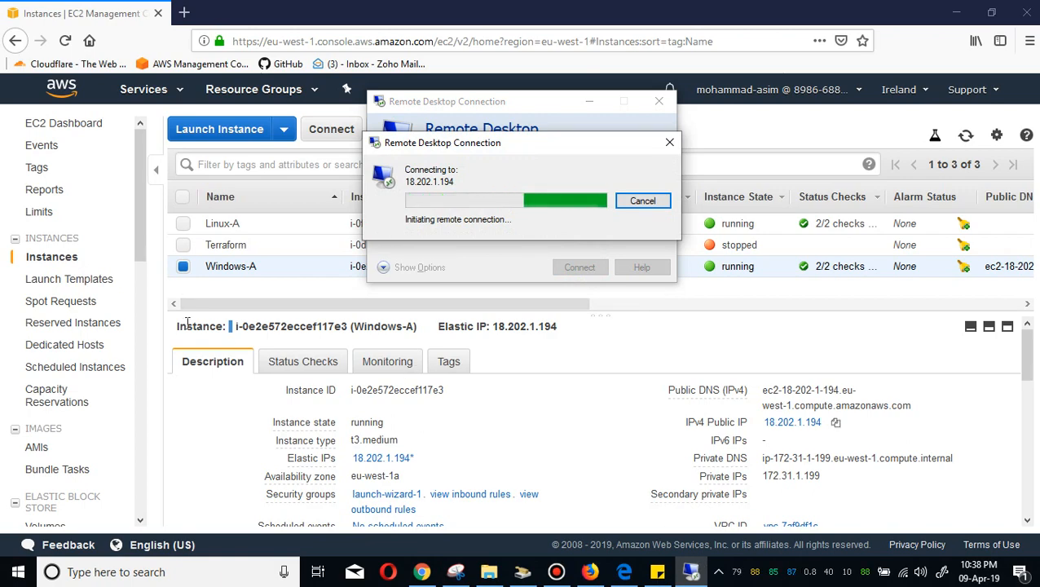
# Open the AMIs list and give the pending image the Name Windows-A-incorrect-AMI.
pyautogui.click(98, 450)
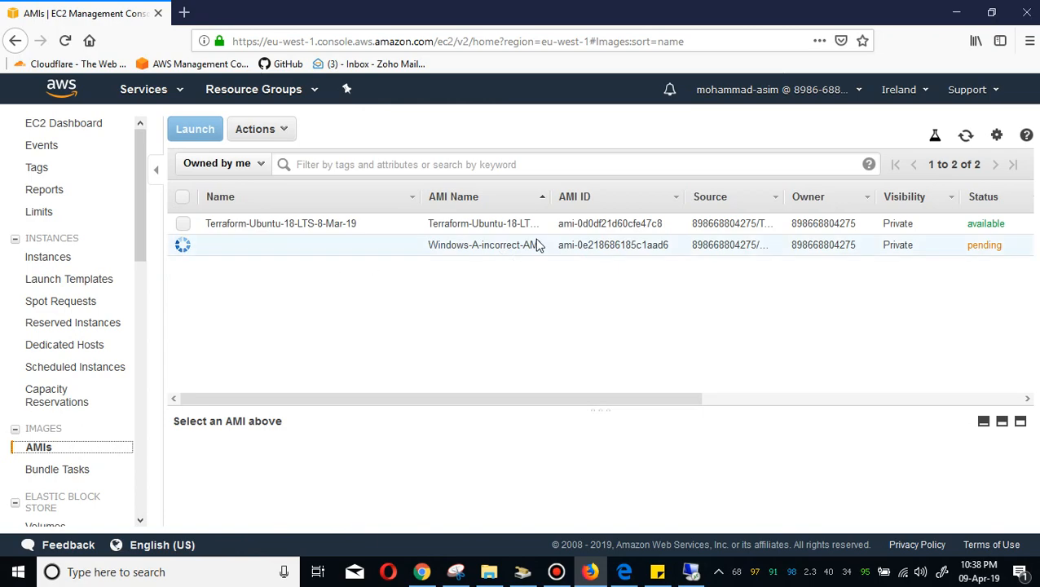
pyautogui.moveTo(546, 249); pyautogui.dragTo(425, 245)
pyautogui.hotkey('ctrl', 'c')
pyautogui.click(463, 244)
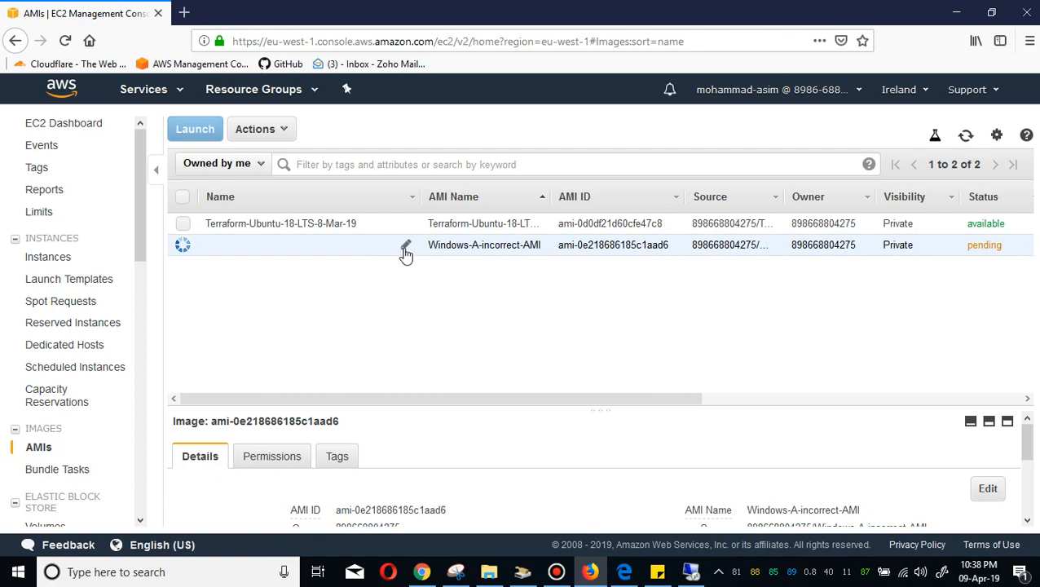
pyautogui.click(405, 246)
pyautogui.hotkey('ctrl', 'v')
pyautogui.press('Return')
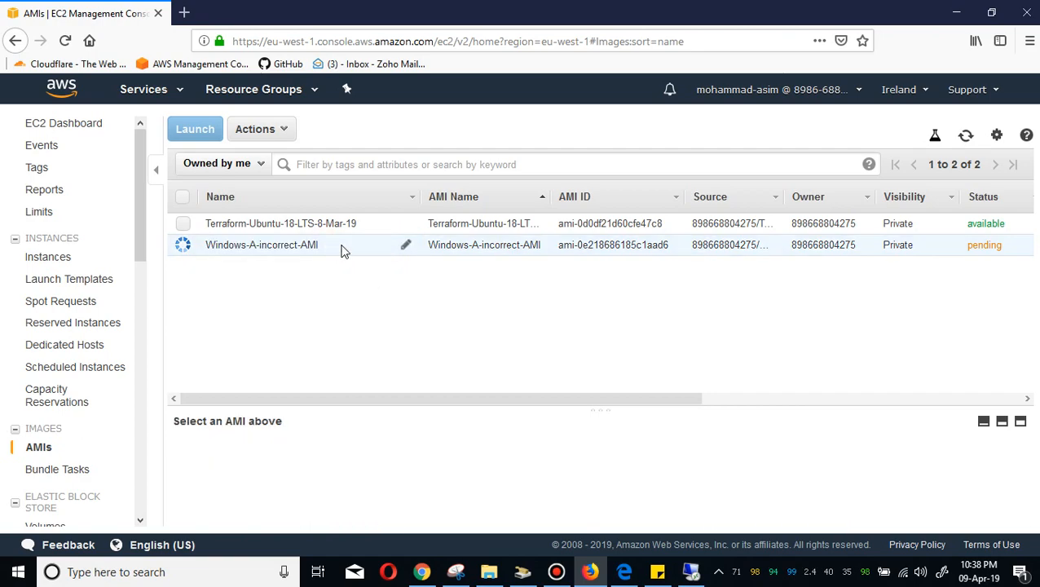
# Retry the Remote Desktop connection, reselect Windows-A in the Instances list, and cancel the pending connection.
pyautogui.click(701, 574)
pyautogui.click(630, 316)
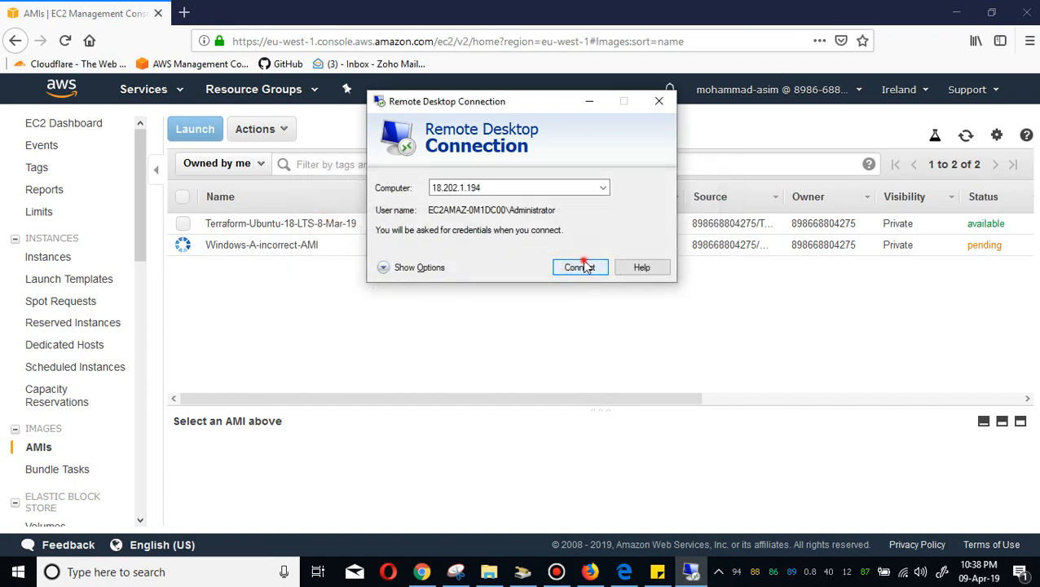
pyautogui.click(581, 266)
pyautogui.click(114, 259)
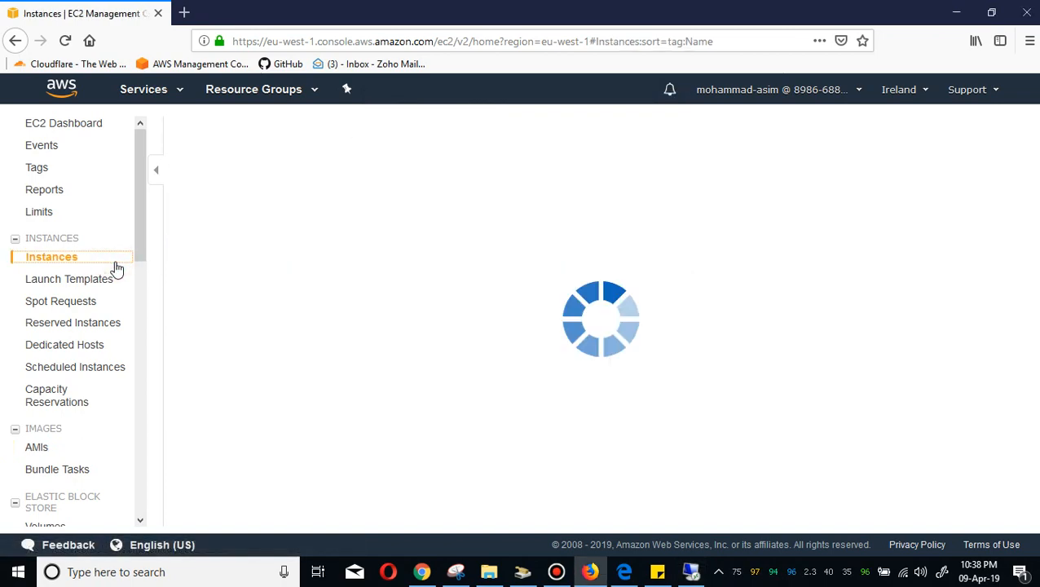
pyautogui.moveTo(476, 313); pyautogui.dragTo(477, 383)
pyautogui.click(262, 269)
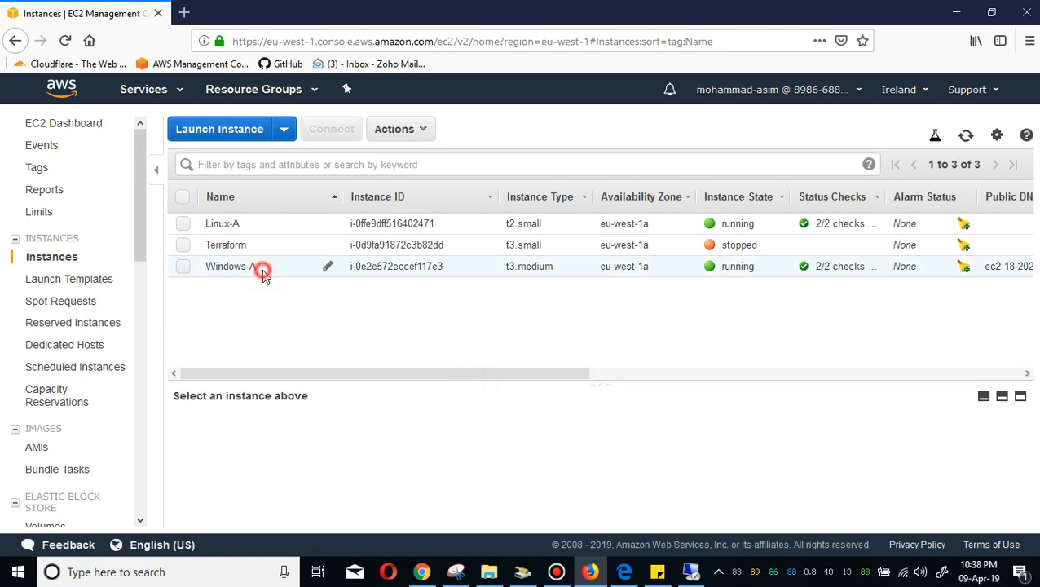
pyautogui.click(691, 572)
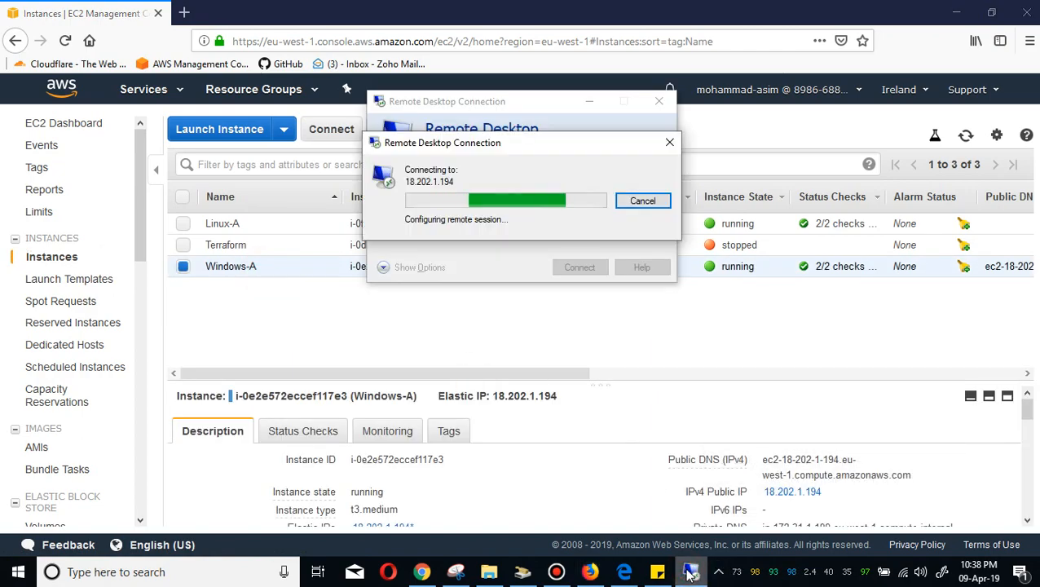
pyautogui.click(647, 201)
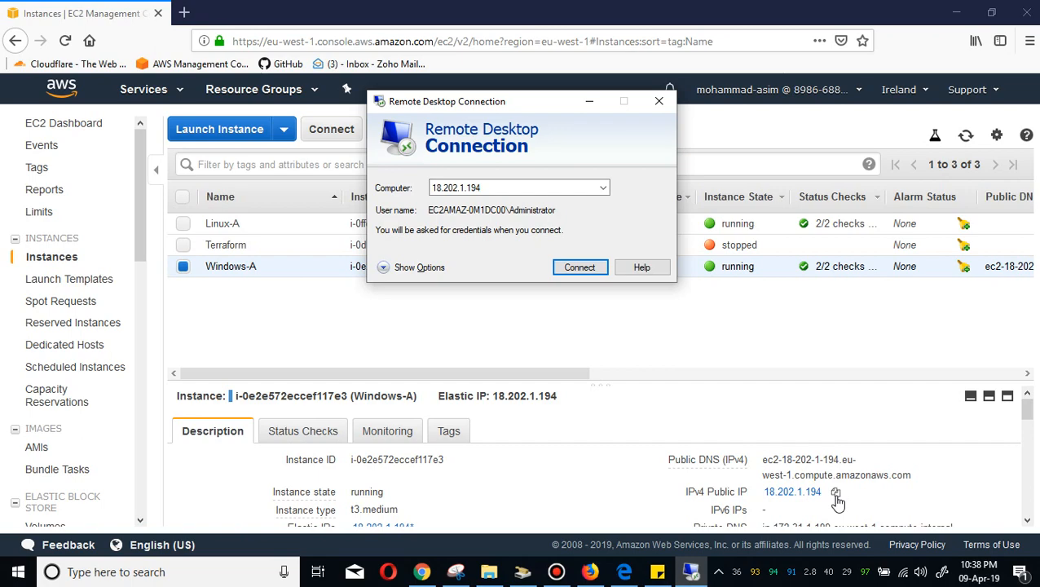
# Reconnect to 18.202.1.194, paste the administrator password from the sticky note, and accept the certificate warning.
pyautogui.click(582, 268)
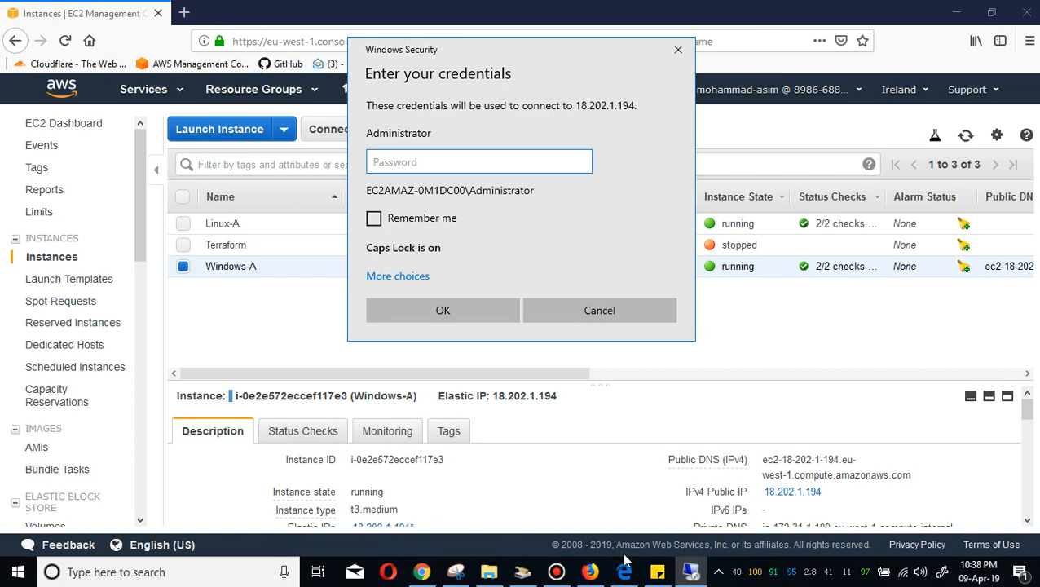
pyautogui.click(657, 572)
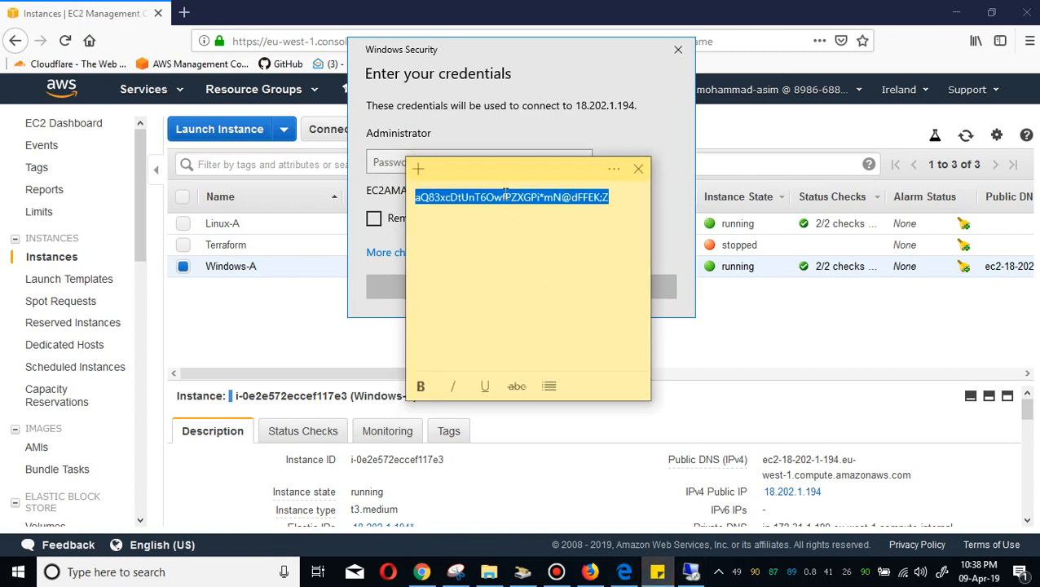
pyautogui.click(449, 156)
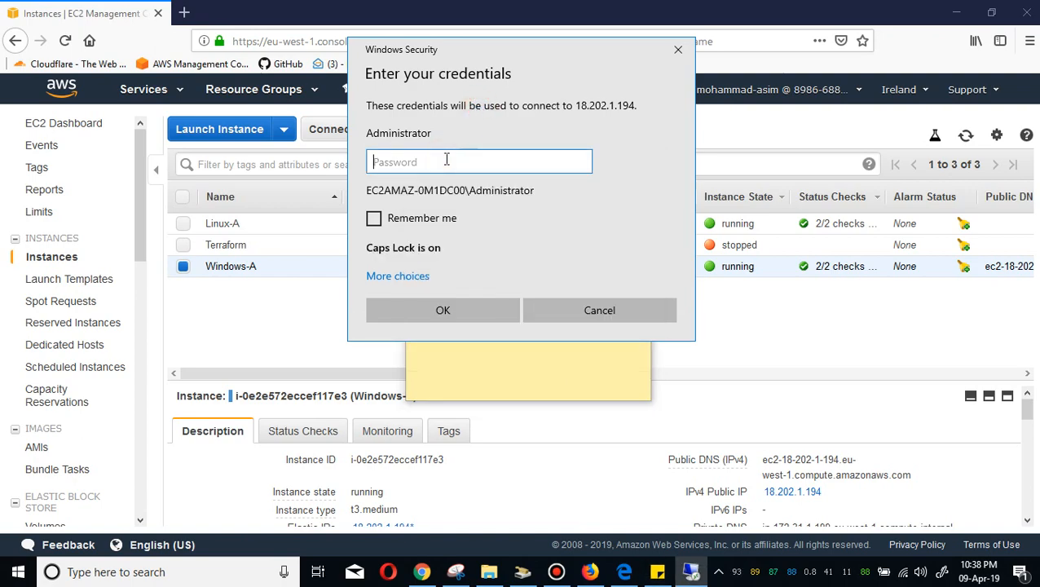
pyautogui.hotkey('ctrl', 'v')
pyautogui.press('Return')
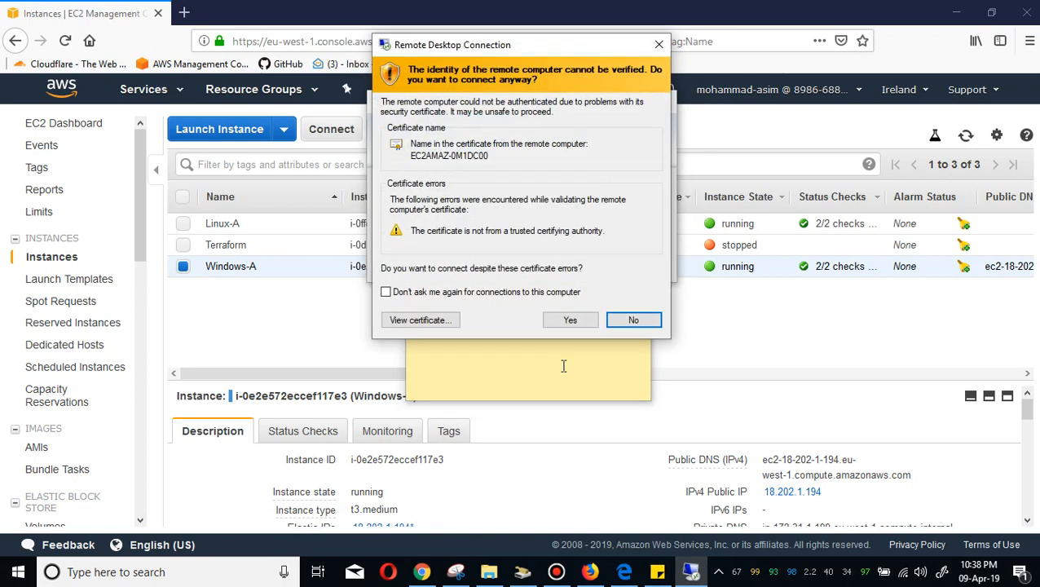
pyautogui.click(581, 322)
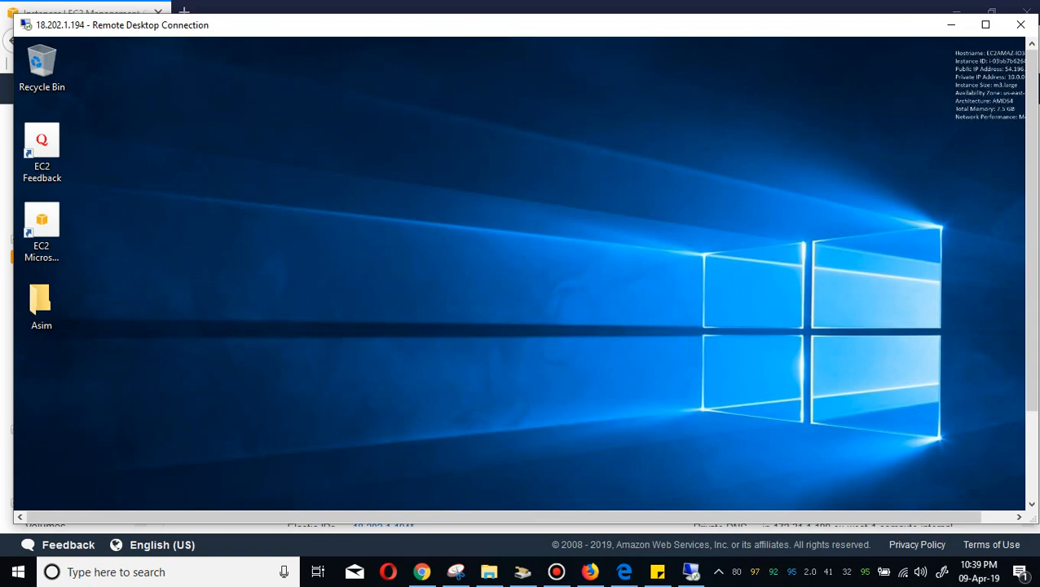
# Scroll the remote desktop window to view its taskbar.
pyautogui.moveTo(1029, 325)
pyautogui.mouseDown()
pyautogui.moveTo(1037, 392)
pyautogui.moveTo(1029, 288)
pyautogui.moveTo(1031, 318)
pyautogui.mouseUp()
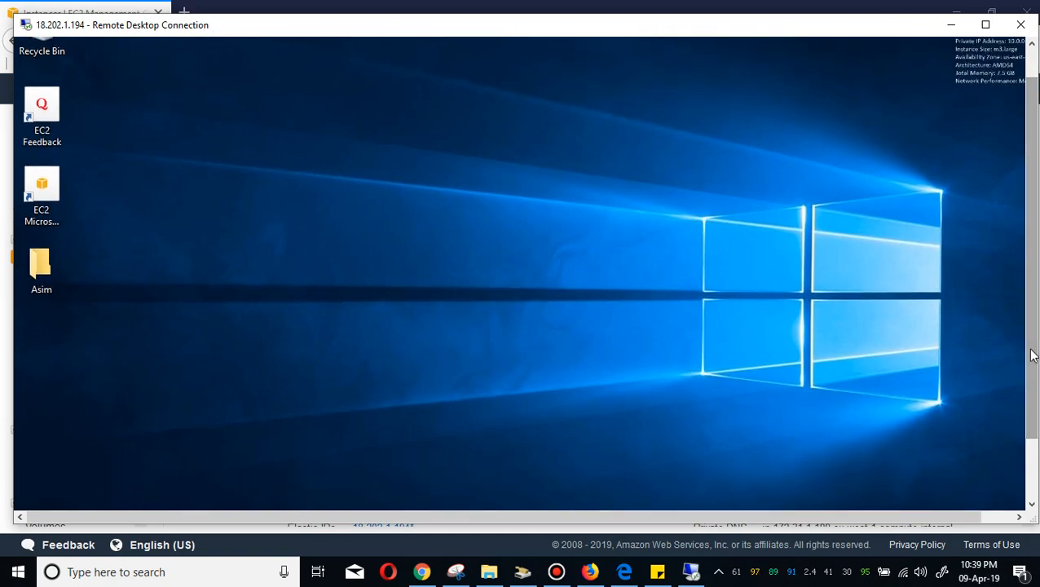
pyautogui.moveTo(1031, 354); pyautogui.dragTo(1031, 418)
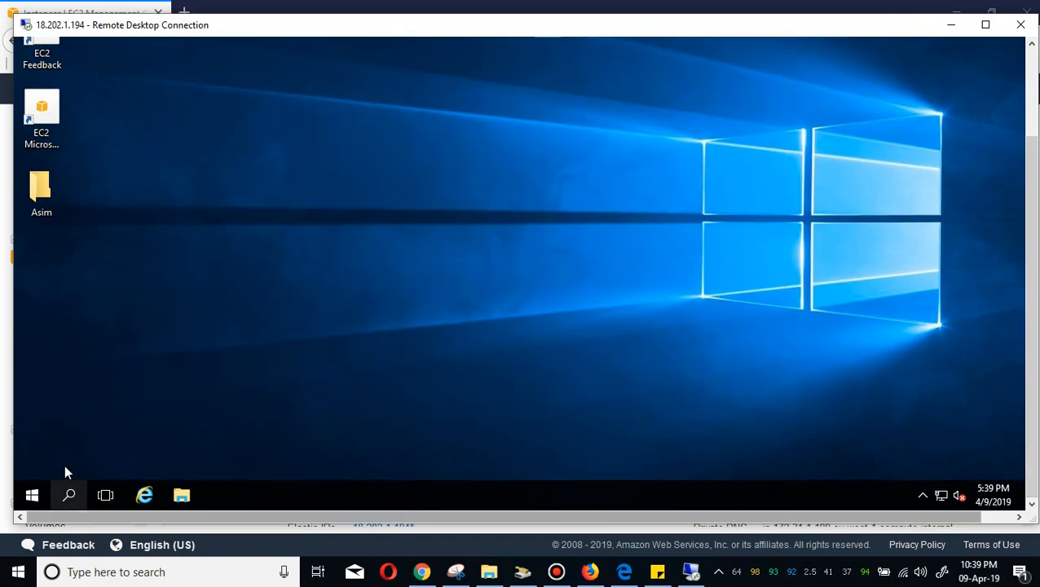
# Search the remote Windows start menu for update and open the Windows Update settings.
pyautogui.click(31, 495)
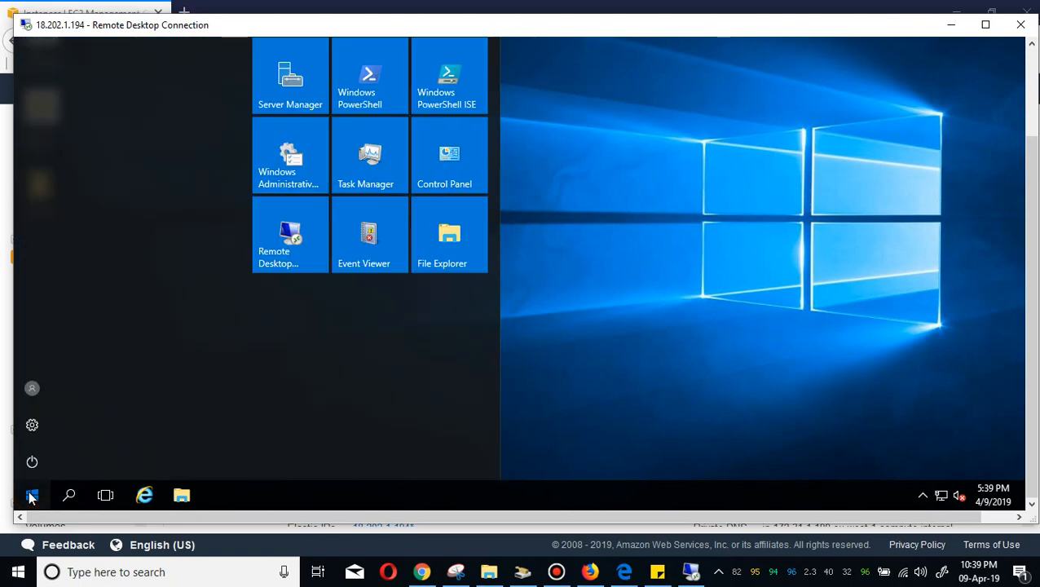
pyautogui.click(584, 324)
pyautogui.click(70, 496)
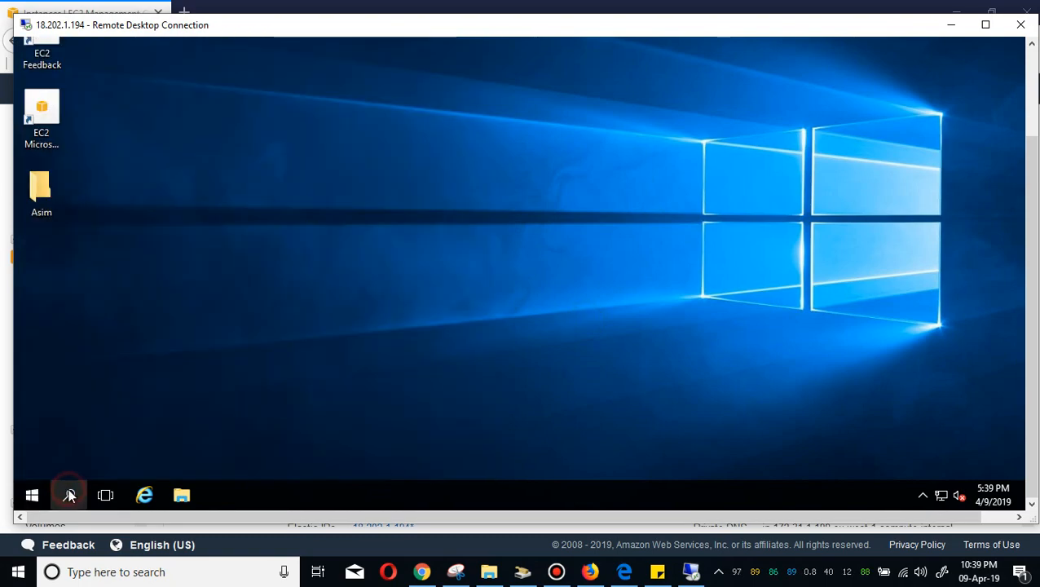
pyautogui.click(88, 461)
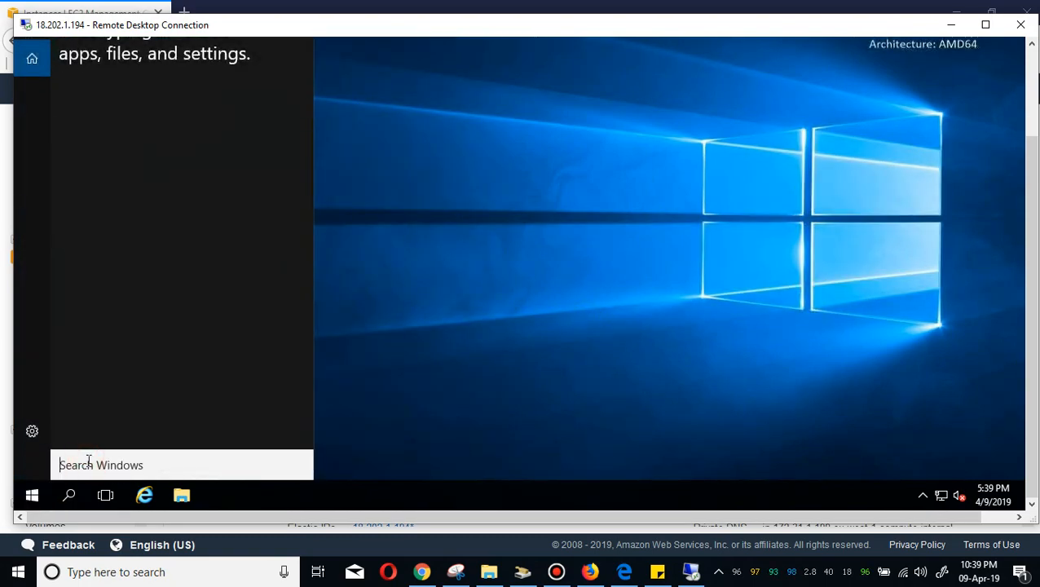
pyautogui.write('w')
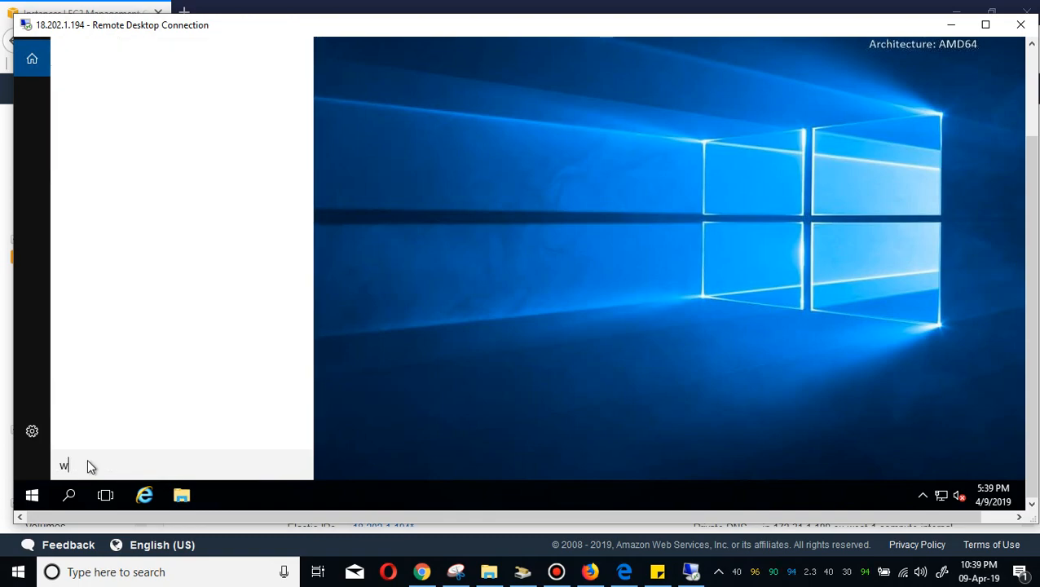
pyautogui.press('BackSpace')
pyautogui.write('up')
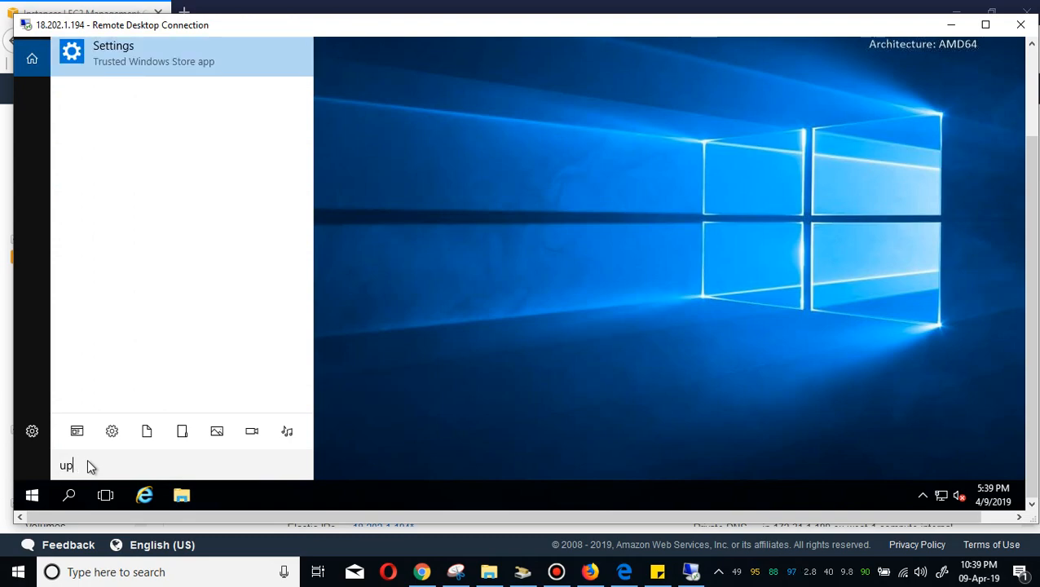
pyautogui.write('date')
pyautogui.click(156, 121)
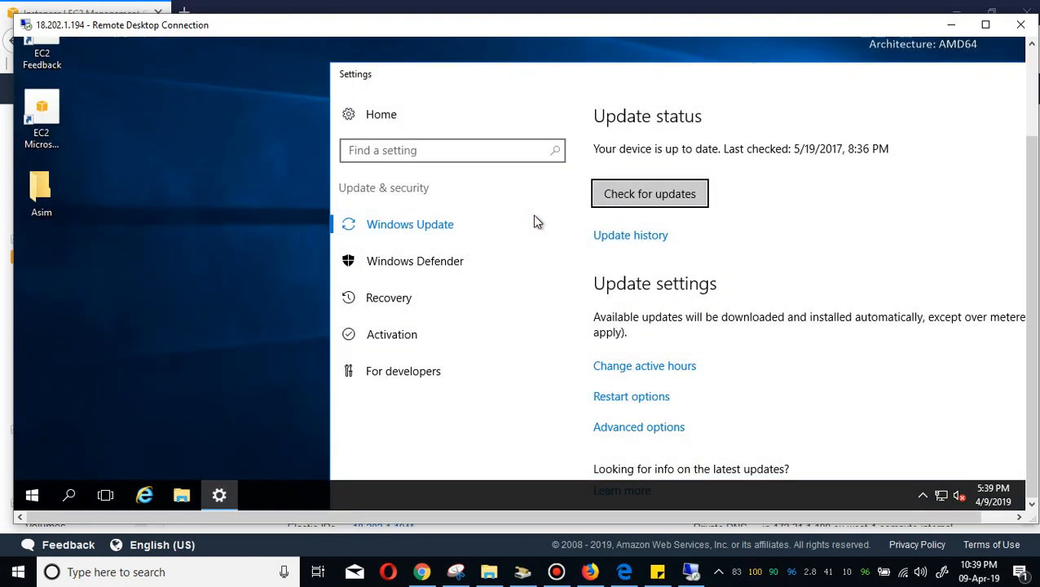
# Start a check for updates on the remote machine and reposition the Settings window.
pyautogui.click(671, 186)
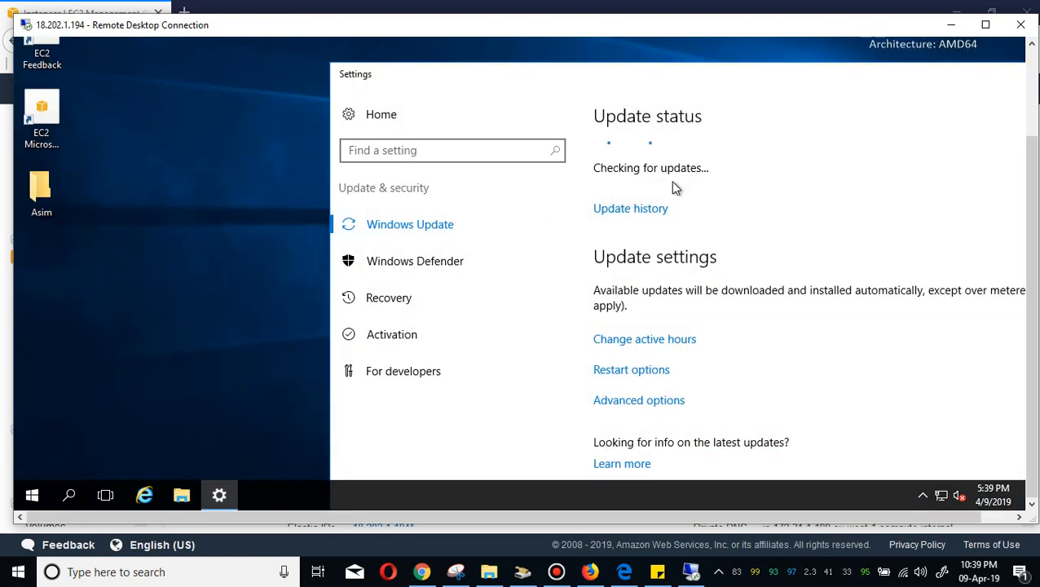
pyautogui.moveTo(730, 77); pyautogui.dragTo(526, 70)
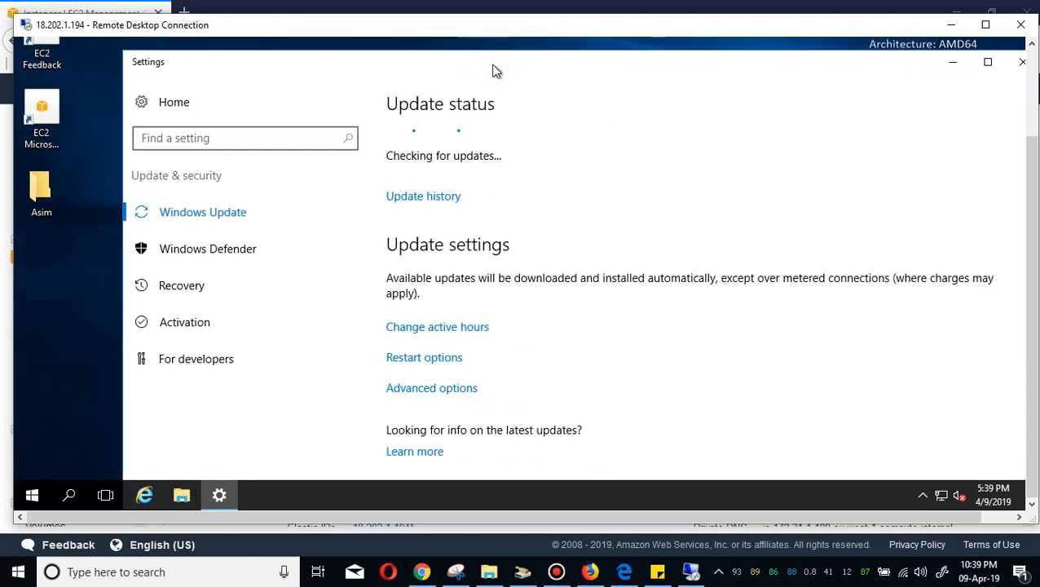
pyautogui.moveTo(559, 72); pyautogui.dragTo(525, 74)
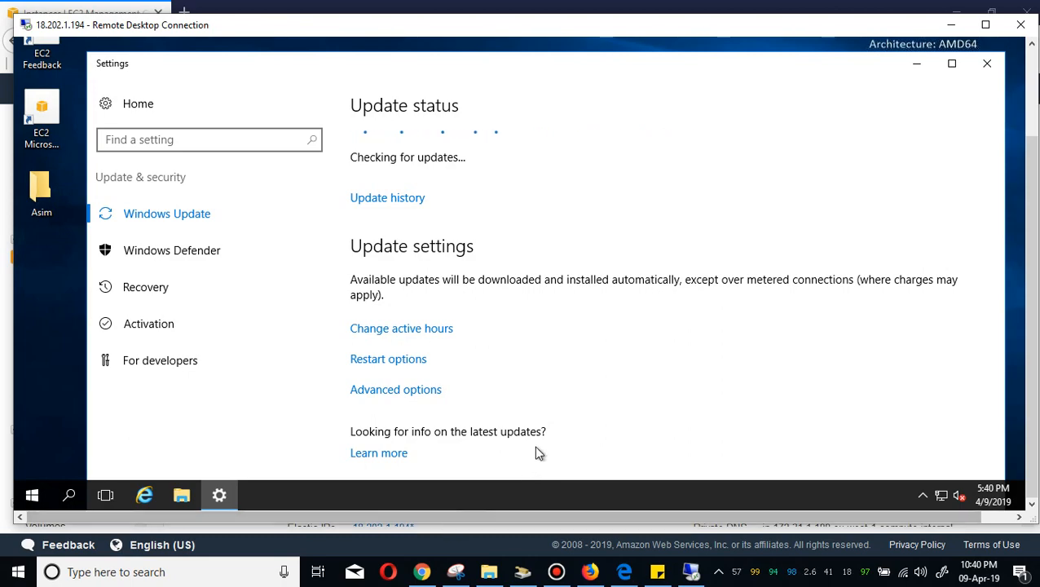
# Switch back to the EC2 console in the browser and open the AMIs list.
pyautogui.click(421, 572)
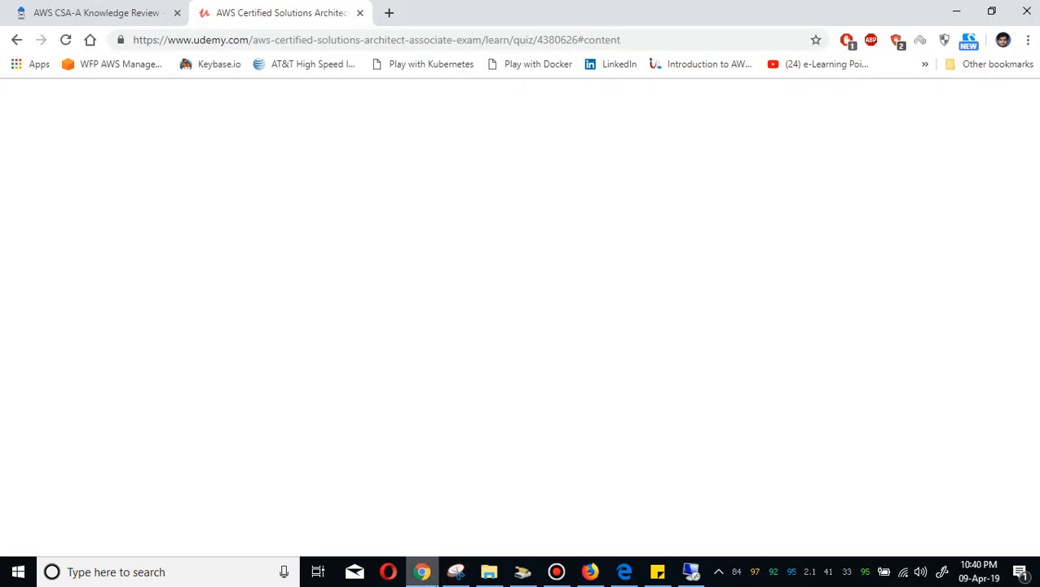
pyautogui.click(421, 571)
pyautogui.click(590, 571)
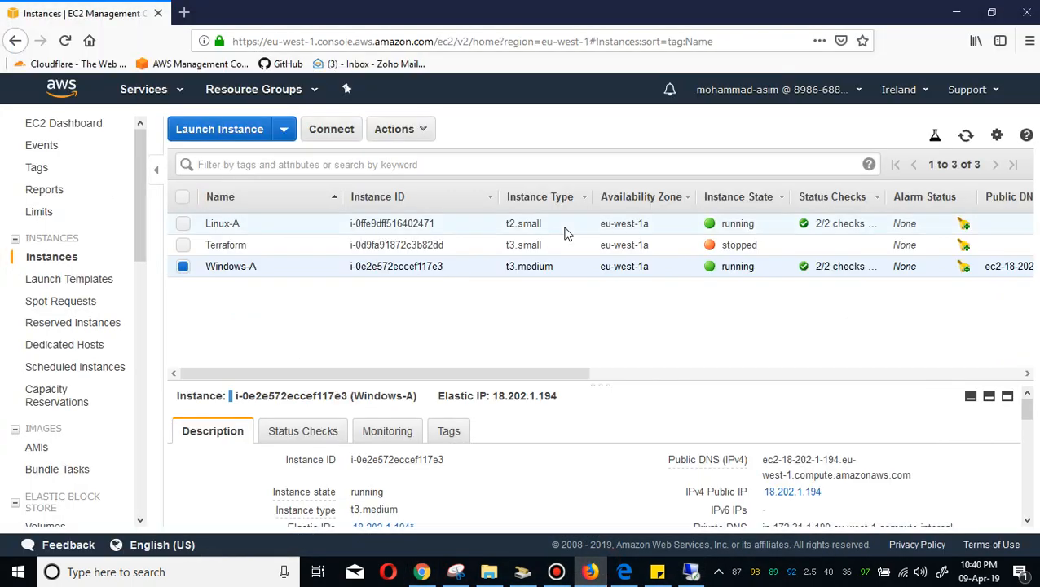
pyautogui.rightClick(248, 266)
pyautogui.moveTo(359, 353)
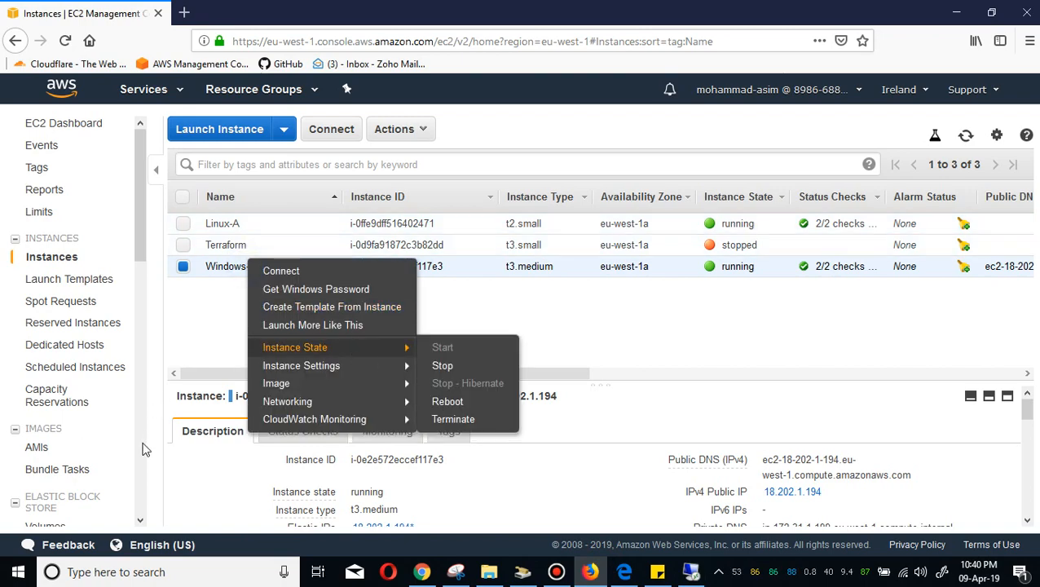
pyautogui.click(98, 452)
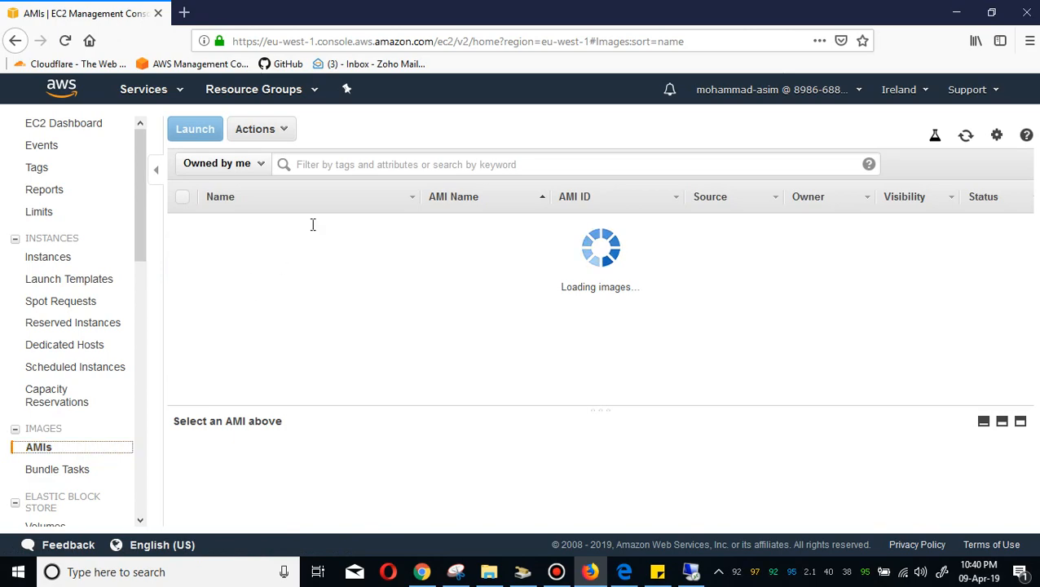
# Start launching a new instance from the Windows-A-incorrect-AMI image.
pyautogui.click(274, 254)
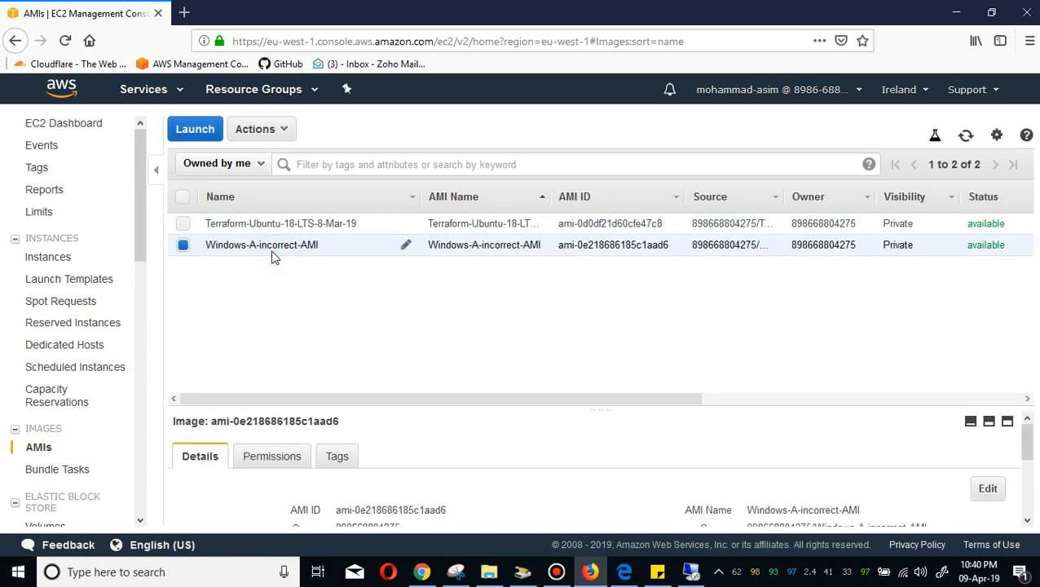
pyautogui.rightClick(271, 249)
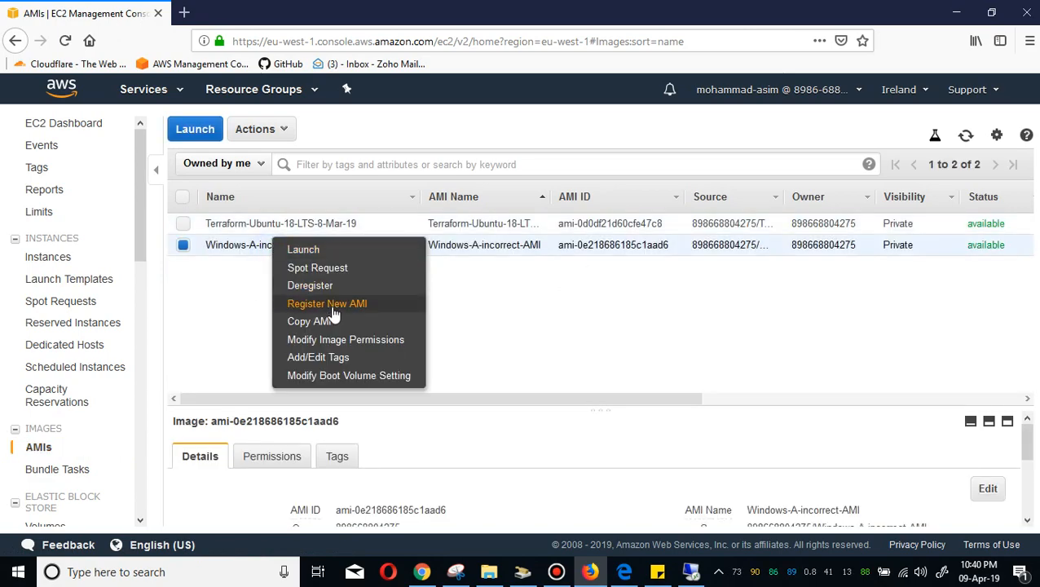
pyautogui.click(353, 253)
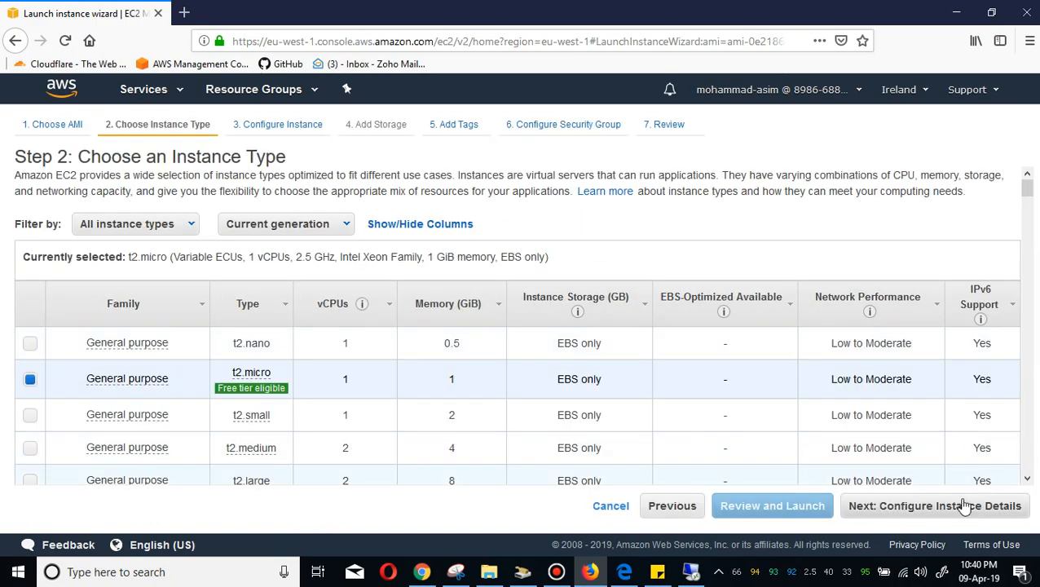
# Keep the t2.micro instance type, set Auto-assign Public IP to Enable, and advance to the tags page.
pyautogui.click(967, 514)
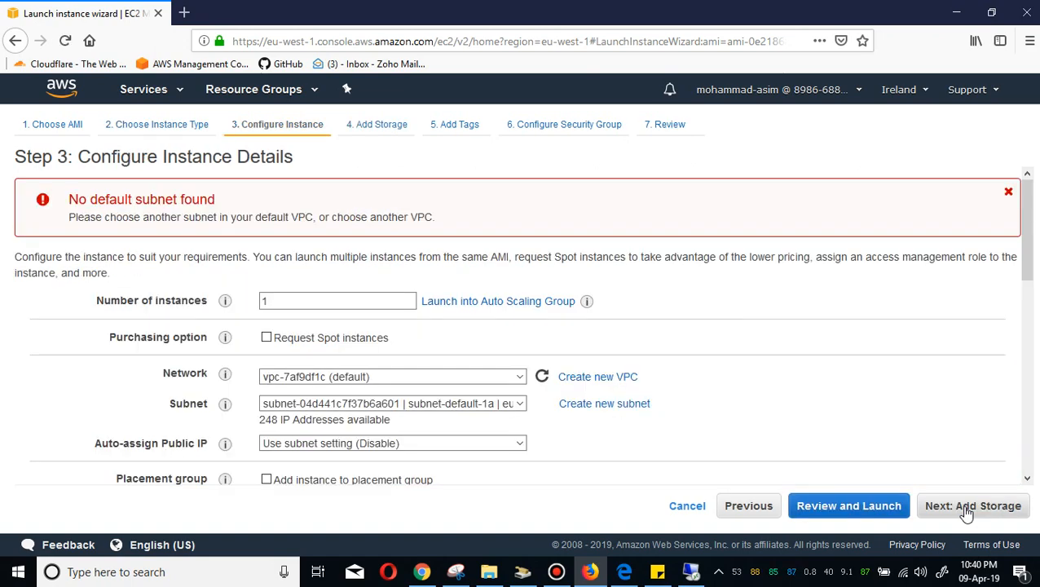
pyautogui.click(509, 441)
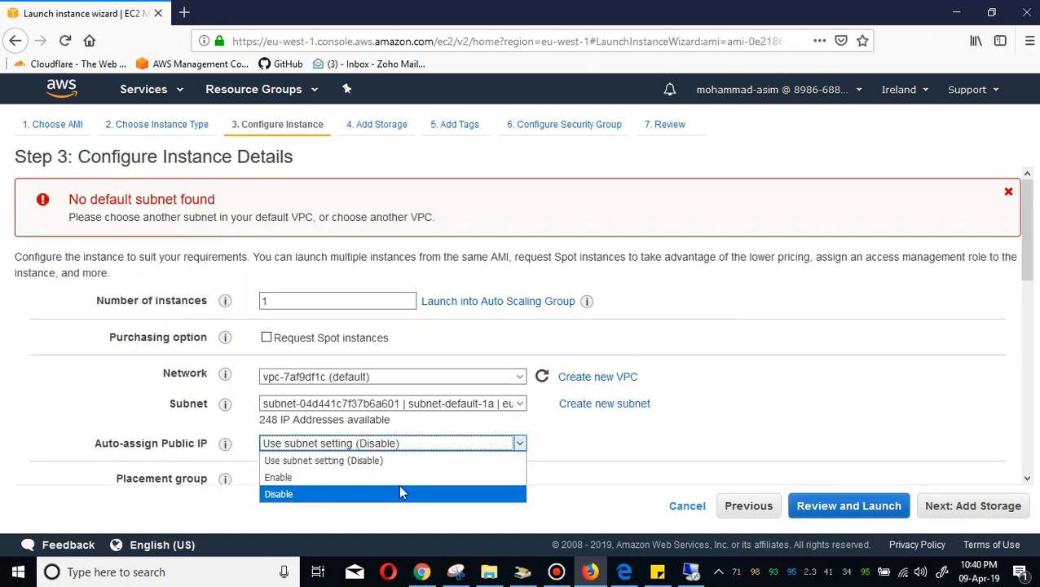
pyautogui.click(399, 478)
pyautogui.click(978, 507)
pyautogui.click(984, 506)
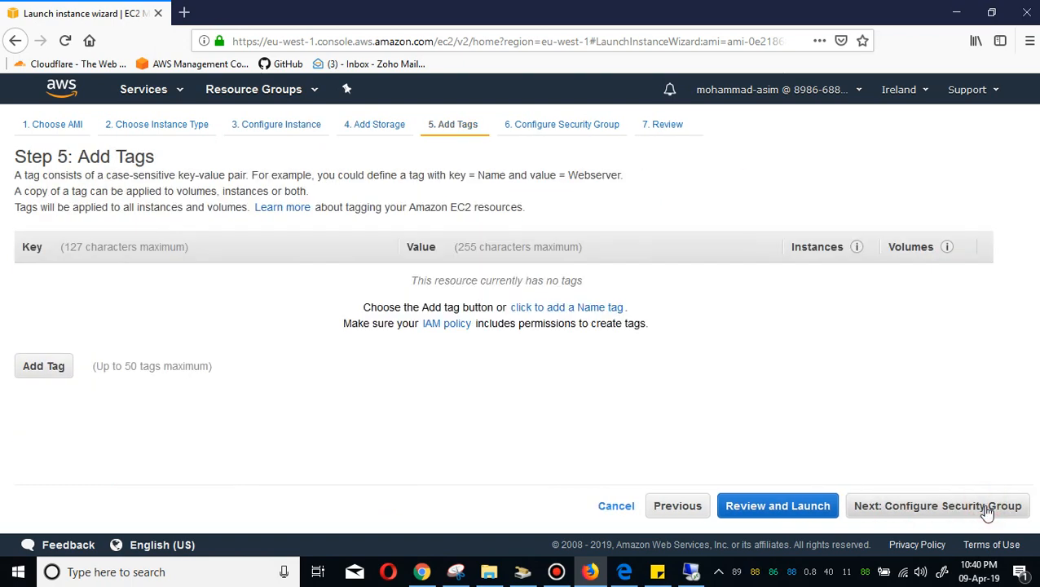
# Add a Name tag with the value Windows-from-Incorrect and advance to the security group page.
pyautogui.click(30, 368)
pyautogui.click(96, 277)
pyautogui.write('Name')
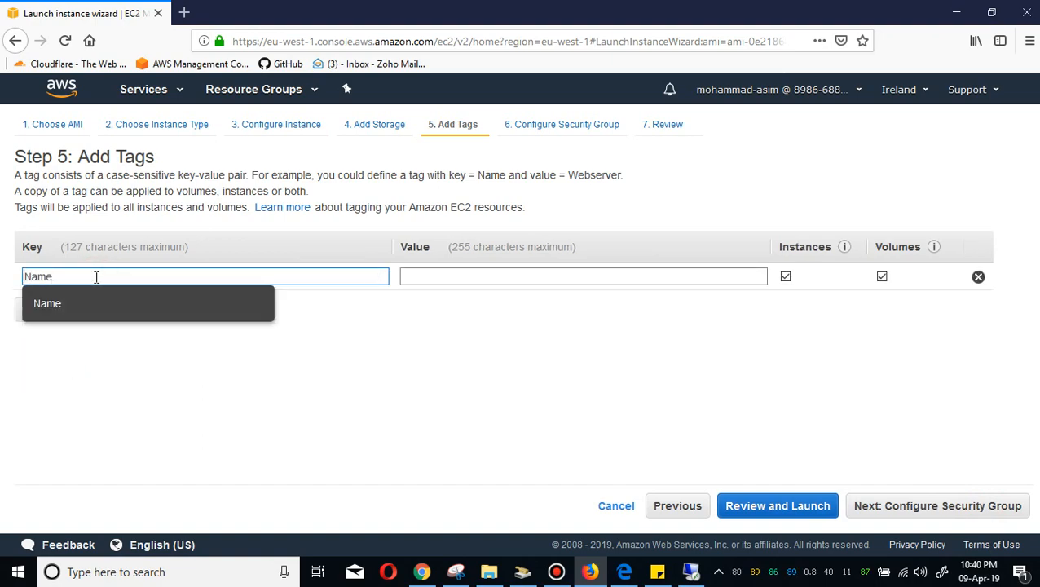
pyautogui.click(456, 280)
pyautogui.write('Win')
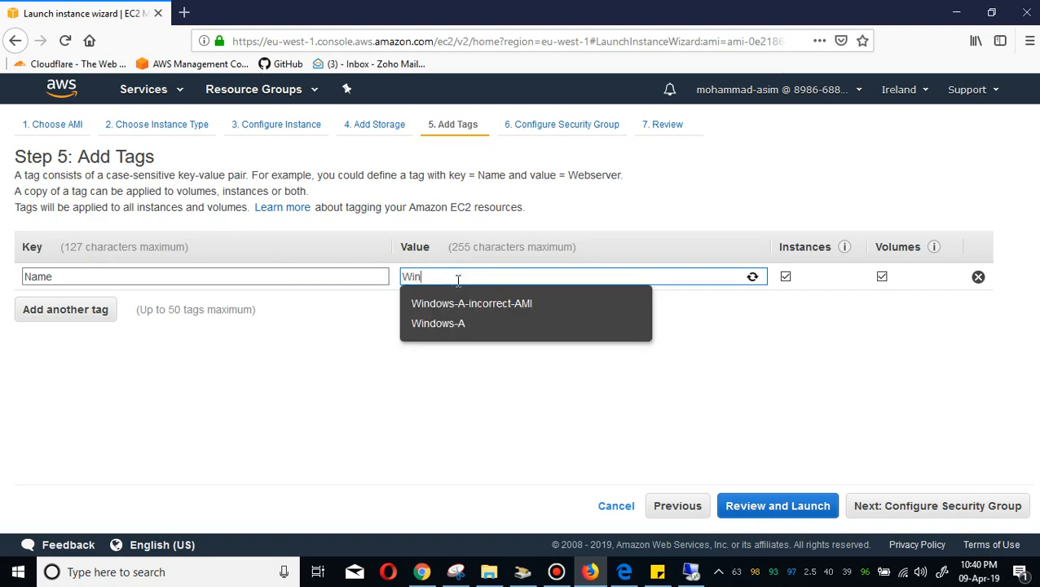
pyautogui.write('dows-from')
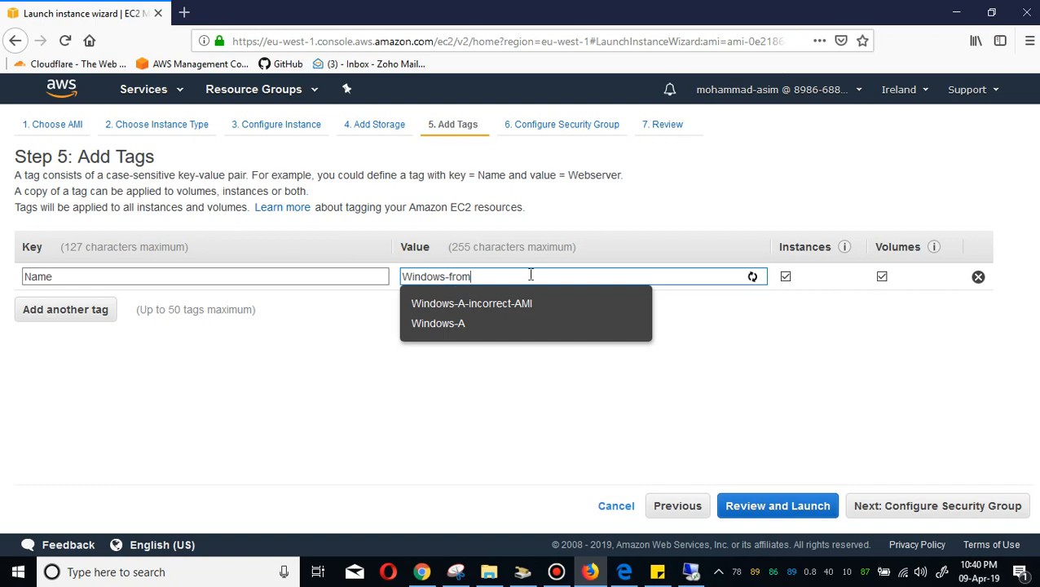
pyautogui.write('-lonco')
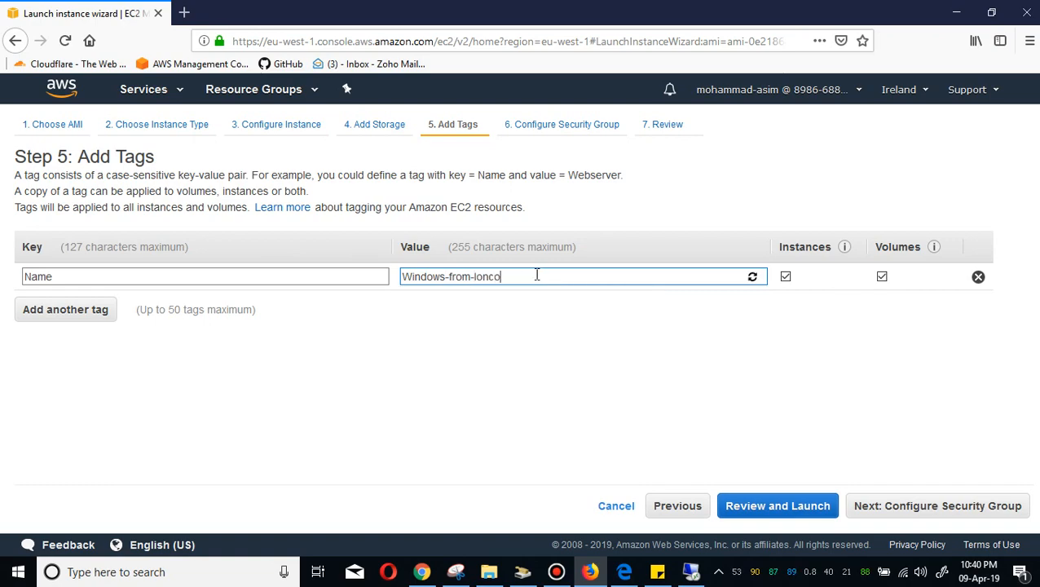
pyautogui.press('BackSpace')
pyautogui.press('BackSpace')
pyautogui.write('ncorrect')
pyautogui.click(912, 512)
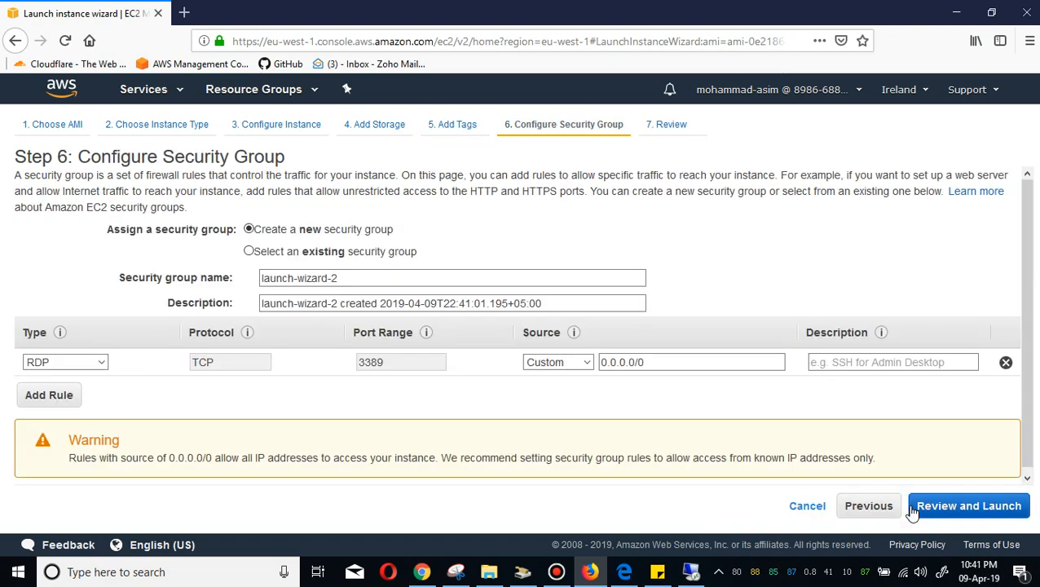
# Select the existing default security group, go to review, and continue past the port 3389 warning.
pyautogui.click(332, 254)
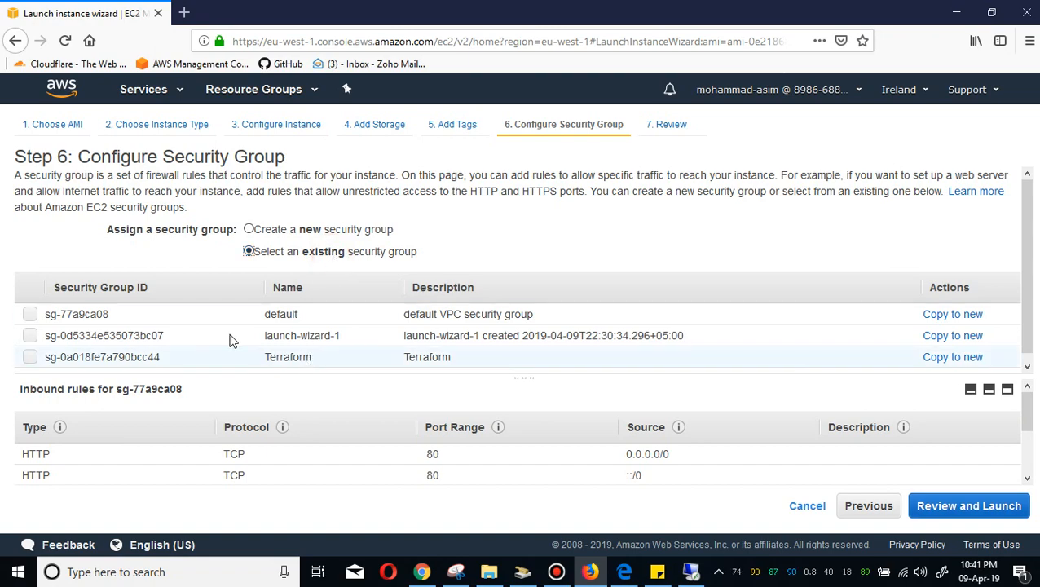
pyautogui.click(165, 315)
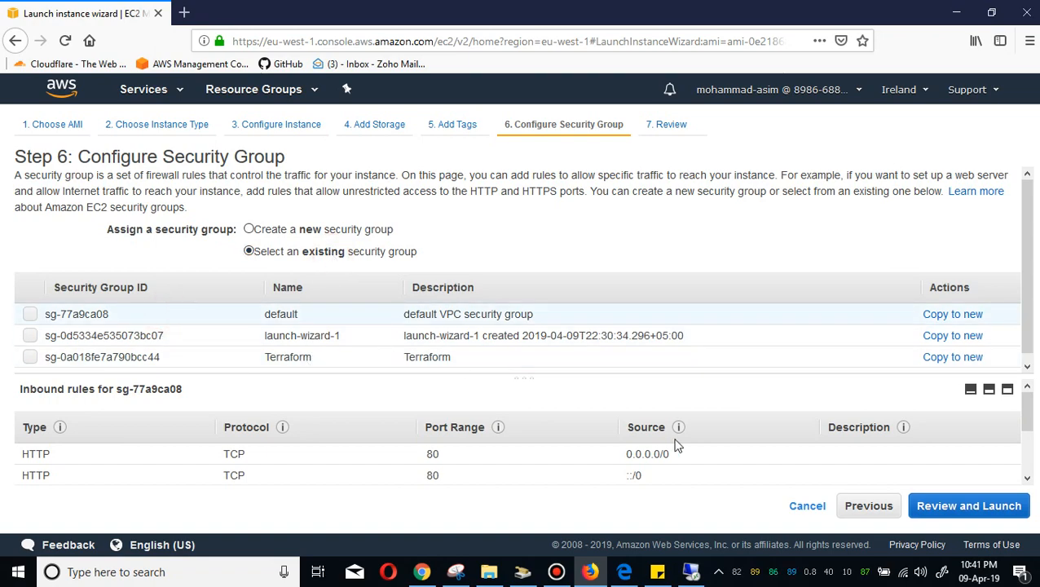
pyautogui.click(977, 517)
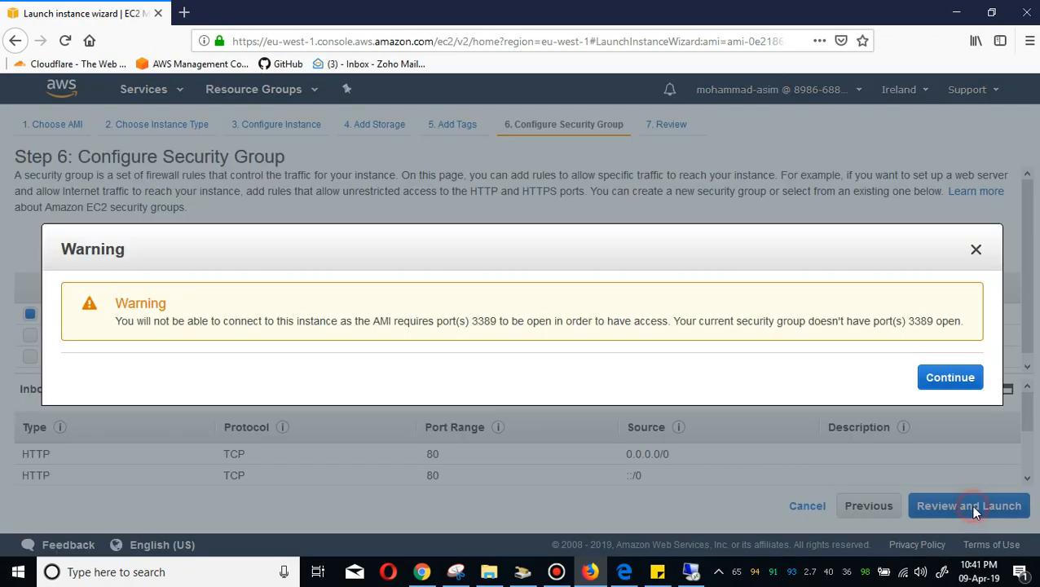
pyautogui.click(947, 375)
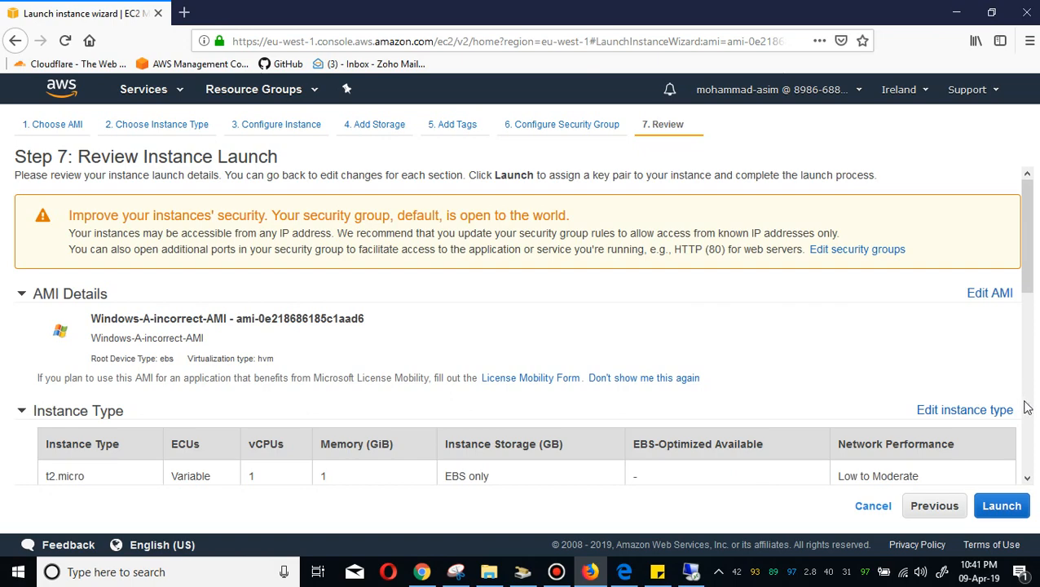
# Launch the instance, creating and downloading a new key pair named B.
pyautogui.click(1027, 408)
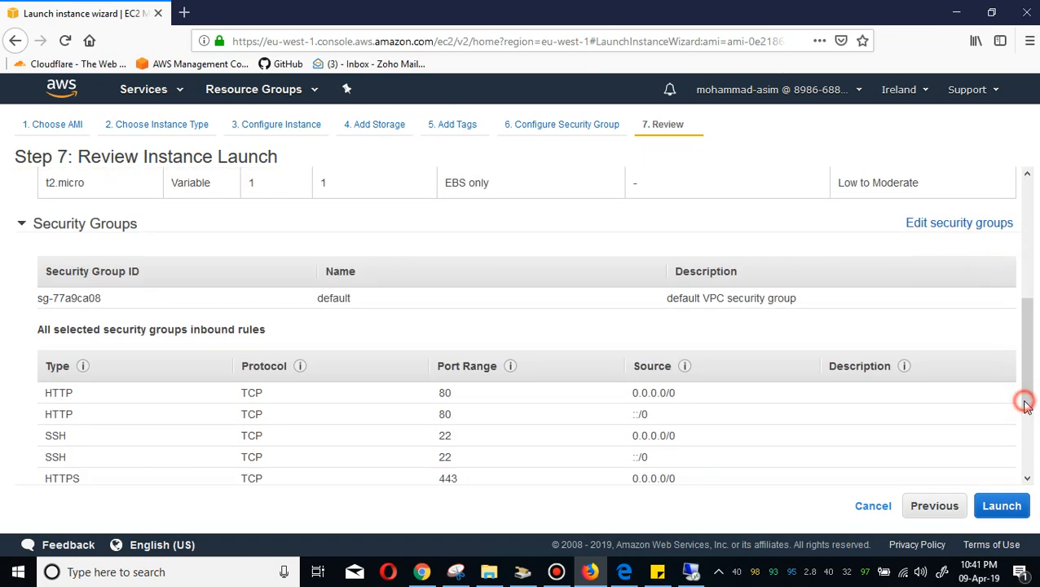
pyautogui.click(1007, 506)
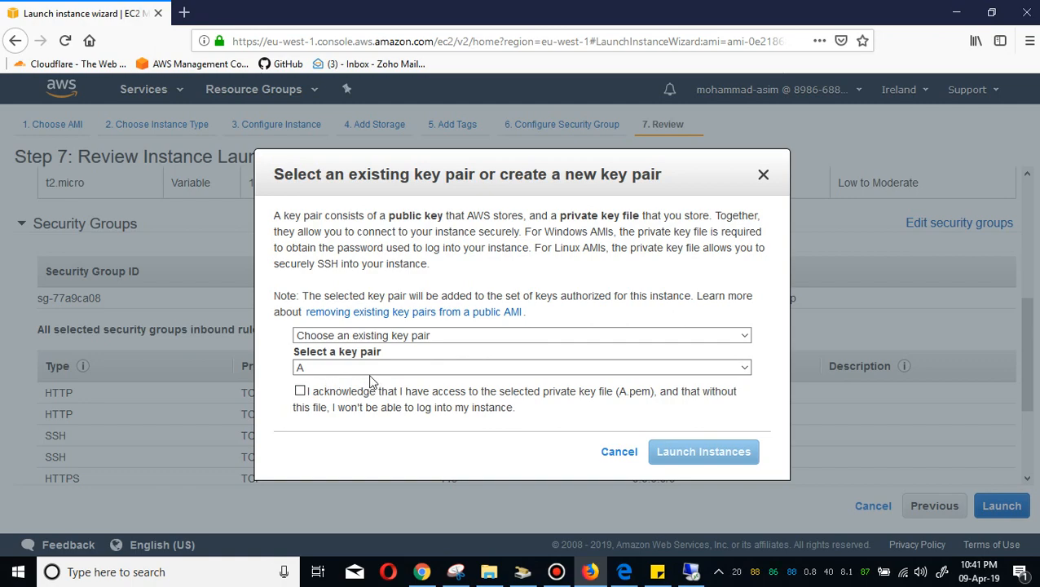
pyautogui.click(430, 337)
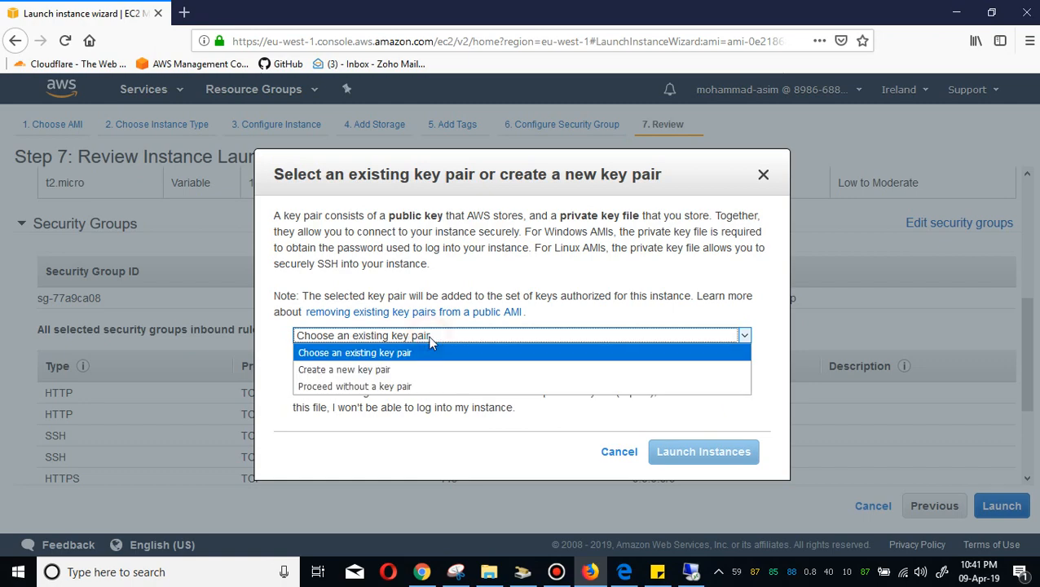
pyautogui.click(407, 369)
pyautogui.write('A')
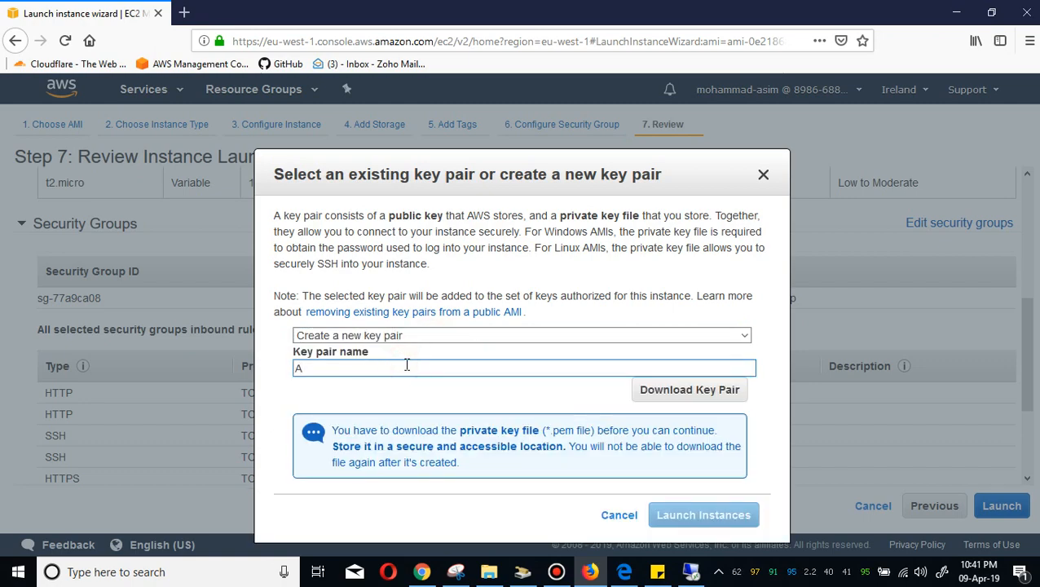
pyautogui.write('B')
pyautogui.click(700, 393)
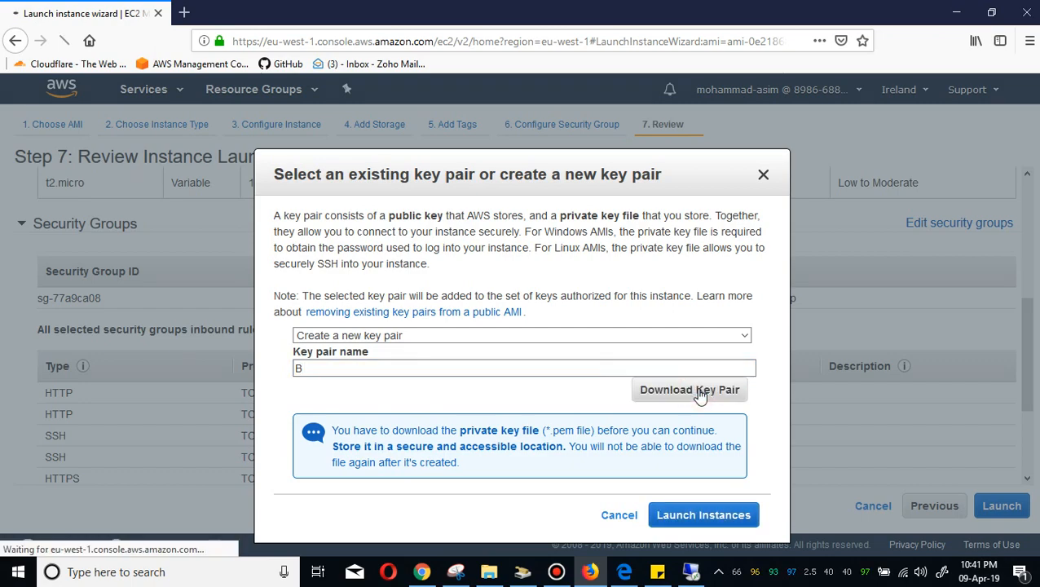
pyautogui.click(579, 369)
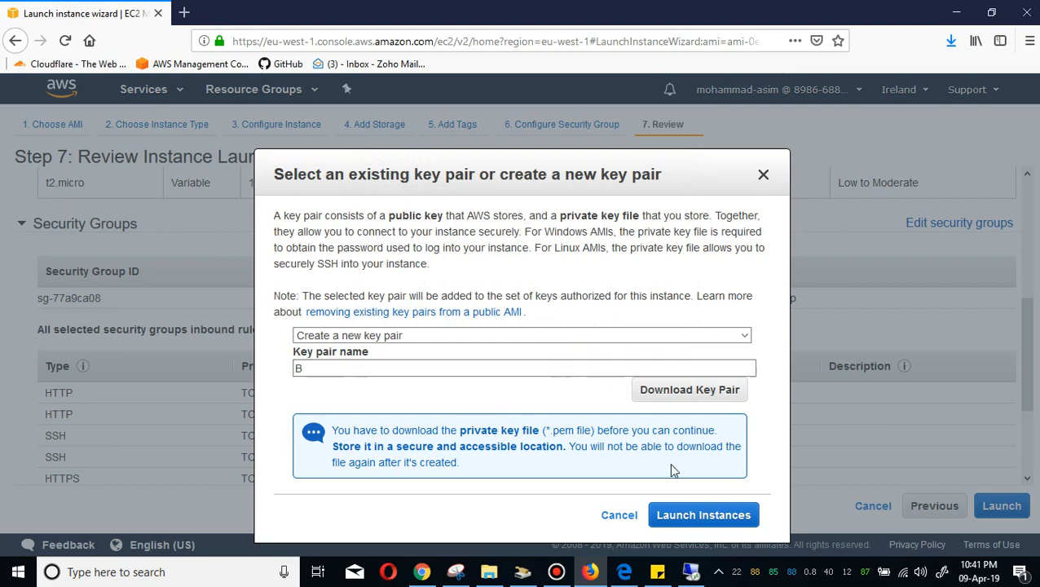
pyautogui.click(703, 514)
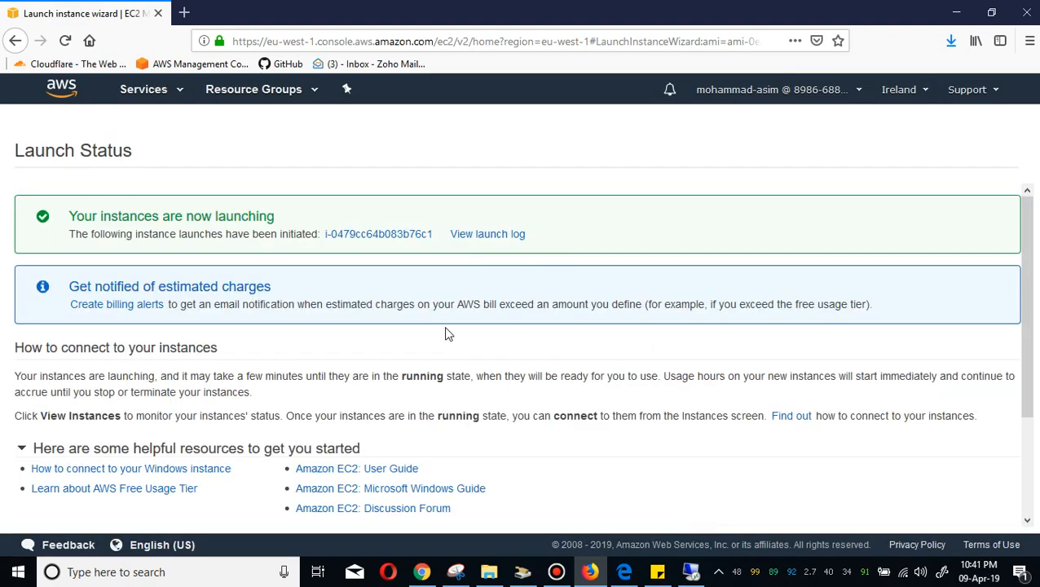
# Review the newly launched instance in the instances list, sorted by instance state, and glance at the remote desktop session.
pyautogui.click(351, 238)
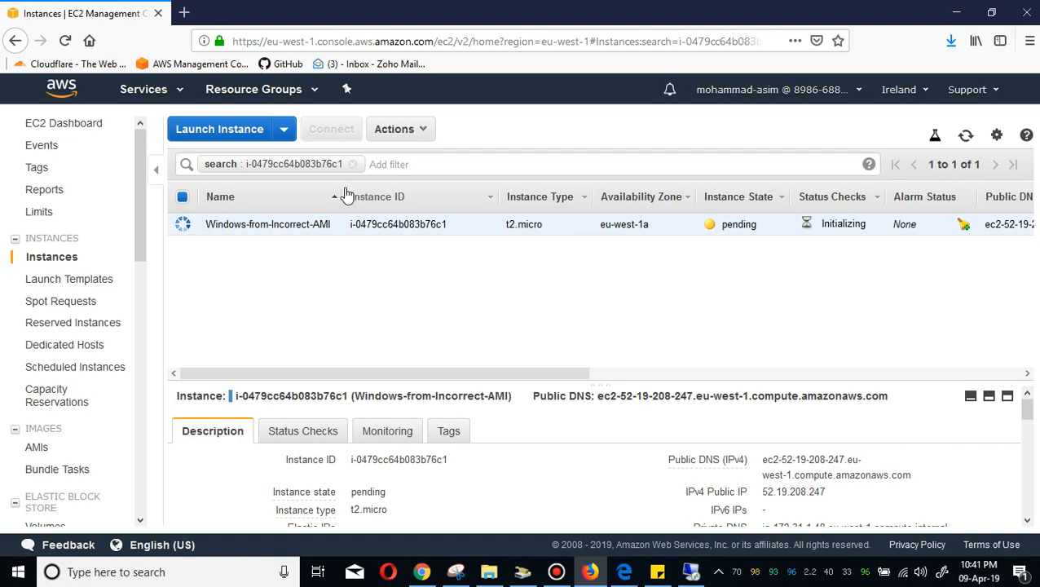
pyautogui.moveTo(339, 197); pyautogui.dragTo(418, 199)
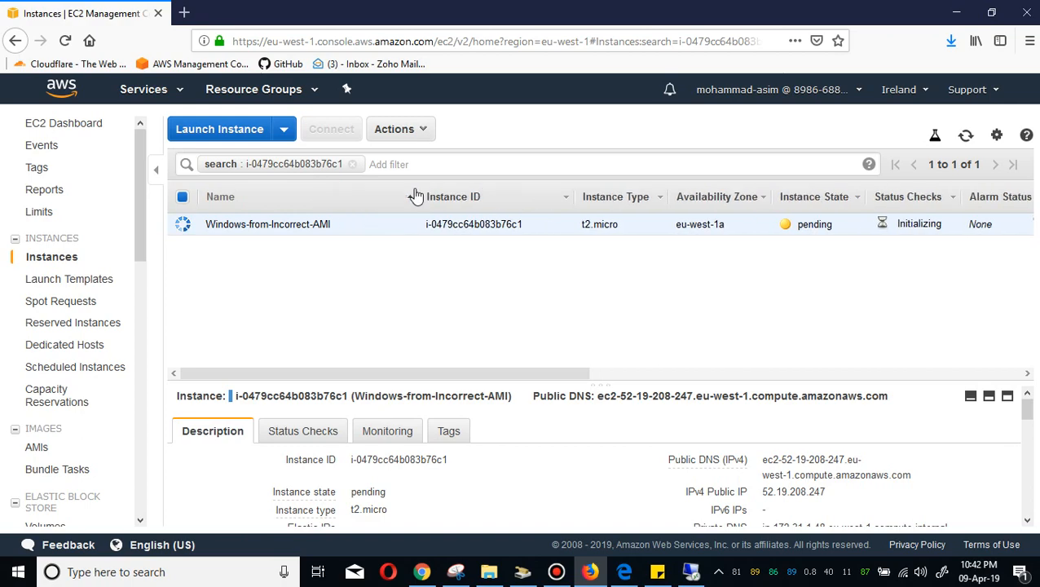
pyautogui.click(352, 165)
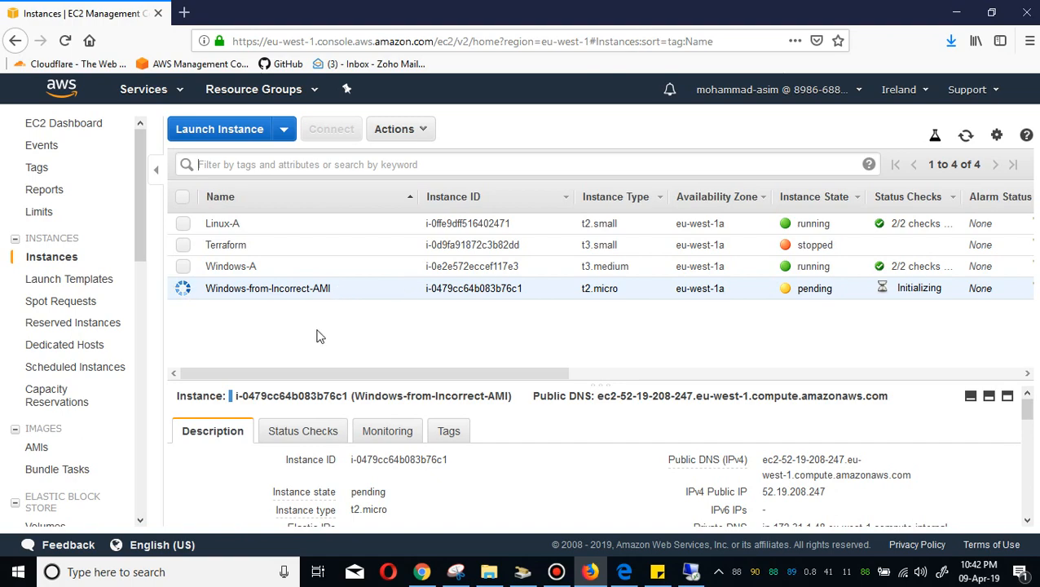
pyautogui.click(801, 198)
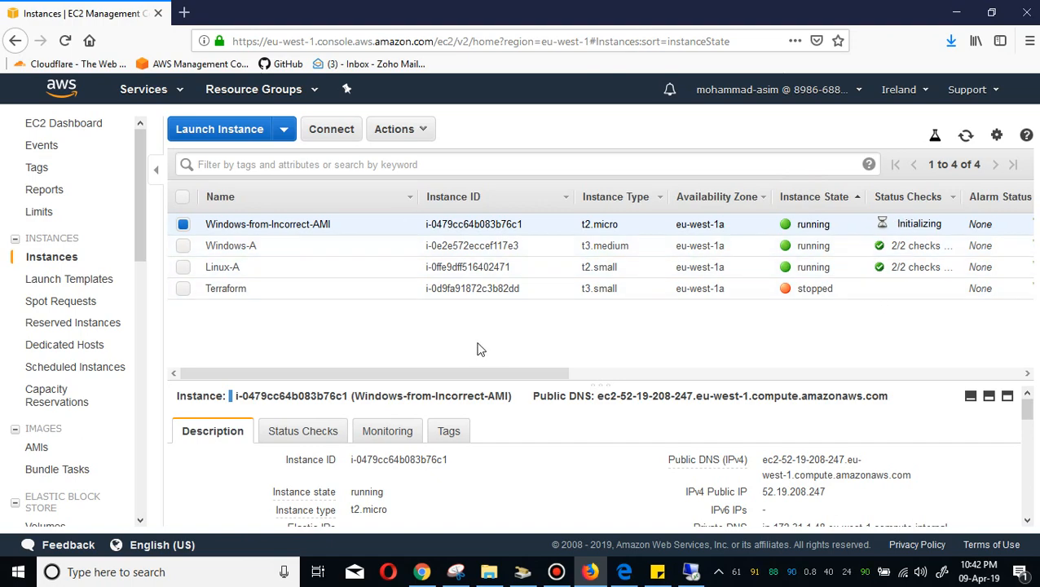
pyautogui.click(690, 572)
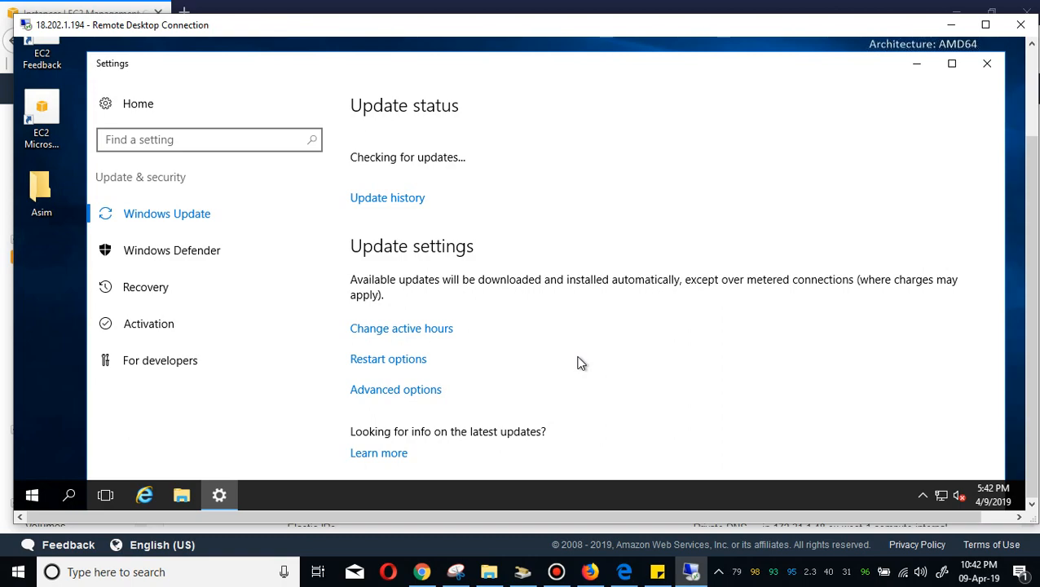
pyautogui.click(951, 24)
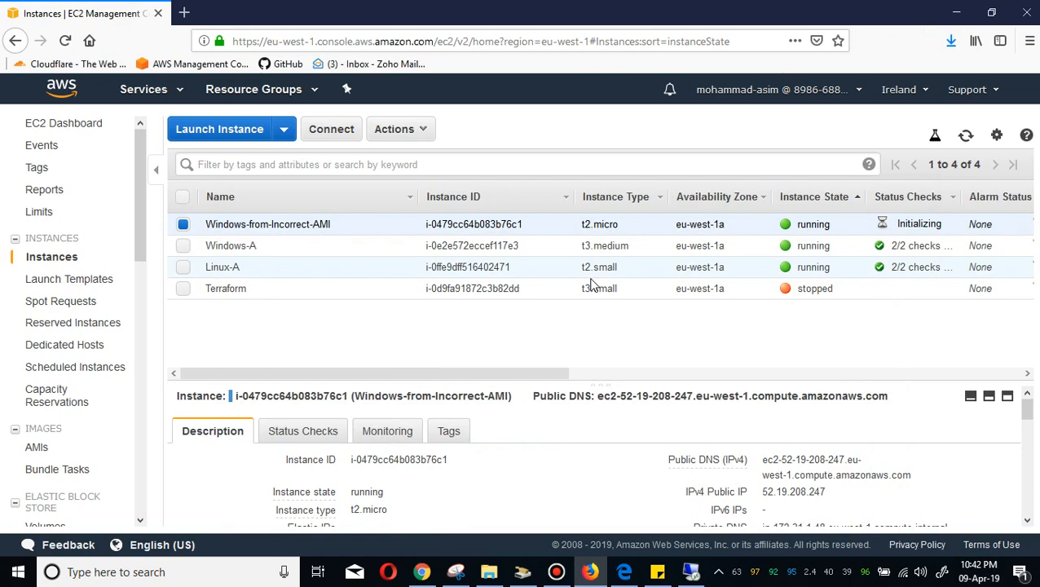
# Allocate a new Elastic IP address from the Amazon pool.
pyautogui.click(292, 274)
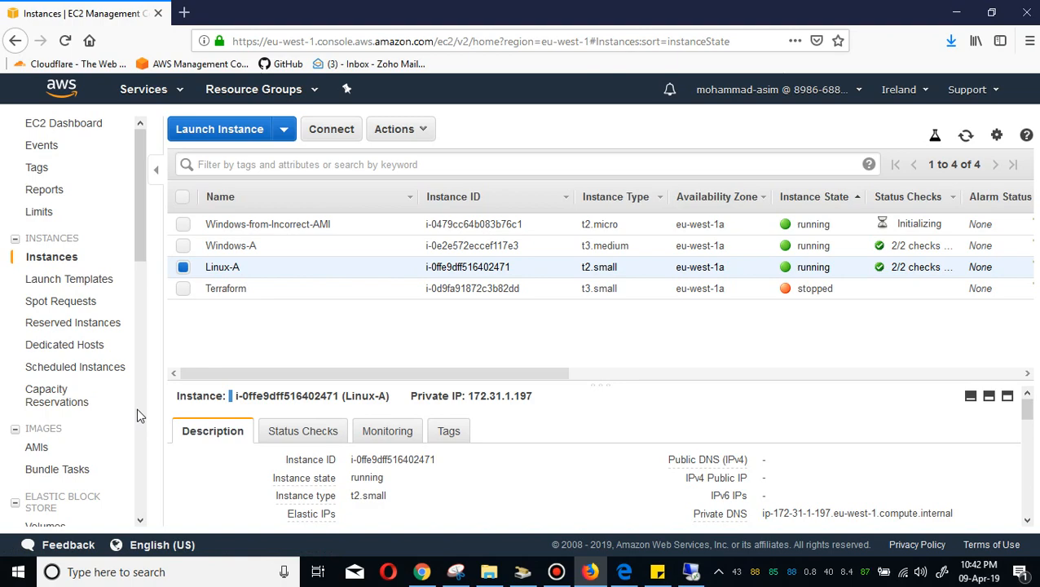
pyautogui.click(1028, 415)
pyautogui.moveTo(1029, 415); pyautogui.dragTo(1030, 444)
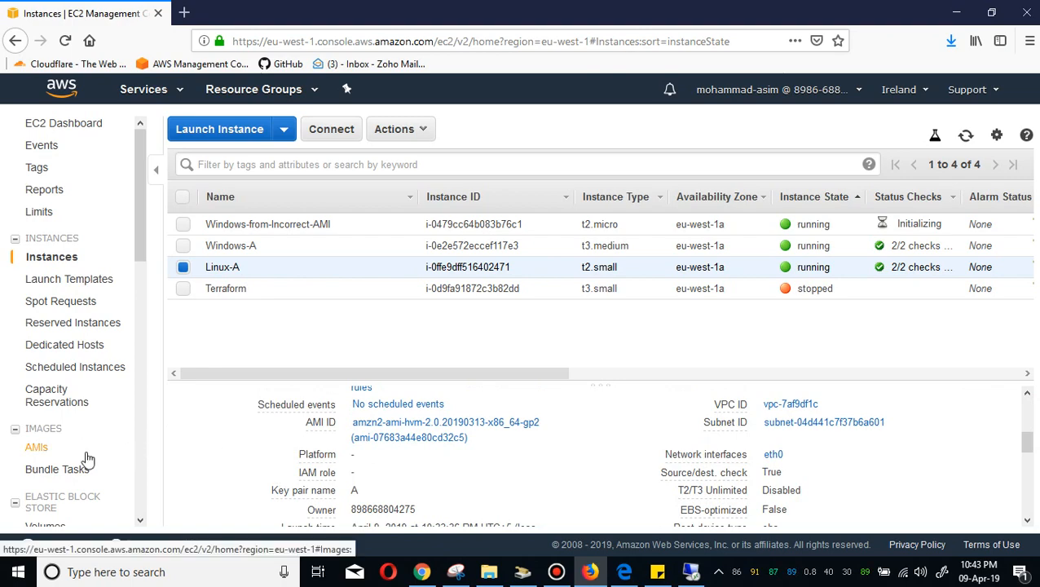
pyautogui.click(141, 439)
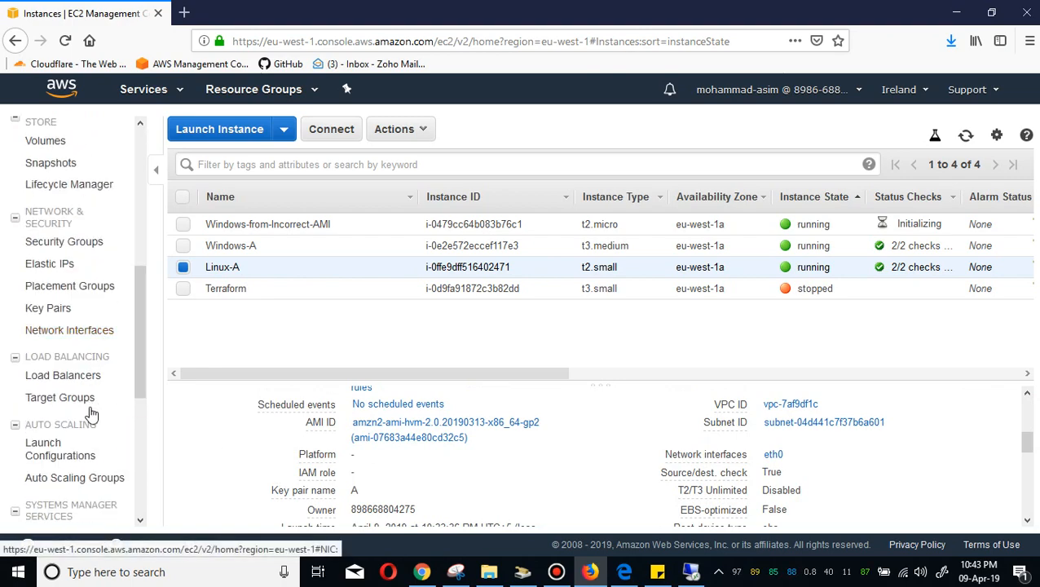
pyautogui.click(66, 265)
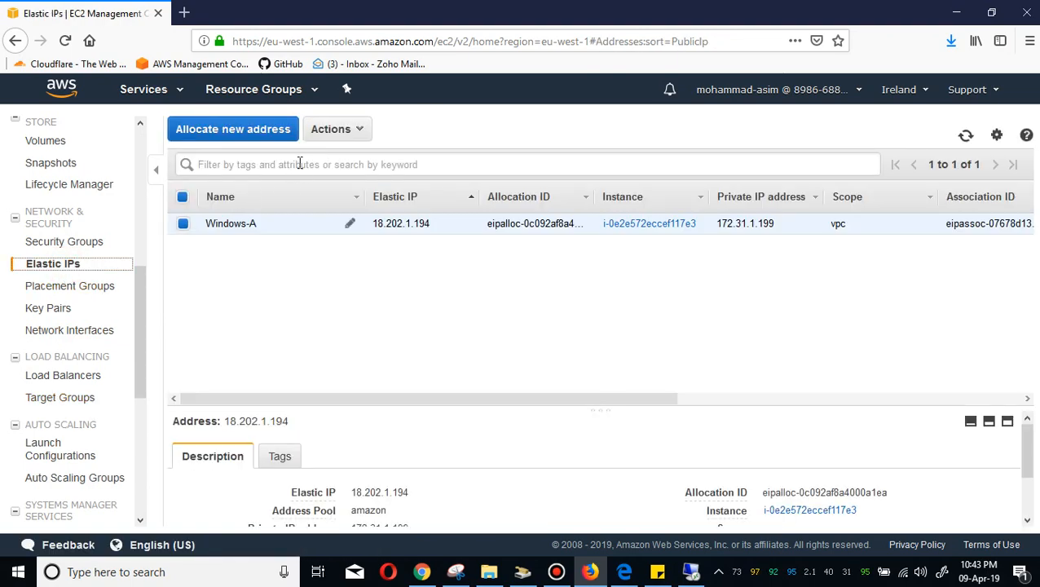
pyautogui.click(254, 135)
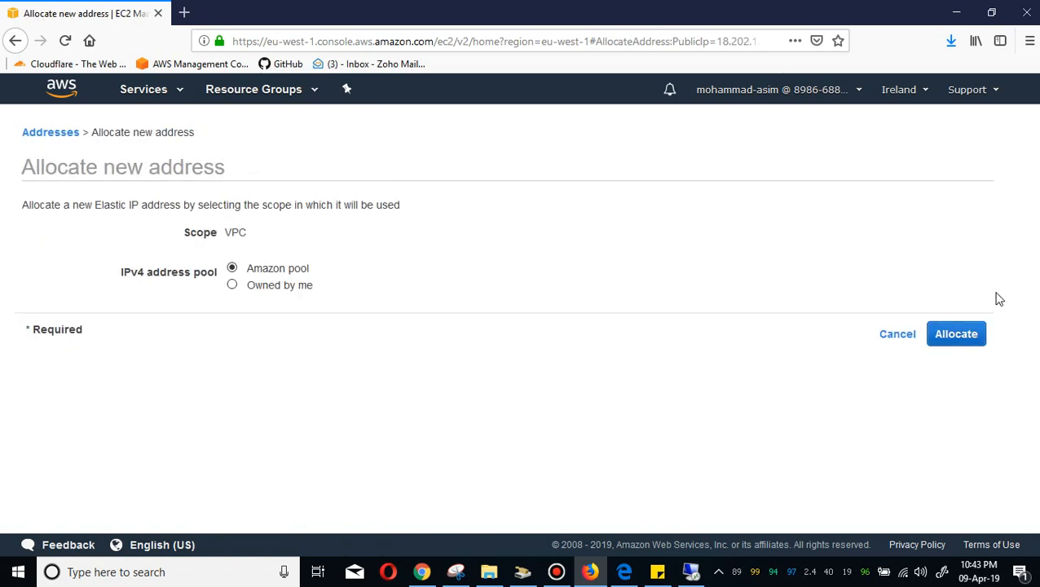
pyautogui.click(953, 334)
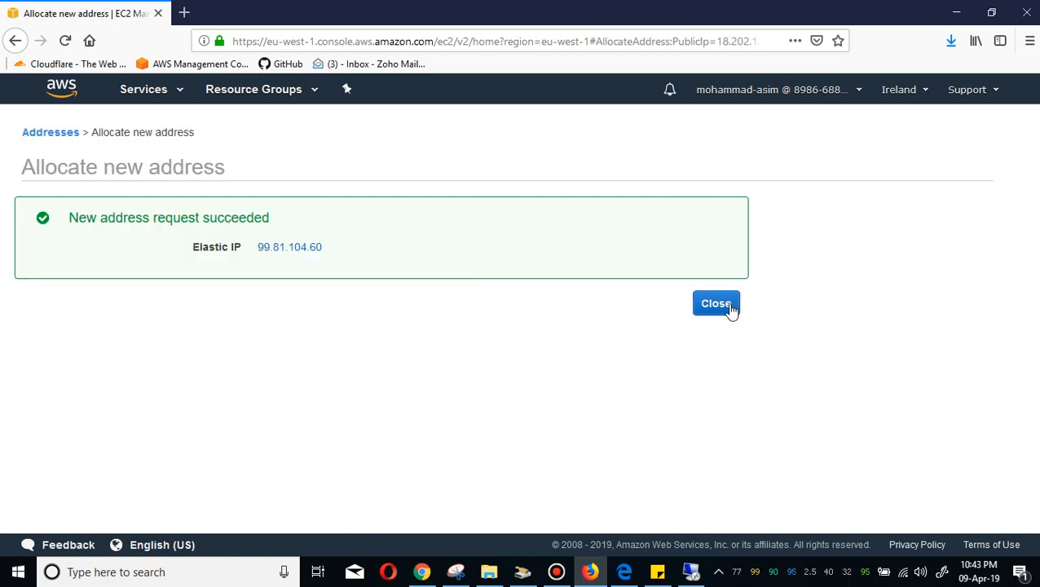
pyautogui.click(717, 310)
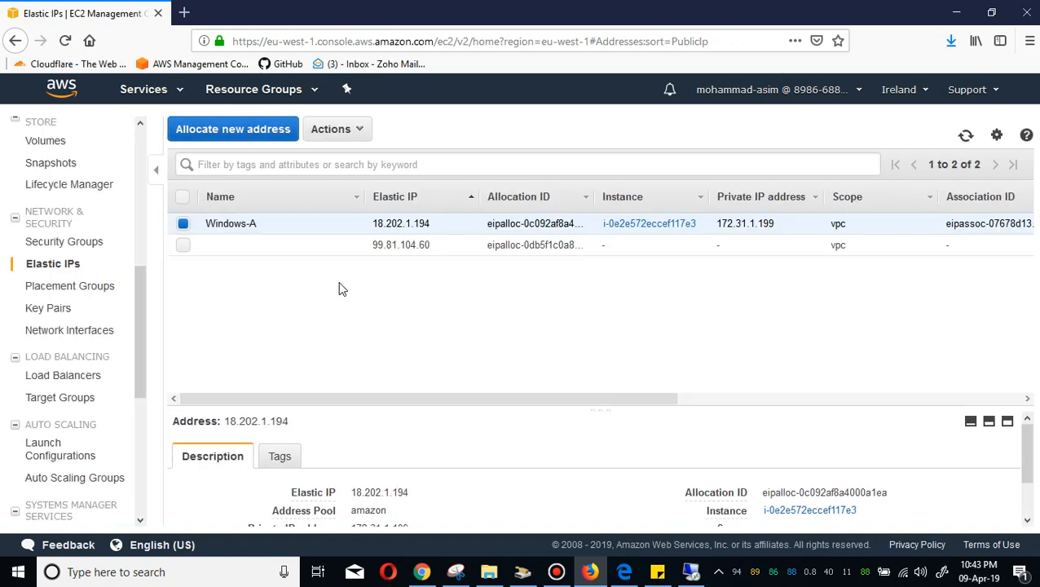
# Name the new Elastic IP Linux-A.
pyautogui.click(350, 245)
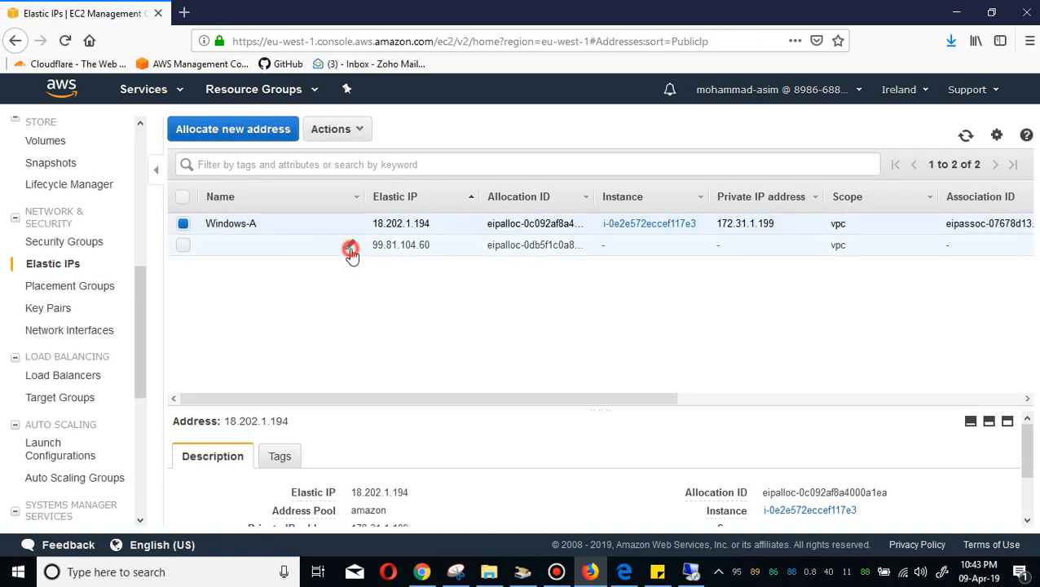
pyautogui.click(307, 249)
pyautogui.write('Linux-A')
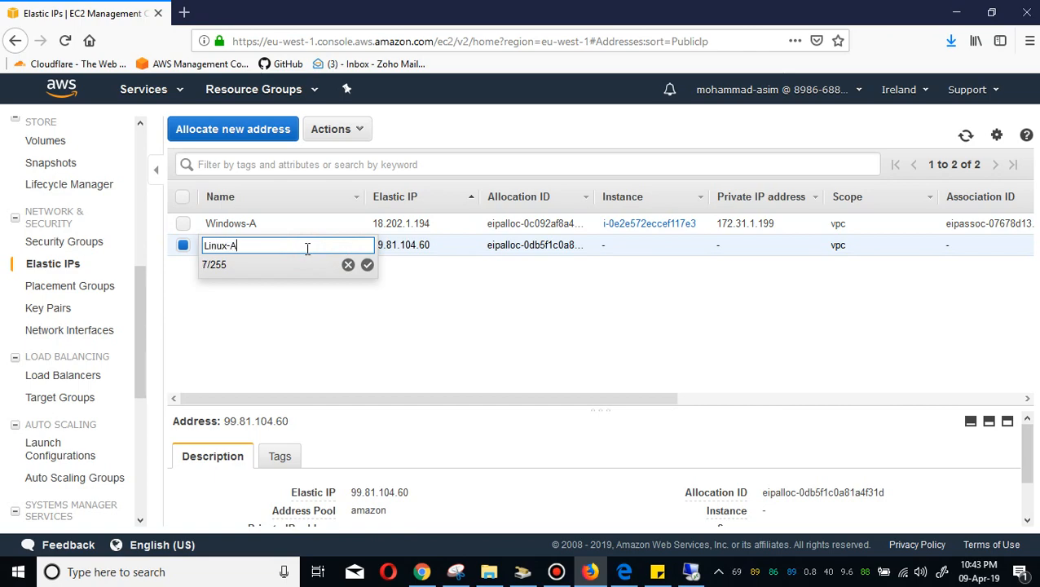
pyautogui.click(370, 266)
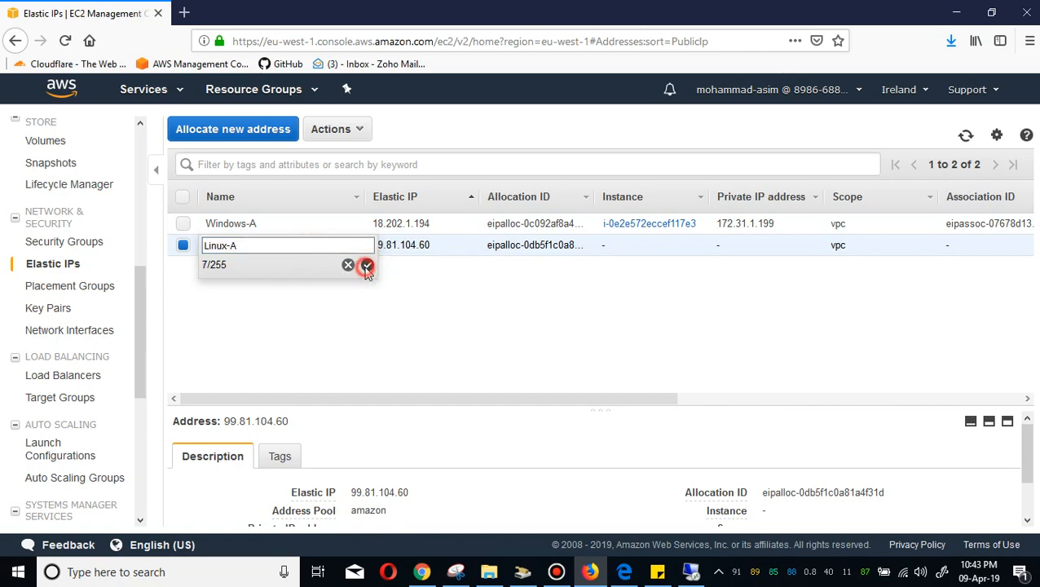
# Associate the Linux-A Elastic IP with the Linux-A instance.
pyautogui.rightClick(274, 249)
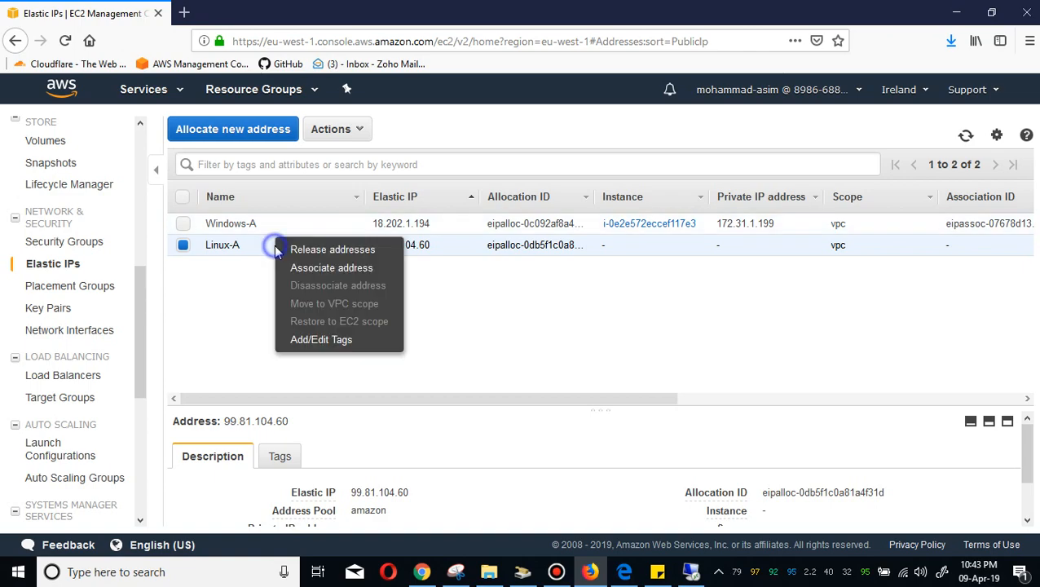
pyautogui.click(312, 269)
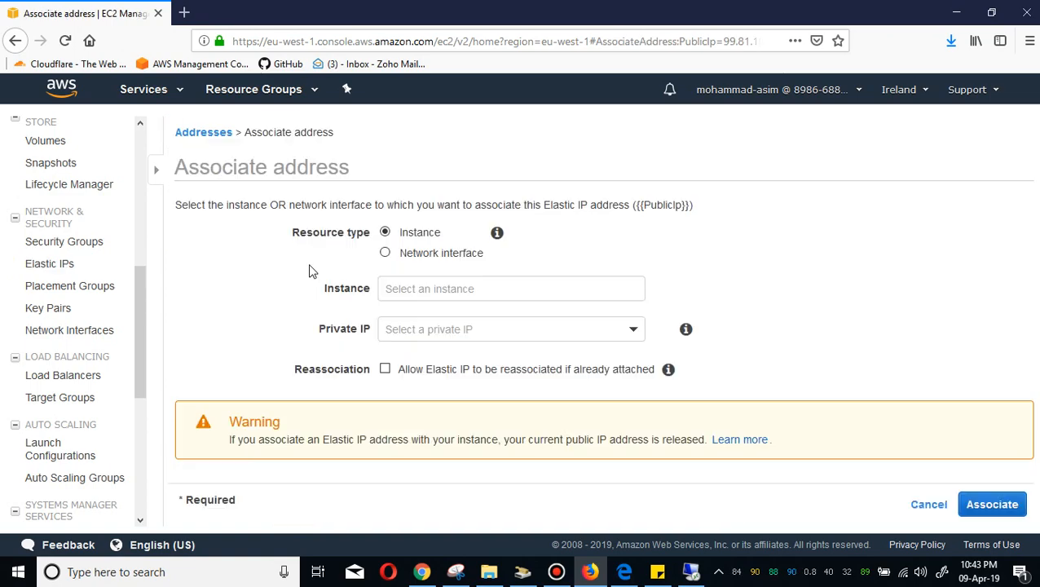
pyautogui.click(417, 290)
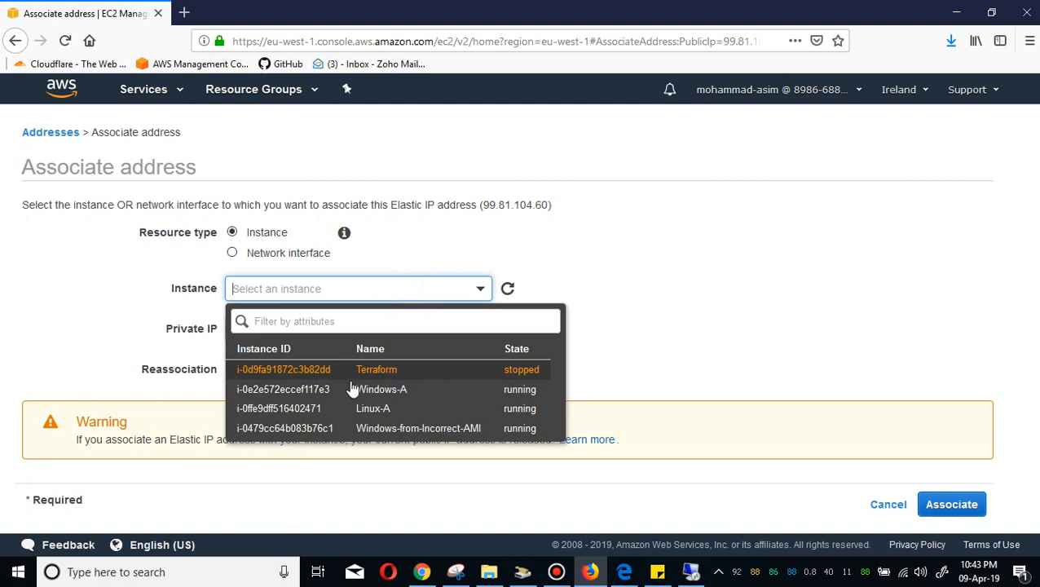
pyautogui.click(340, 408)
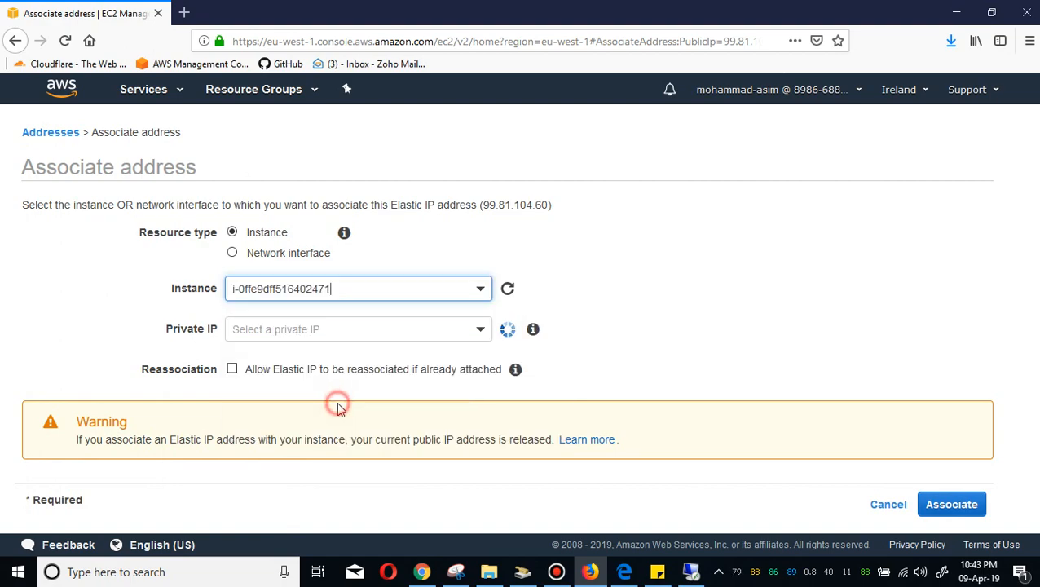
pyautogui.click(945, 506)
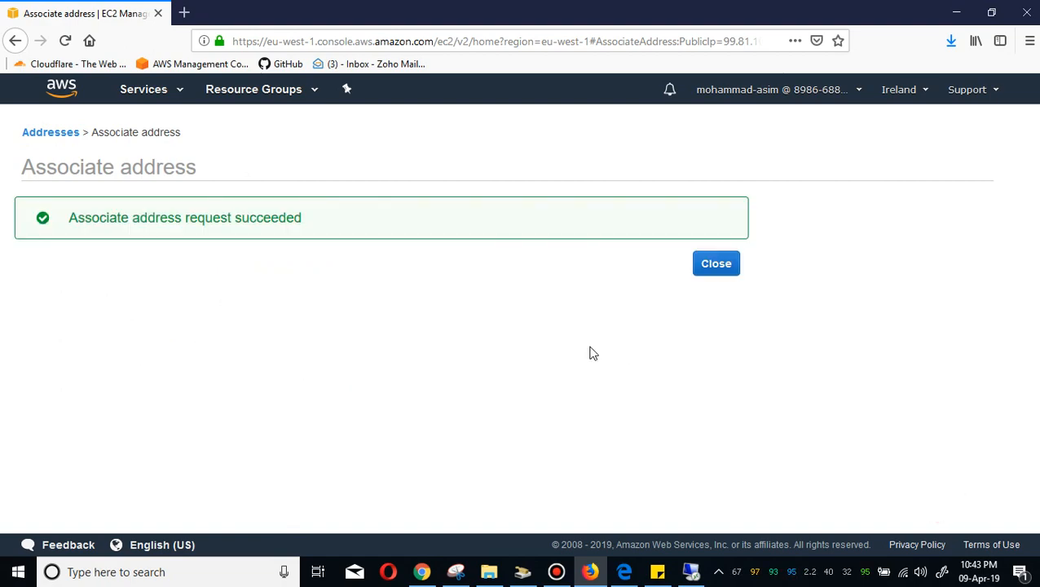
pyautogui.click(724, 269)
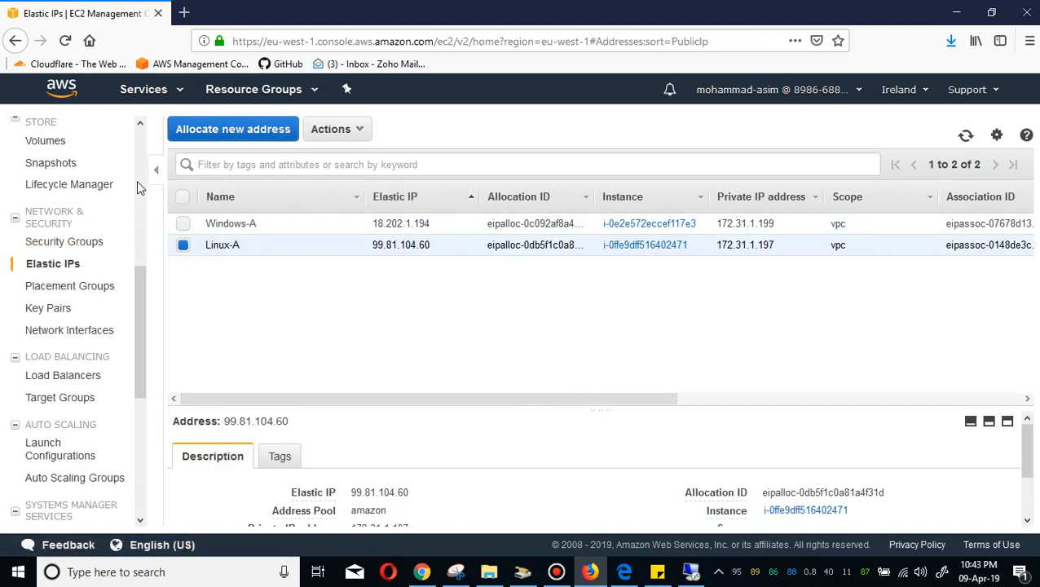
# Open the instances list, select Linux-A, and copy its IPv4 public IP.
pyautogui.scroll(5, 61, 278)
pyautogui.click(54, 258)
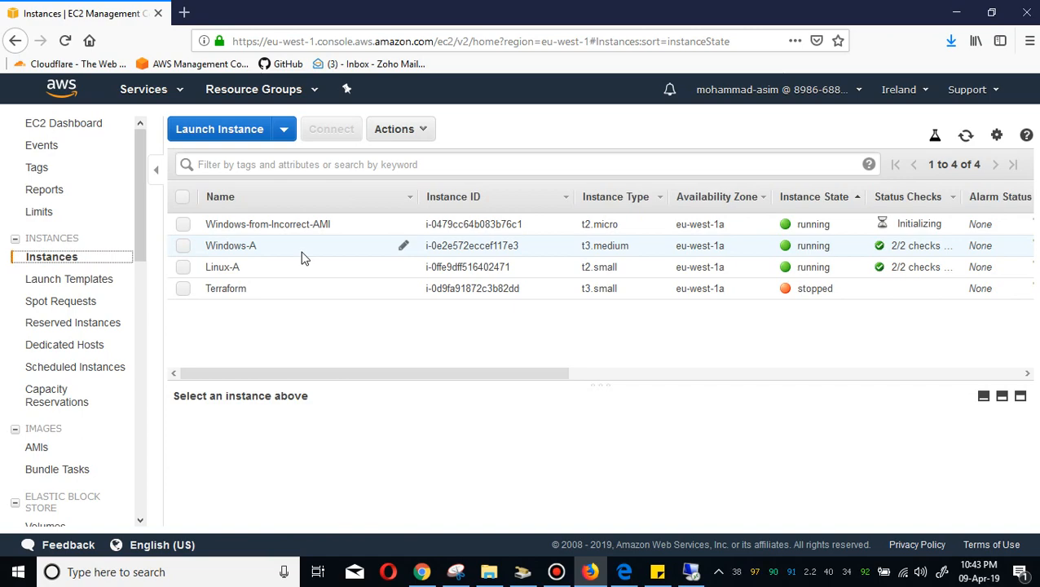
pyautogui.click(284, 278)
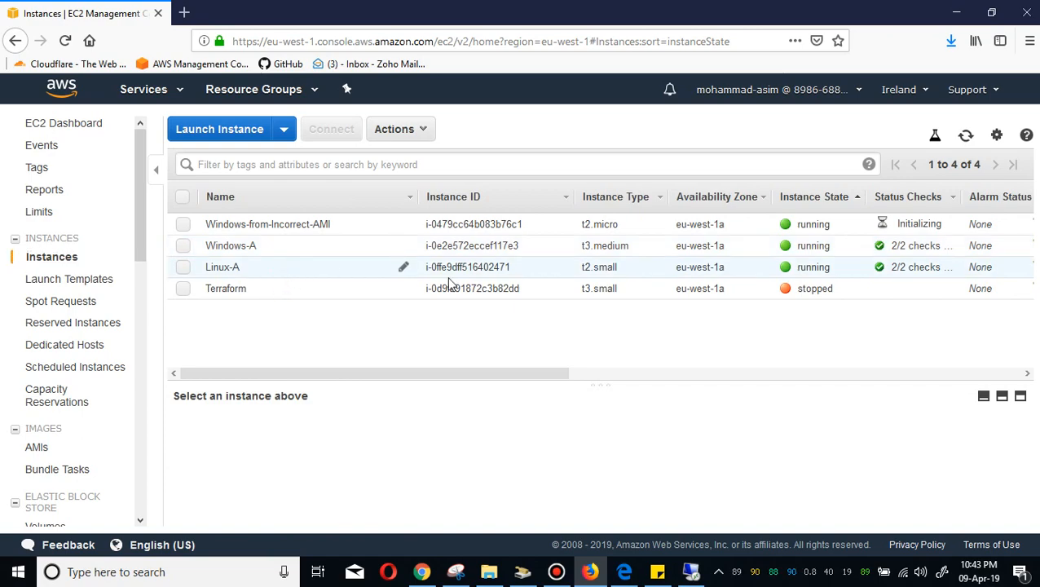
pyautogui.click(366, 280)
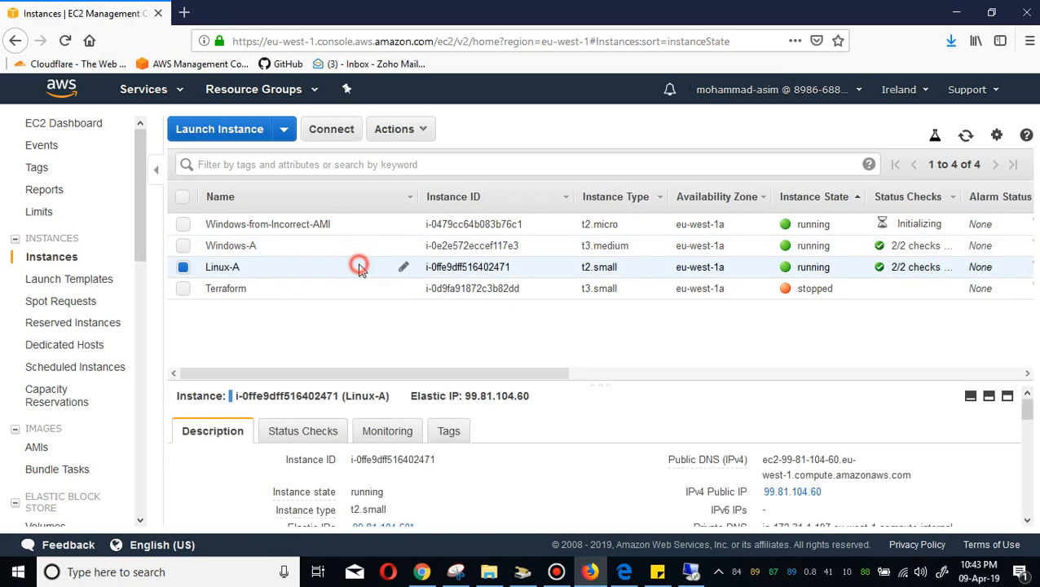
pyautogui.click(835, 492)
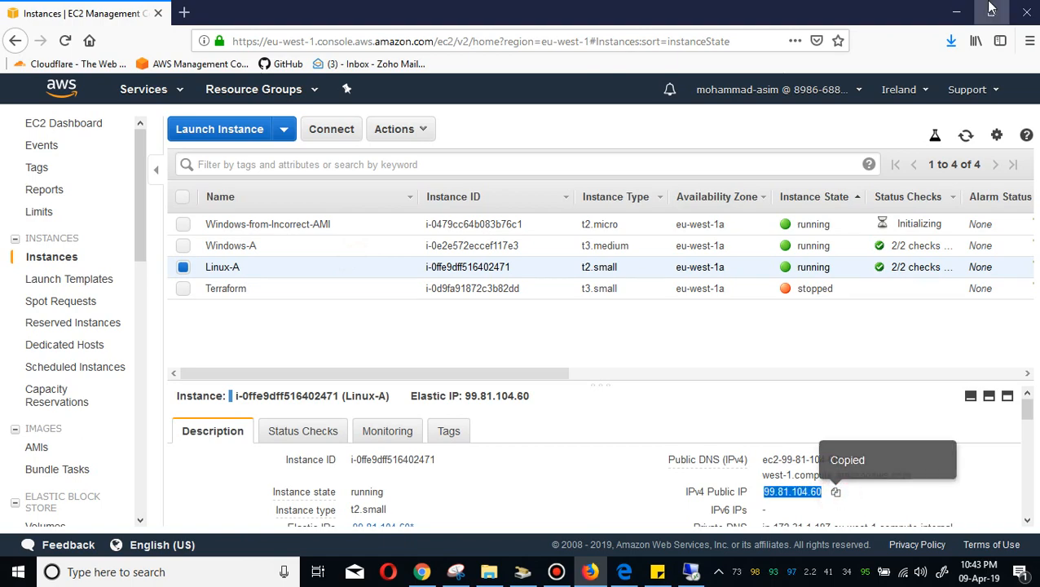
pyautogui.click(961, 8)
pyautogui.click(961, 8)
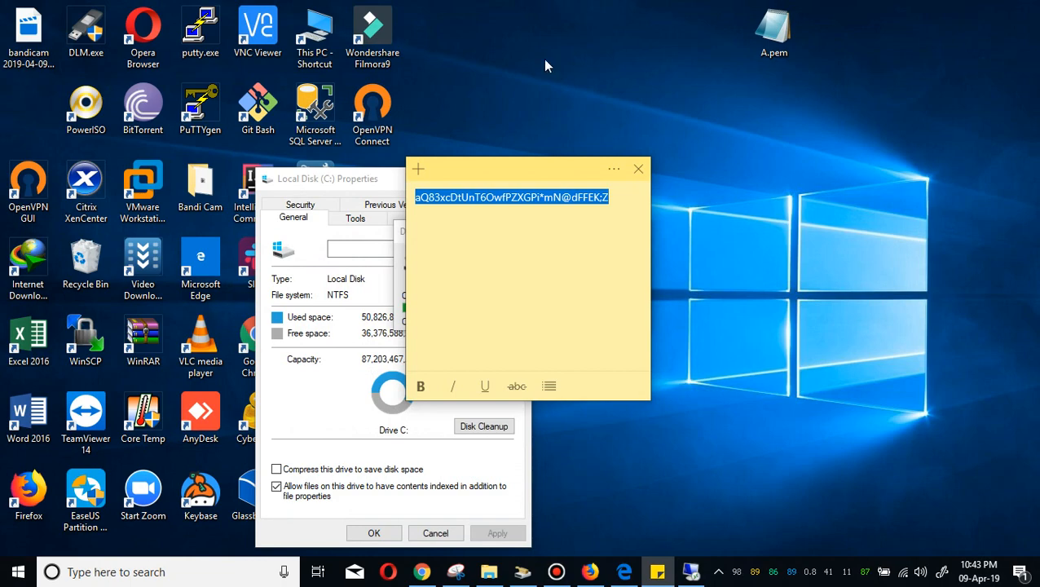
pyautogui.click(362, 179)
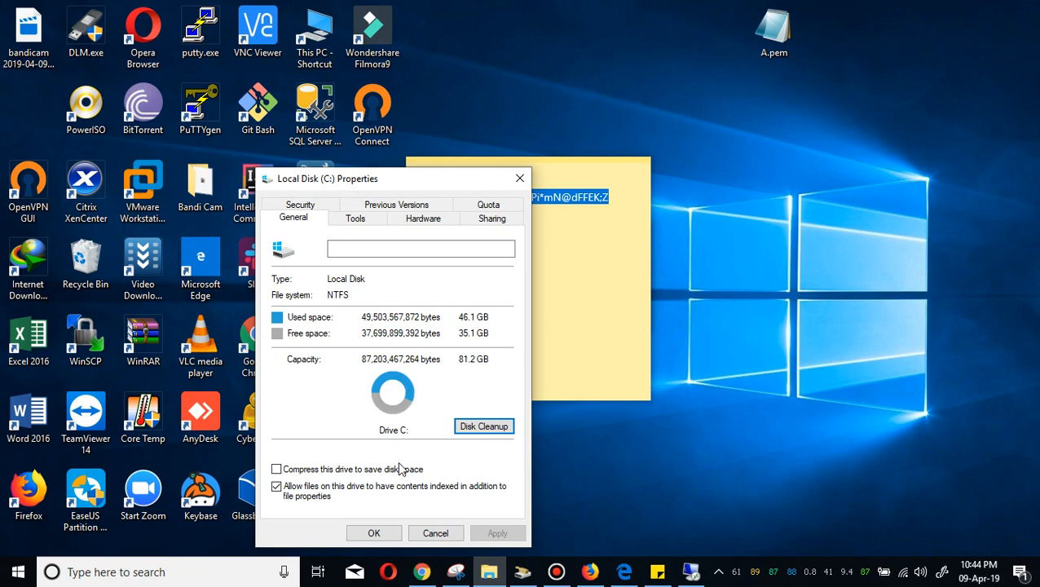
pyautogui.click(376, 533)
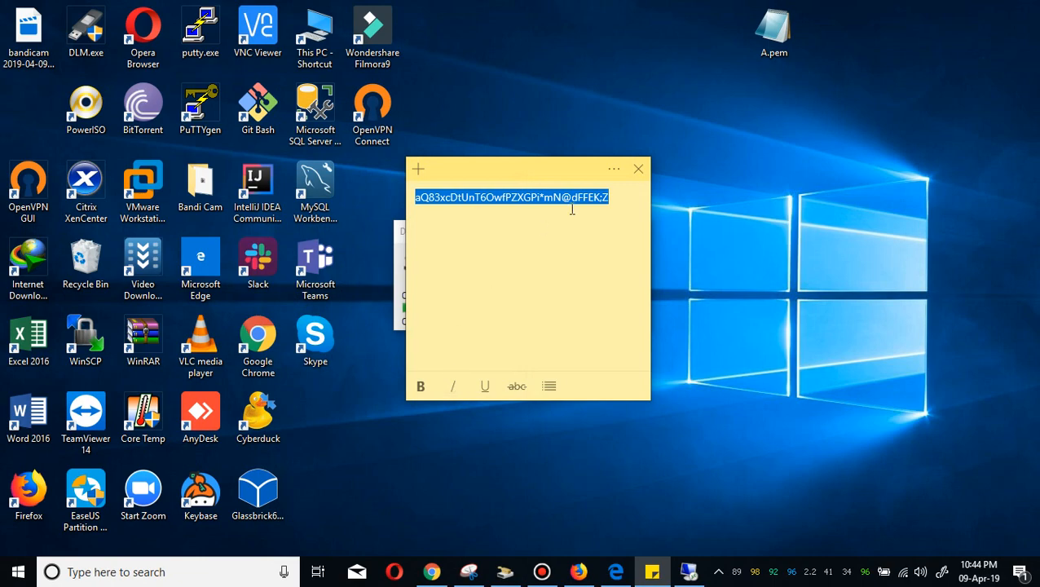
pyautogui.moveTo(539, 176); pyautogui.dragTo(850, 153)
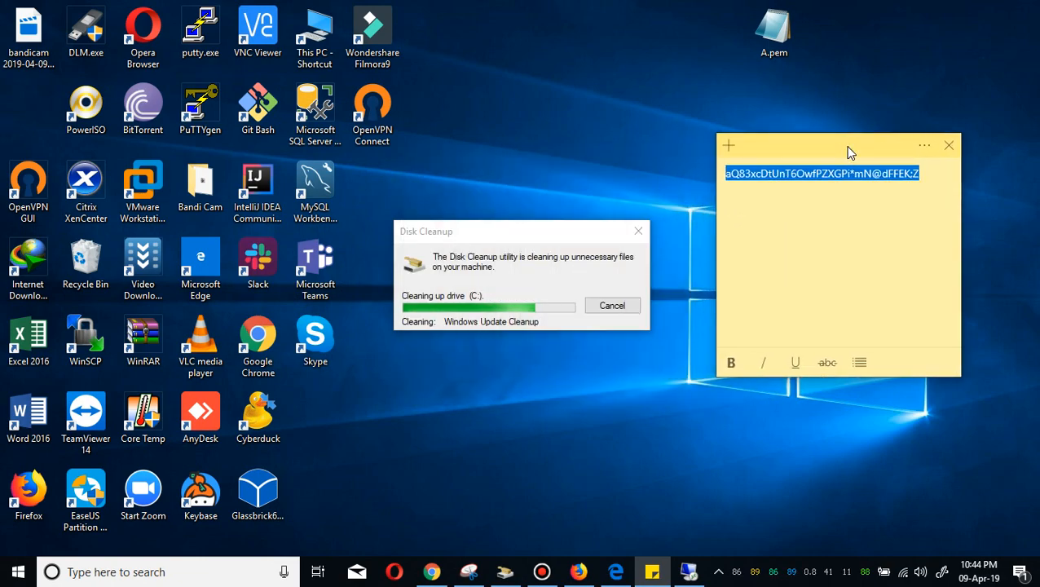
# Open Git Bash and change to the Desktop directory.
pyautogui.doubleClick(257, 106)
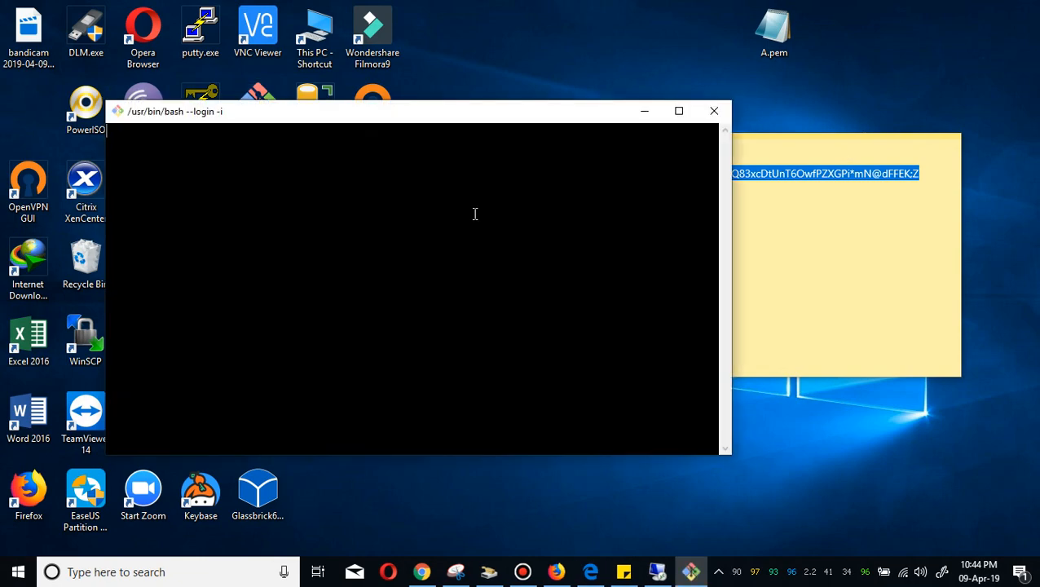
pyautogui.write('cd')
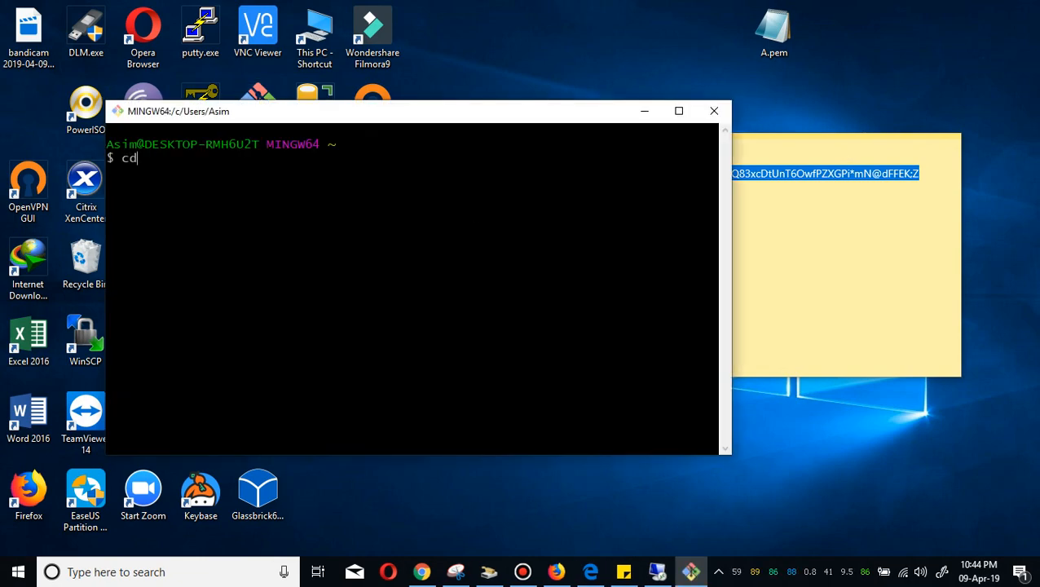
pyautogui.write(' De')
pyautogui.press('Tab')
pyautogui.press('Return')
pyautogui.press('Return')
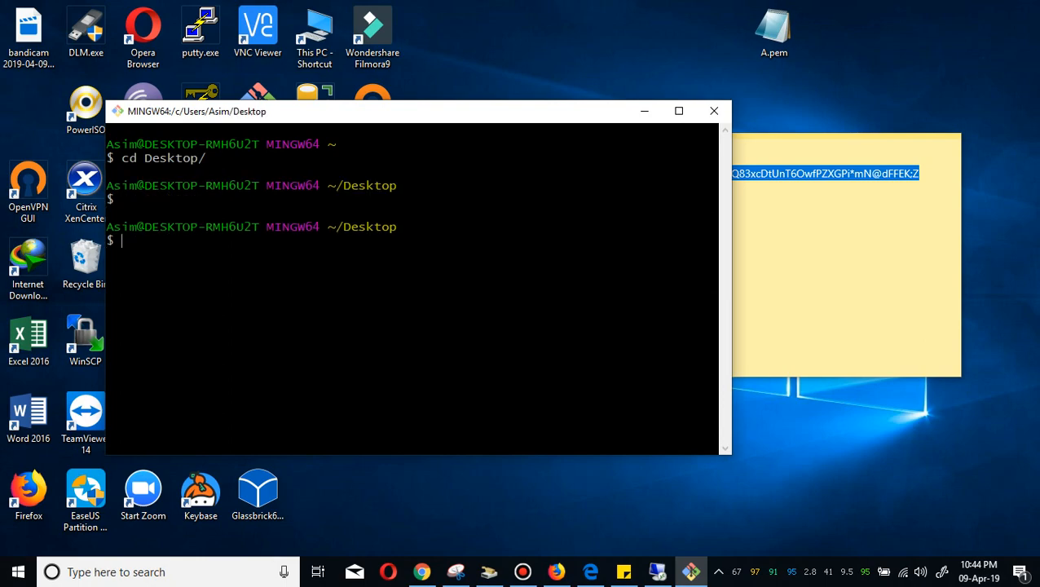
pyautogui.write('ssh -i A')
pyautogui.press('Tab')
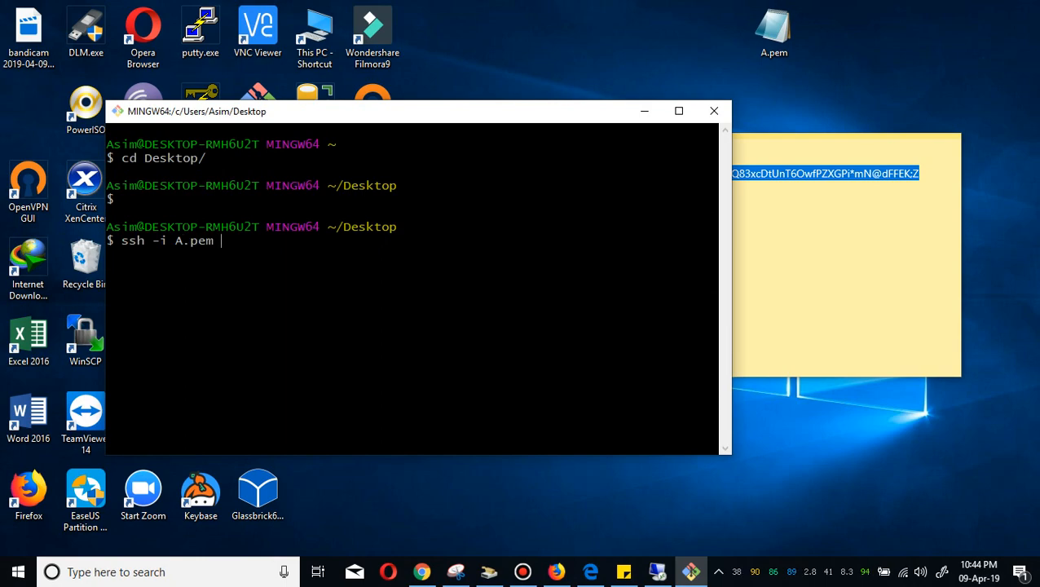
pyautogui.write('ec2-user@99.81.104.60')
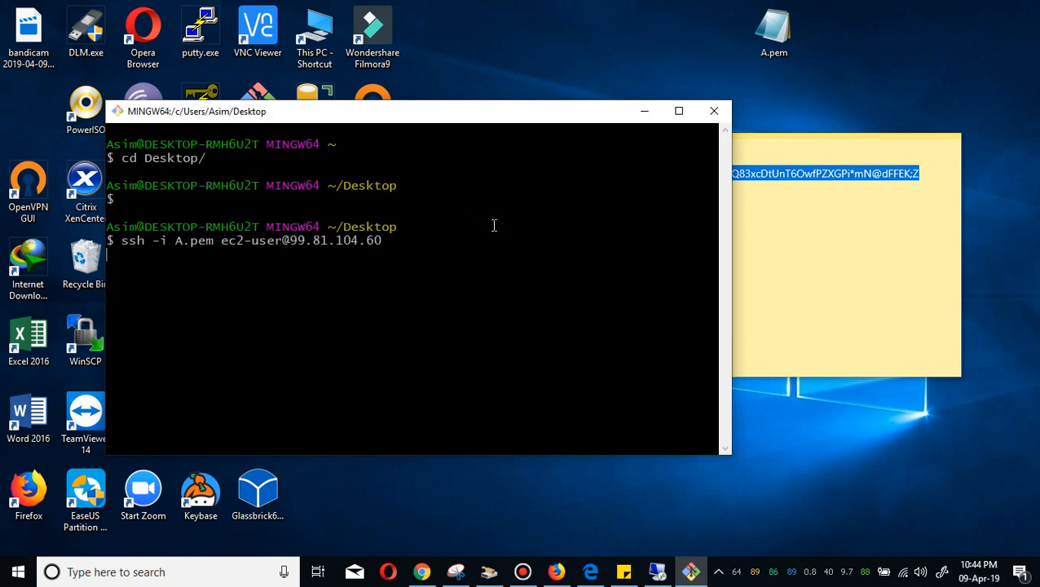
pyautogui.write('yes')
pyautogui.press('Return')
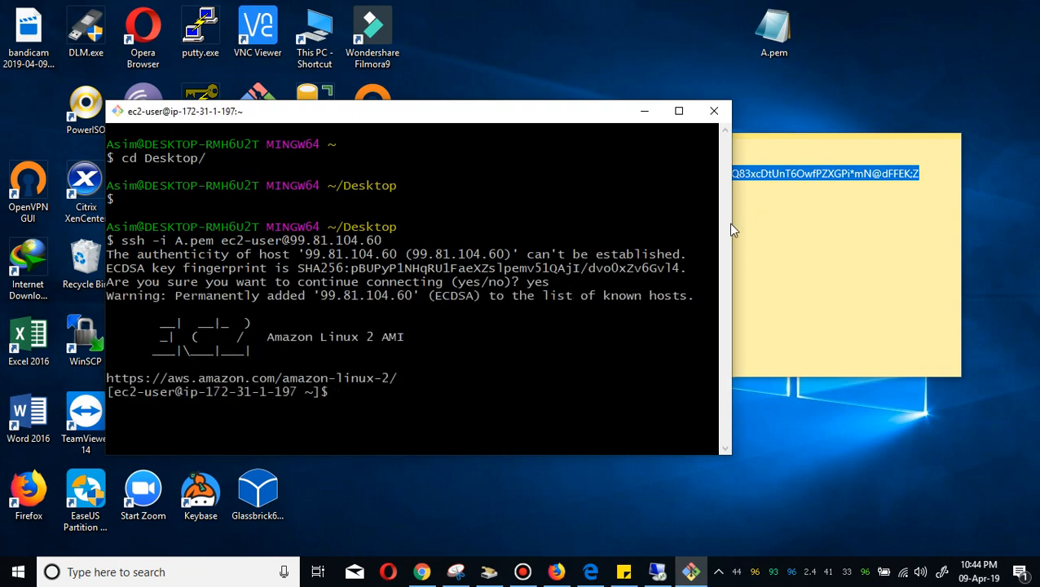
# Create a directory named ASIM on the instance and list the home directory contents.
pyautogui.moveTo(733, 223); pyautogui.dragTo(930, 211)
pyautogui.write('mkdir ASIM')
pyautogui.press('Return')
pyautogui.write('ls')
pyautogui.press('Return')
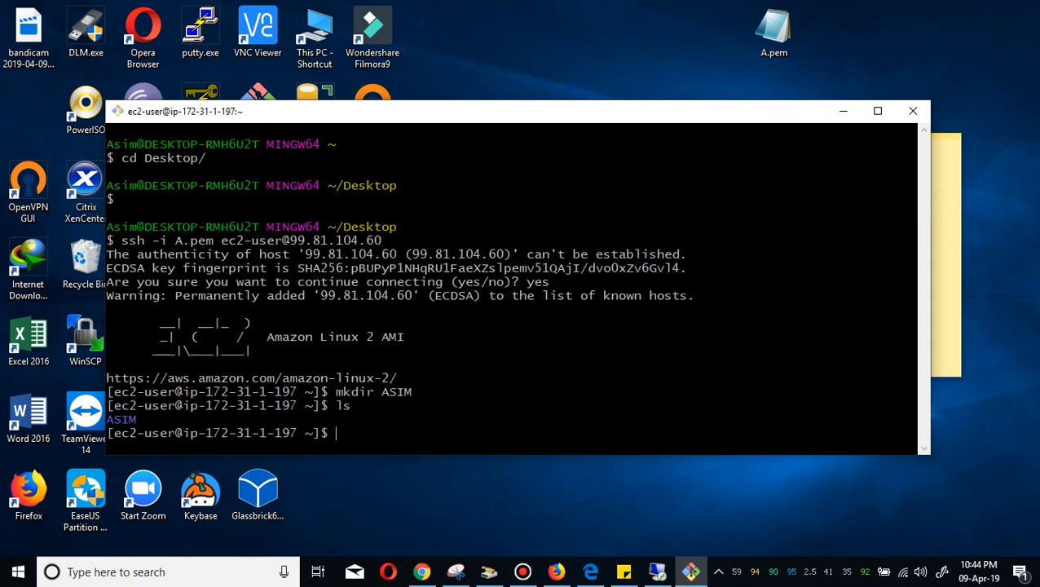
# Shut down the Linux-A instance with shutdown -h now, rerunning the command with sudo.
pyautogui.write('shutdown ')
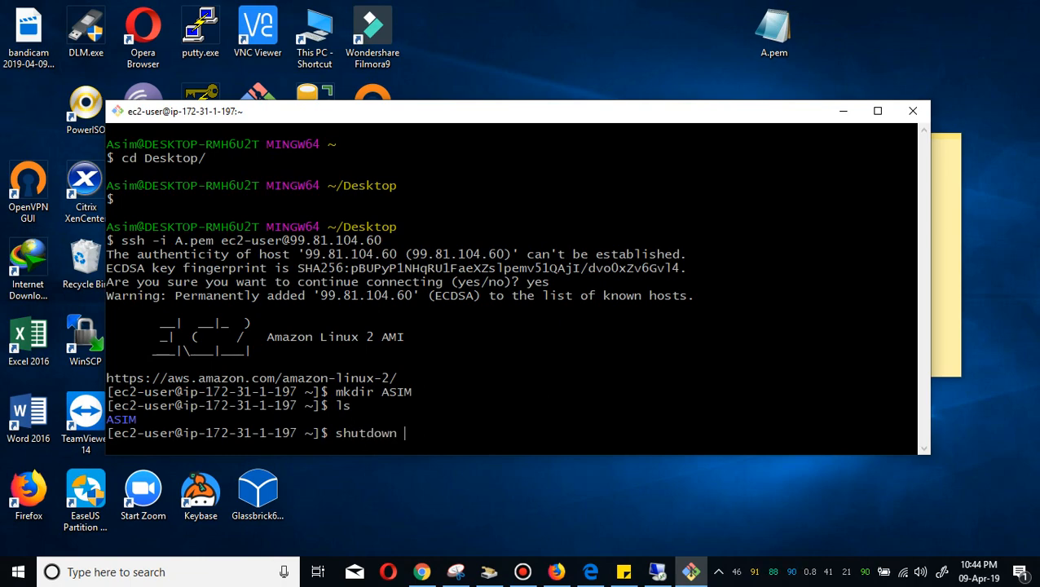
pyautogui.write('-h now')
pyautogui.press('Return')
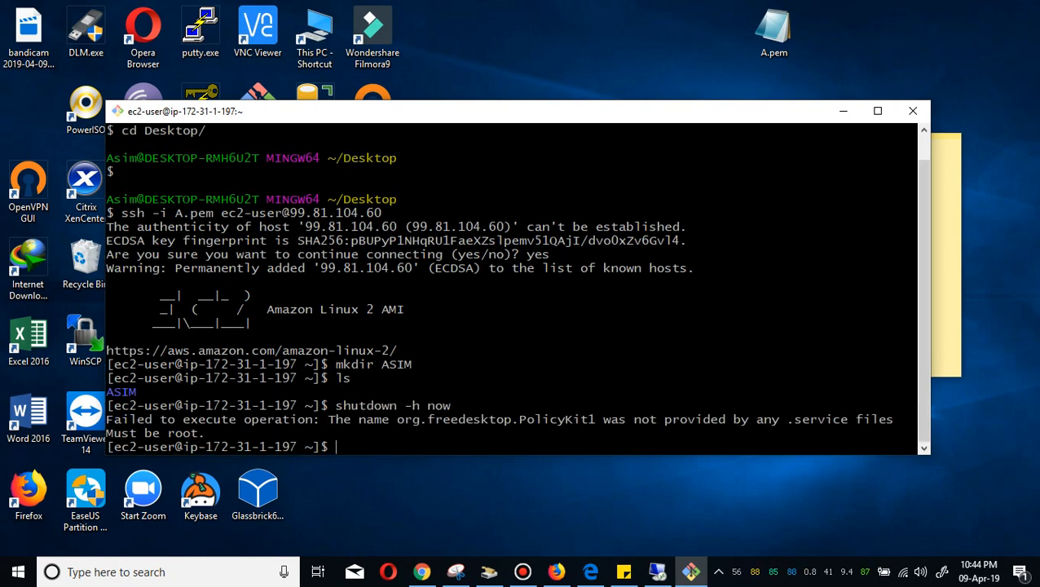
pyautogui.press('Up')
pyautogui.write('sudo')
pyautogui.press('Return')
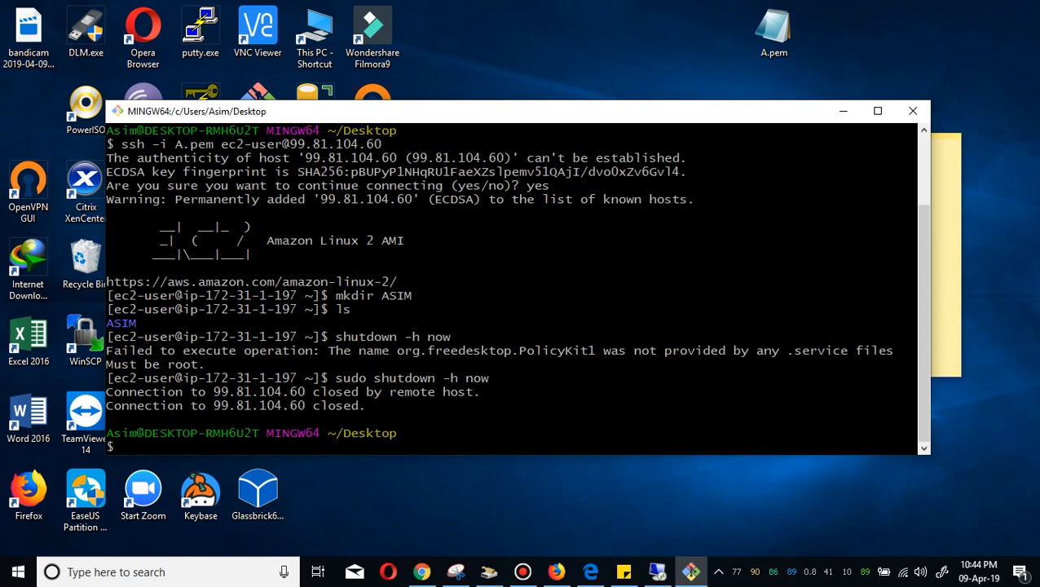
# Close the terminal and refresh the EC2 instances list in the browser.
pyautogui.moveTo(718, 307); pyautogui.dragTo(915, 119)
pyautogui.click(913, 114)
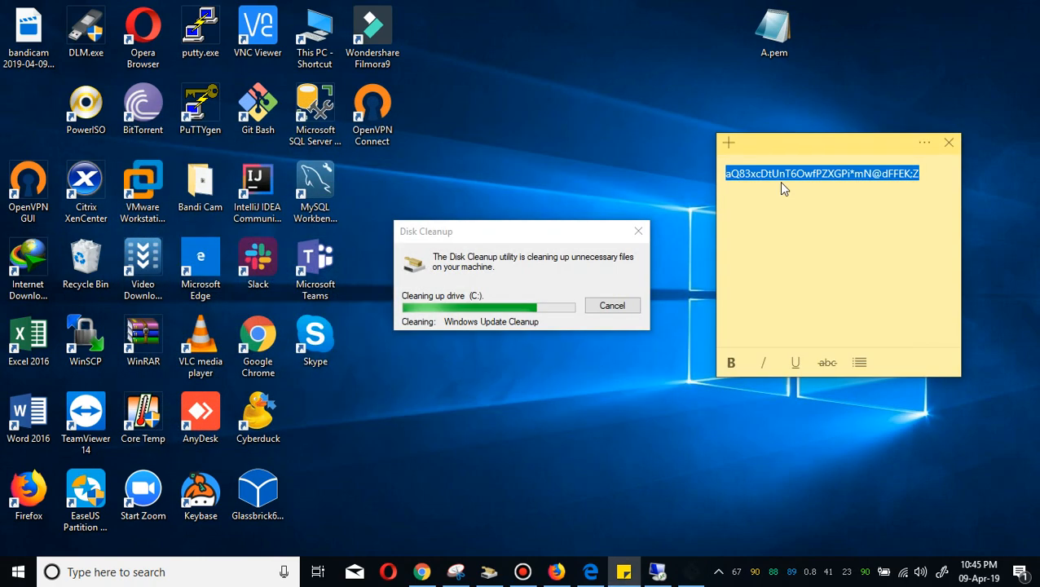
pyautogui.click(585, 566)
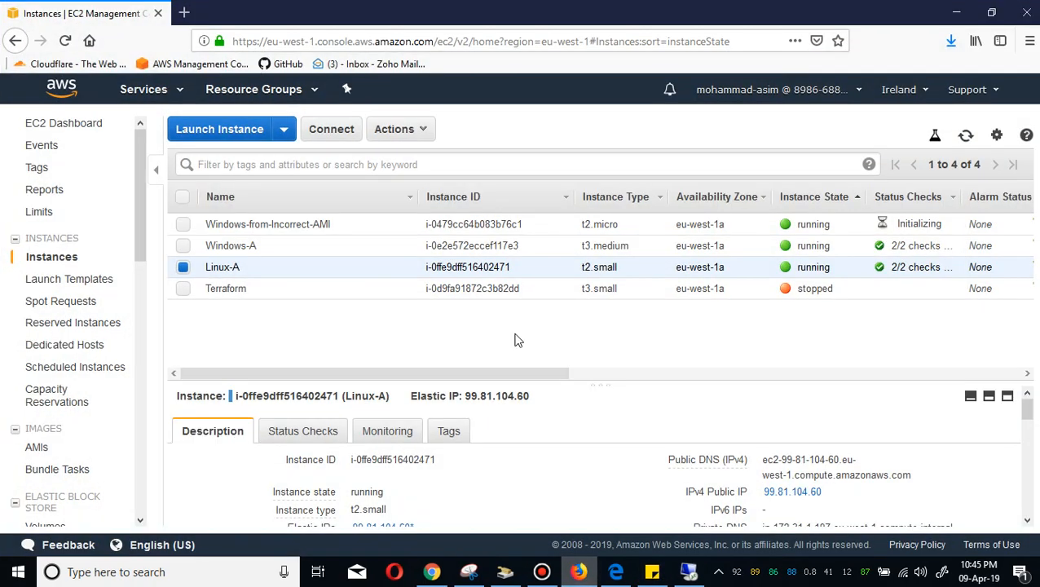
pyautogui.click(965, 135)
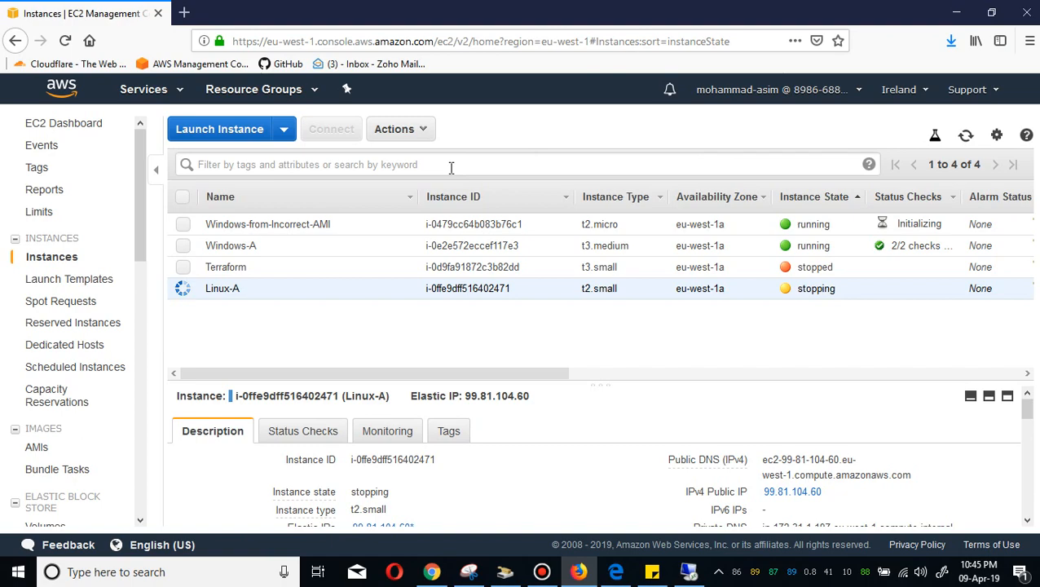
# Refresh the list again and select only the Windows-from-Incorrect-AMI instance.
pyautogui.click(183, 223)
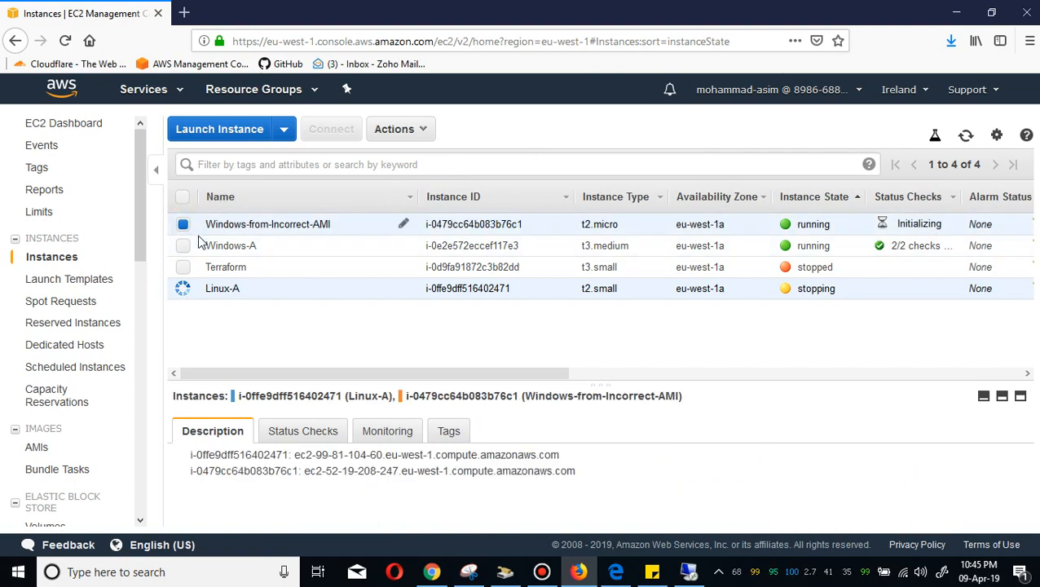
pyautogui.click(184, 231)
pyautogui.click(185, 230)
pyautogui.click(185, 230)
pyautogui.click(968, 141)
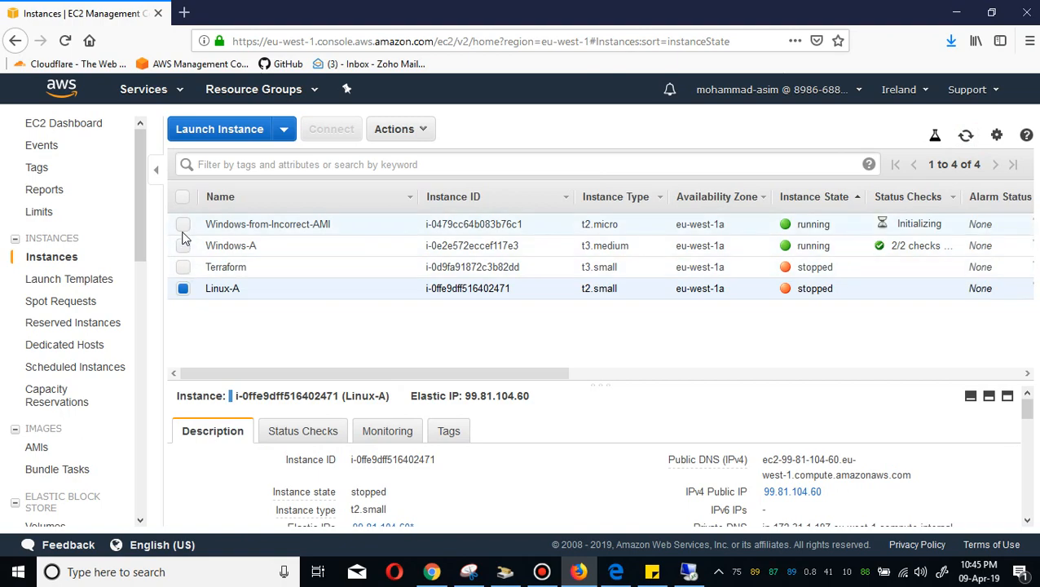
pyautogui.click(182, 225)
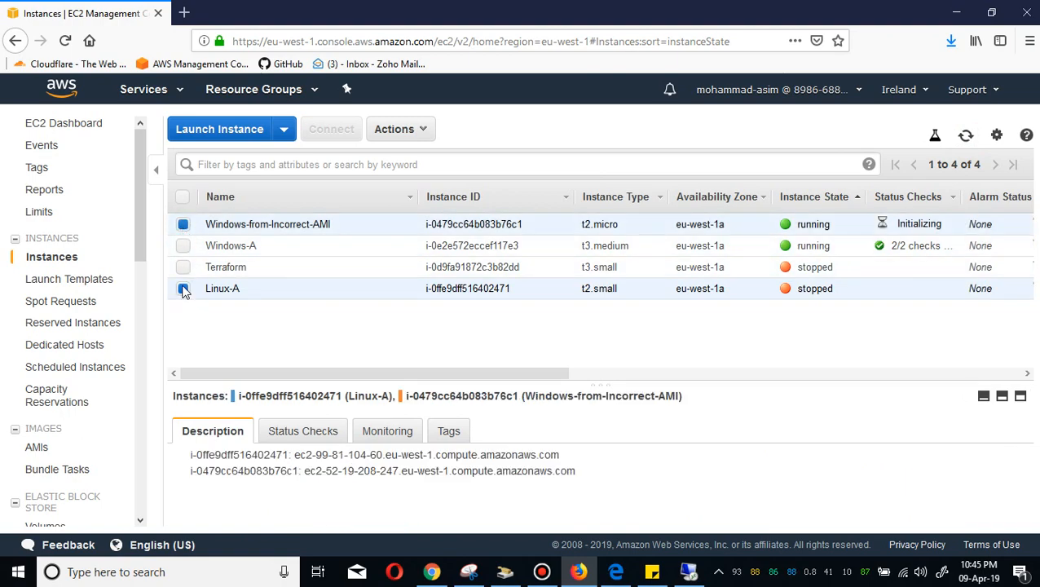
pyautogui.click(379, 220)
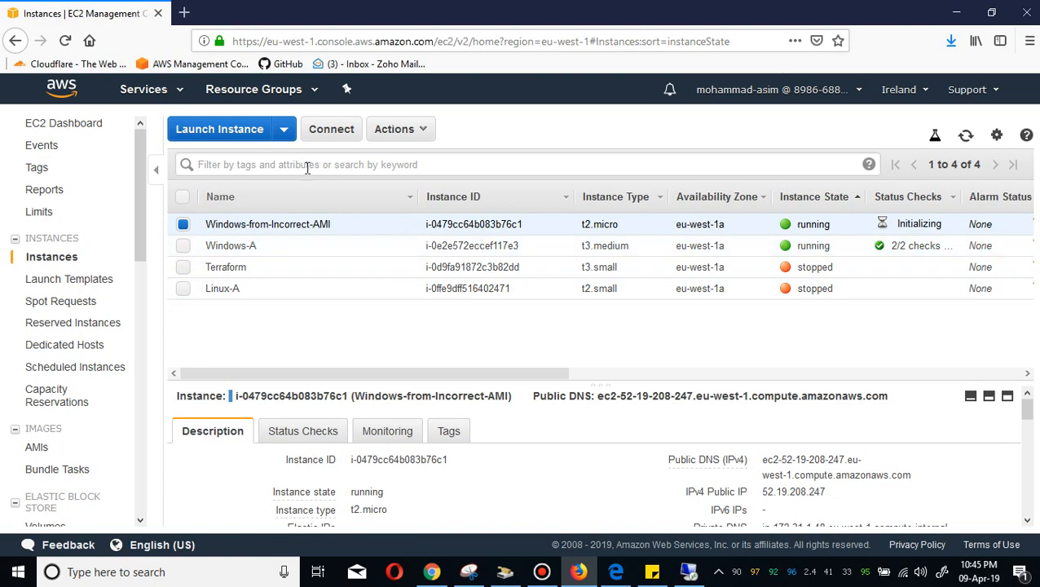
# Open the Connect dialog for the instance and try to retrieve its Windows password.
pyautogui.click(328, 134)
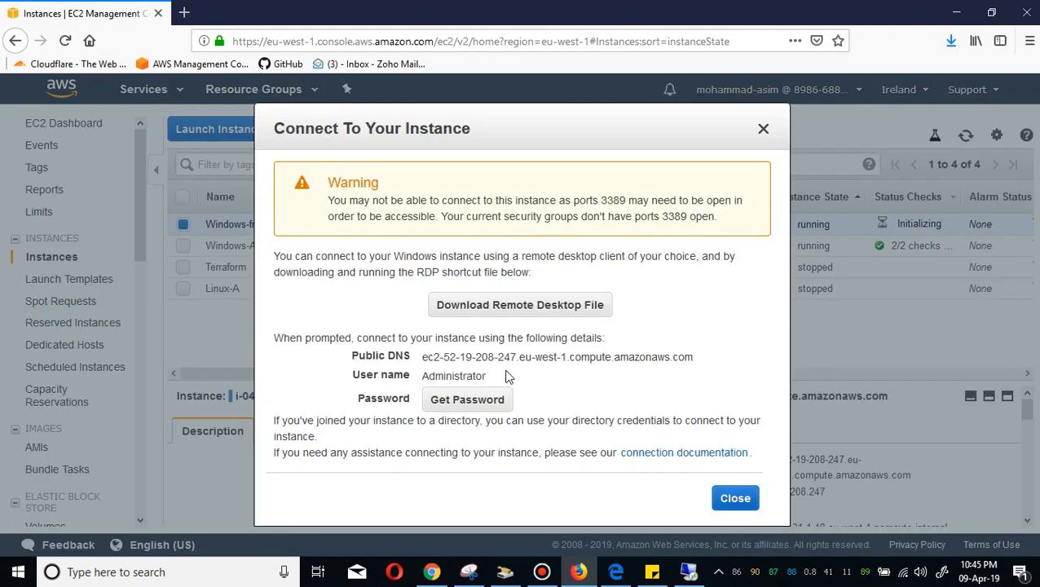
pyautogui.click(467, 399)
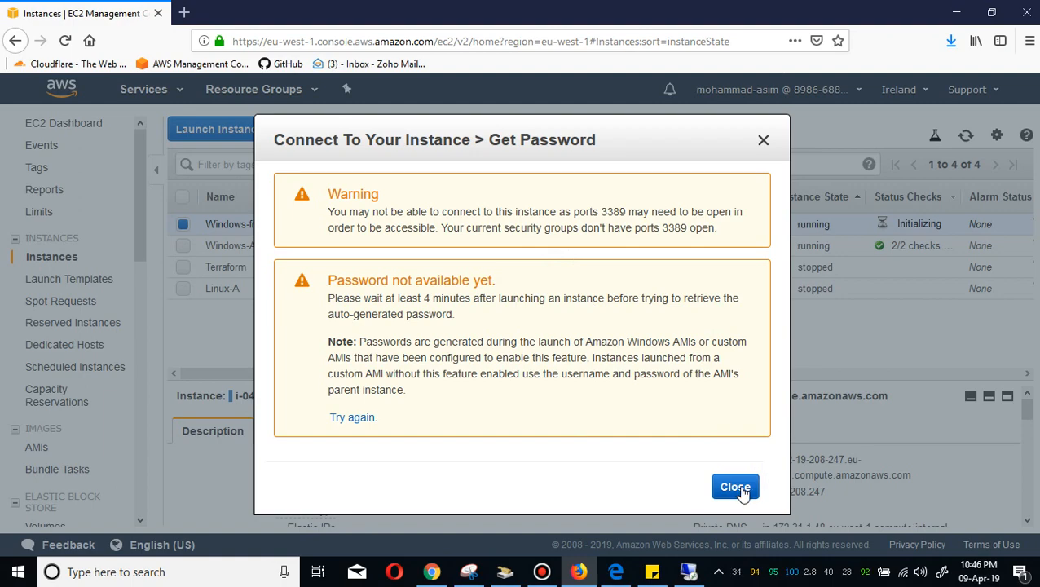
pyautogui.click(742, 487)
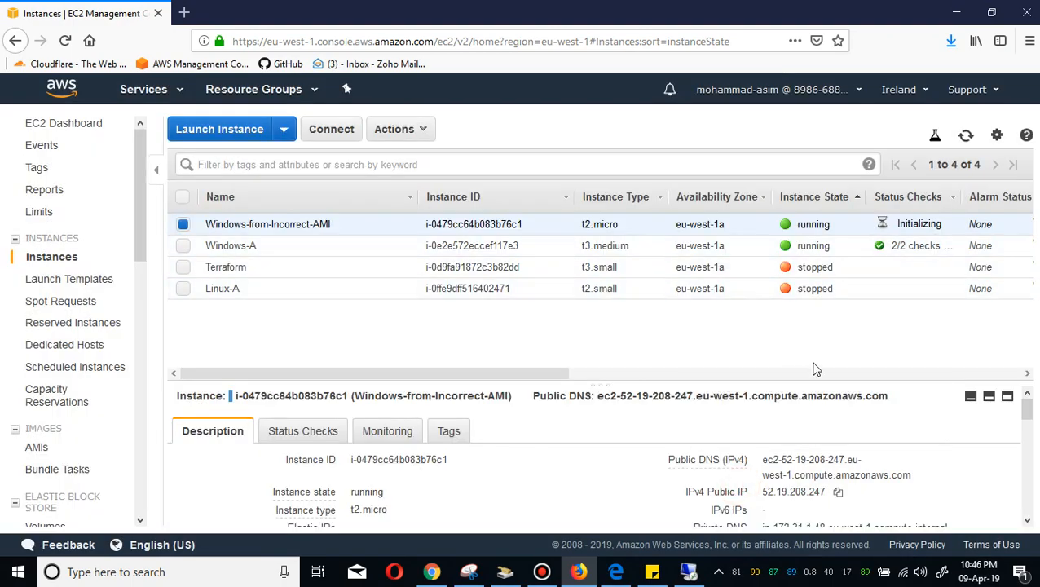
# Copy the instance's IPv4 public IP and connect to it with Remote Desktop Connection.
pyautogui.click(838, 492)
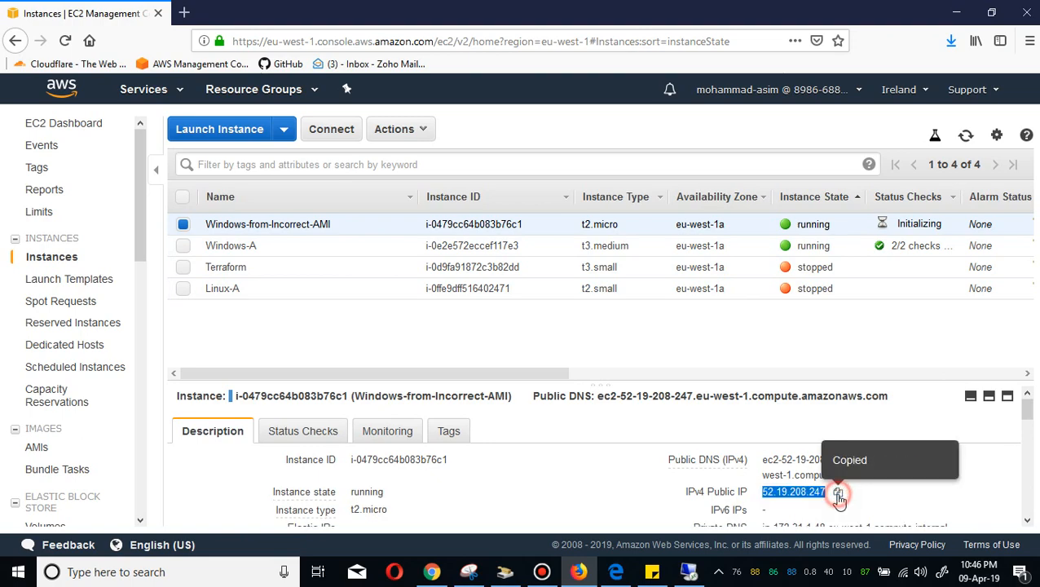
pyautogui.click(652, 572)
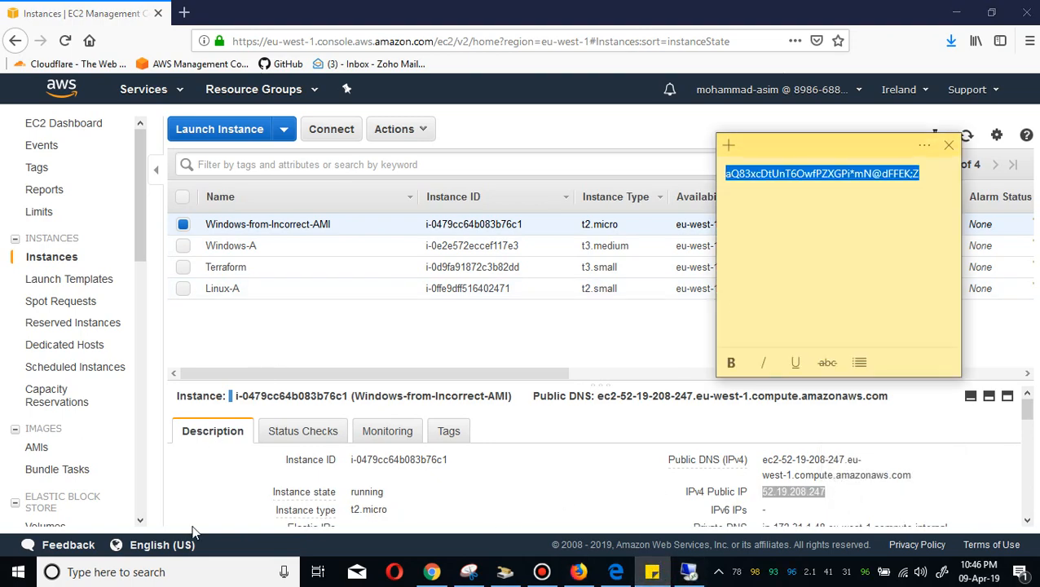
pyautogui.click(180, 573)
pyautogui.write('rdp')
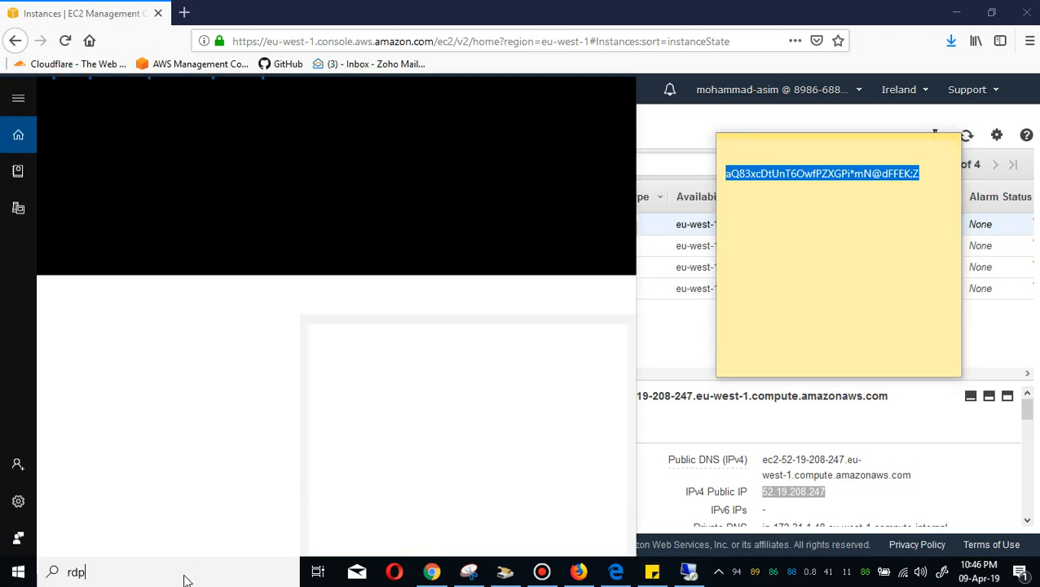
pyautogui.press('Return')
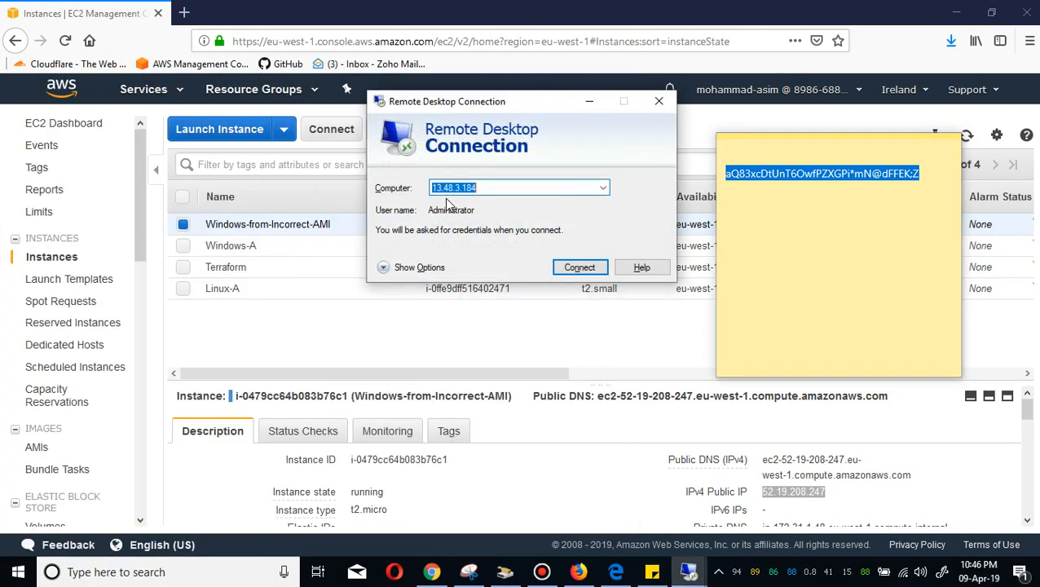
pyautogui.press('BackSpace')
pyautogui.hotkey('ctrl', 'v')
pyautogui.press('Return')
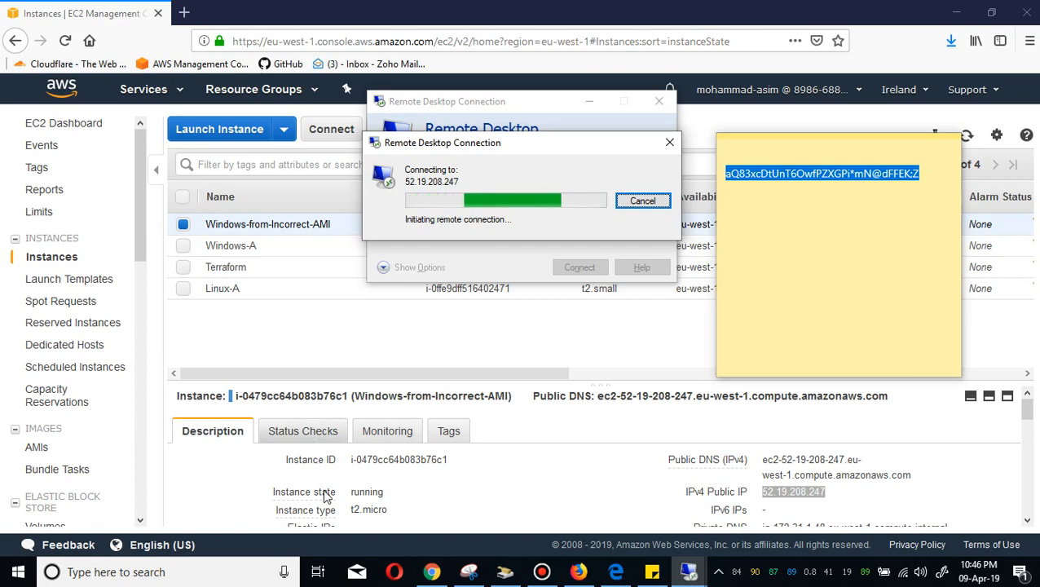
# Open the instance's default security group and view its inbound rules.
pyautogui.click(1025, 452)
pyautogui.scroll(-3, 487, 453)
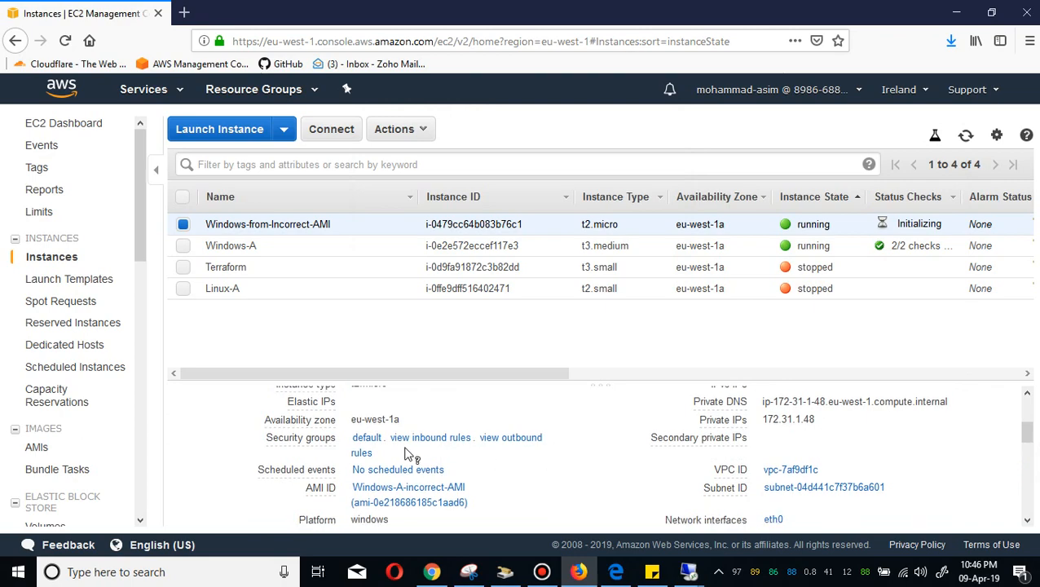
pyautogui.scroll(3, 371, 441)
pyautogui.click(372, 434)
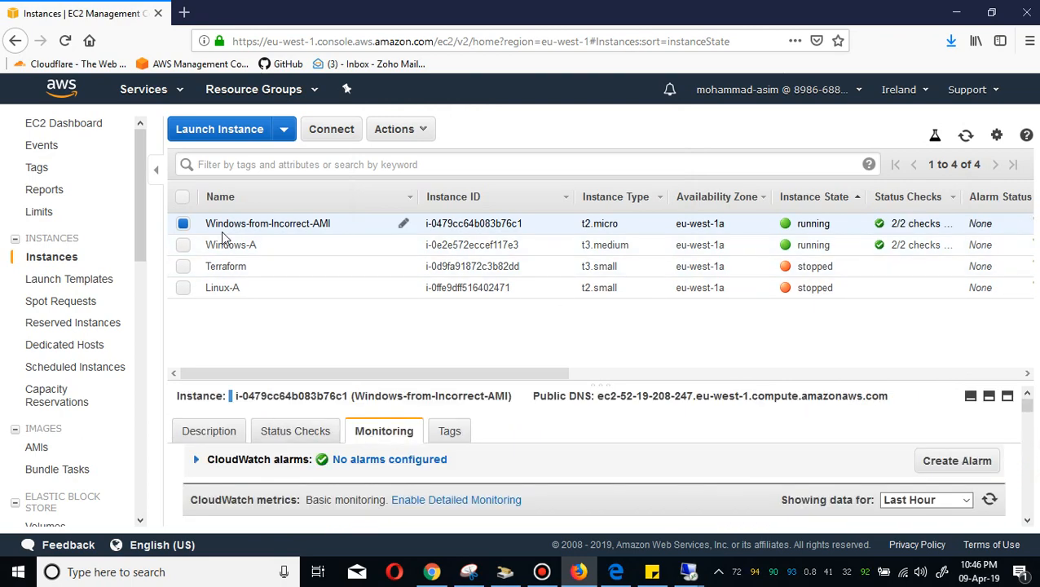
pyautogui.click(226, 435)
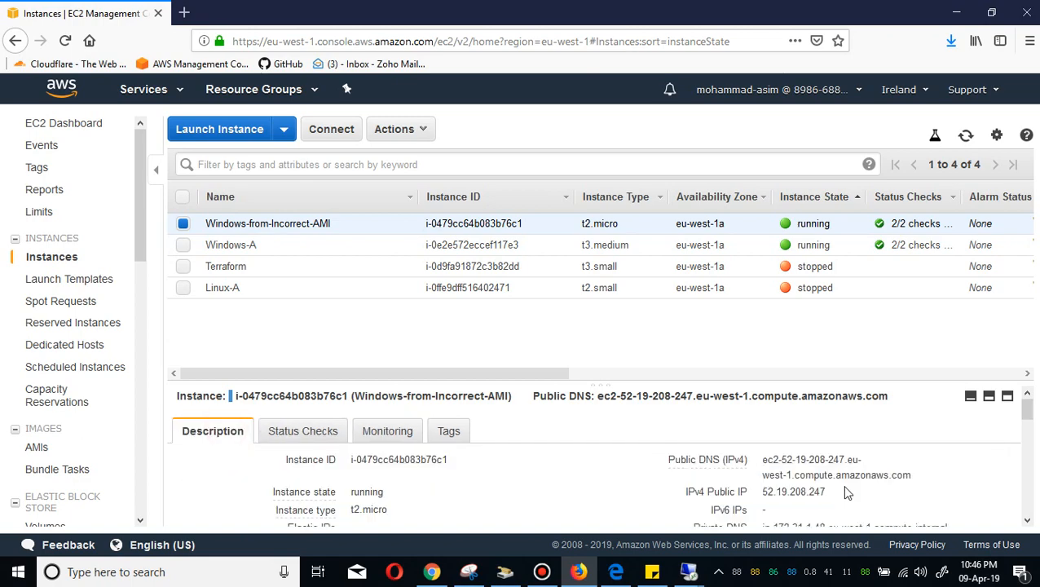
pyautogui.click(1030, 485)
pyautogui.click(367, 438)
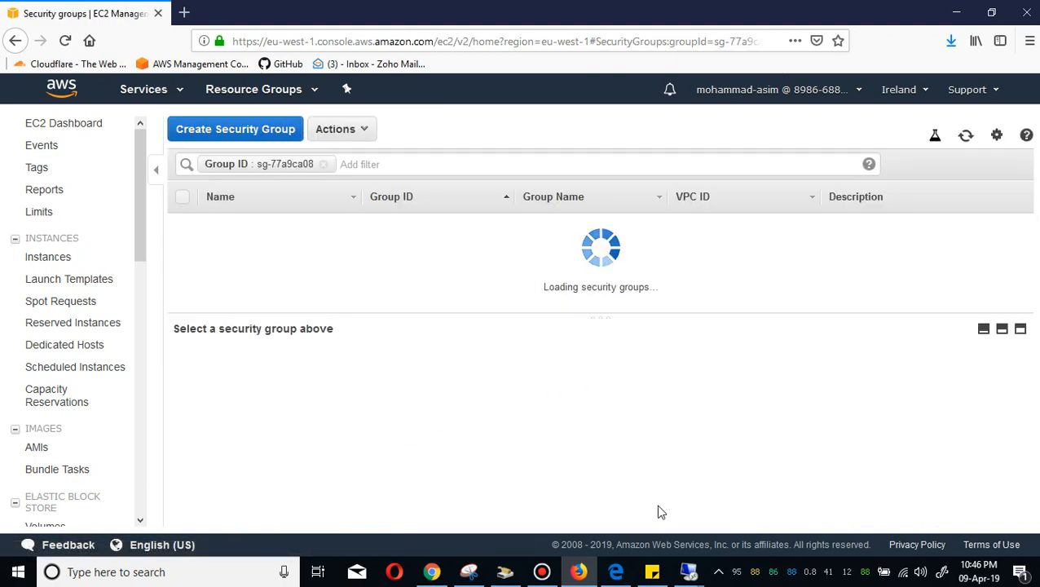
pyautogui.click(685, 553)
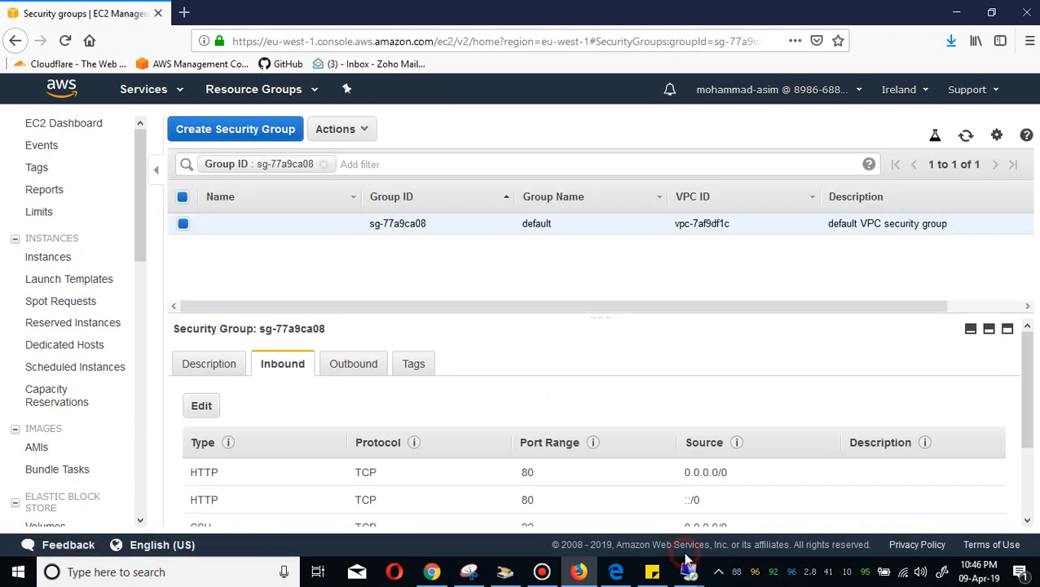
# Add an inbound RDP rule with source My IP to the default security group and save it.
pyautogui.click(204, 405)
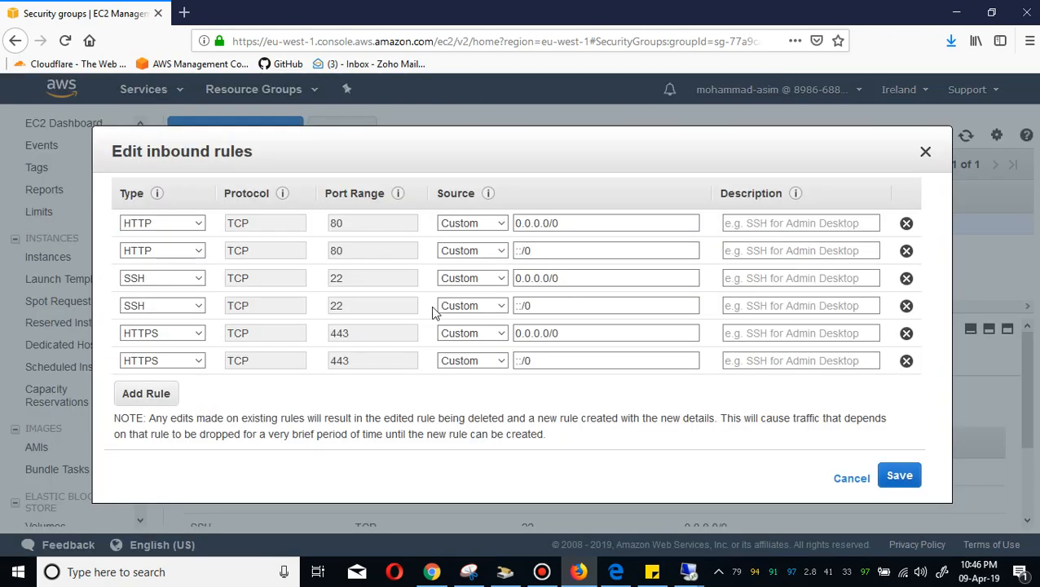
pyautogui.click(147, 394)
pyautogui.click(199, 388)
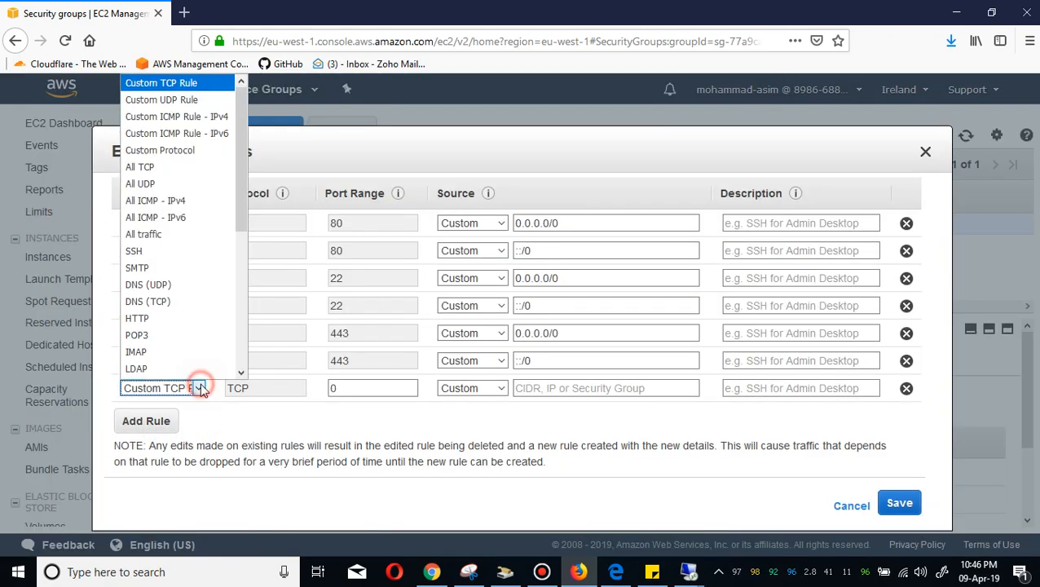
pyautogui.press('r')
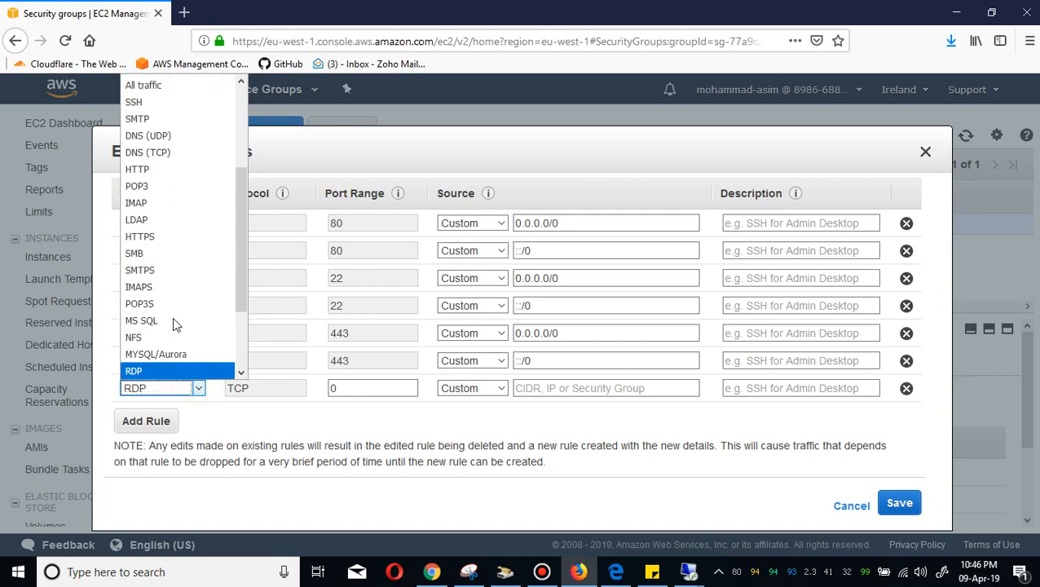
pyautogui.click(163, 367)
pyautogui.click(469, 388)
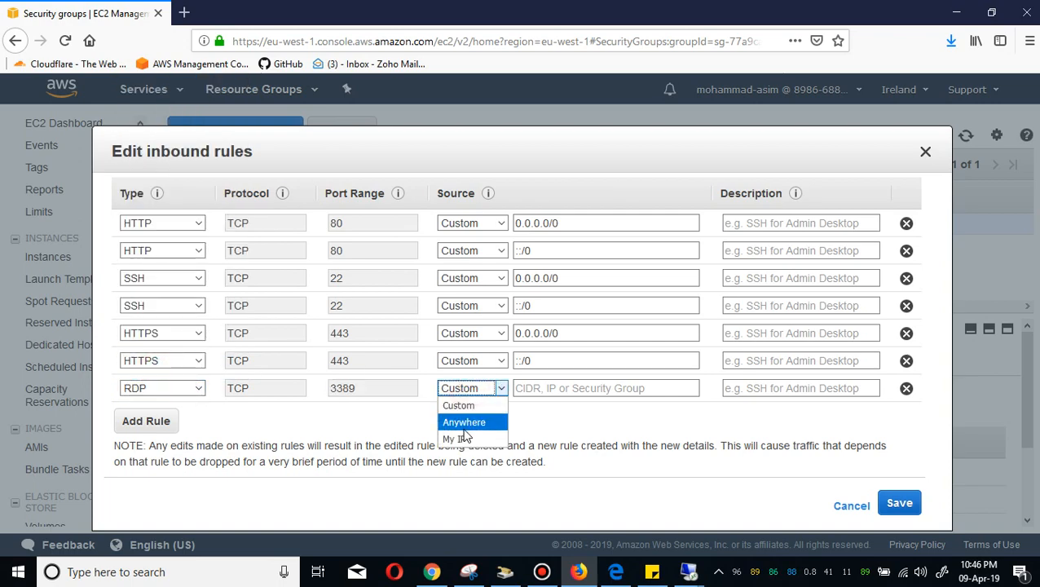
pyautogui.click(461, 436)
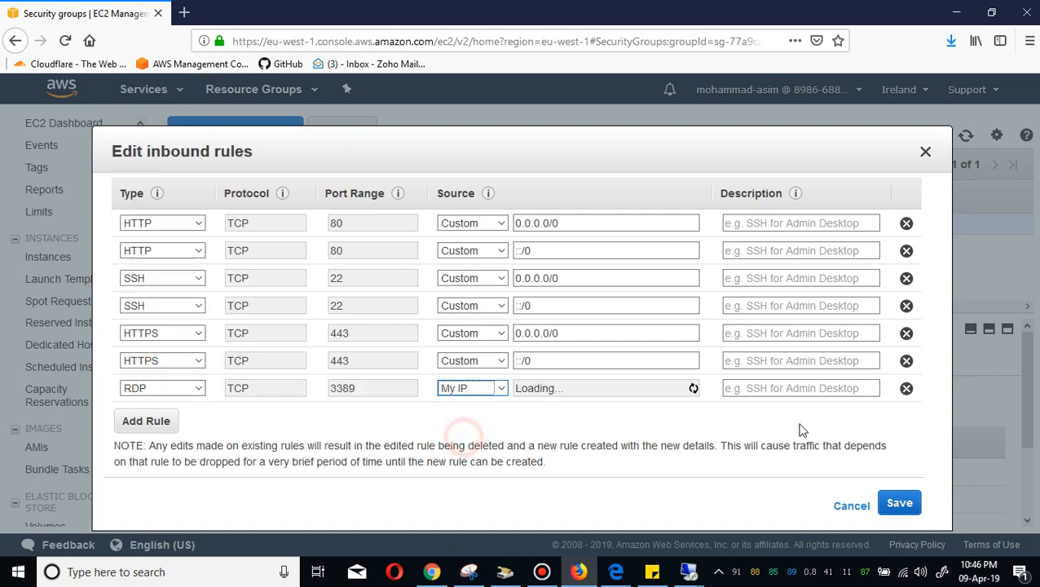
pyautogui.click(900, 503)
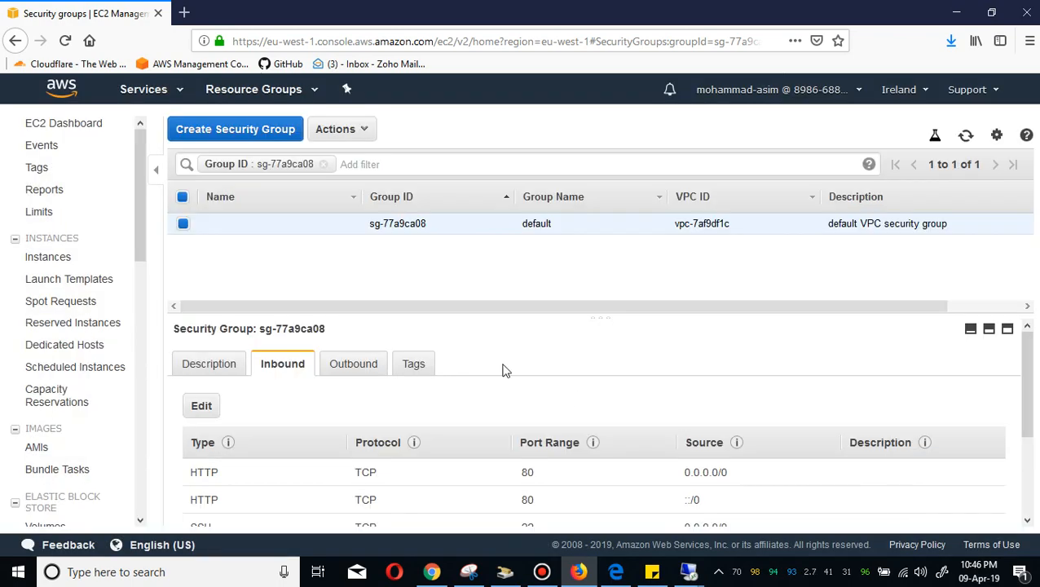
# Return to the Instances list, dismiss the Remote Desktop error and retry connecting to the Windows instance.
pyautogui.click(69, 261)
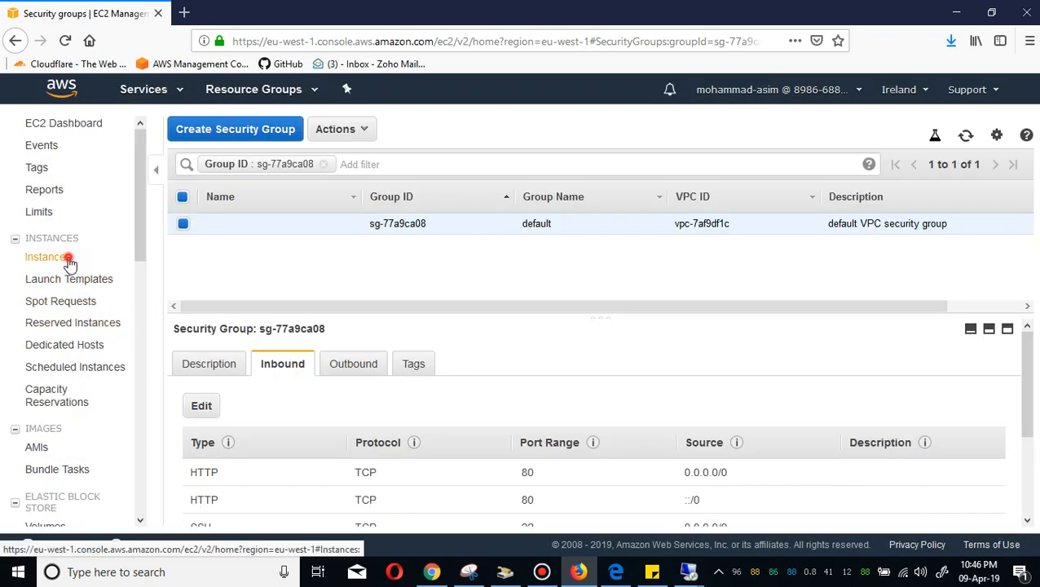
pyautogui.moveTo(691, 575)
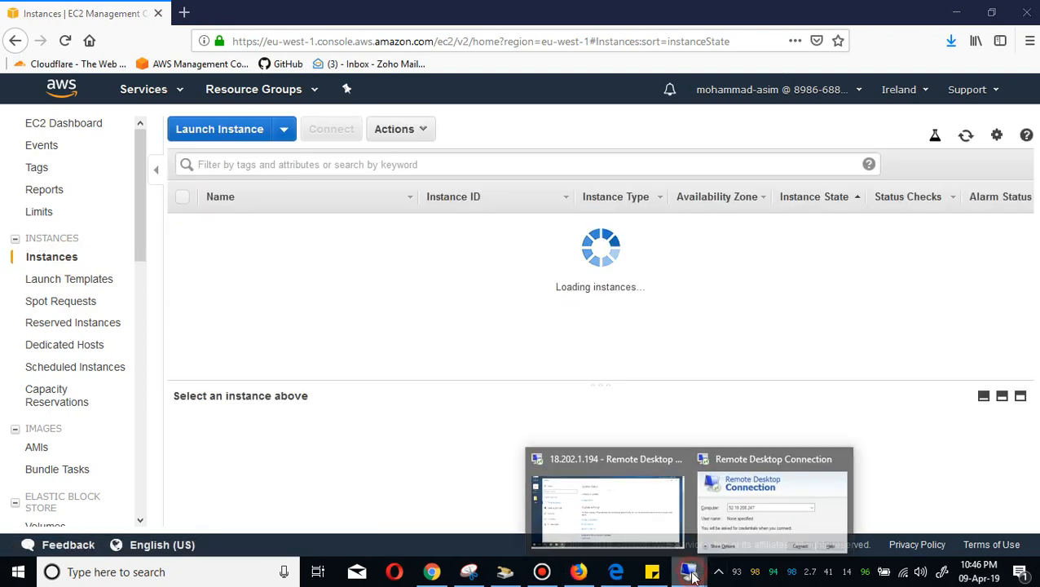
pyautogui.click(758, 505)
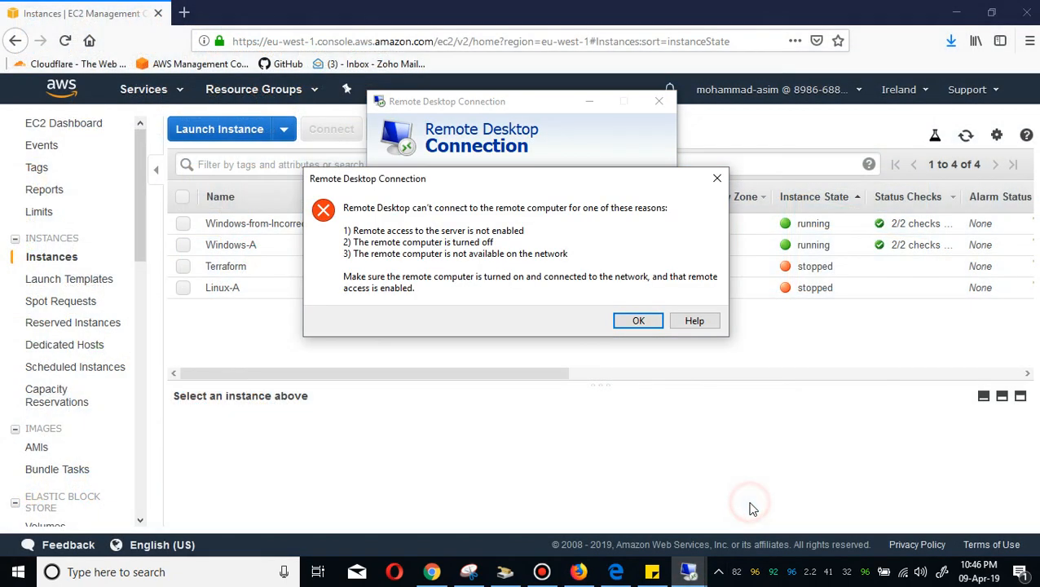
pyautogui.click(638, 321)
pyautogui.click(587, 267)
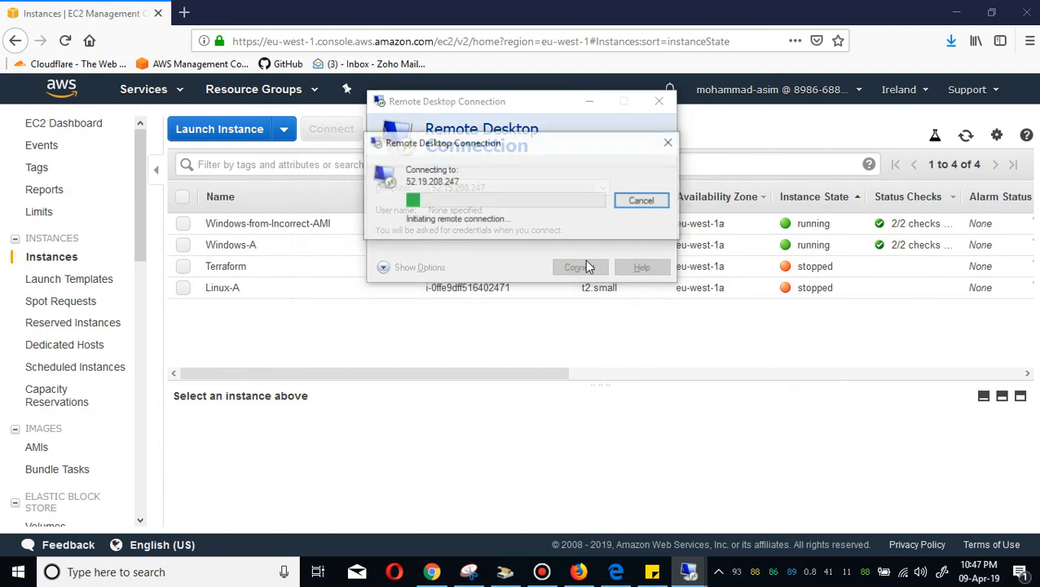
# Copy the saved Windows administrator password from the sticky note.
pyautogui.click(653, 573)
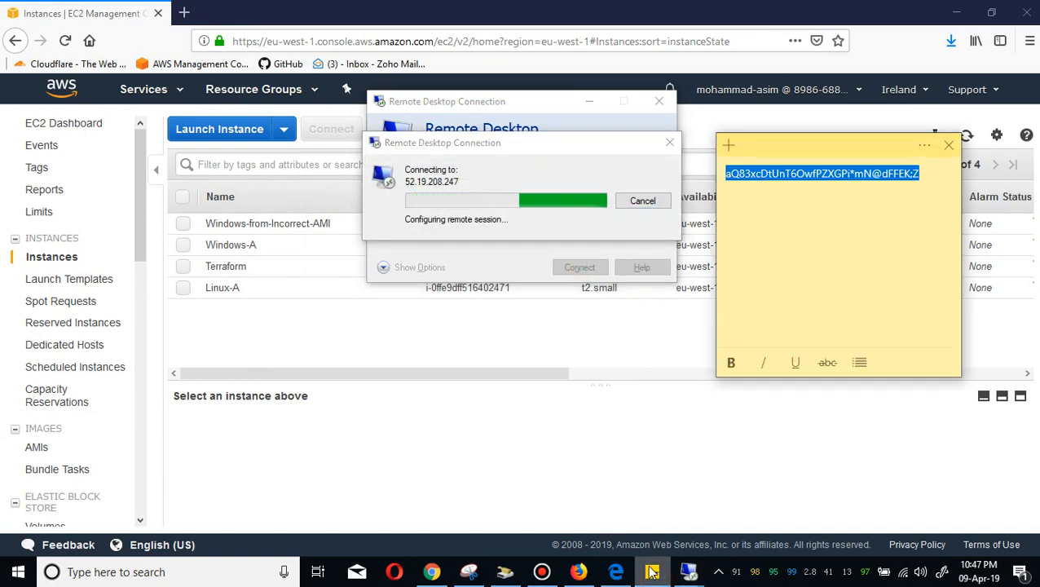
pyautogui.rightClick(770, 173)
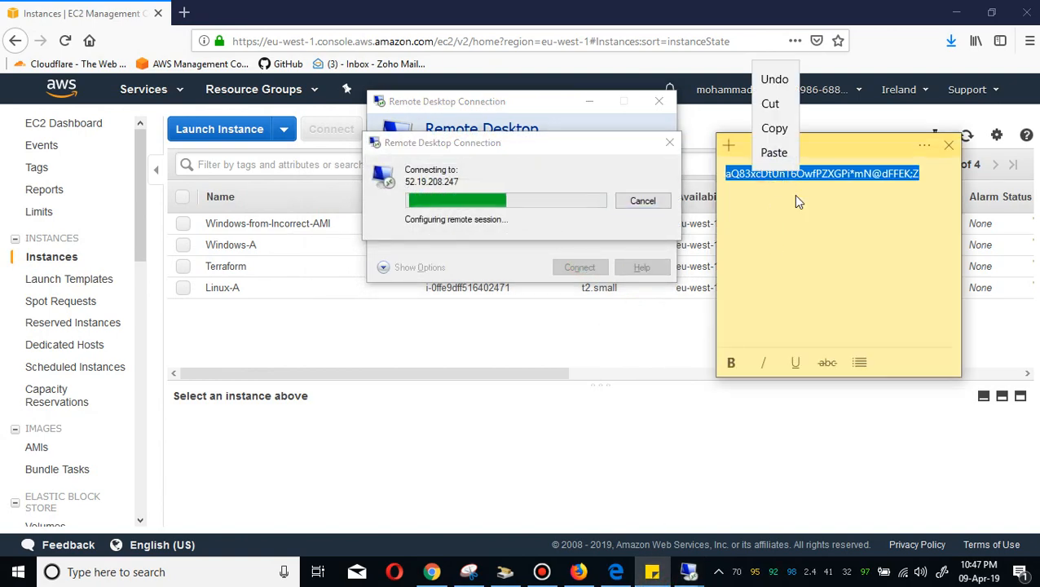
pyautogui.click(774, 128)
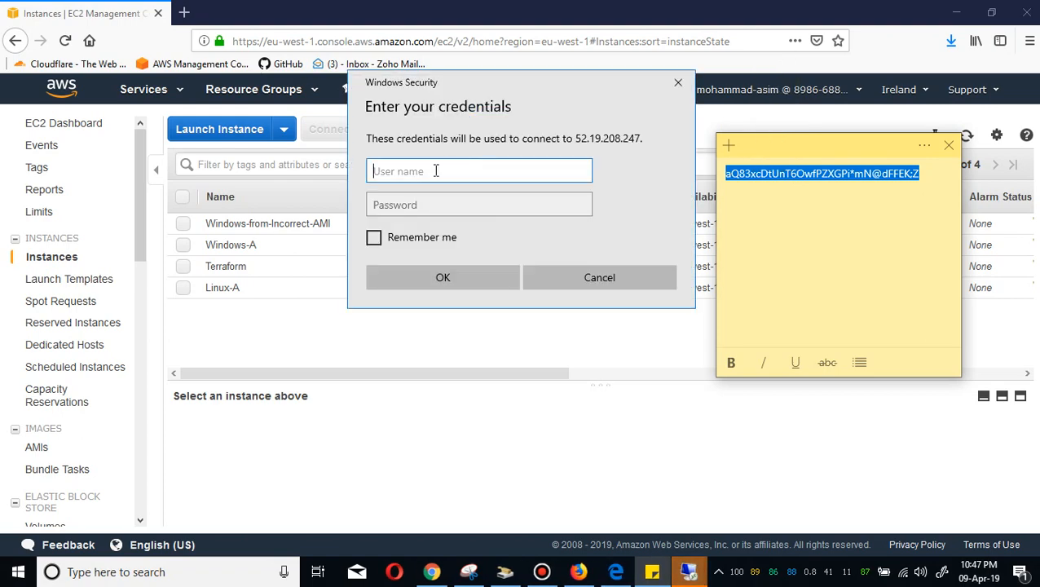
# Sign in as Administrator by pasting the account password, then accept the untrusted certificate to continue connecting.
pyautogui.click(436, 170)
pyautogui.write('A')
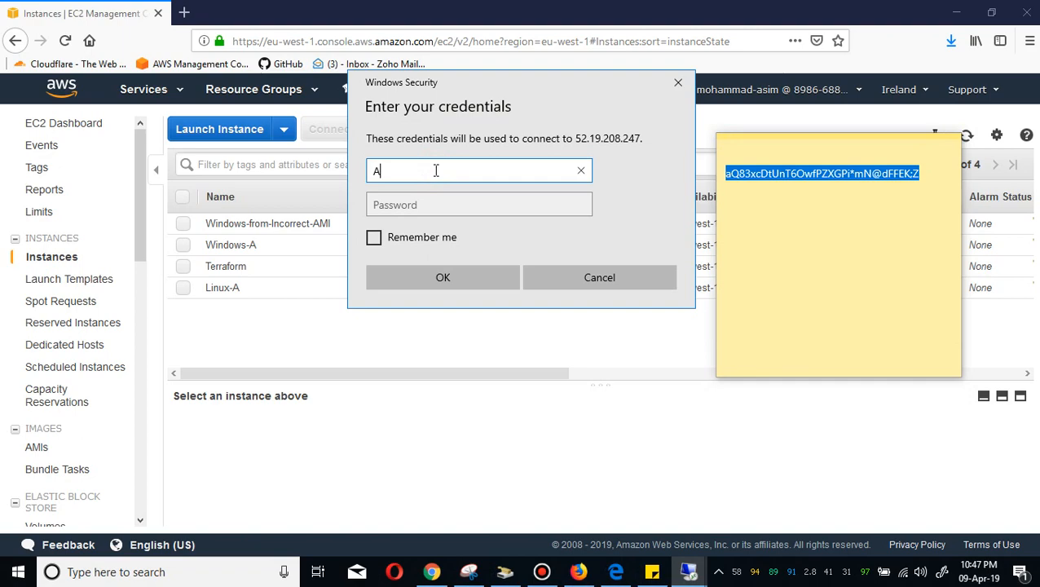
pyautogui.write('dministrator')
pyautogui.press('Tab')
pyautogui.hotkey('ctrl', 'v')
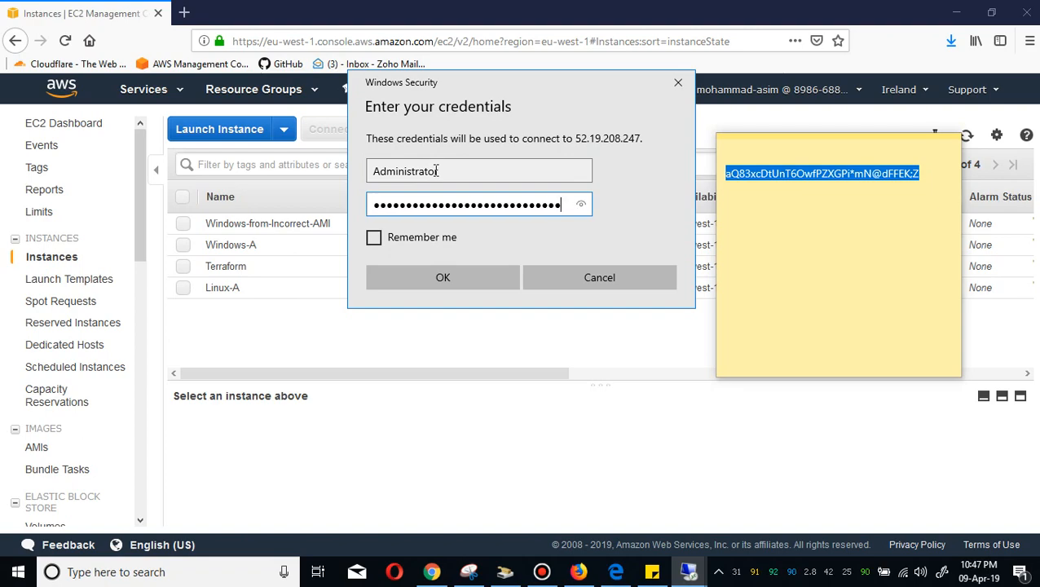
pyautogui.click(432, 277)
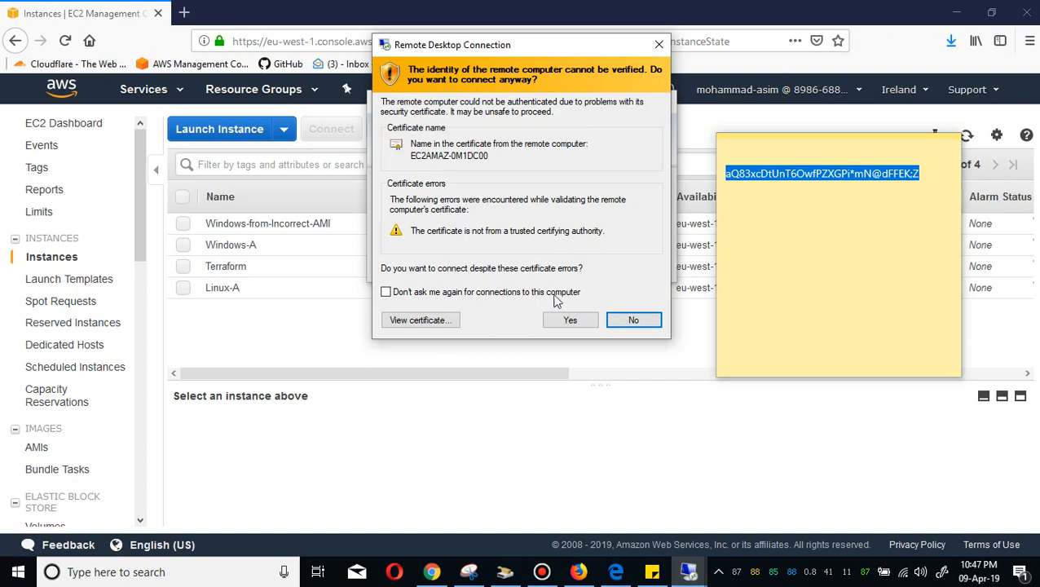
pyautogui.click(570, 320)
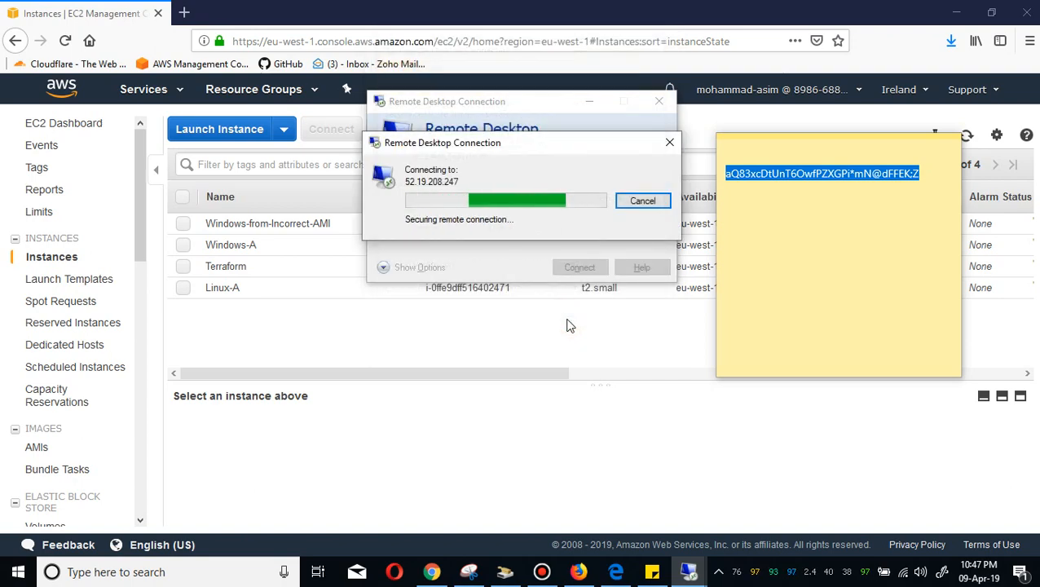
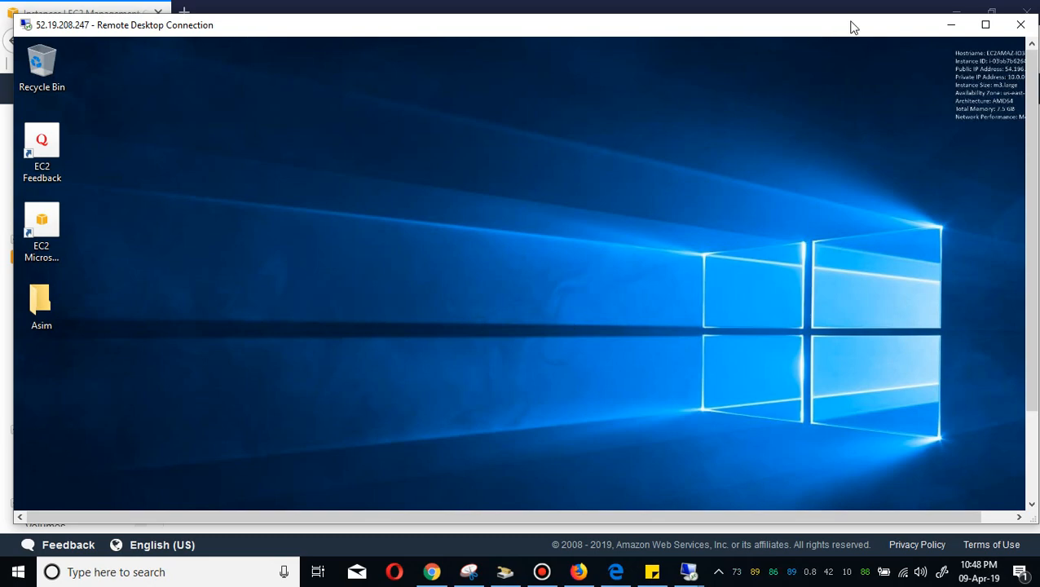
# Close the Remote Desktop session to the Windows instance and confirm the disconnect.
pyautogui.click(1031, 27)
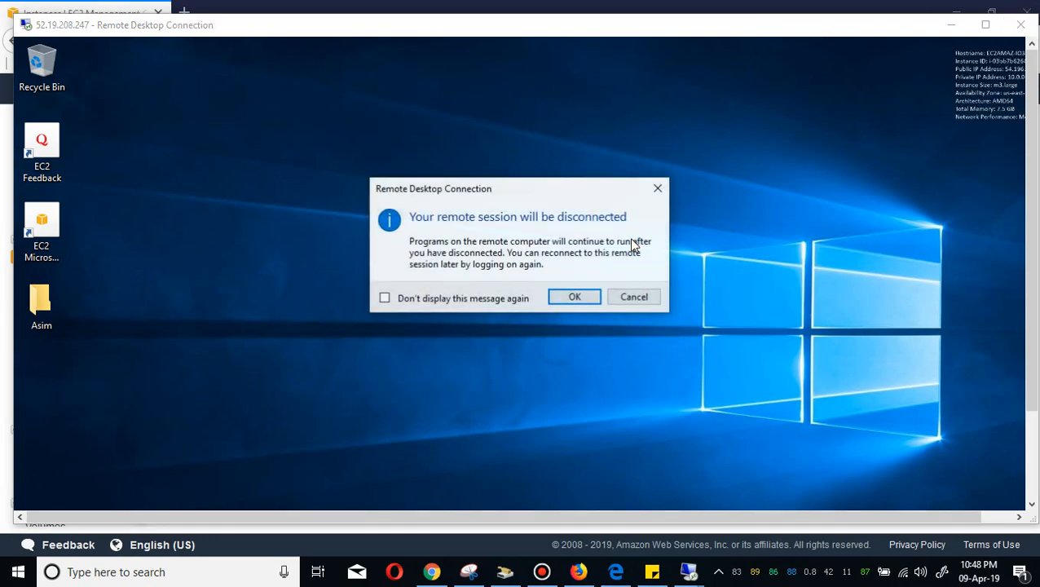
pyautogui.click(576, 293)
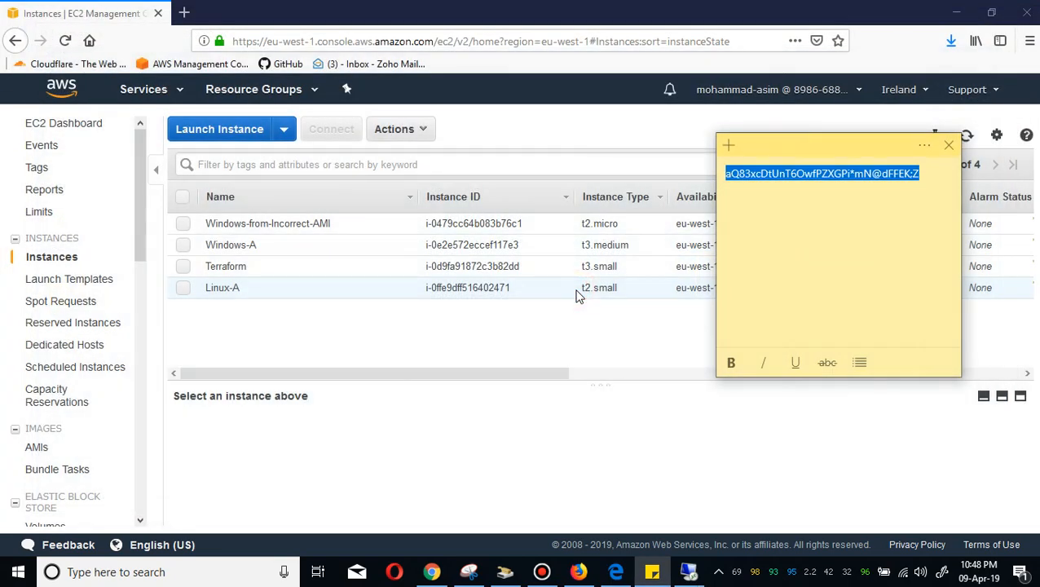
# Try to retrieve the Windows password for the Windows-from-Incorrect-AMI instance, then close the connect dialog.
pyautogui.click(300, 222)
pyautogui.click(227, 225)
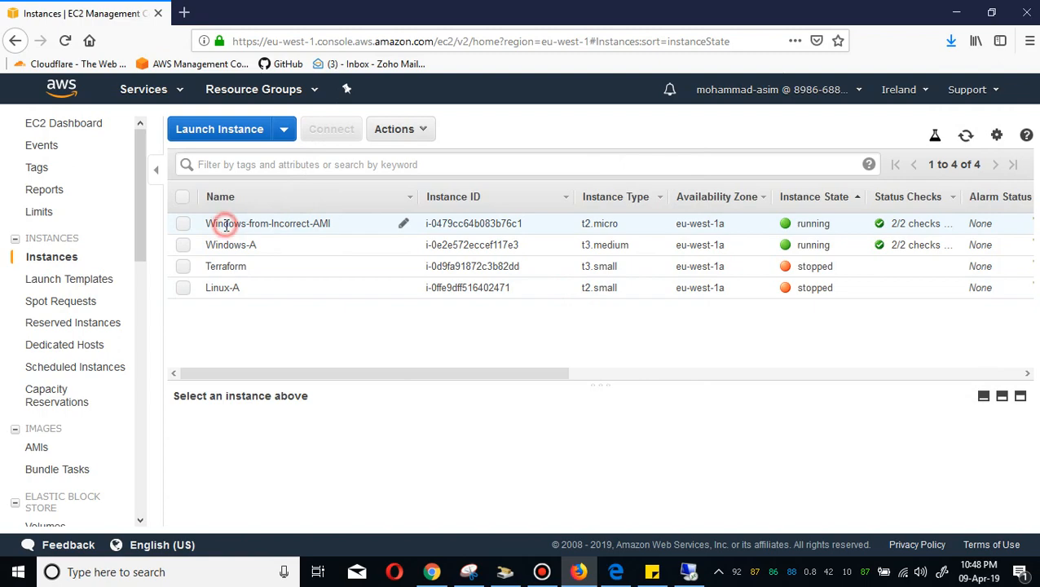
pyautogui.click(346, 130)
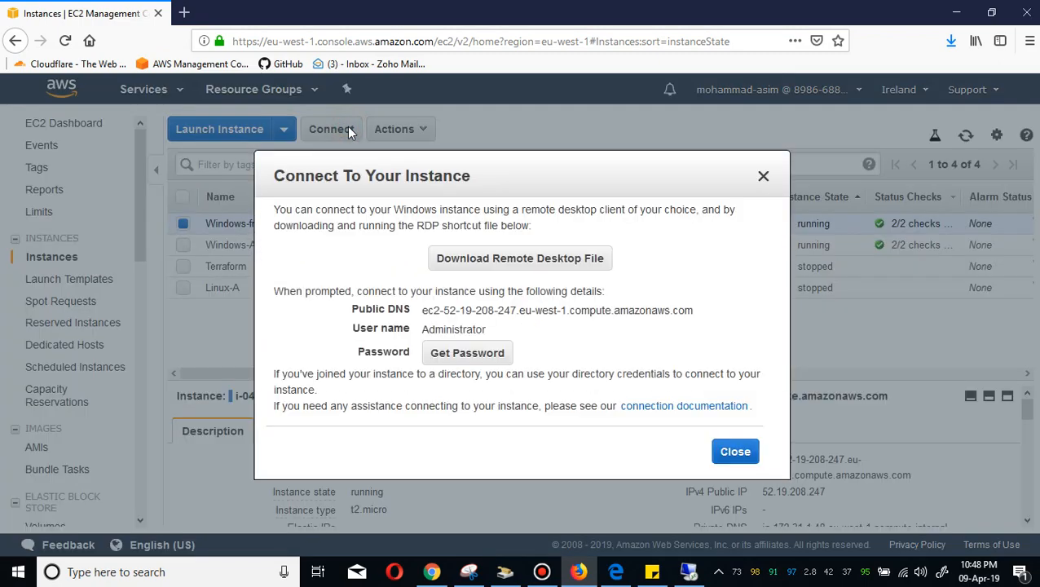
pyautogui.click(480, 354)
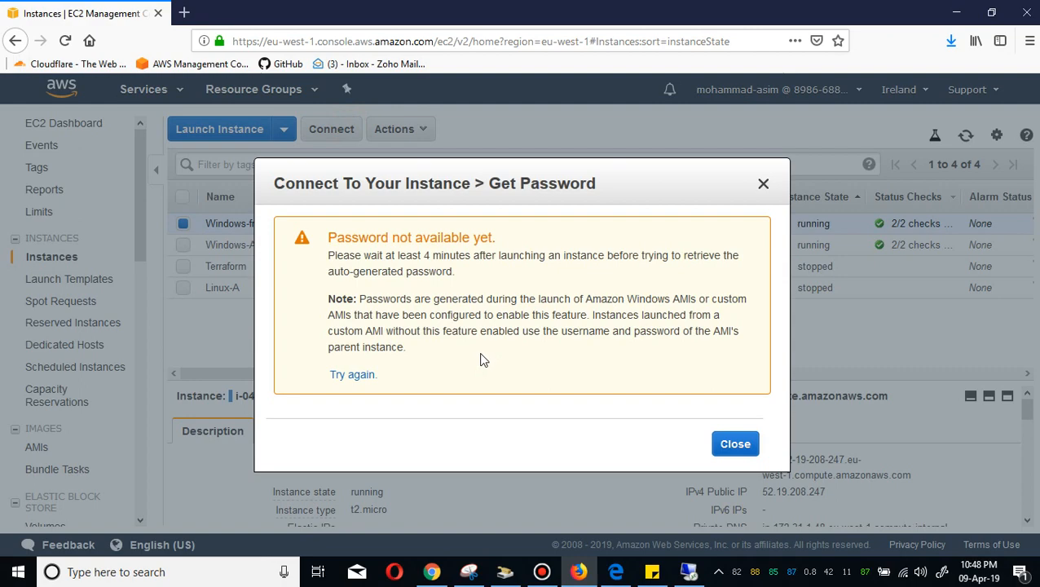
pyautogui.click(735, 444)
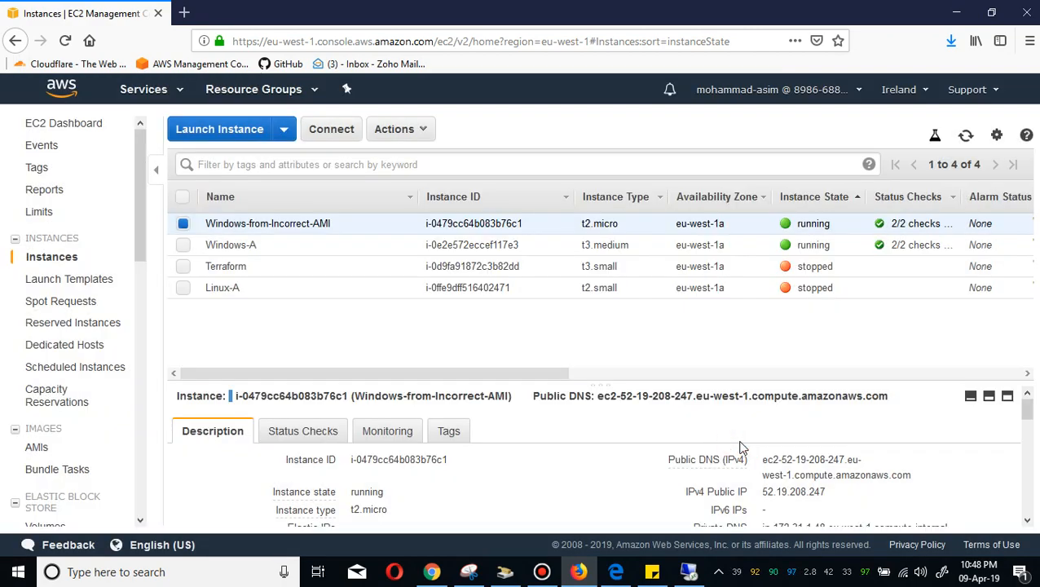
# Terminate the Windows-from-Incorrect-AMI instance.
pyautogui.rightClick(182, 223)
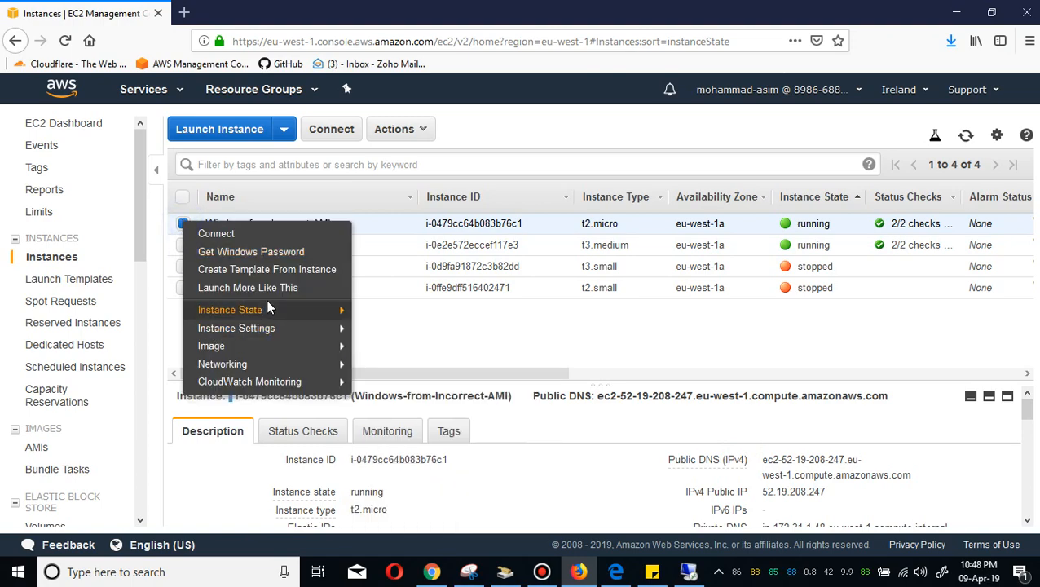
pyautogui.moveTo(329, 315)
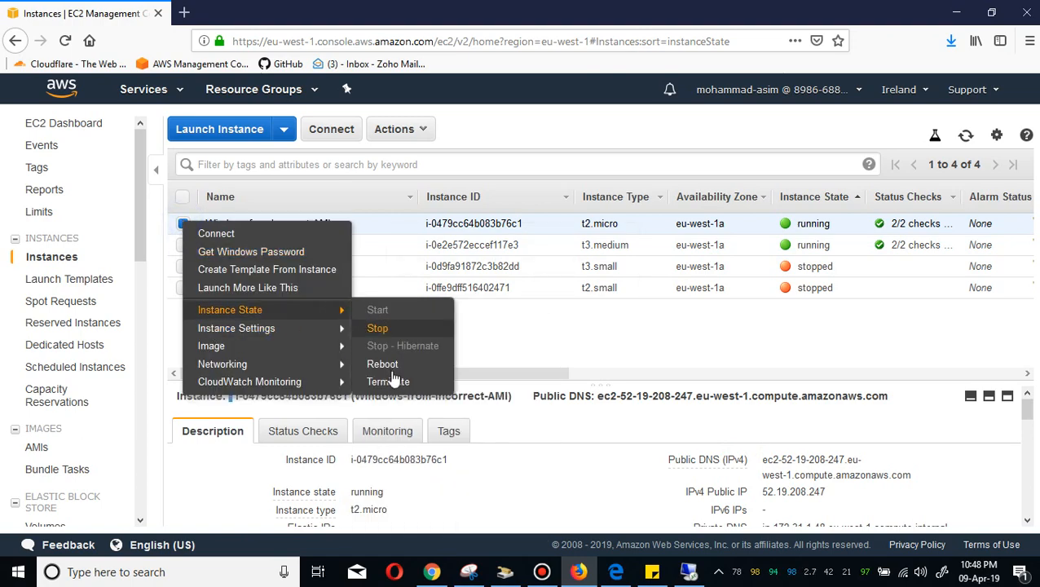
pyautogui.click(396, 381)
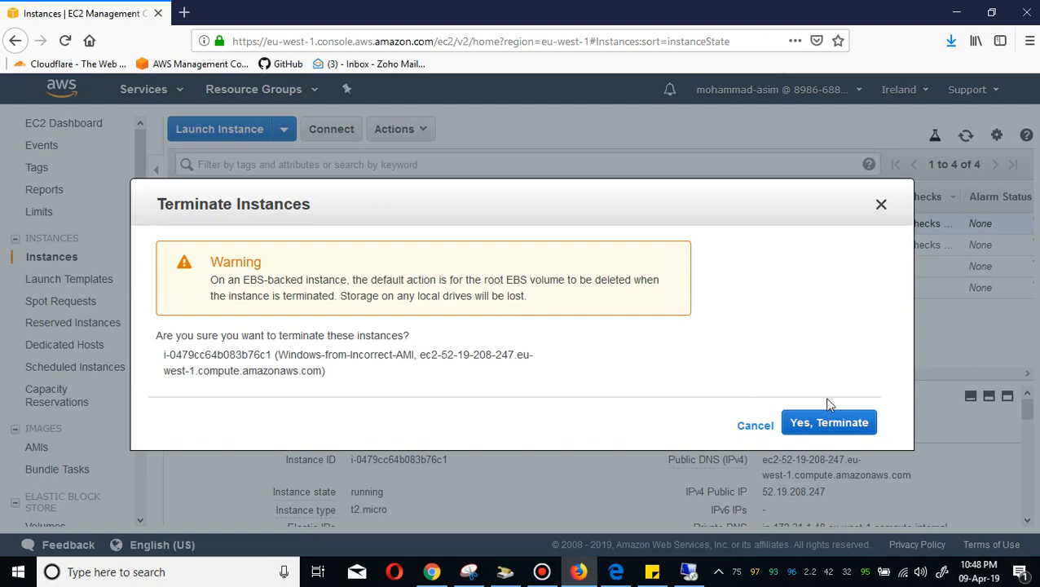
pyautogui.click(833, 424)
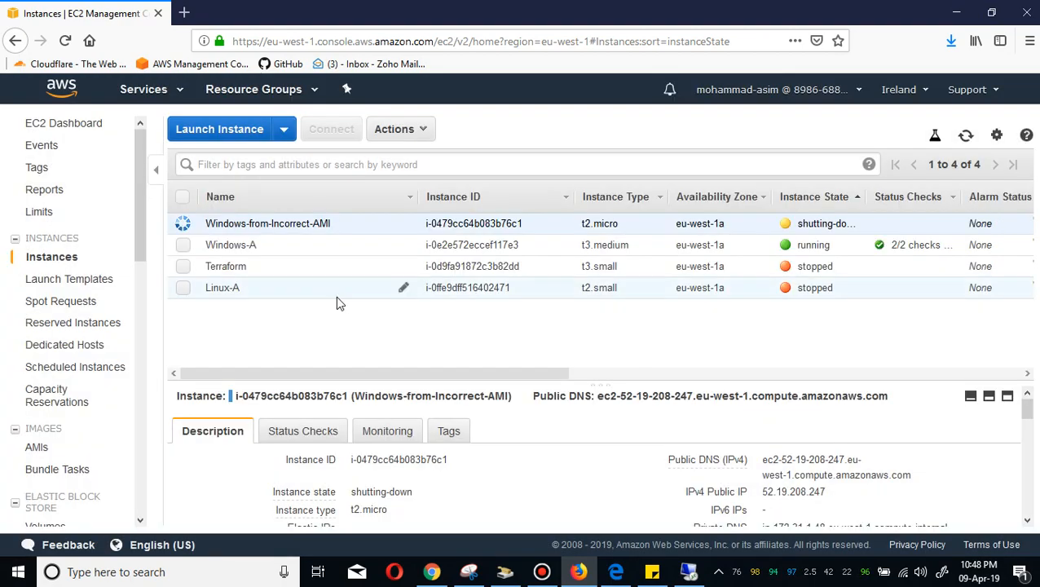
# Create an image from the Linux-A instance, naming it Linux-A with the description Linux-A.
pyautogui.click(266, 298)
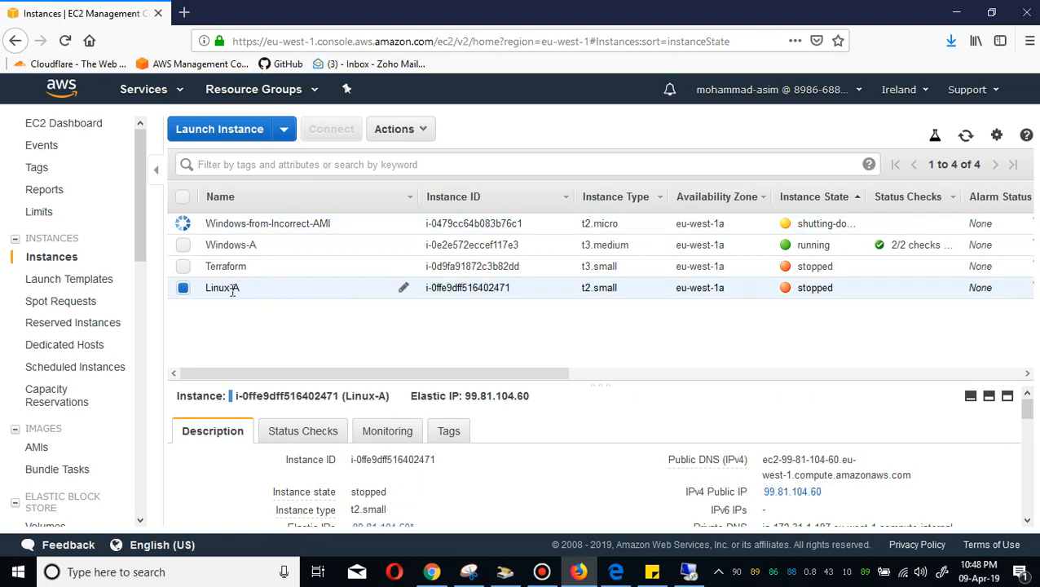
pyautogui.rightClick(231, 288)
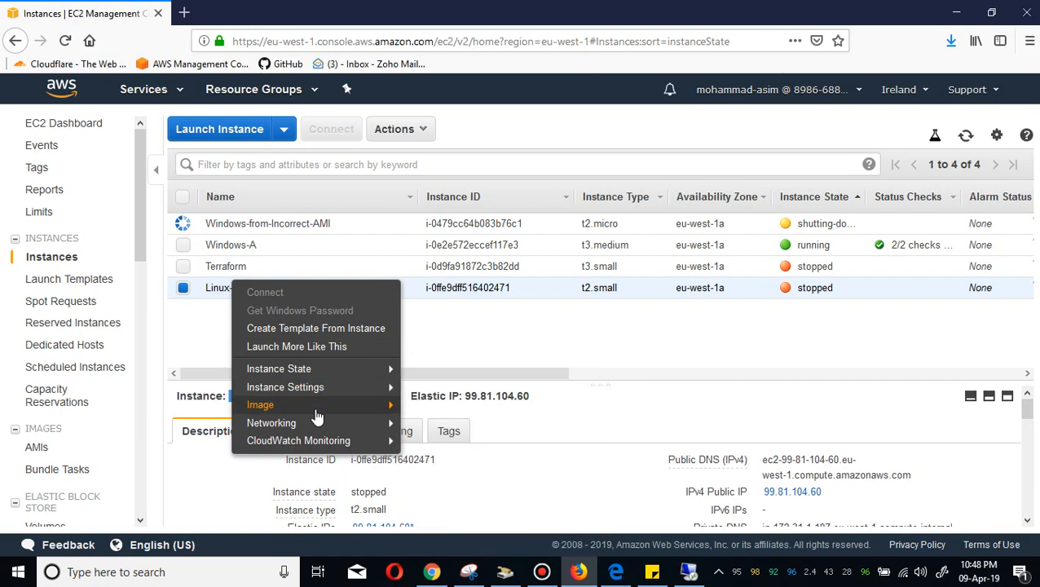
pyautogui.moveTo(316, 412)
pyautogui.click(444, 404)
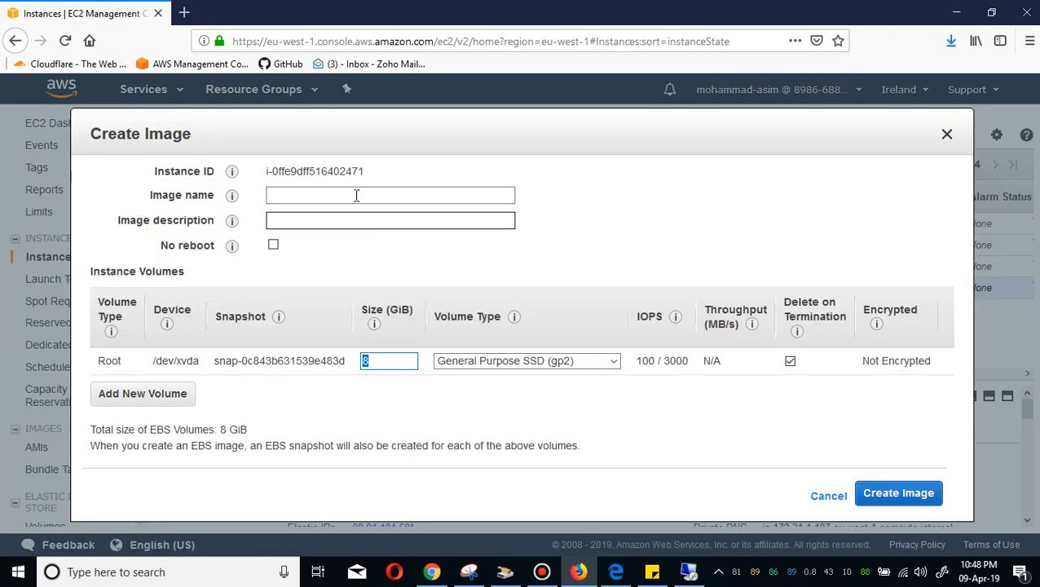
pyautogui.click(356, 196)
pyautogui.write('Linux-A')
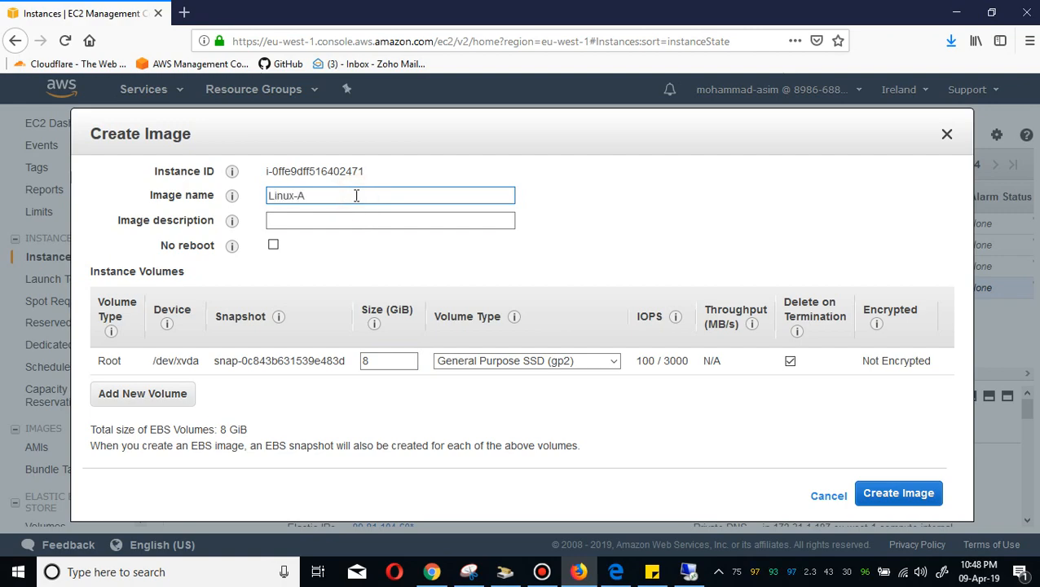
pyautogui.press('Tab')
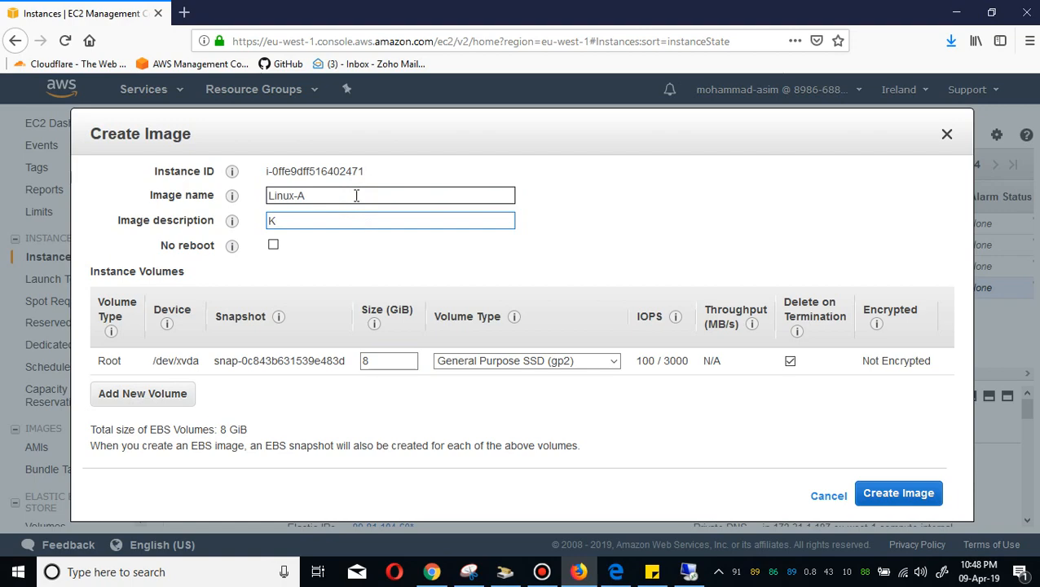
pyautogui.write('Linux-A')
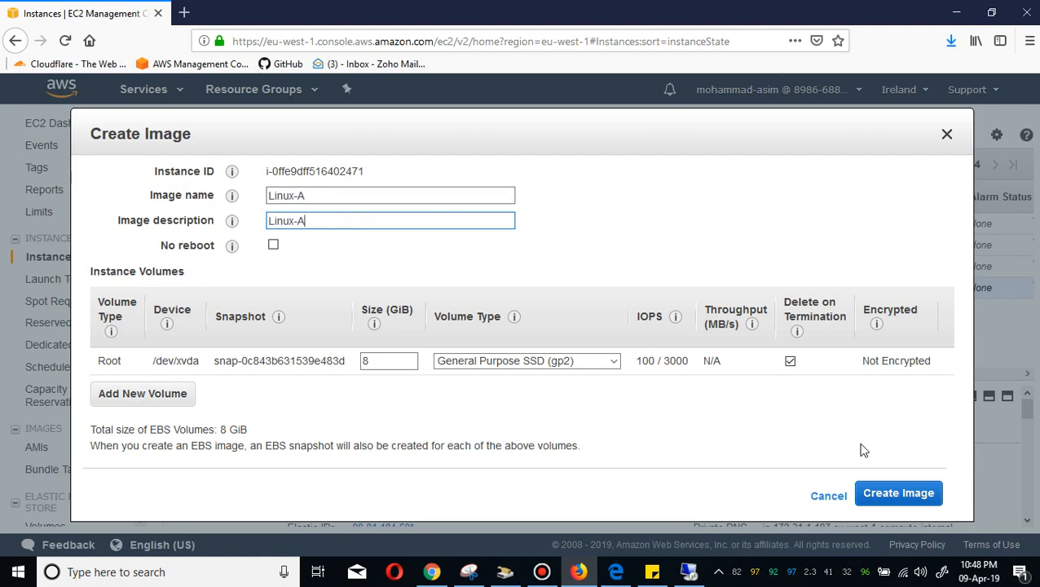
pyautogui.click(904, 499)
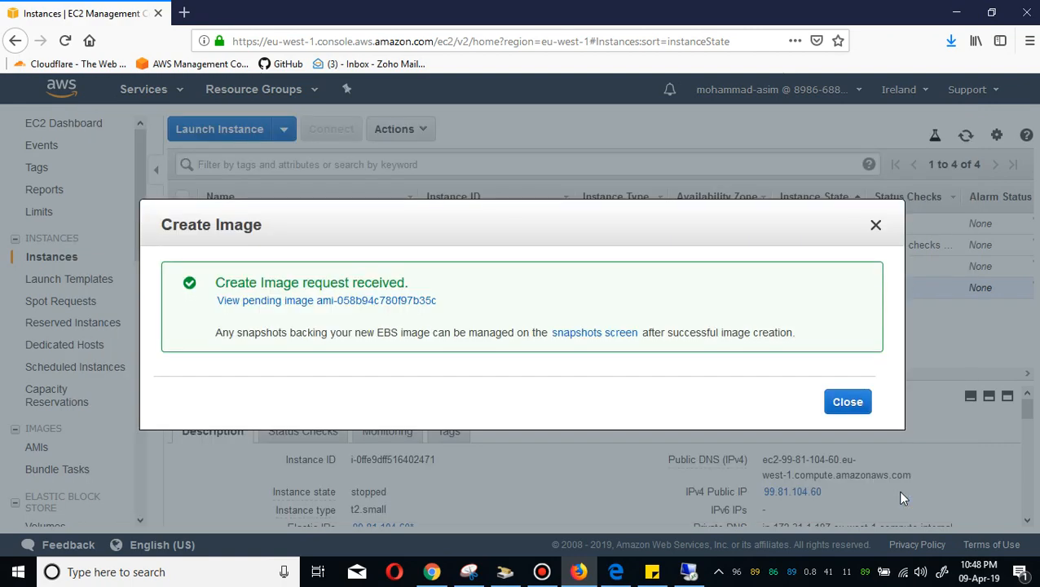
pyautogui.click(848, 403)
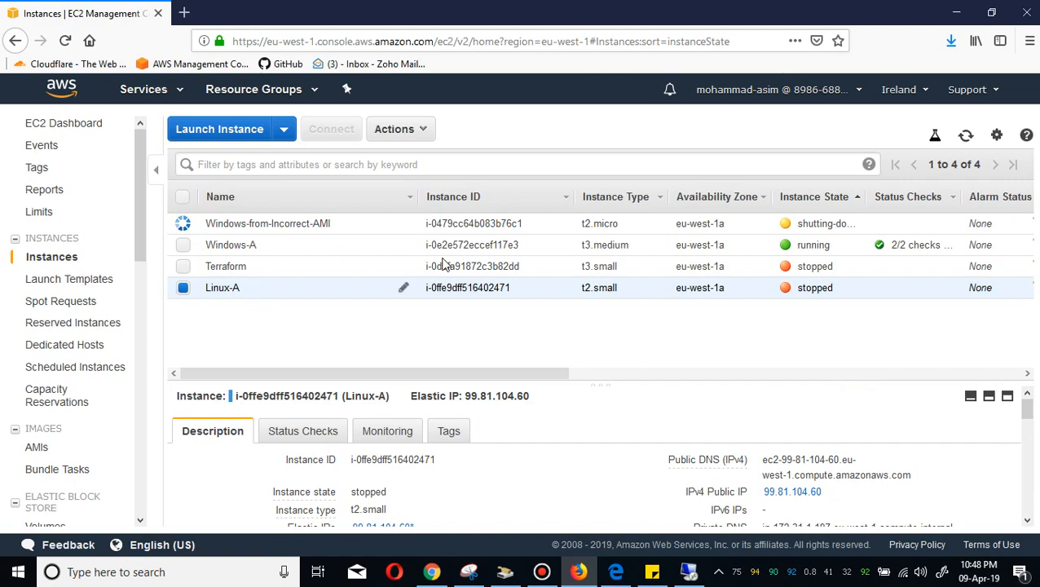
# Check the remote Windows update status and review the ec2-Windows-AMI notes in the GitHub repository.
pyautogui.click(689, 571)
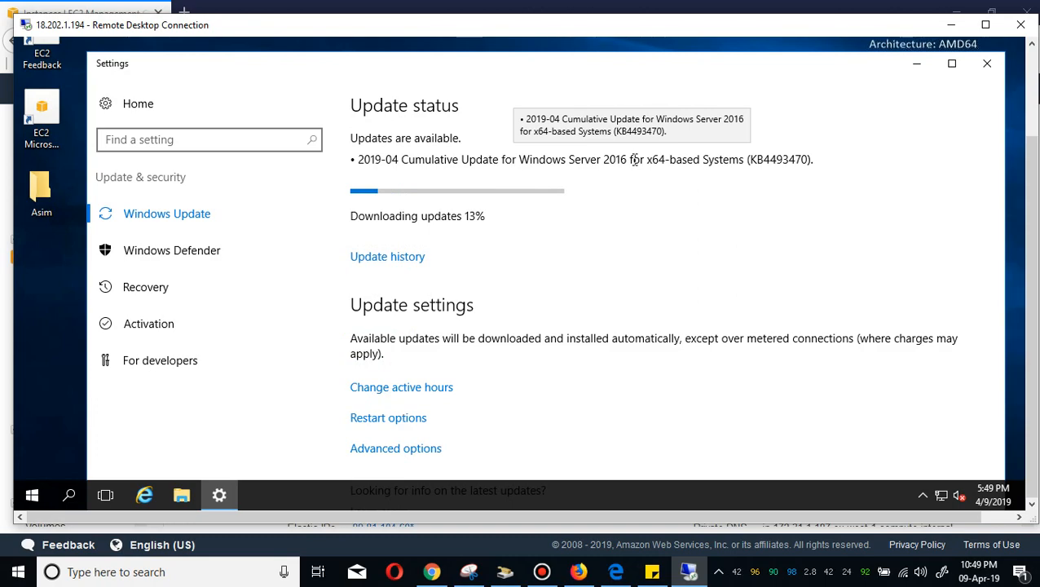
pyautogui.click(616, 574)
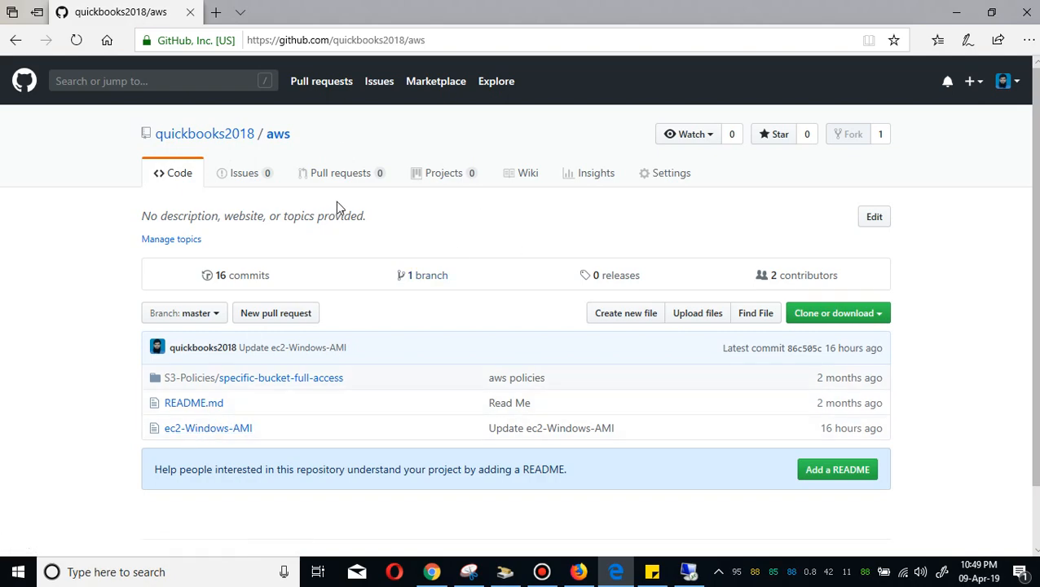
pyautogui.click(210, 429)
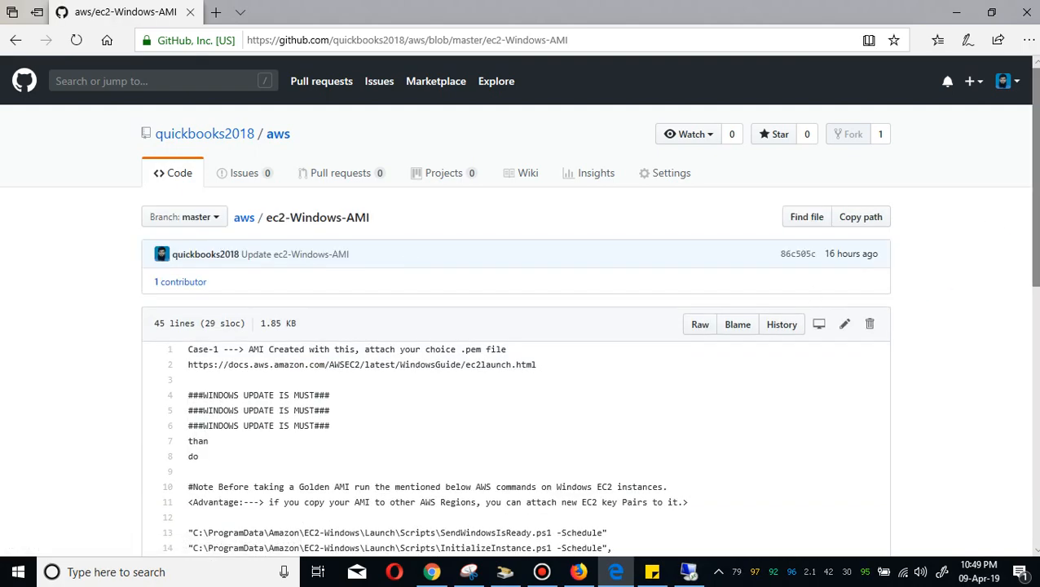
pyautogui.scroll(-1, 1032, 285)
pyautogui.scroll(-2, 385, 210)
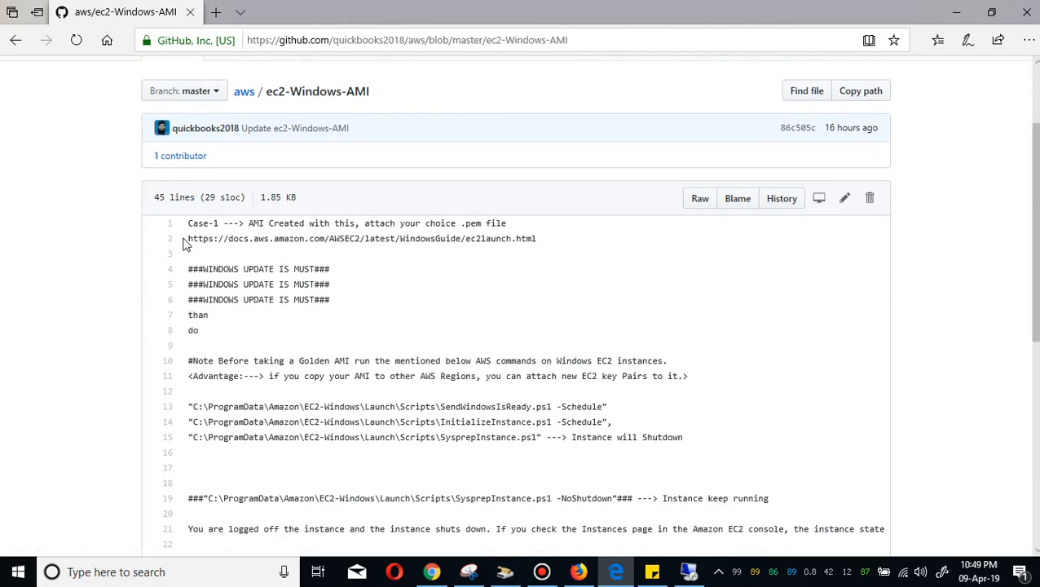
pyautogui.moveTo(185, 244); pyautogui.dragTo(541, 247)
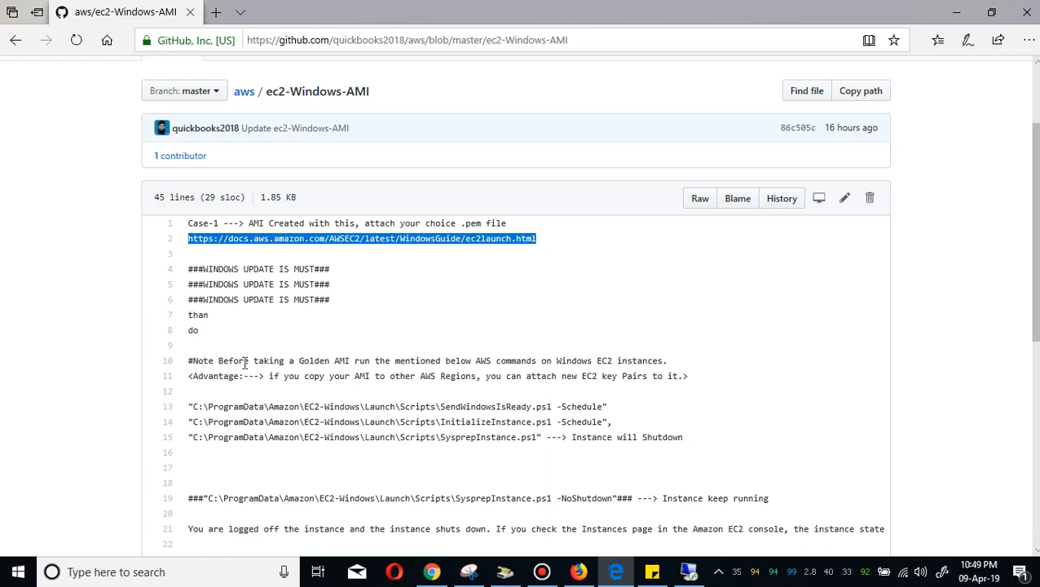
pyautogui.moveTo(193, 406); pyautogui.dragTo(603, 410)
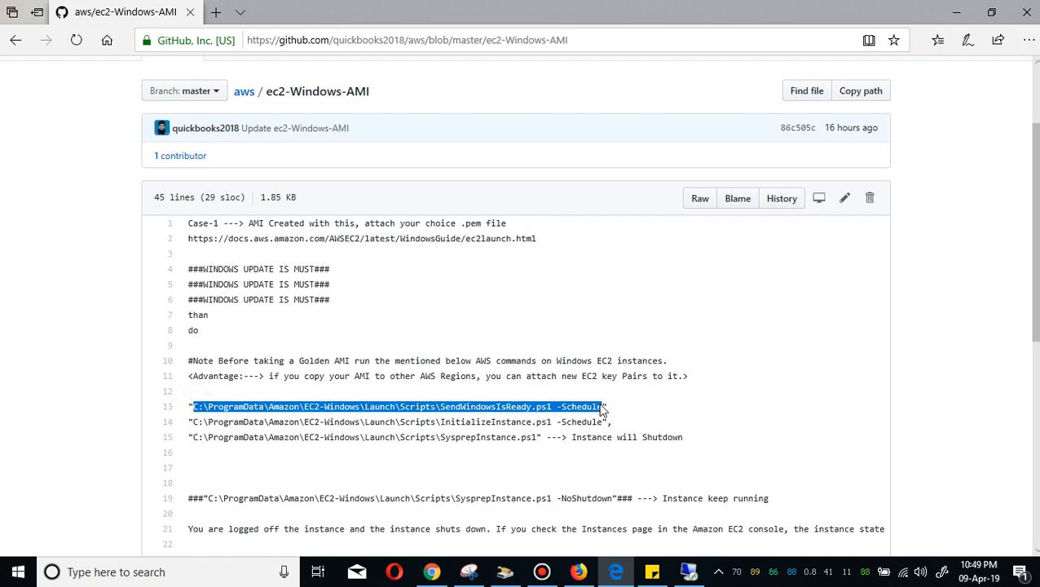
# Minimize the Remote Desktop window and return to the EC2 console.
pyautogui.click(689, 571)
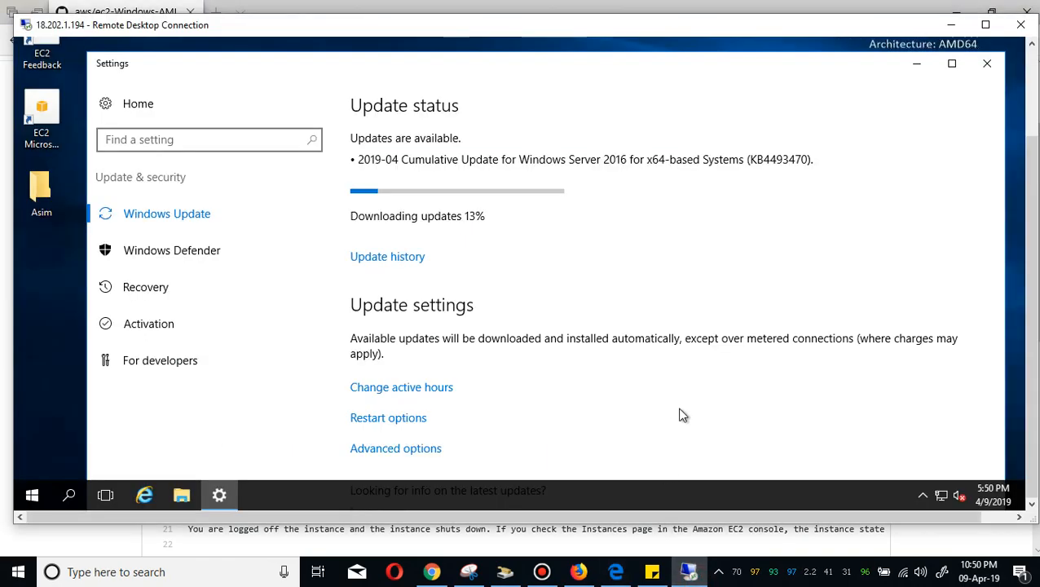
pyautogui.click(615, 573)
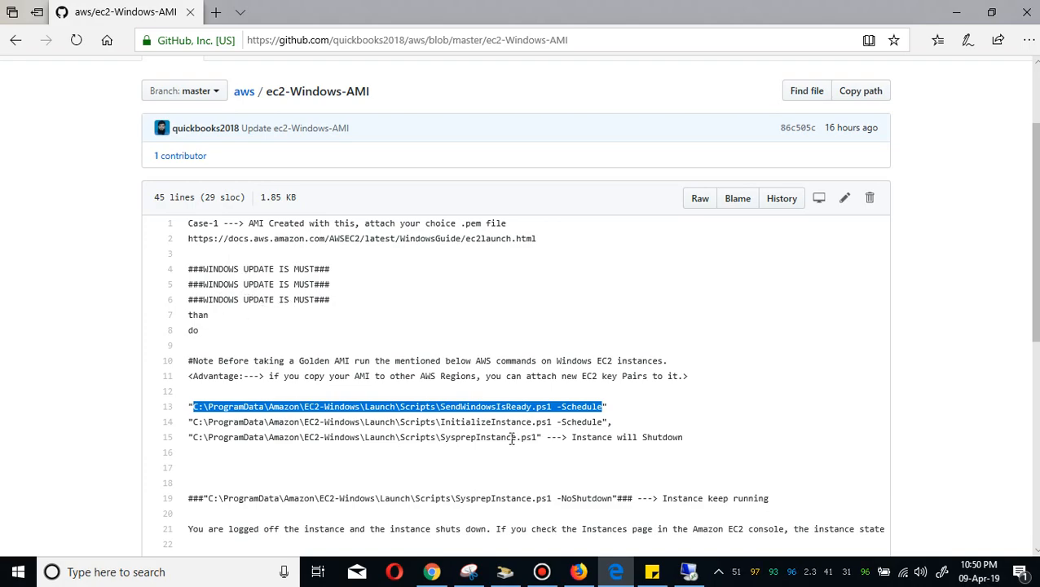
pyautogui.click(688, 573)
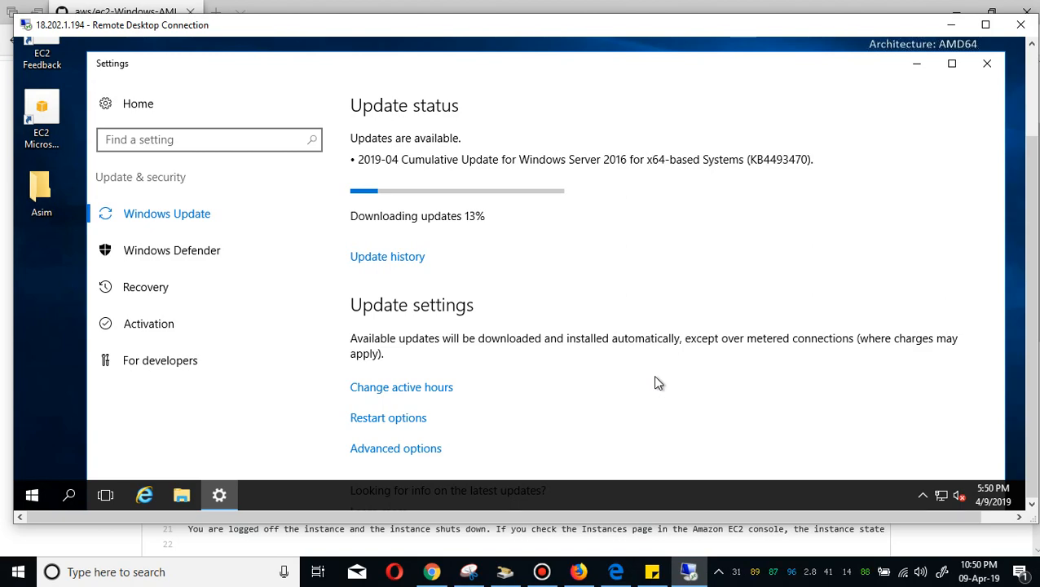
pyautogui.click(948, 25)
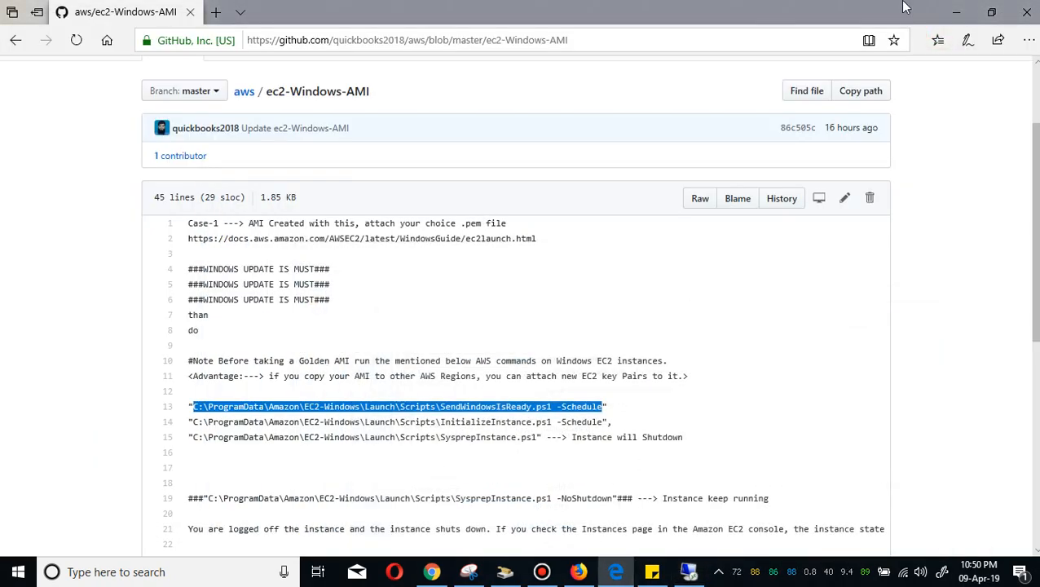
pyautogui.click(578, 571)
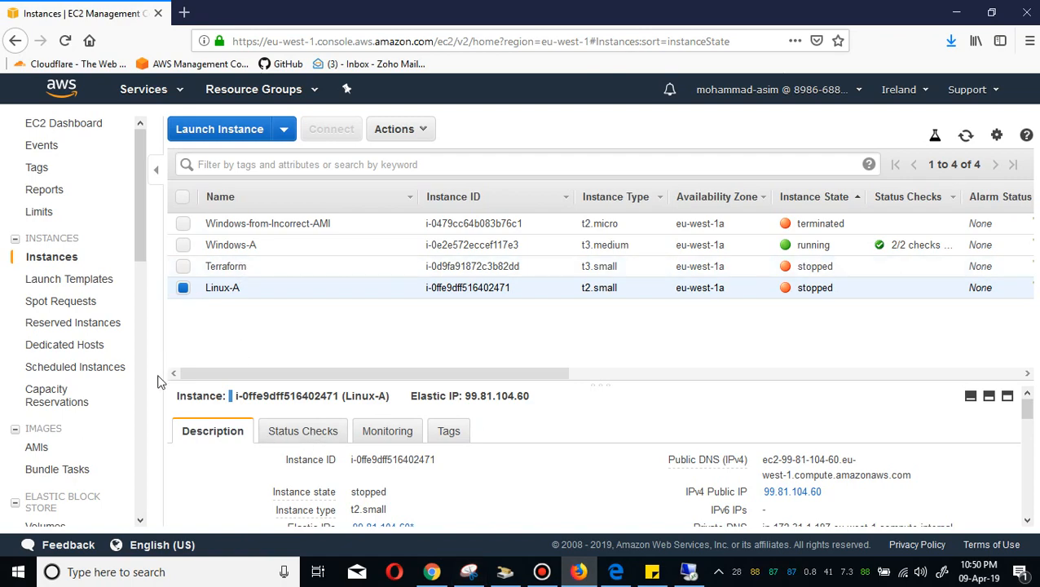
# Among the AMIs, set the name of the new Linux-A image to Linux-A.
pyautogui.click(65, 448)
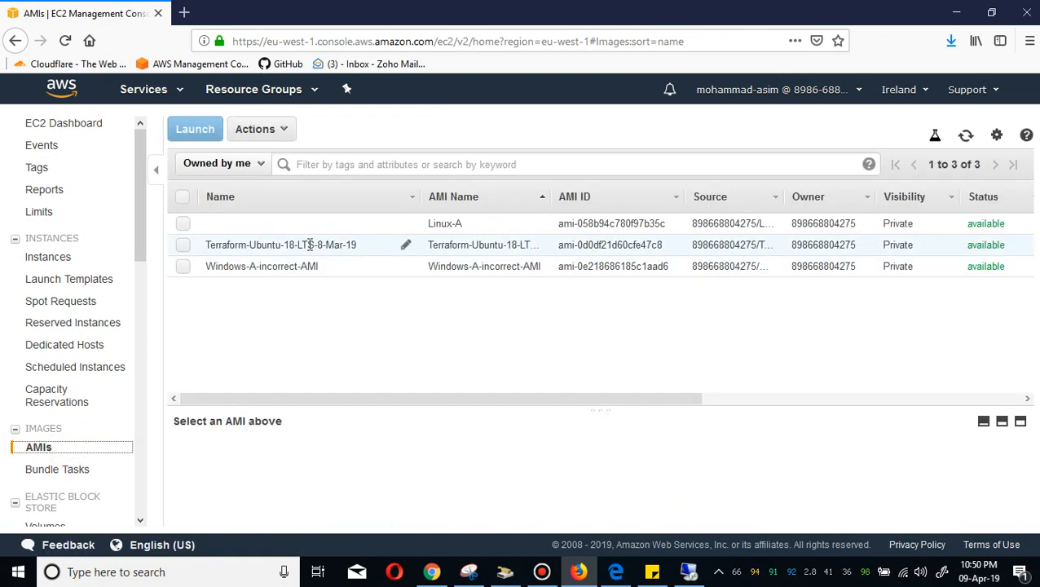
pyautogui.click(404, 223)
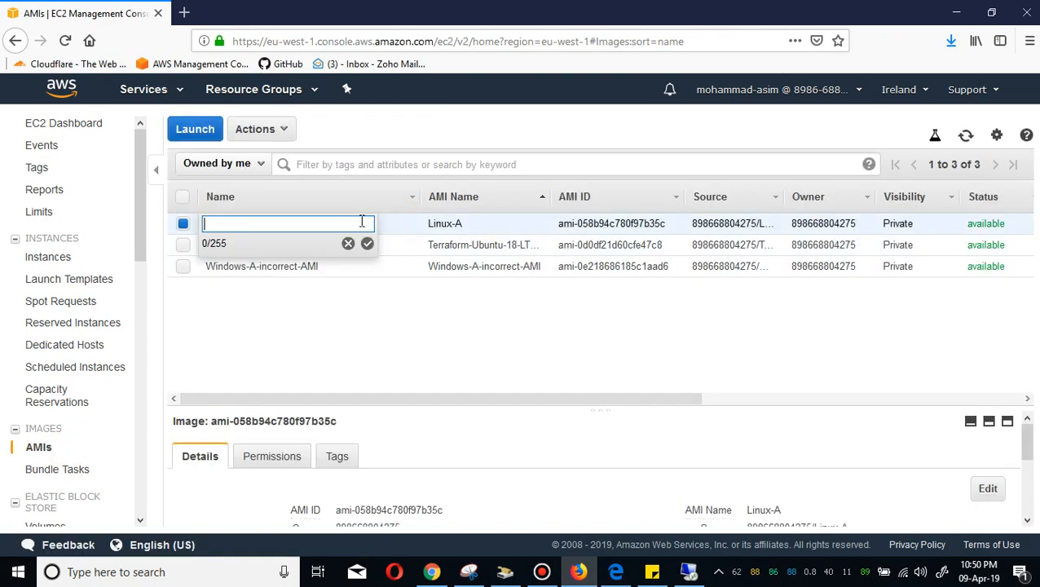
pyautogui.write('Linux-A')
pyautogui.press('Return')
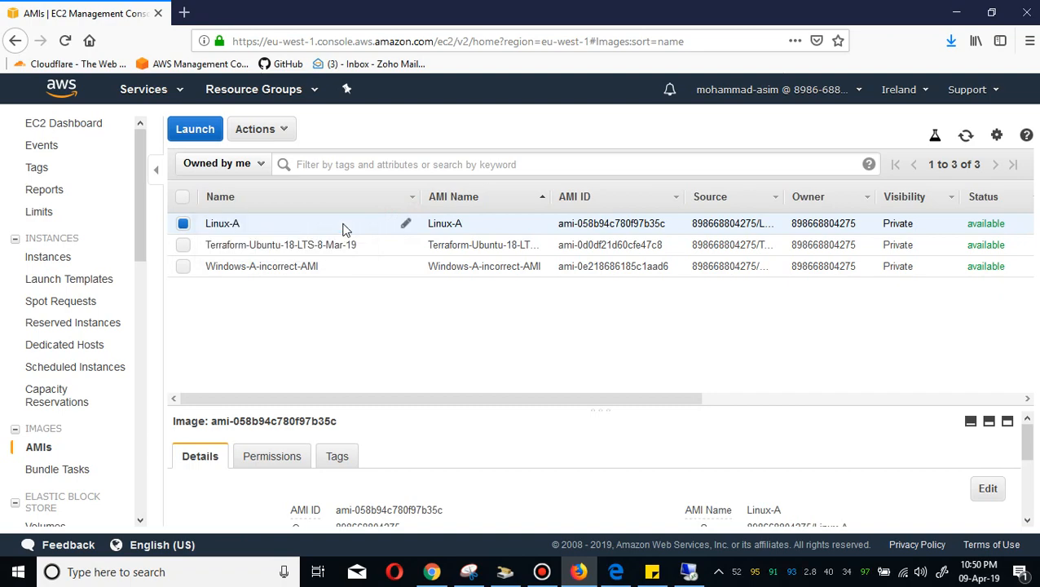
# Launch a new instance from the Linux-A AMI, choosing the t2.medium instance type.
pyautogui.click(318, 226)
pyautogui.rightClick(320, 228)
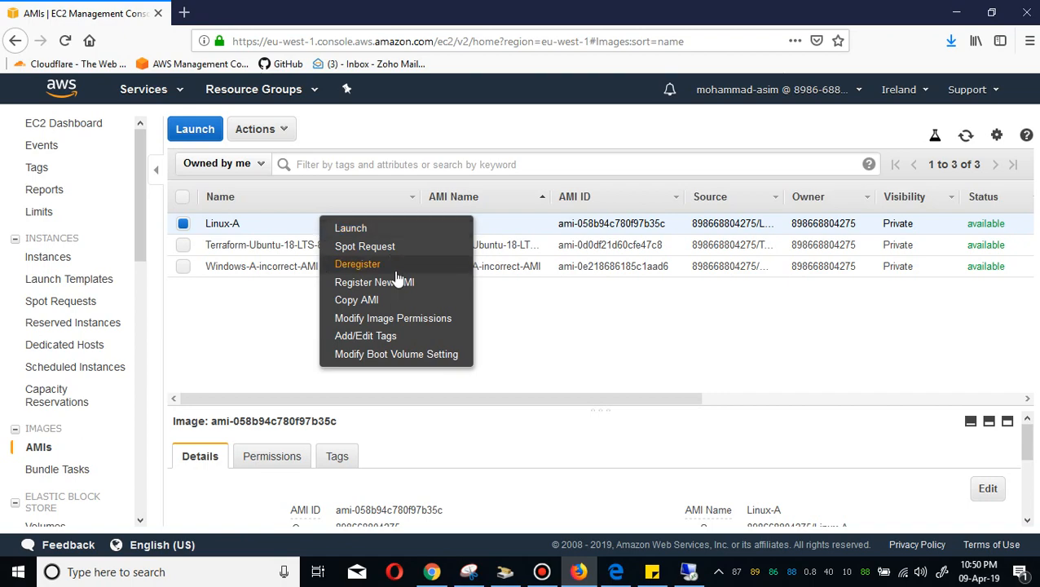
pyautogui.click(369, 228)
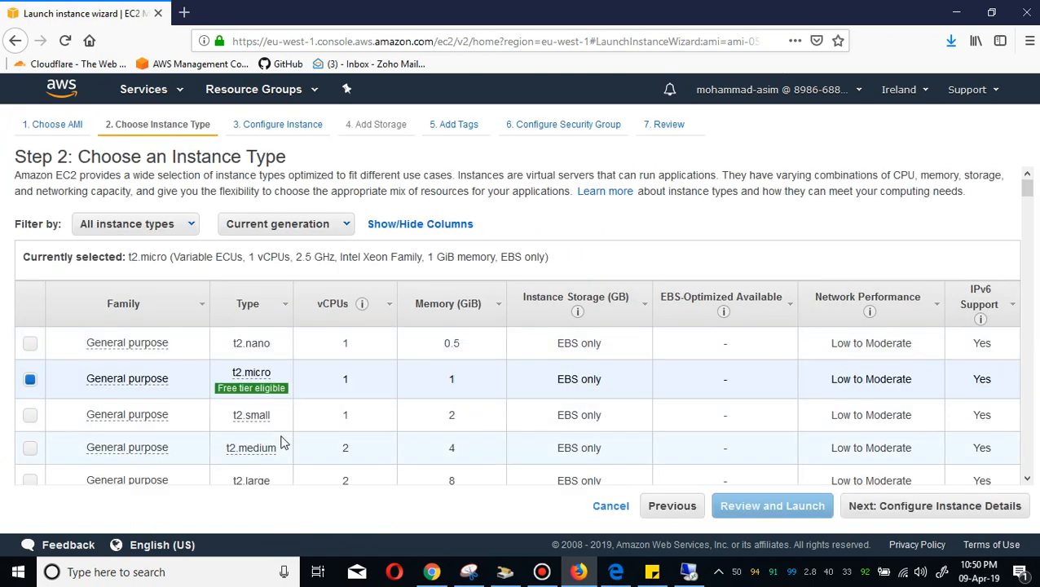
pyautogui.moveTo(259, 456)
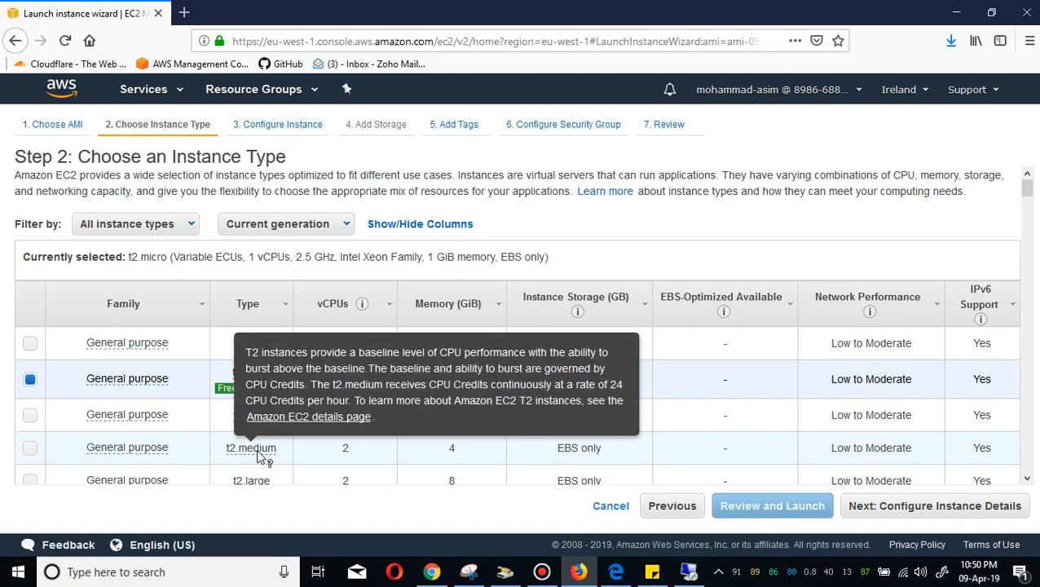
pyautogui.click(168, 447)
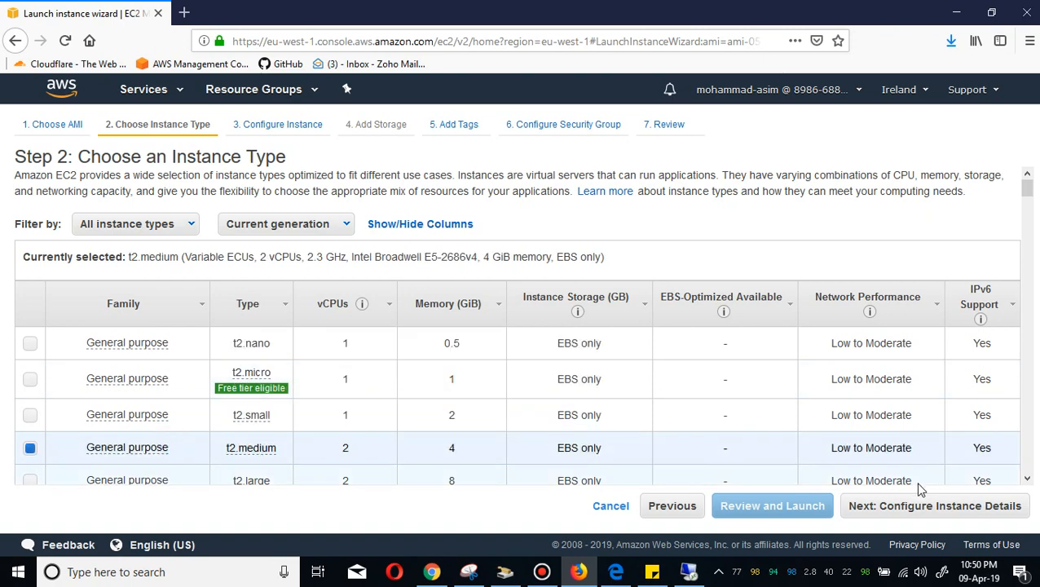
pyautogui.click(911, 509)
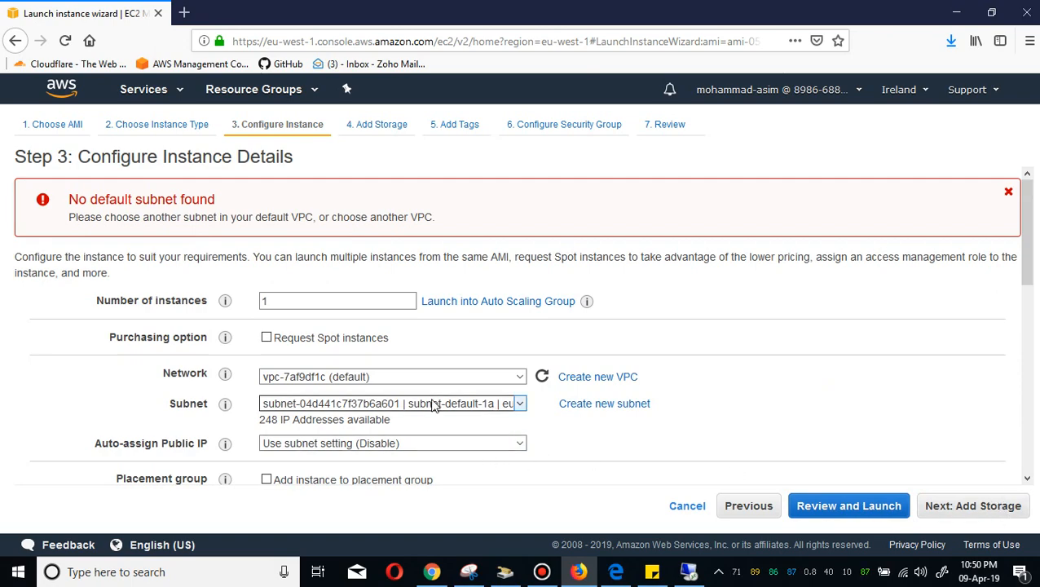
# Set Auto-assign Public IP to Enable and continue past the default storage settings.
pyautogui.click(463, 445)
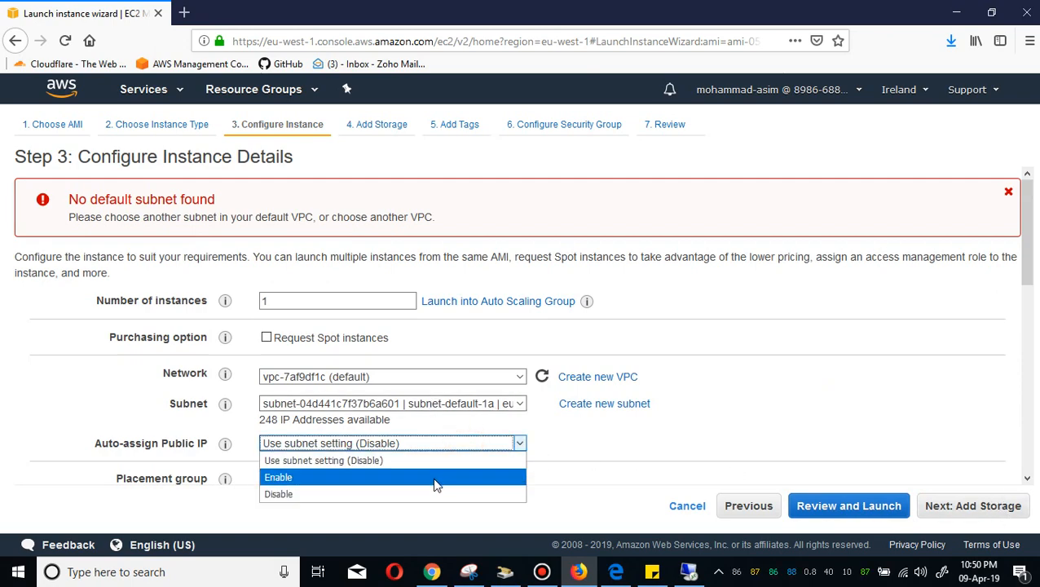
pyautogui.click(435, 484)
pyautogui.click(996, 512)
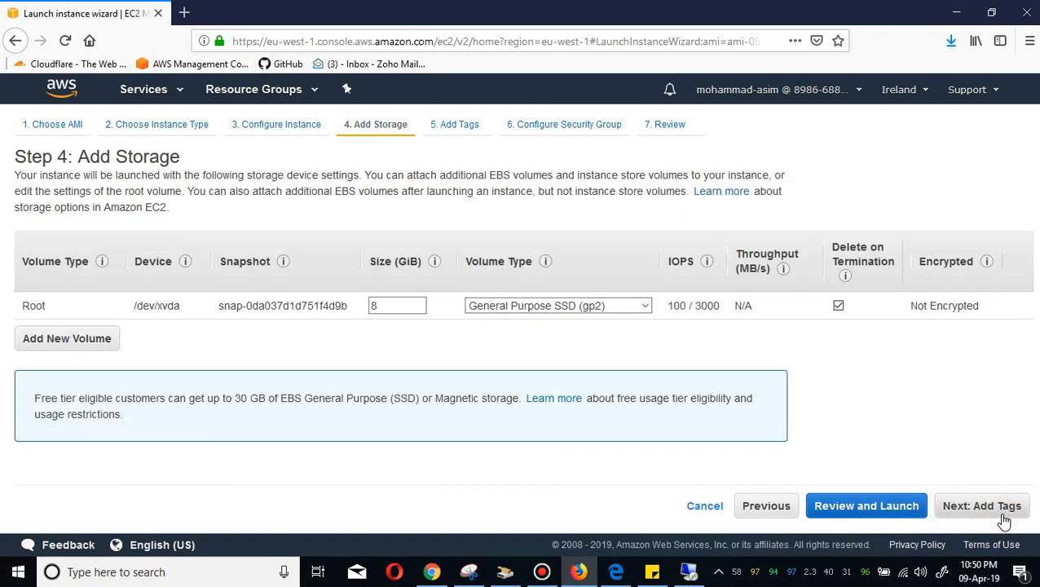
pyautogui.click(1003, 515)
# Add a Name tag with the value Linux-B and continue to the security group settings.
pyautogui.click(36, 361)
pyautogui.click(103, 280)
pyautogui.write('Na')
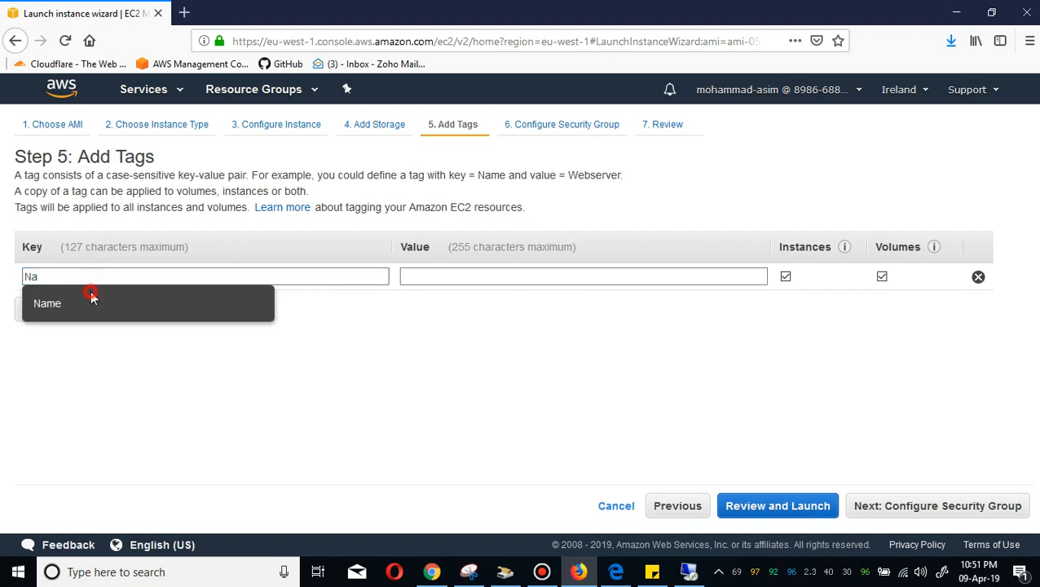
pyautogui.click(90, 303)
pyautogui.click(522, 276)
pyautogui.write('Linux')
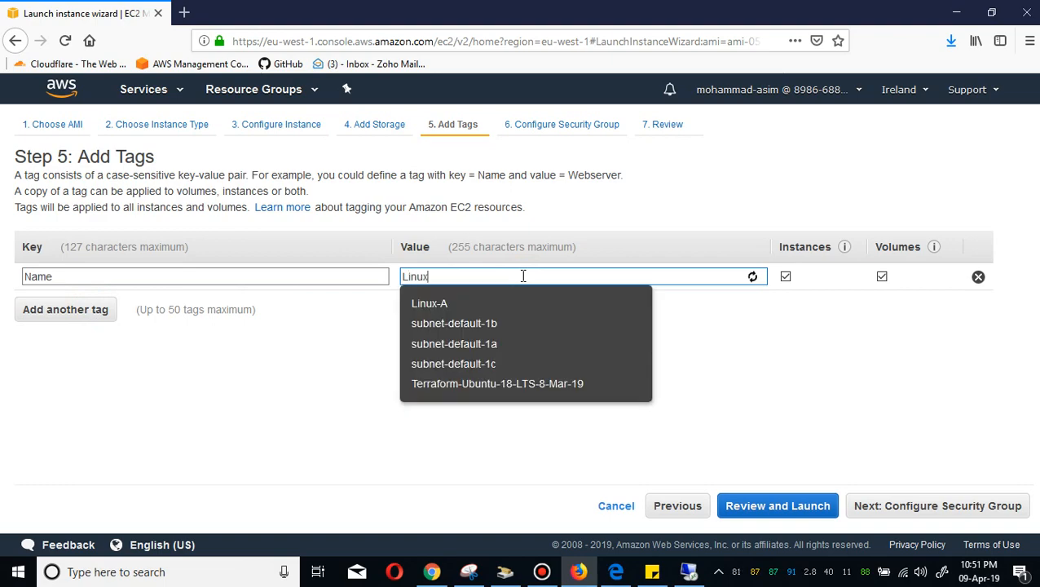
pyautogui.write('-B')
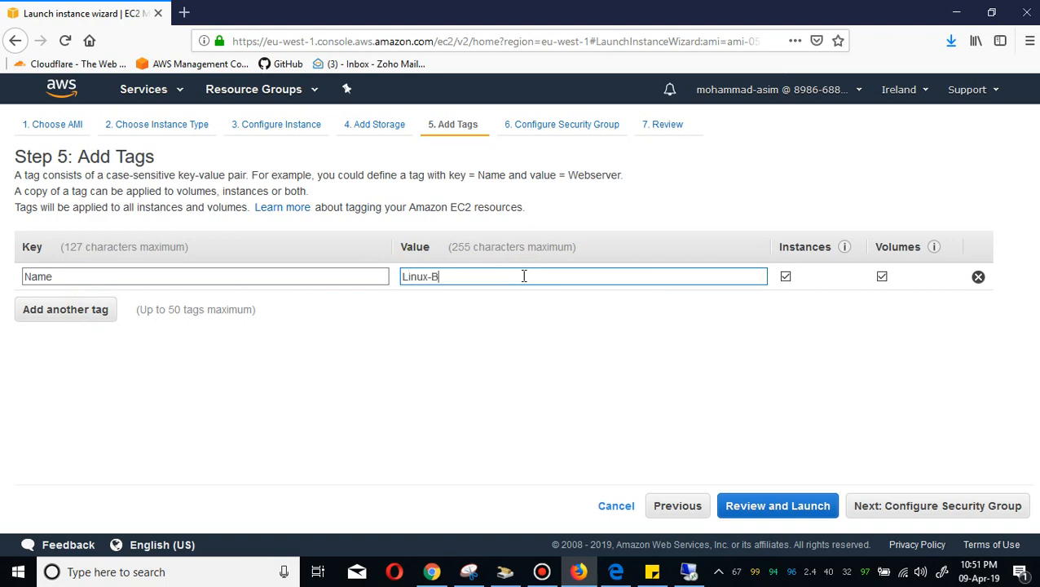
pyautogui.click(911, 506)
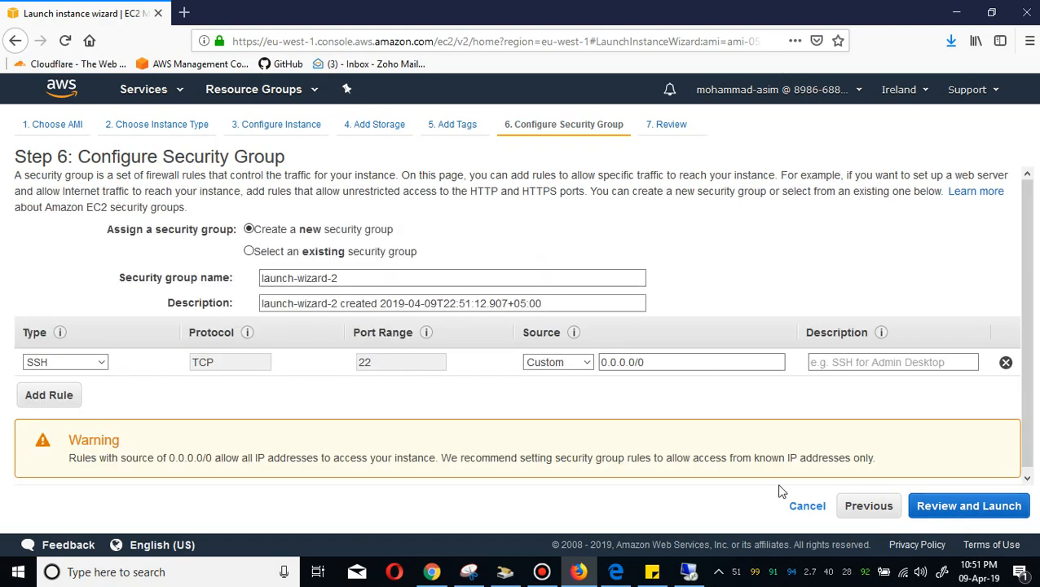
# Select the existing default security group and proceed to review the launch.
pyautogui.click(343, 251)
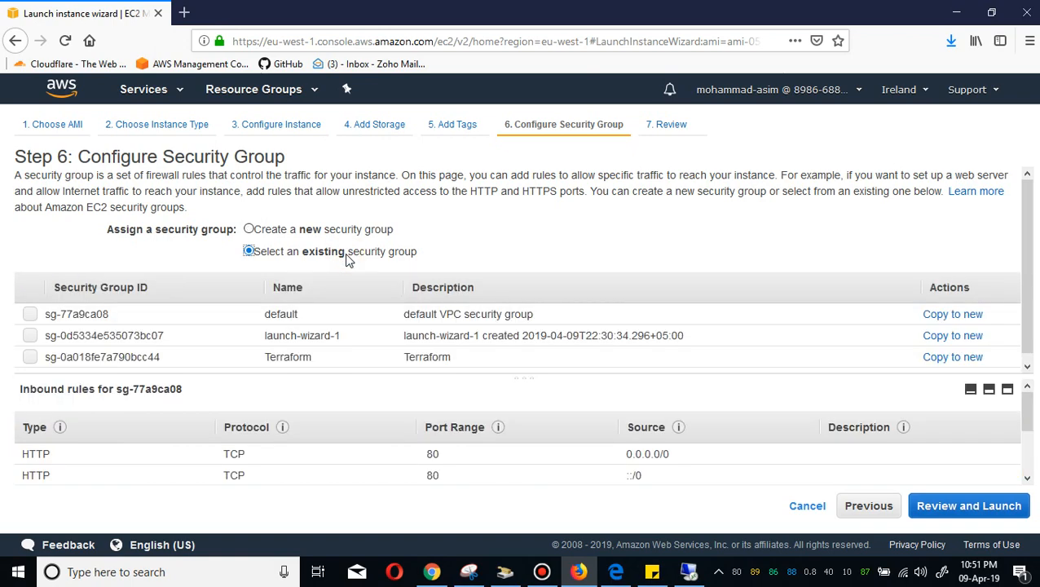
pyautogui.click(175, 308)
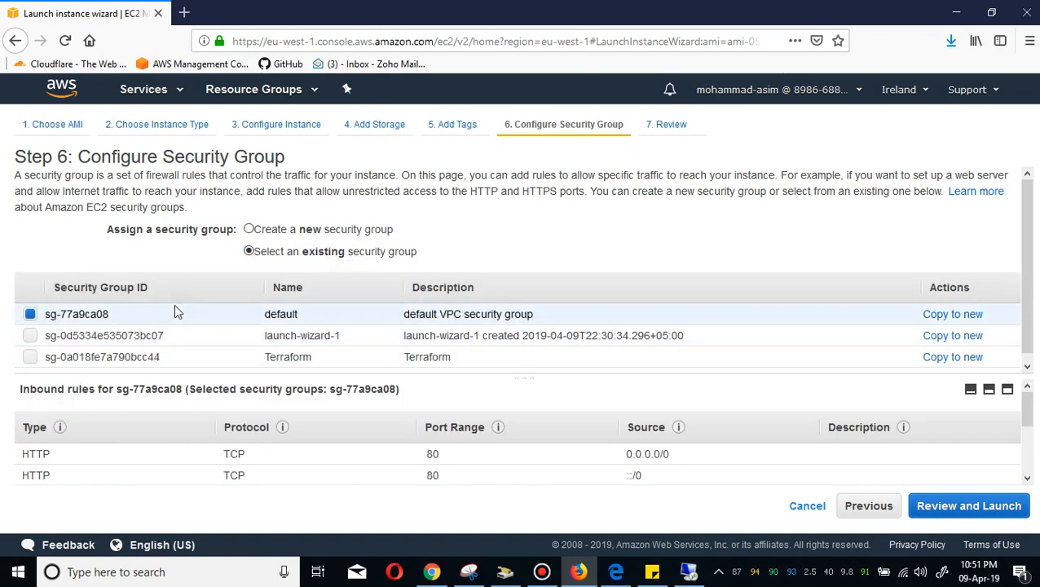
pyautogui.click(979, 508)
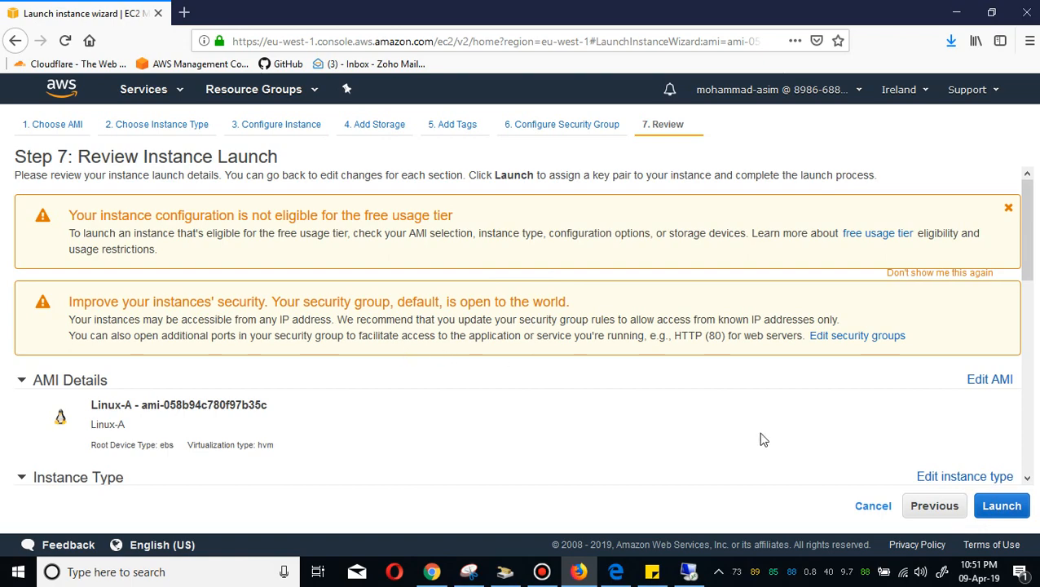
# Launch the instance with the existing key pair B, acknowledging access to B.pem.
pyautogui.click(1009, 506)
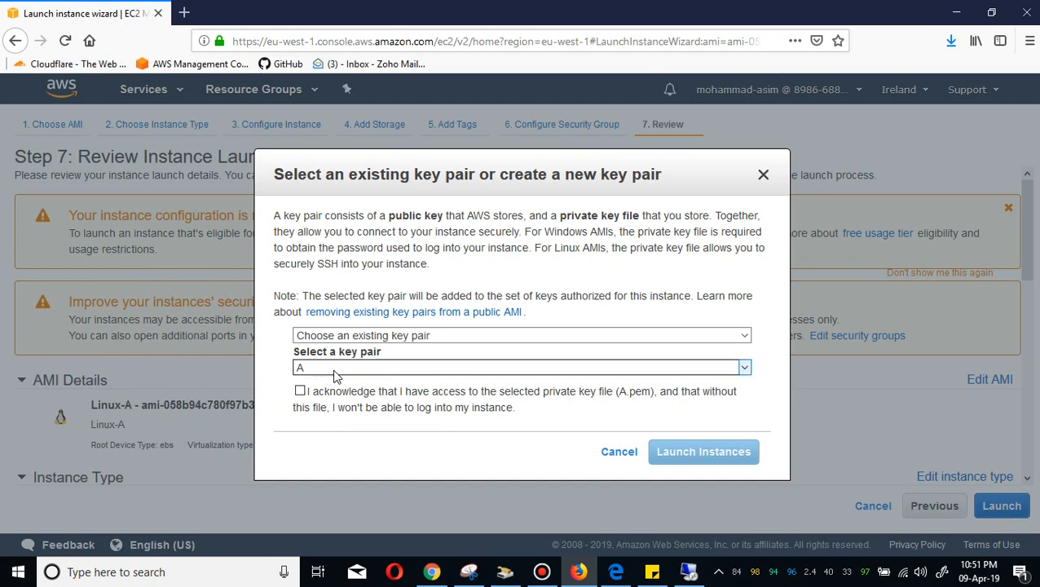
pyautogui.click(333, 372)
pyautogui.click(328, 402)
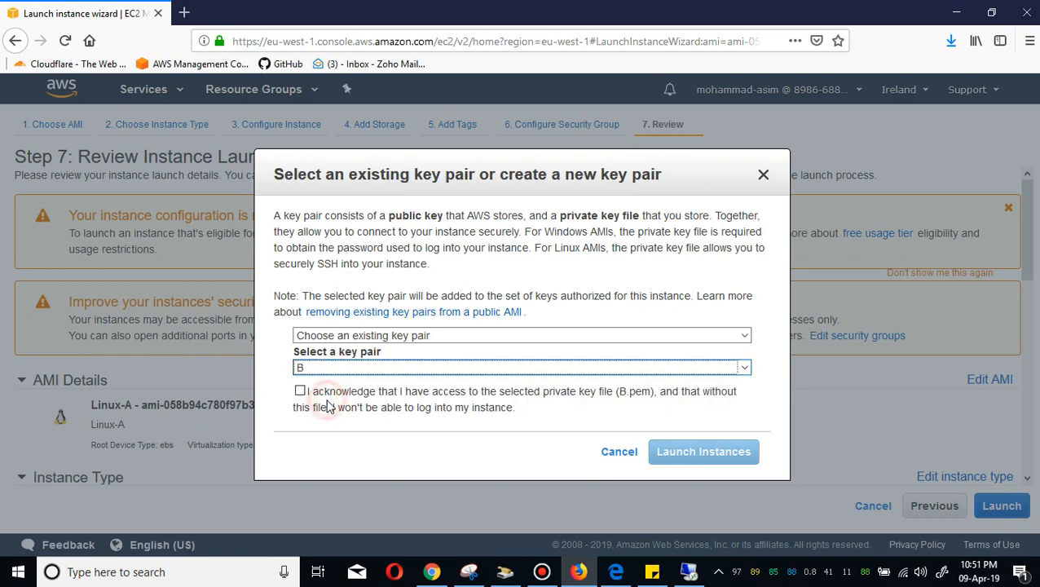
pyautogui.click(300, 392)
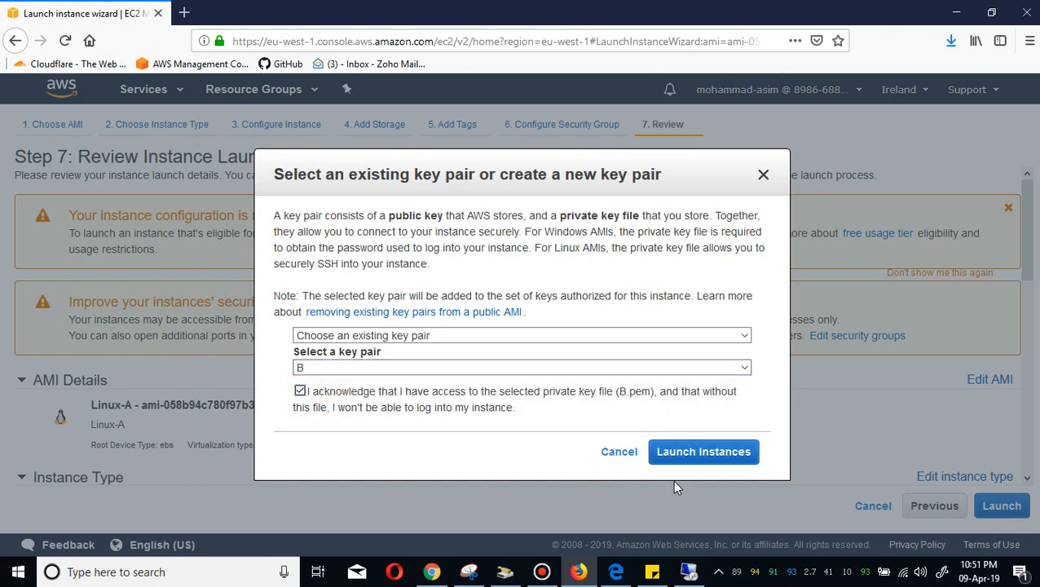
pyautogui.click(695, 452)
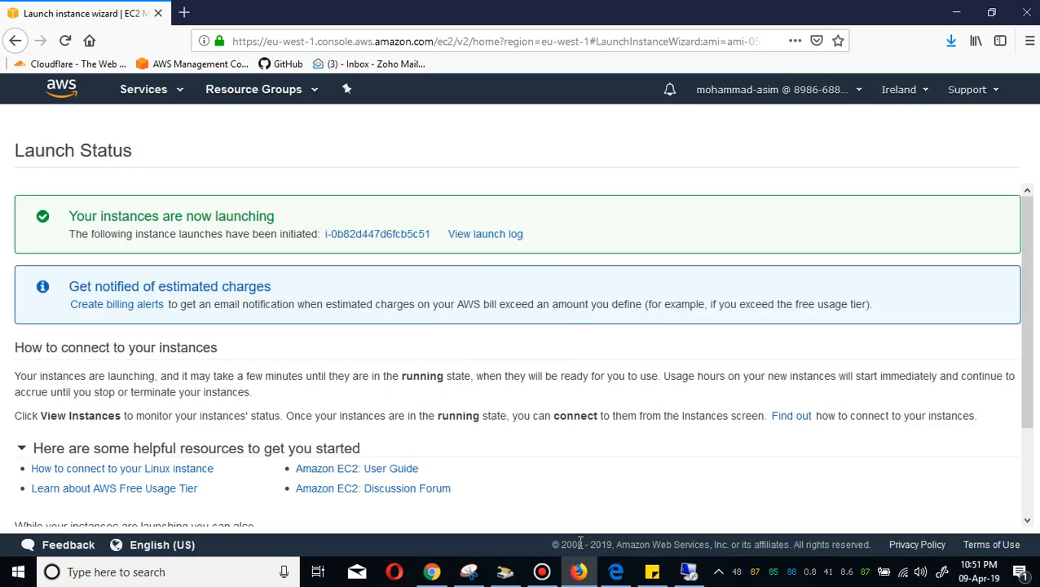
# Open the new instance in the instance list, then clear the filter and sort all instances by name.
pyautogui.click(371, 238)
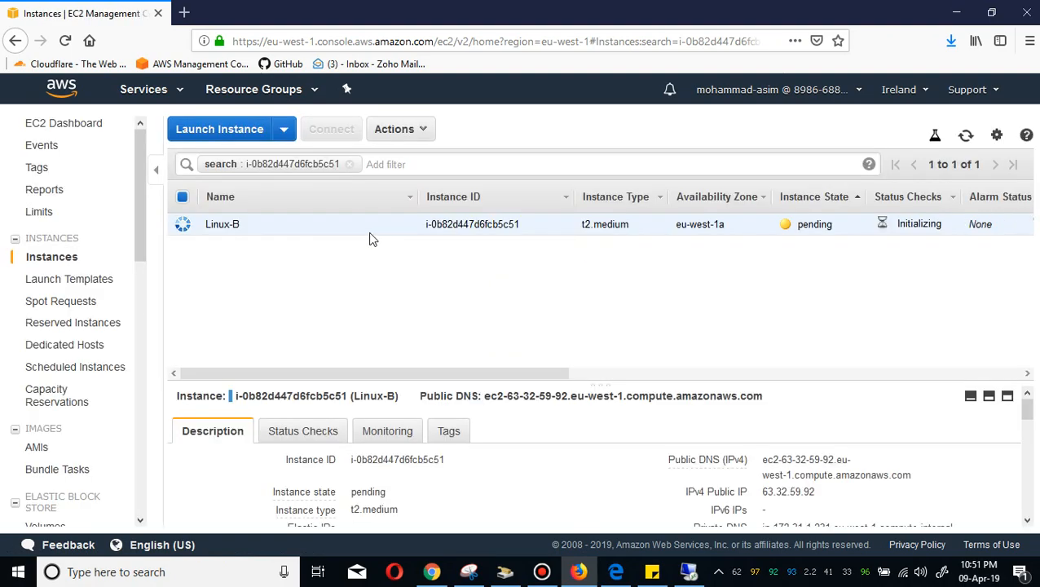
pyautogui.click(352, 166)
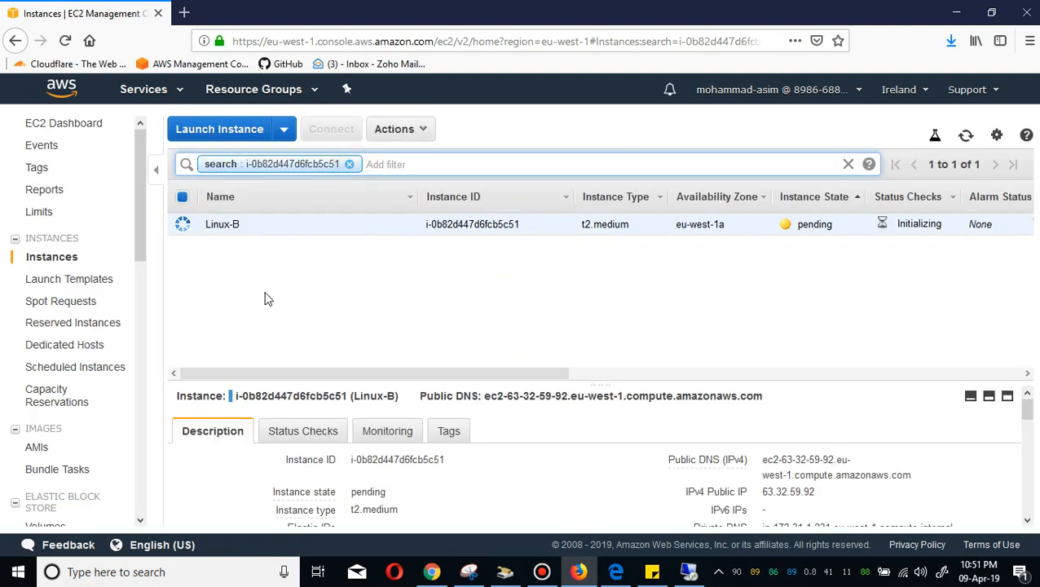
pyautogui.click(349, 165)
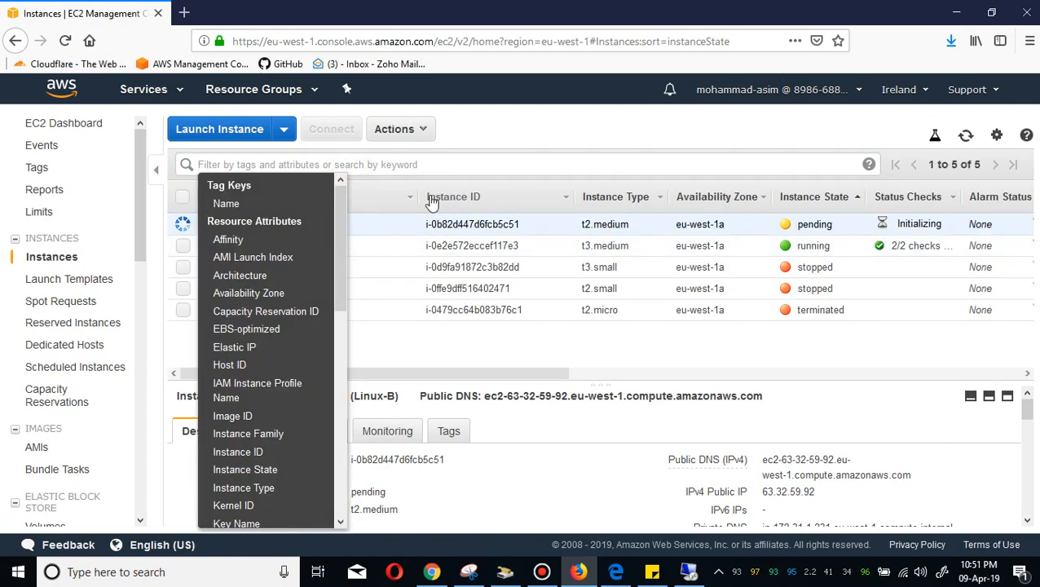
pyautogui.click(399, 200)
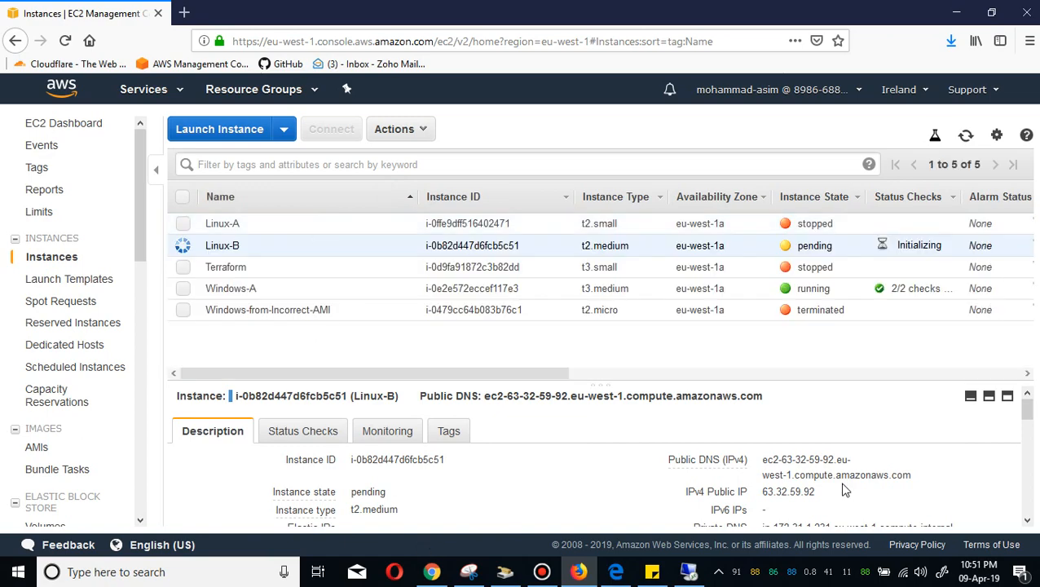
# Compare the Linux-B and Linux-A instance details, including AMI ID, key pair name and public IP.
pyautogui.click(1026, 474)
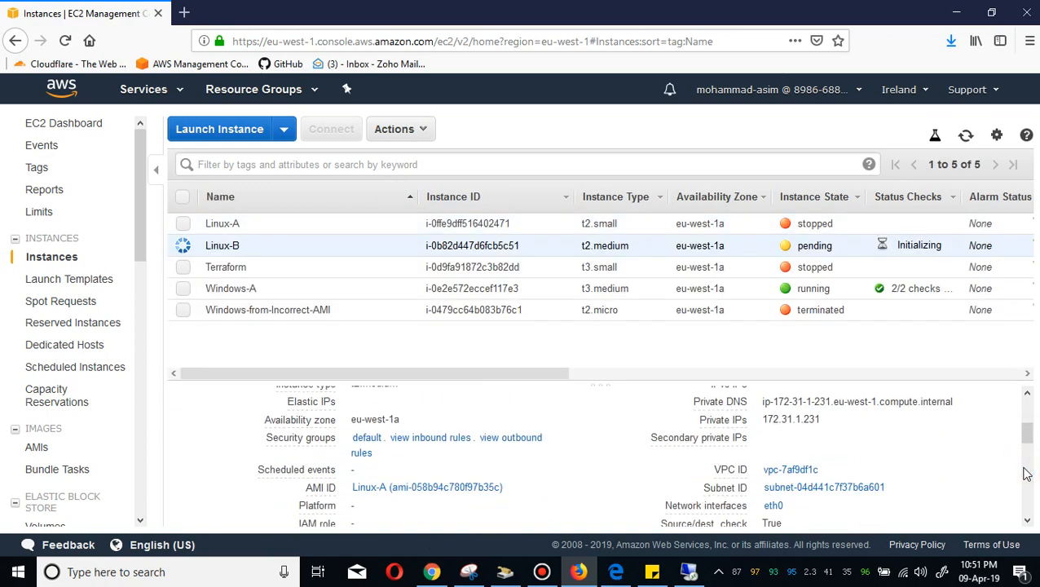
pyautogui.click(1028, 461)
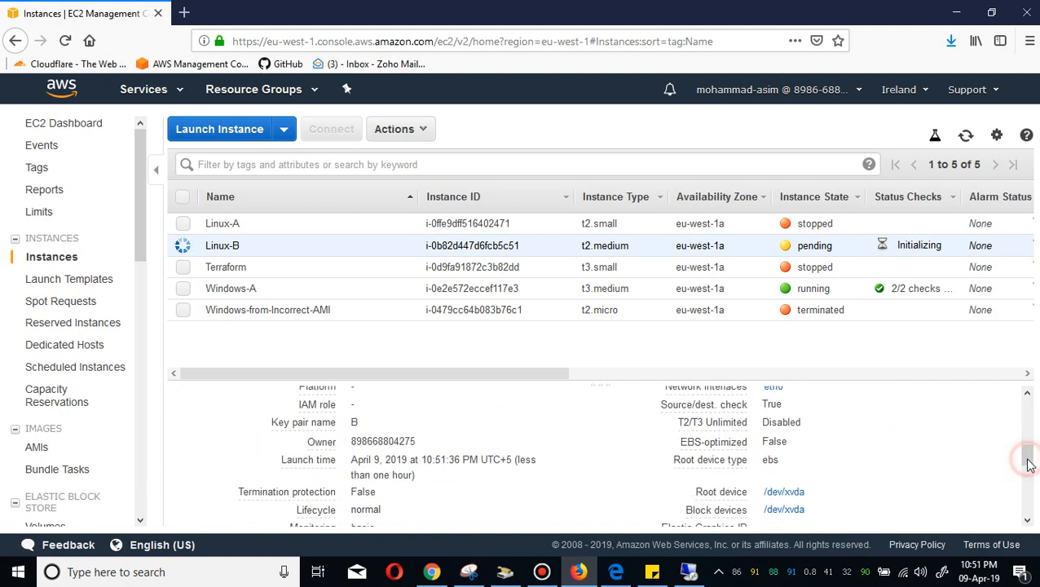
pyautogui.click(251, 225)
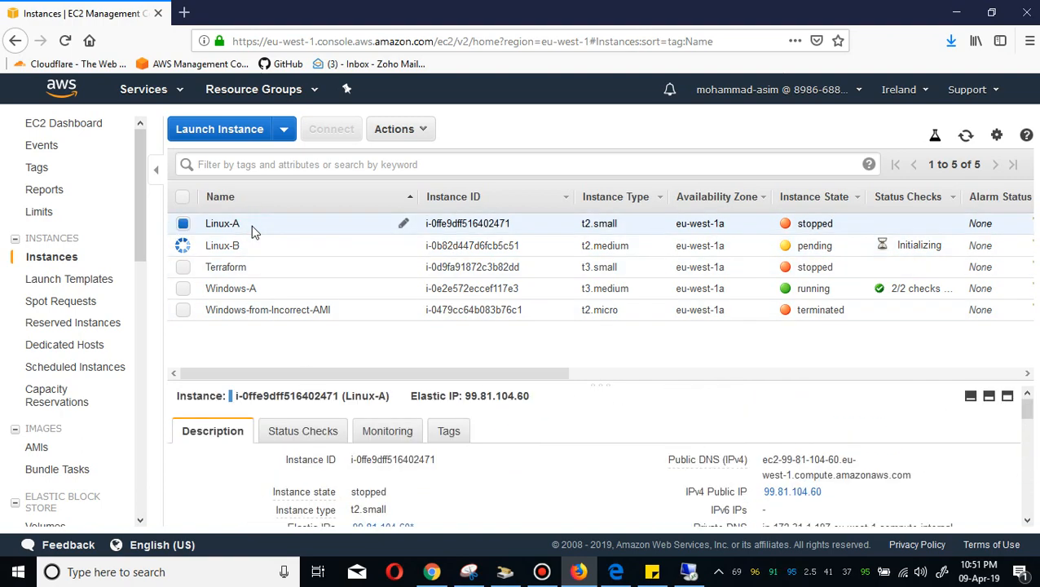
pyautogui.click(1028, 487)
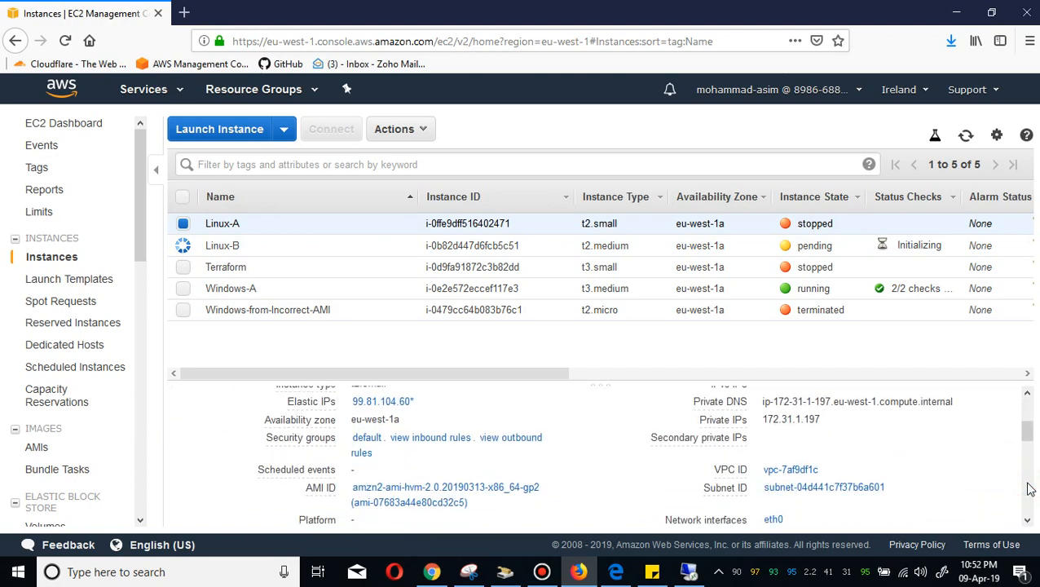
pyautogui.click(1027, 487)
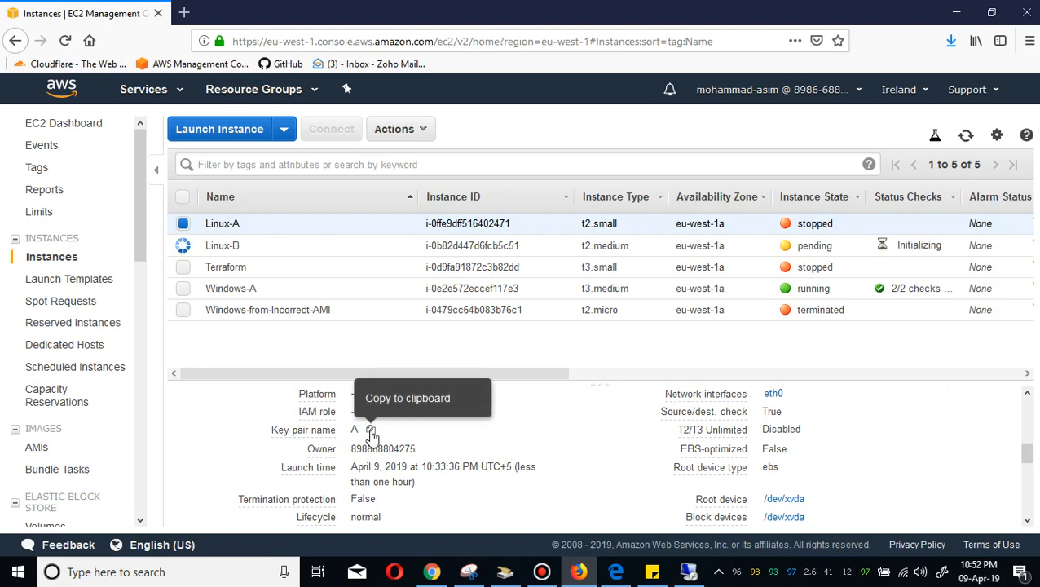
pyautogui.click(278, 253)
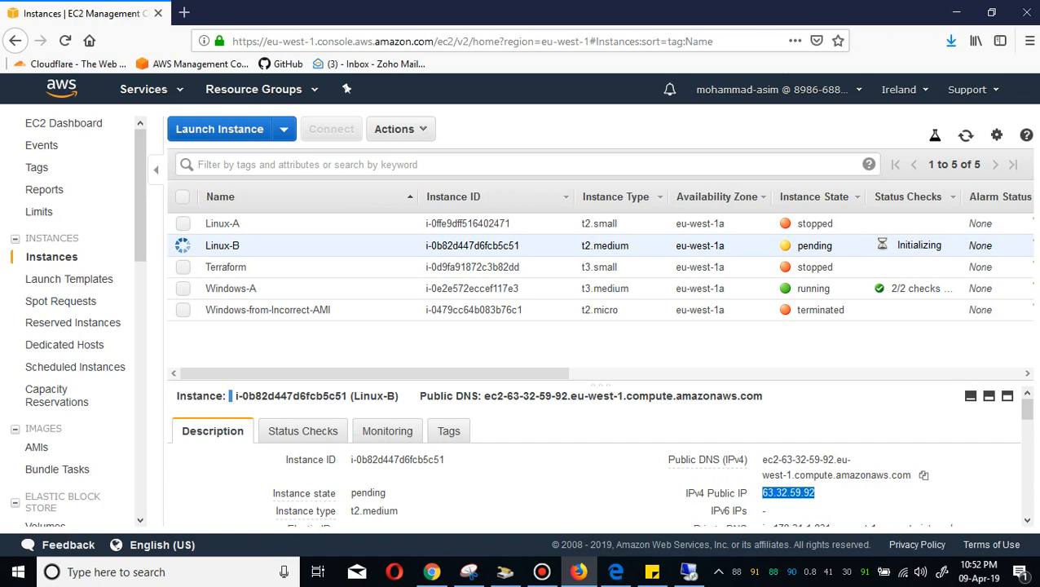
pyautogui.click(1027, 480)
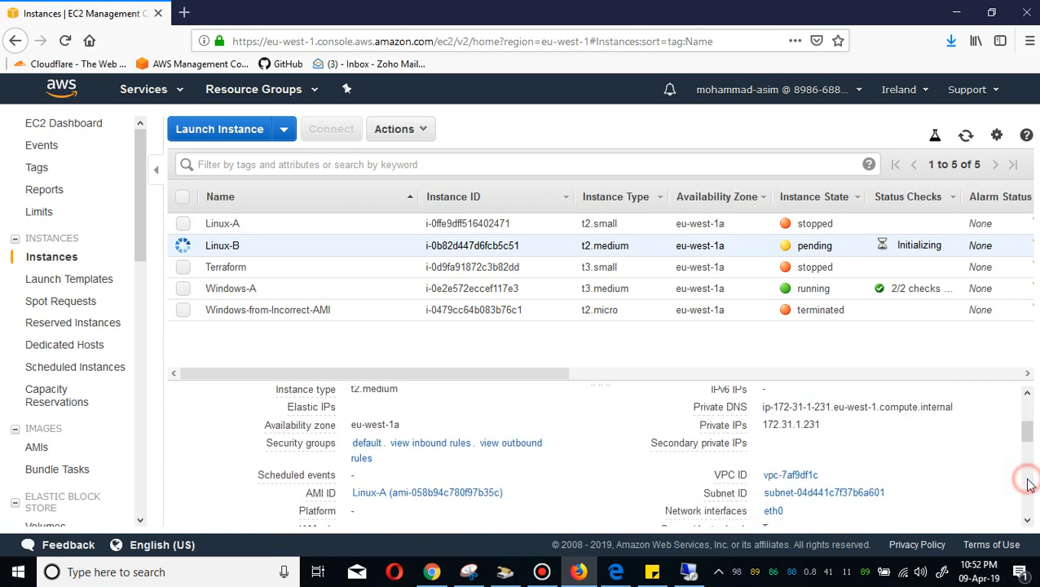
# Open the default security group and review its inbound rules without saving changes.
pyautogui.click(366, 438)
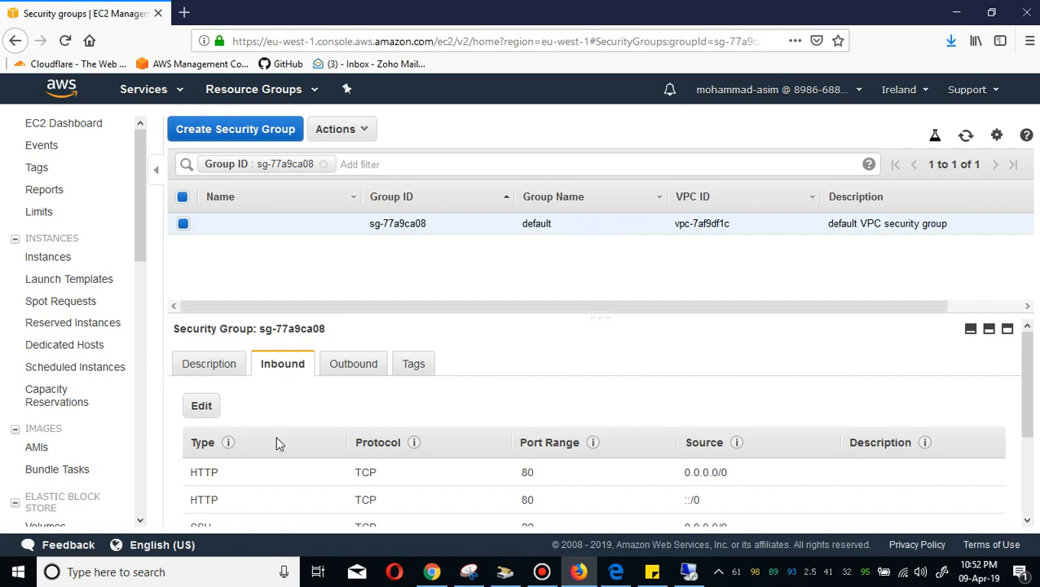
pyautogui.click(203, 407)
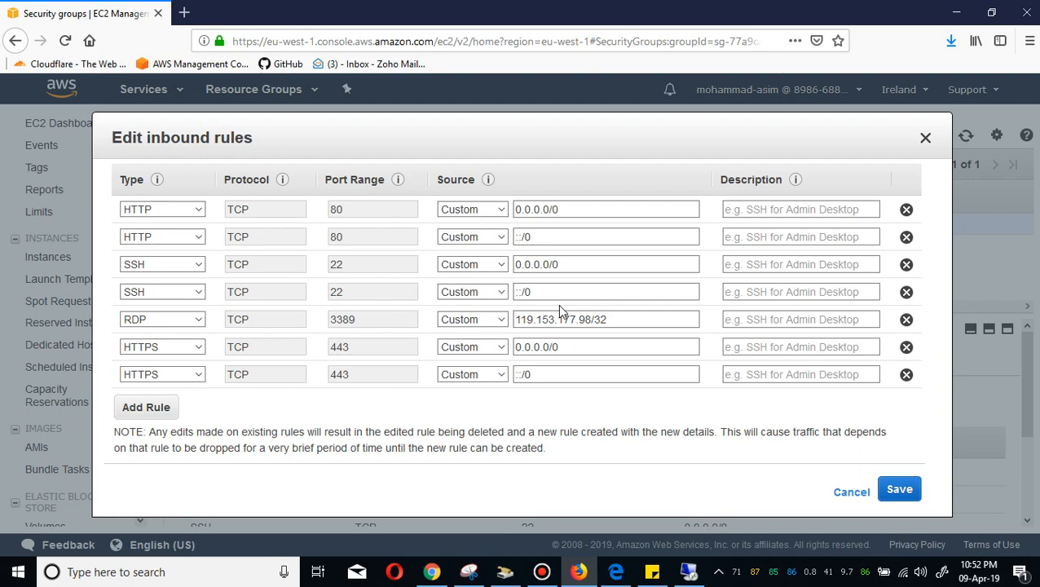
pyautogui.click(850, 492)
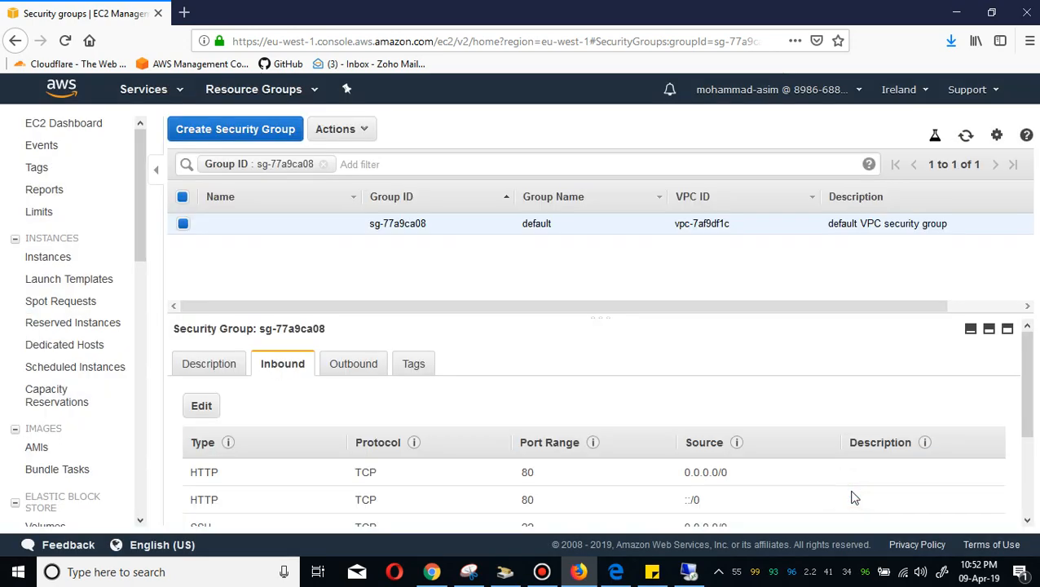
# Return to the instances list, sort it by instance state and select Linux-B.
pyautogui.click(65, 269)
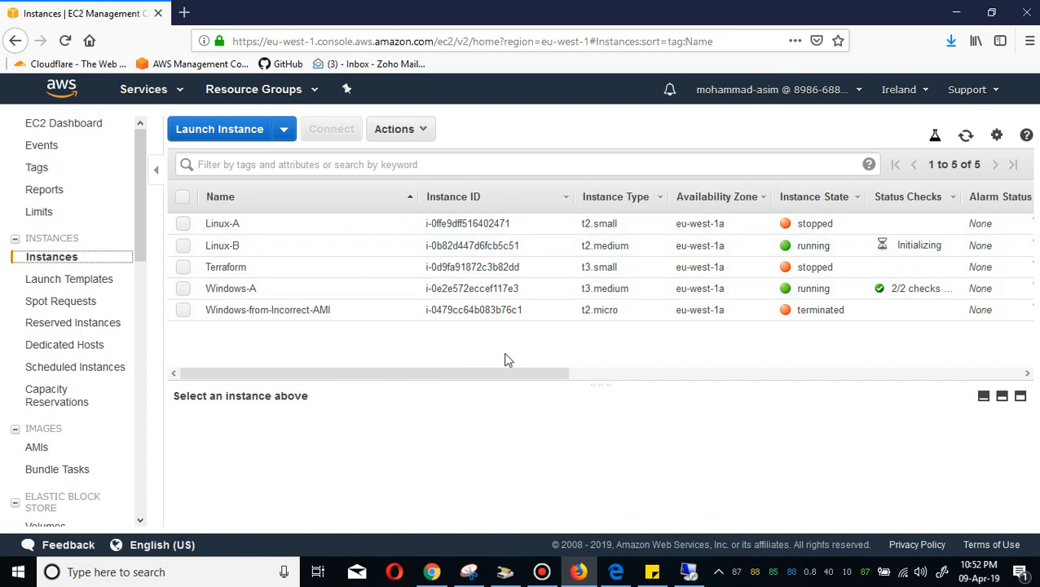
pyautogui.click(807, 205)
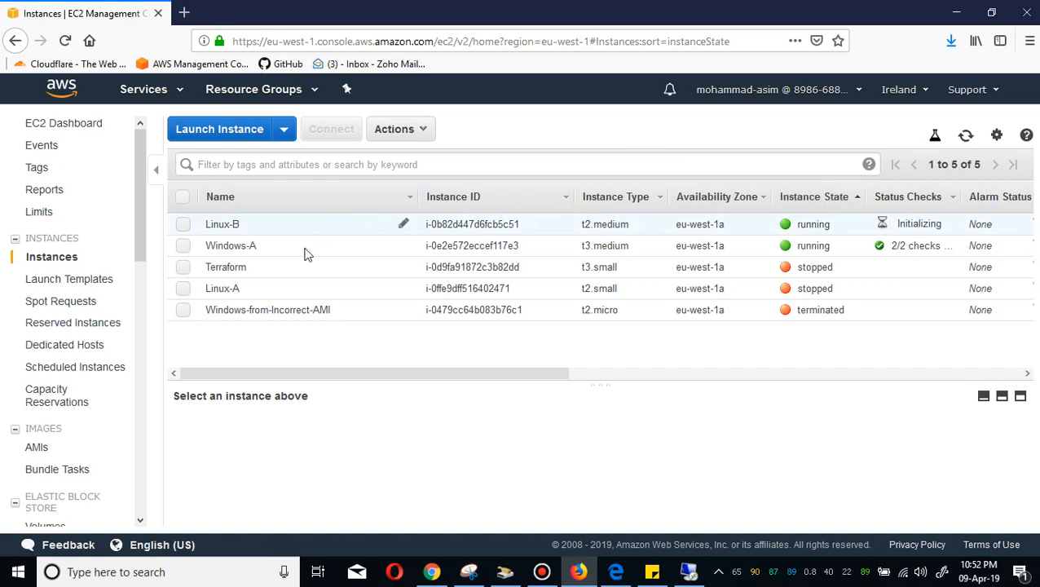
pyautogui.click(298, 231)
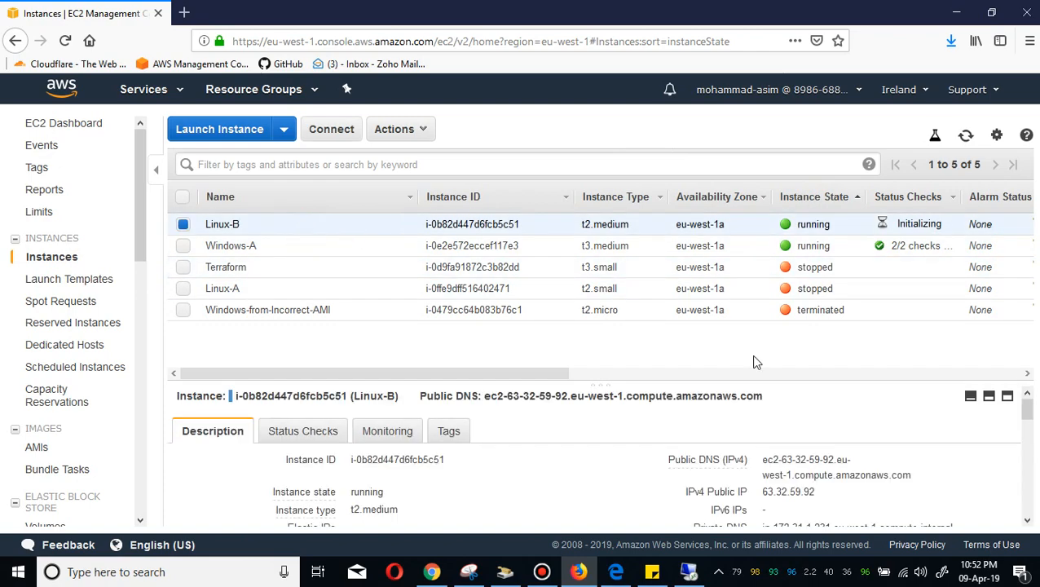
# Copy Linux-B's public IPv4 address and open a Git Bash terminal from the desktop, widening its window.
pyautogui.click(827, 491)
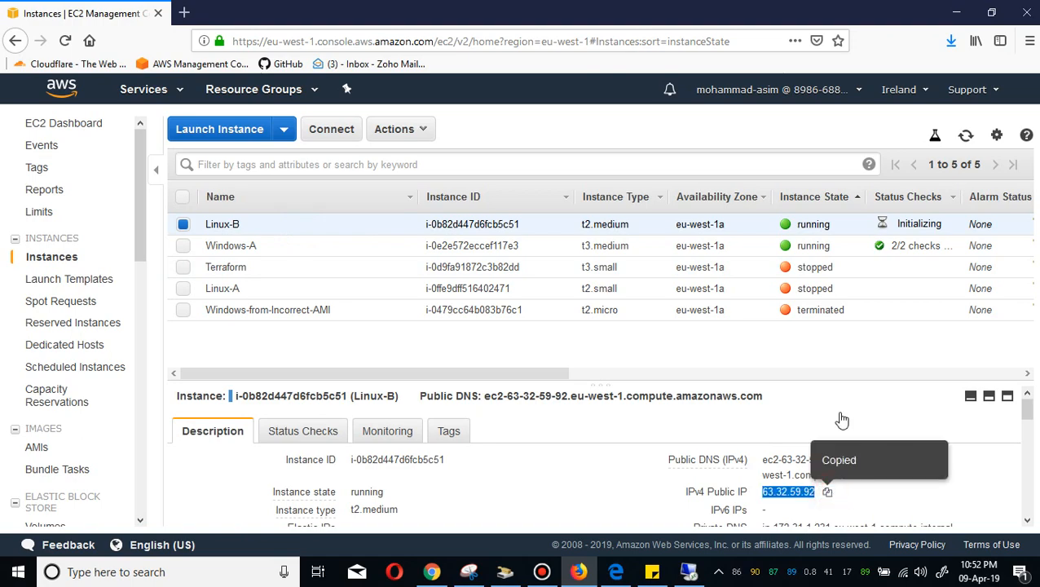
pyautogui.click(957, 12)
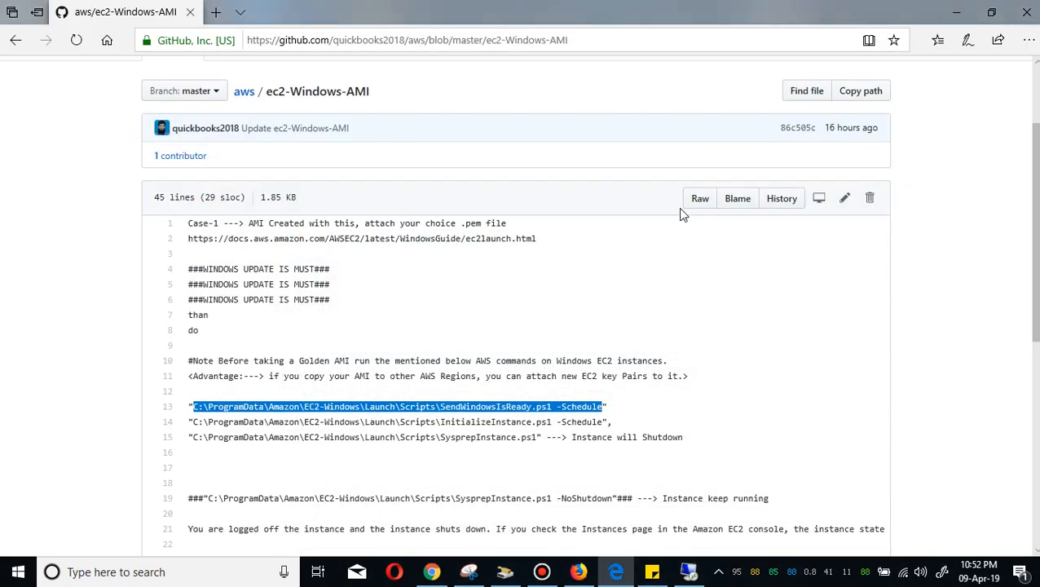
pyautogui.click(956, 12)
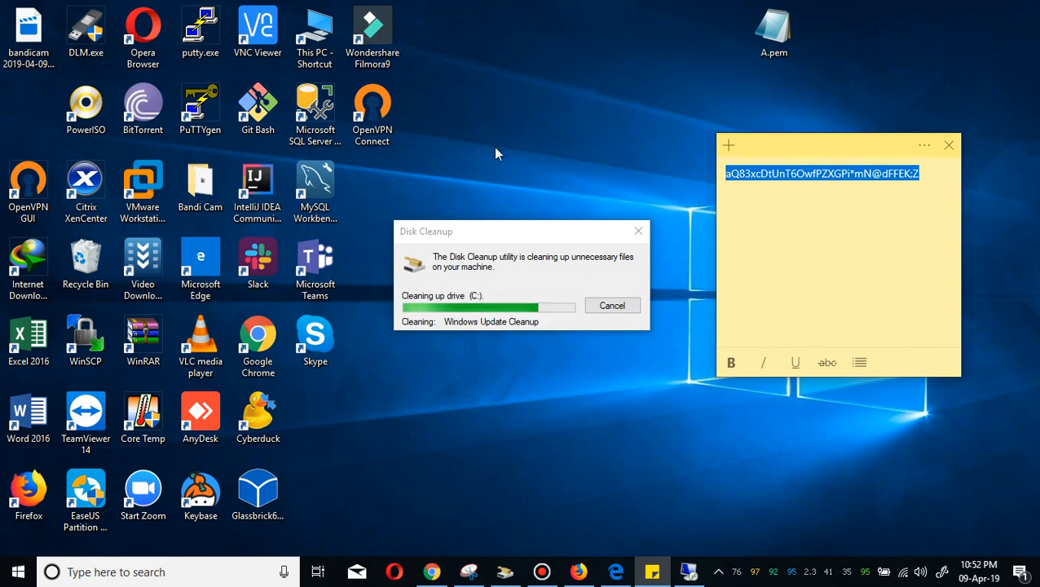
pyautogui.doubleClick(257, 107)
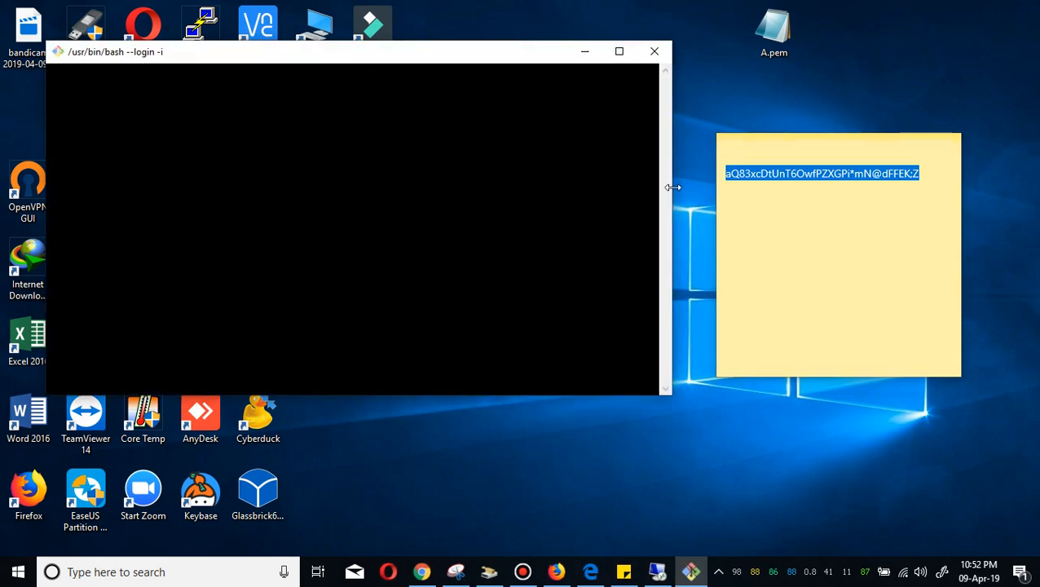
pyautogui.moveTo(673, 188); pyautogui.dragTo(807, 183)
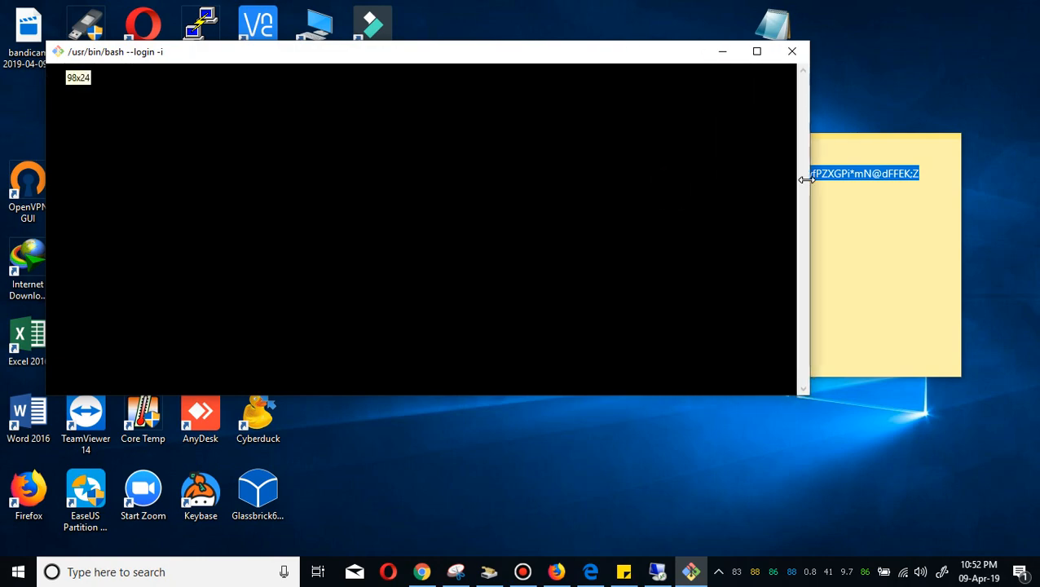
# Copy the downloaded B.pem key file from the Downloads folder onto the desktop.
pyautogui.click(557, 572)
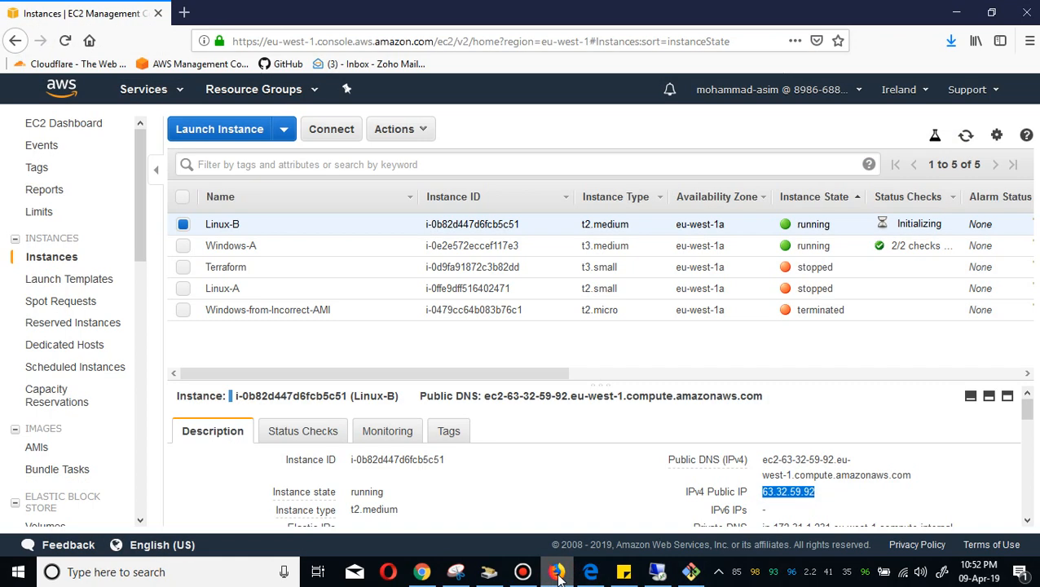
pyautogui.click(952, 40)
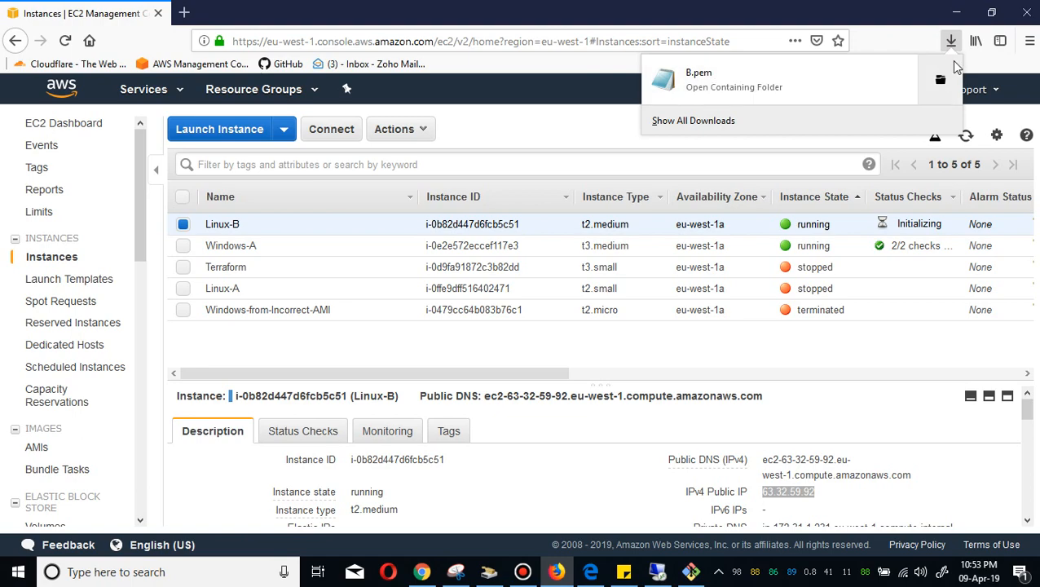
pyautogui.click(940, 79)
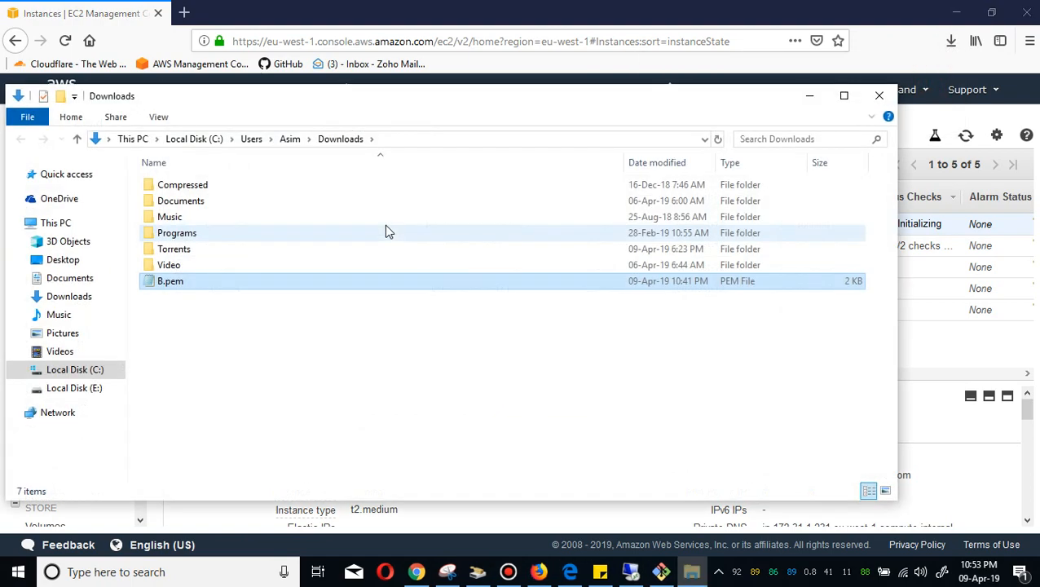
pyautogui.click(213, 282)
pyautogui.rightClick(211, 282)
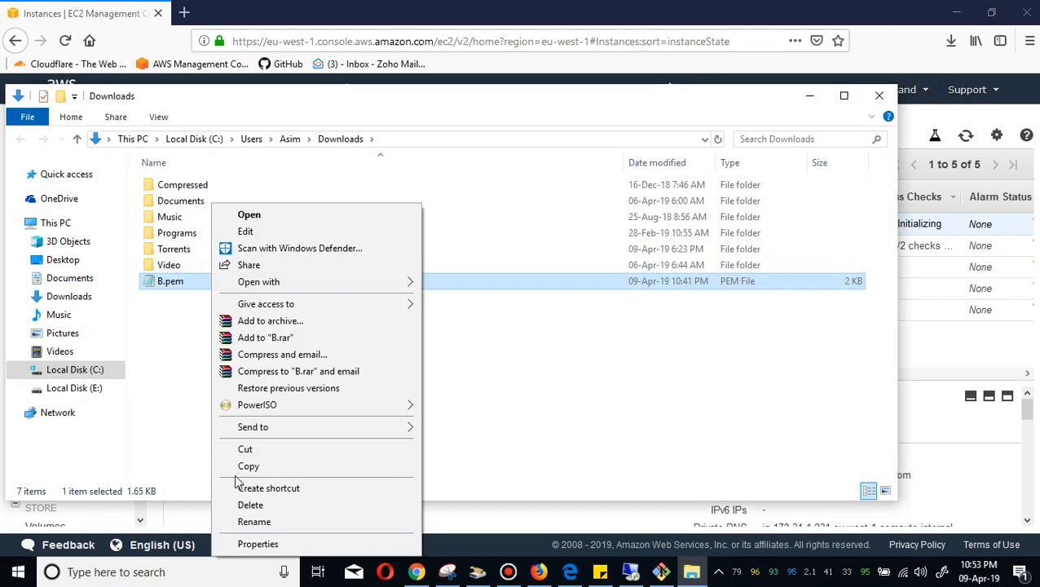
pyautogui.click(245, 449)
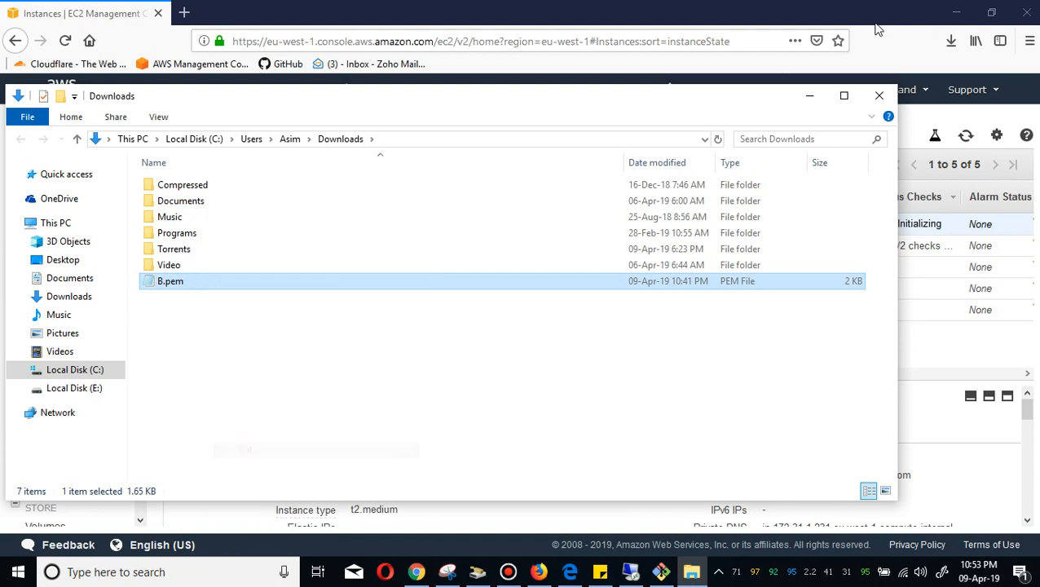
pyautogui.click(956, 12)
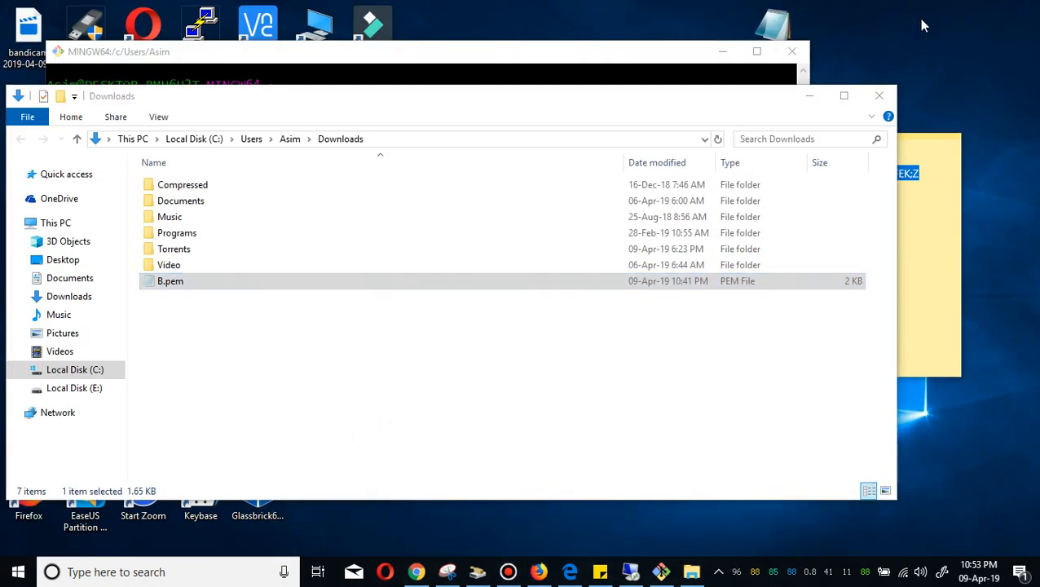
pyautogui.rightClick(919, 25)
pyautogui.click(919, 68)
pyautogui.click(879, 96)
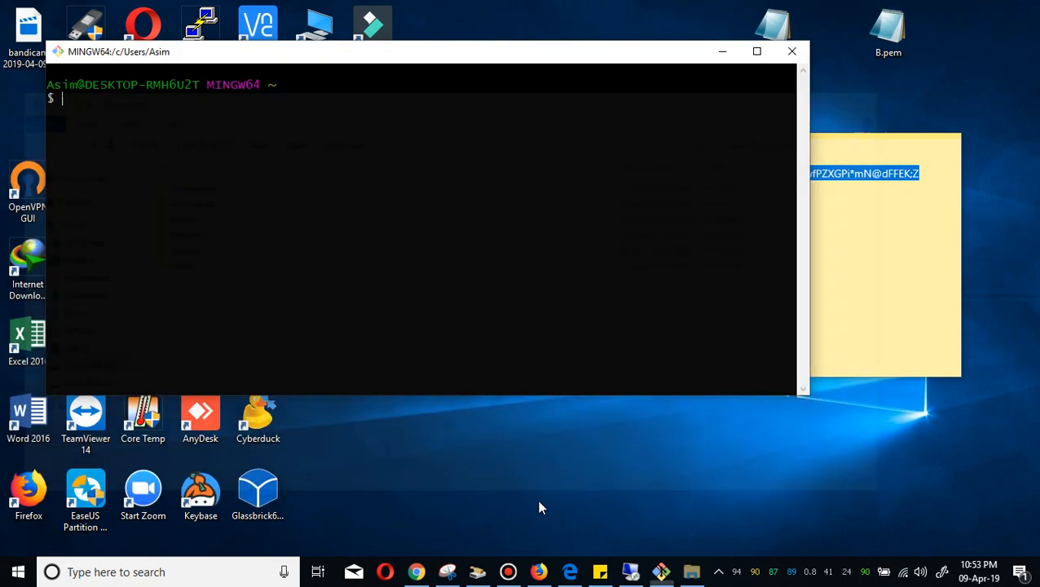
# Clear the browser's download list and copy Linux-B's public IPv4 address again.
pyautogui.click(556, 572)
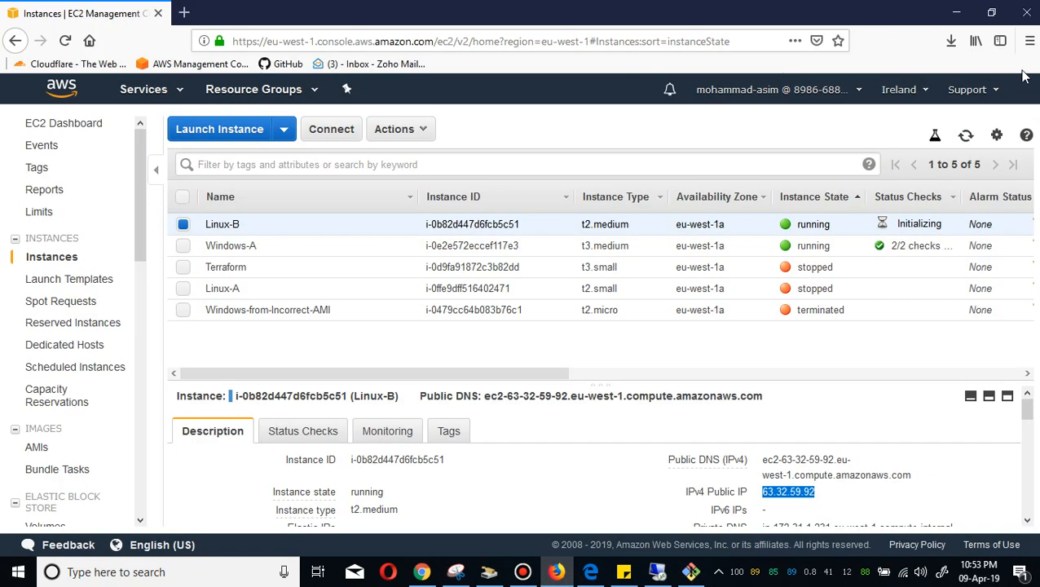
pyautogui.click(950, 40)
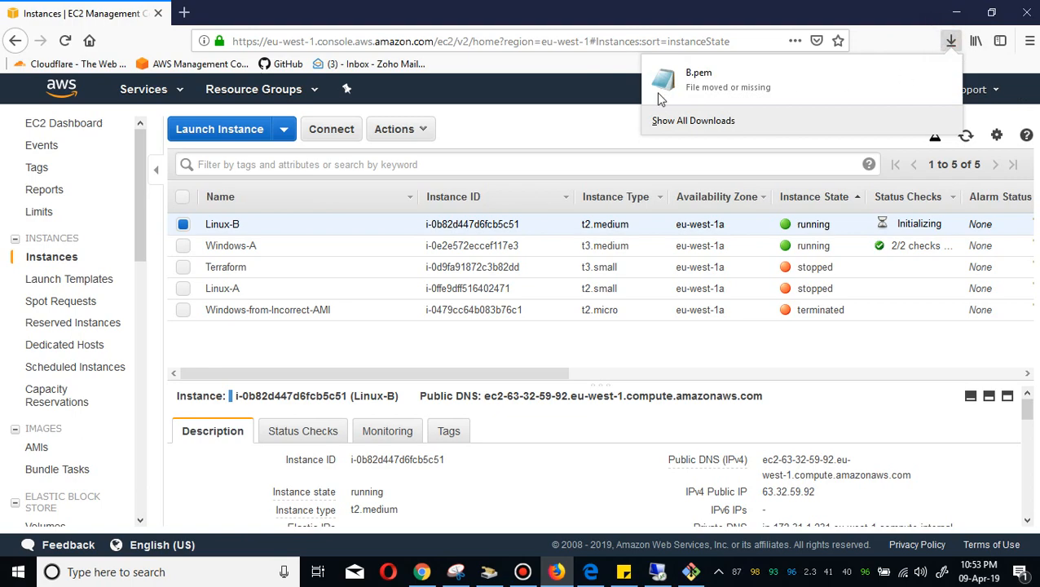
pyautogui.click(674, 120)
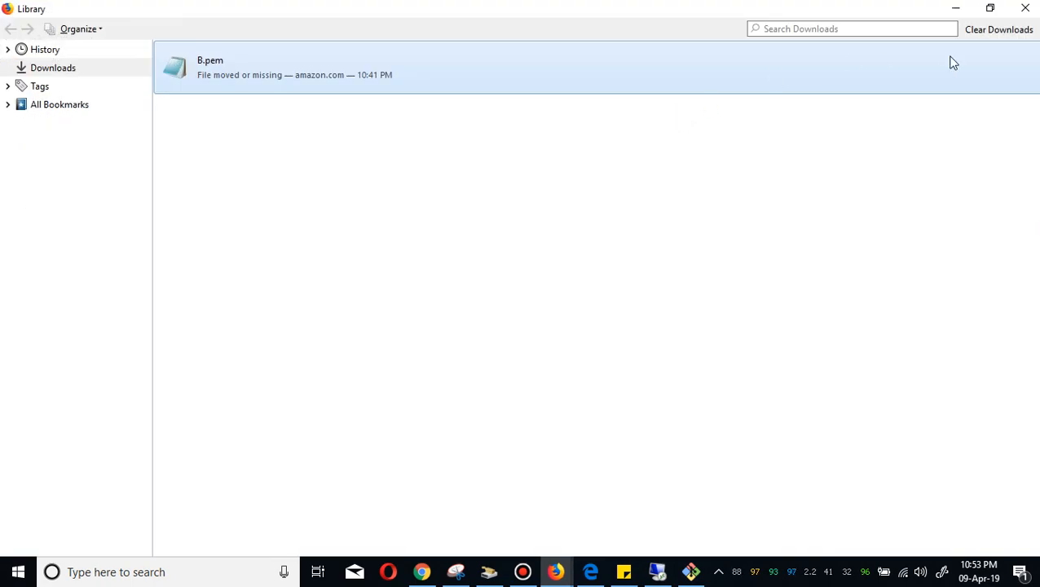
pyautogui.click(999, 29)
pyautogui.click(1026, 8)
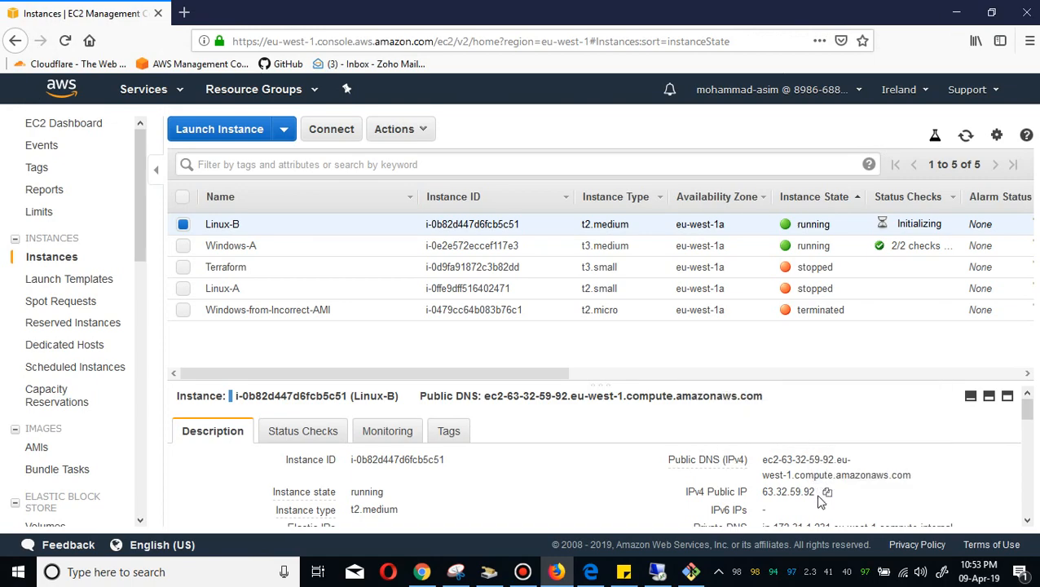
pyautogui.click(825, 494)
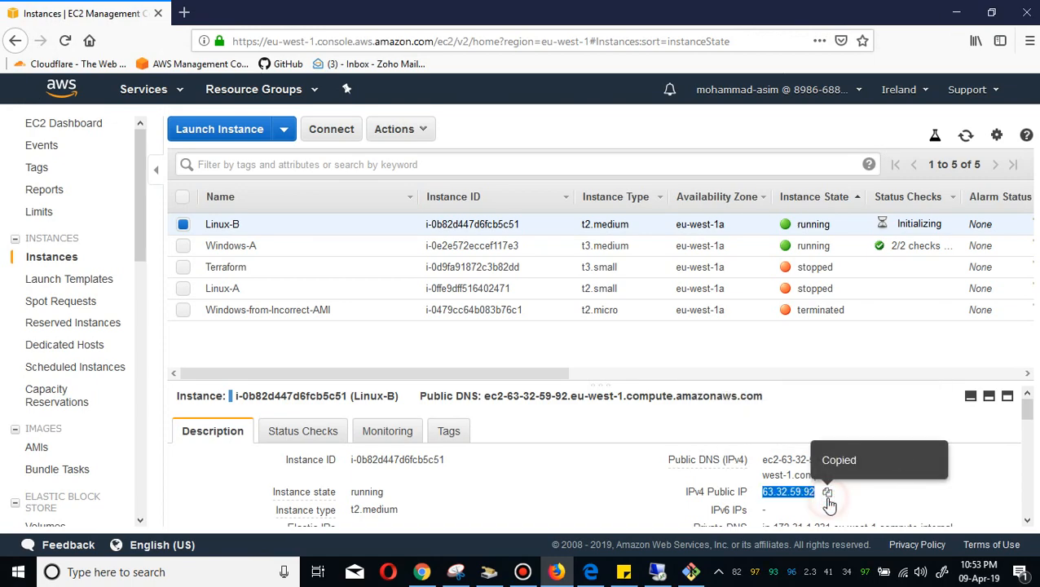
# Switch to the terminal and change the working directory to Desktop.
pyautogui.click(954, 11)
pyautogui.click(503, 301)
pyautogui.write('cd De')
pyautogui.press('Tab')
pyautogui.press('Return')
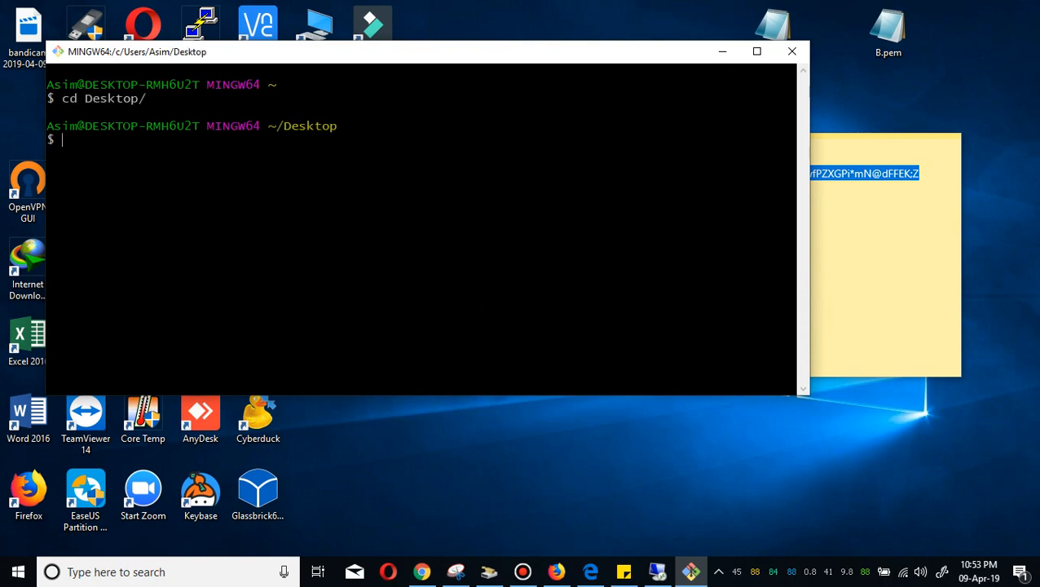
pyautogui.press('Return')
pyautogui.press('Return')
# Connect over SSH as ec2-user to 63.32.59.92 using the B.pem key and accept the host fingerprint.
pyautogui.press('shift+Insert')
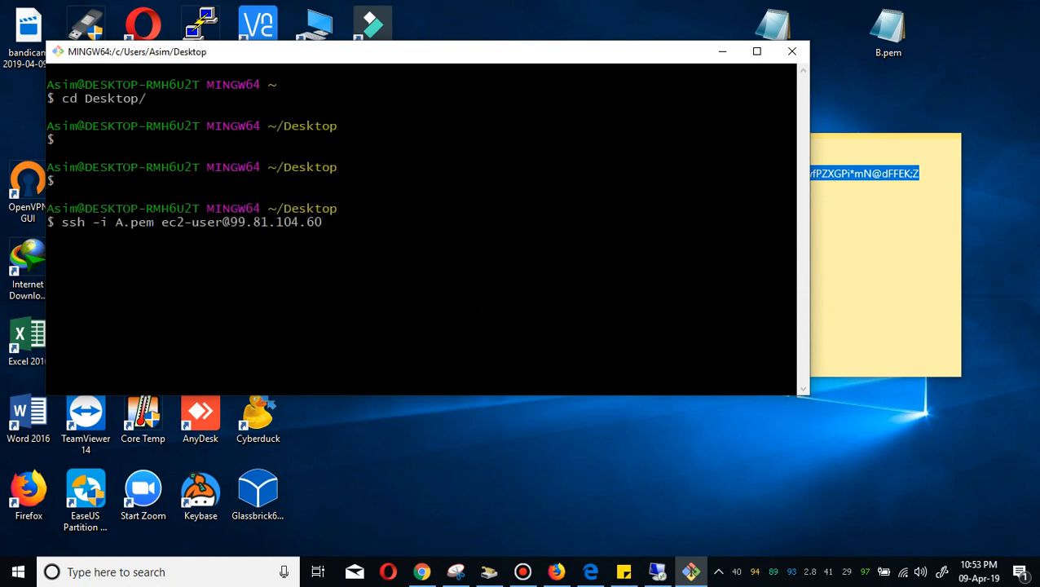
pyautogui.press('BackSpace')
pyautogui.press('BackSpace')
pyautogui.press('BackSpace')
pyautogui.press('BackSpace')
pyautogui.press('BackSpace')
pyautogui.press('BackSpace')
pyautogui.press('BackSpace')
pyautogui.press('BackSpace')
pyautogui.press('BackSpace')
pyautogui.press('BackSpace')
pyautogui.press('BackSpace')
pyautogui.press('shift+Insert')
pyautogui.press('Left')
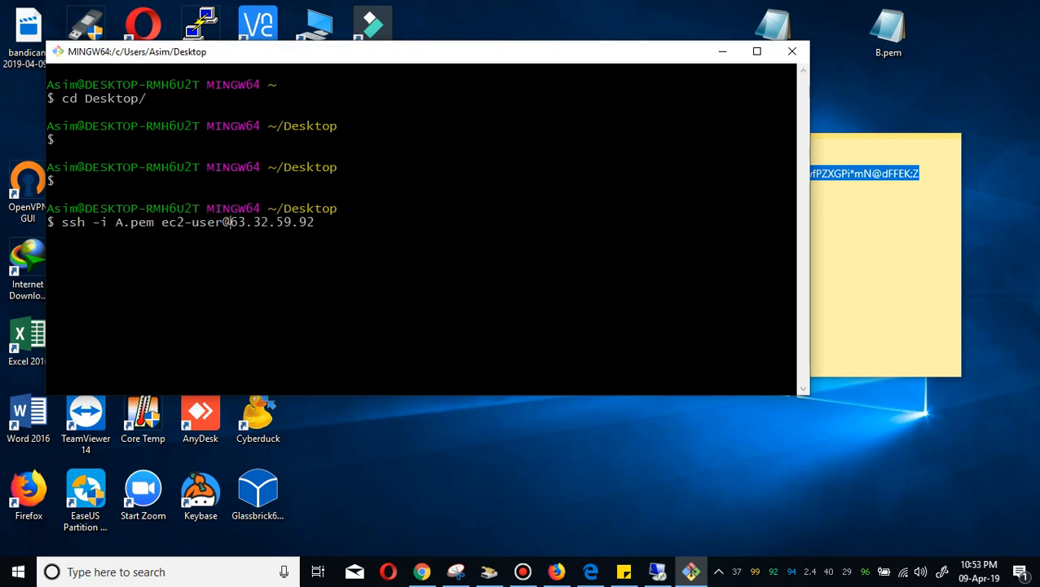
pyautogui.press('Left')
pyautogui.press('Left')
pyautogui.press('Left')
pyautogui.press('Left')
pyautogui.press('Left')
pyautogui.press('Left')
pyautogui.press('Left')
pyautogui.press('Left')
pyautogui.press('Left')
pyautogui.press('Left')
pyautogui.press('BackSpace')
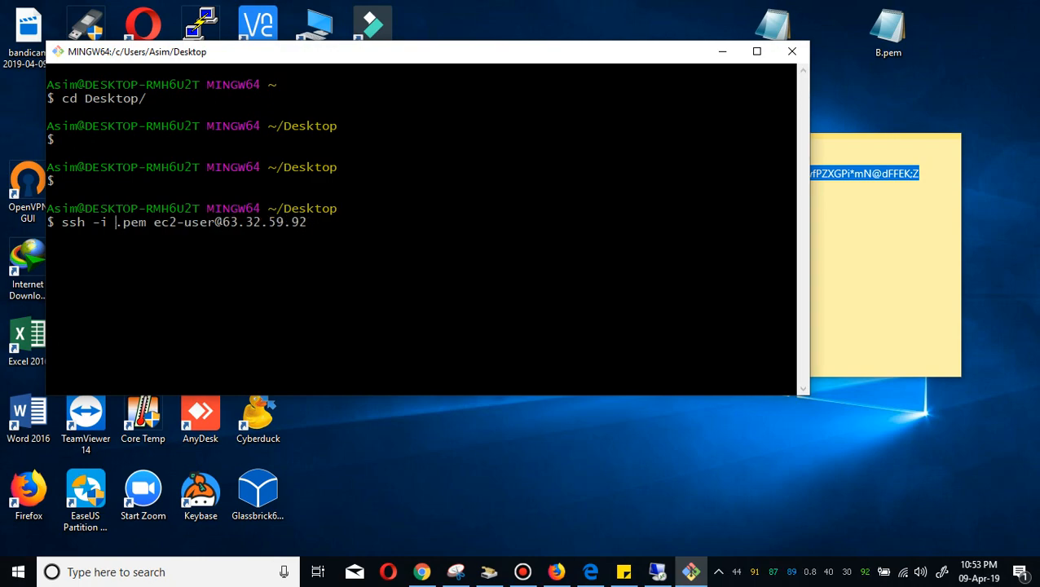
pyautogui.write('B')
pyautogui.press('Return')
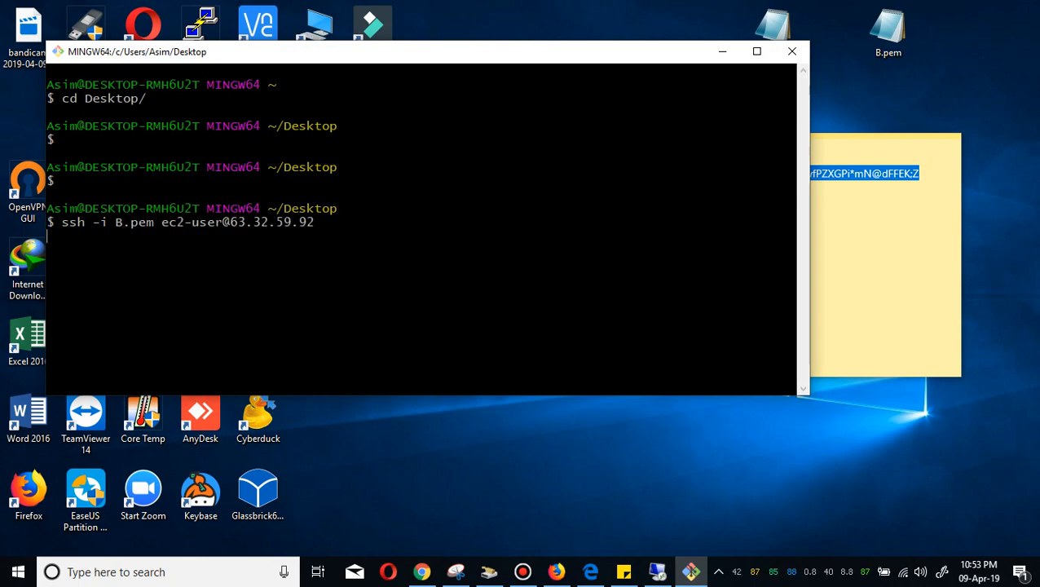
pyautogui.write('yes')
pyautogui.press('Return')
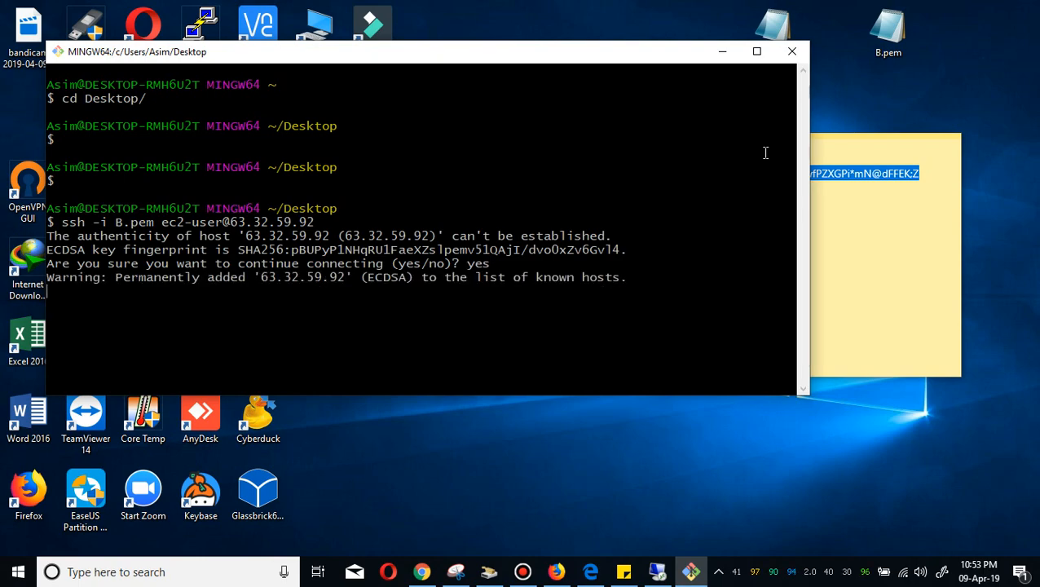
# Widen the terminal window and list the files in the instance's home directory.
pyautogui.moveTo(808, 114); pyautogui.dragTo(961, 116)
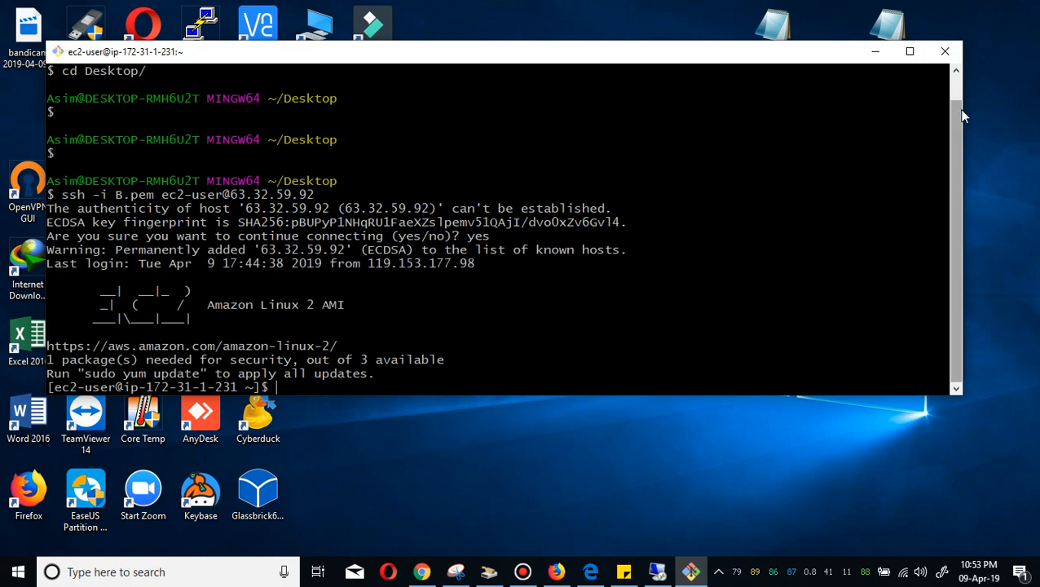
pyautogui.write('ls')
pyautogui.press('Return')
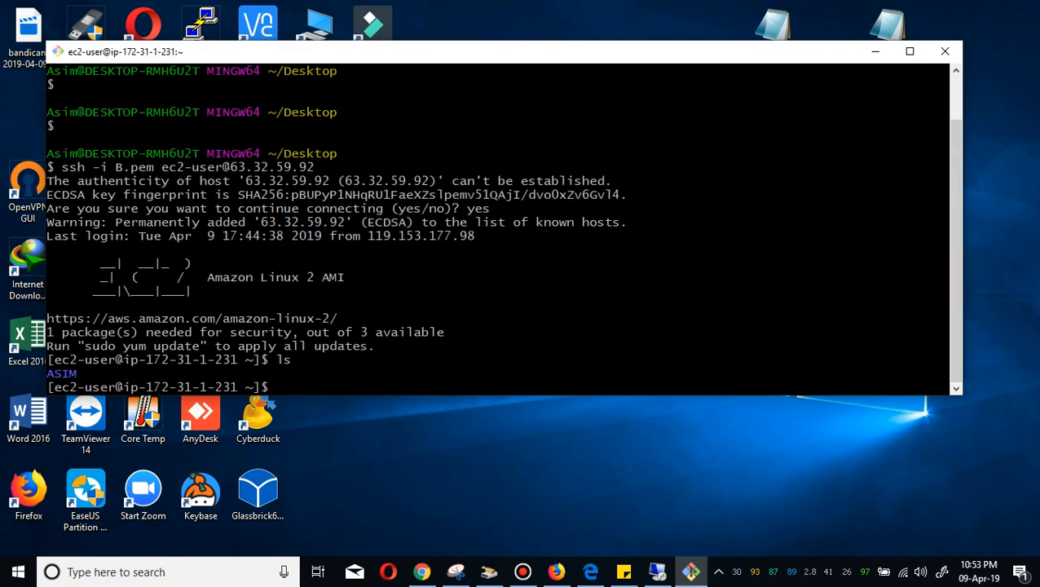
# Shut down the instance with sudo shutdown -h now and close the terminal.
pyautogui.write('s')
pyautogui.write('udo')
pyautogui.write('-s')
pyautogui.press('BackSpace')
pyautogui.press('BackSpace')
pyautogui.write('down ')
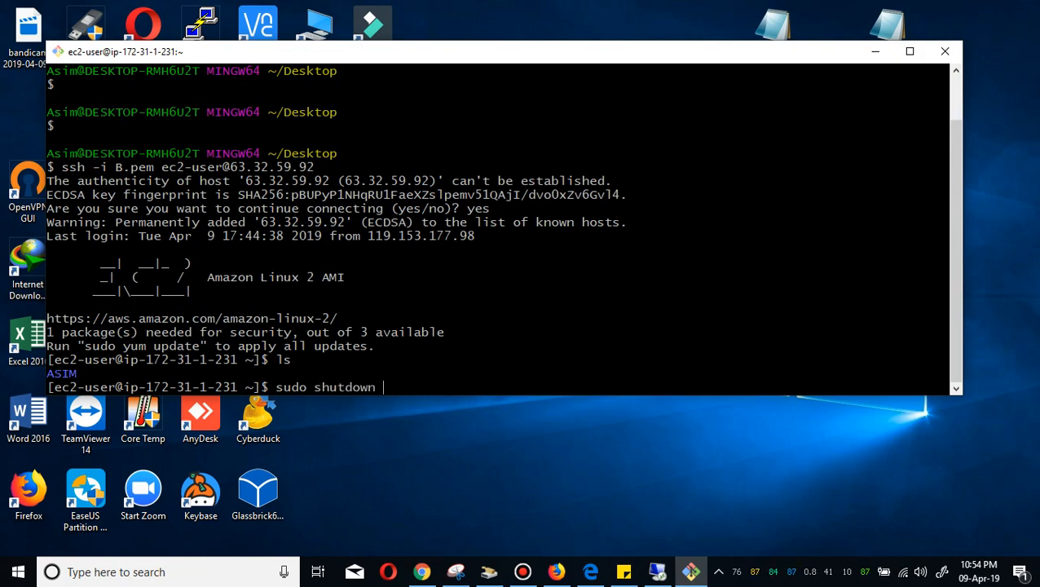
pyautogui.write('-h now')
pyautogui.press('Return')
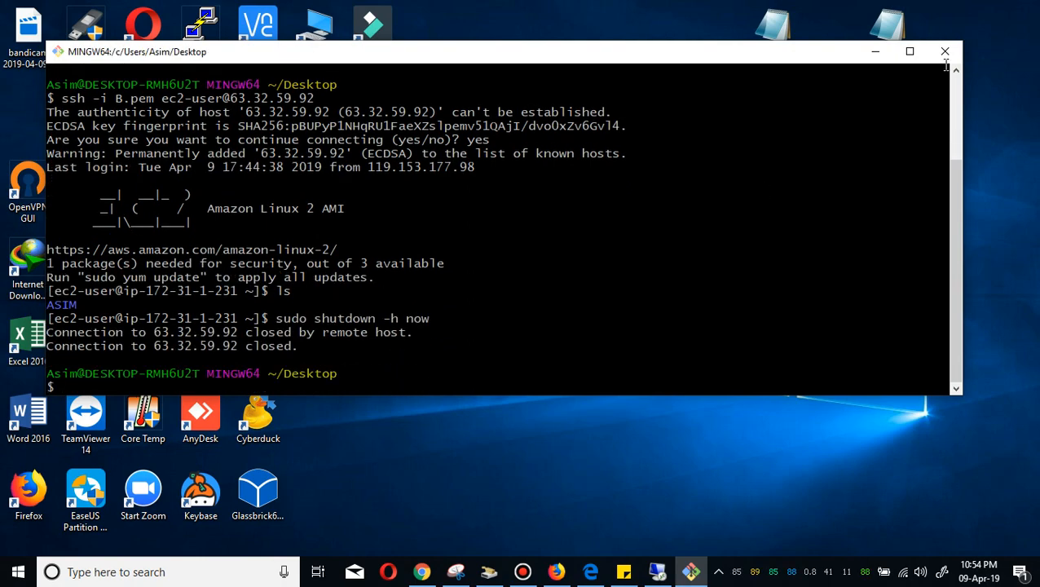
pyautogui.click(944, 51)
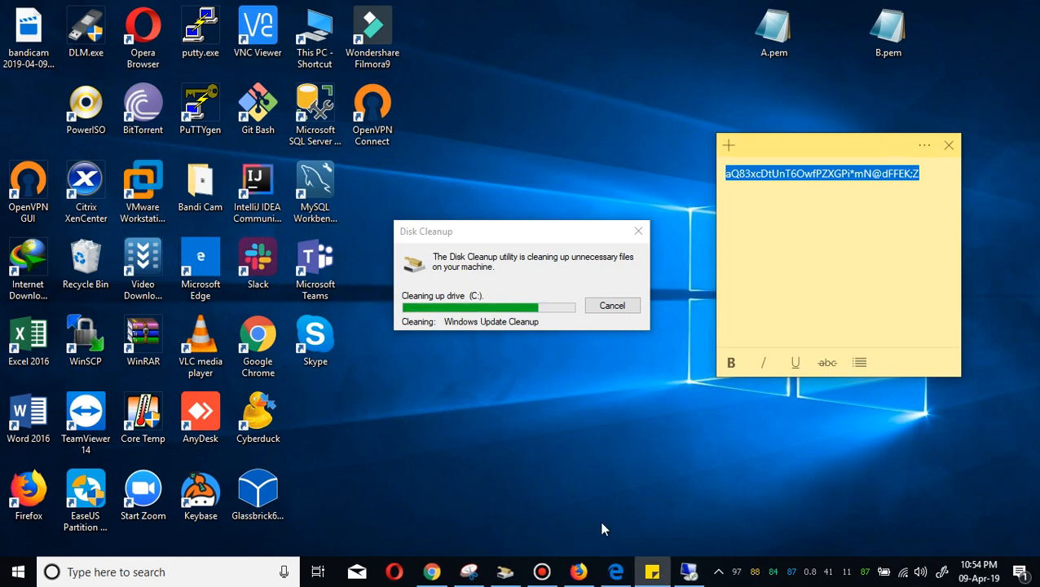
# Refresh the instance list, add Linux-A to the selection and terminate both Linux-A and Linux-B.
pyautogui.click(577, 571)
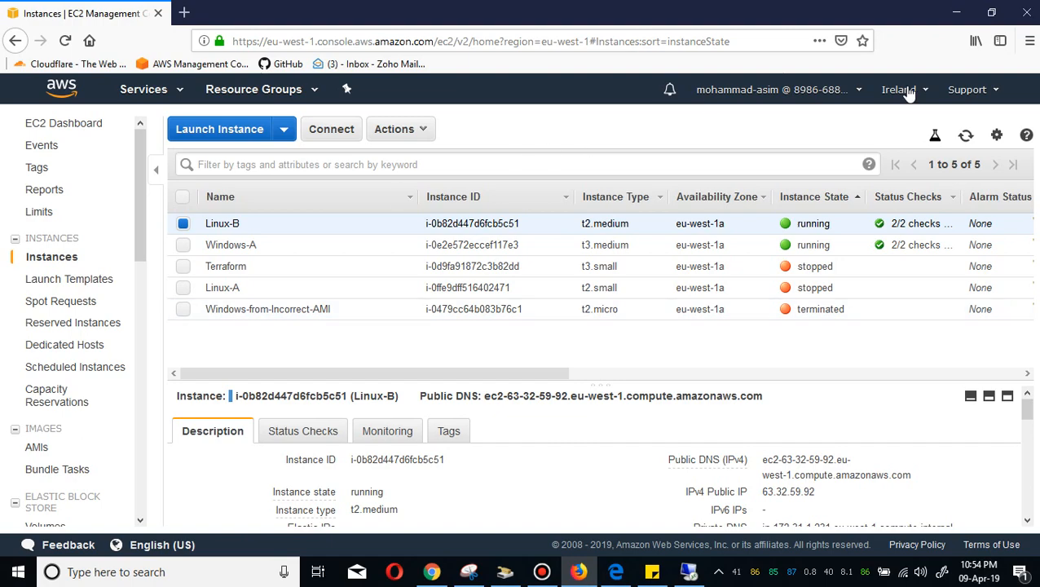
pyautogui.click(966, 135)
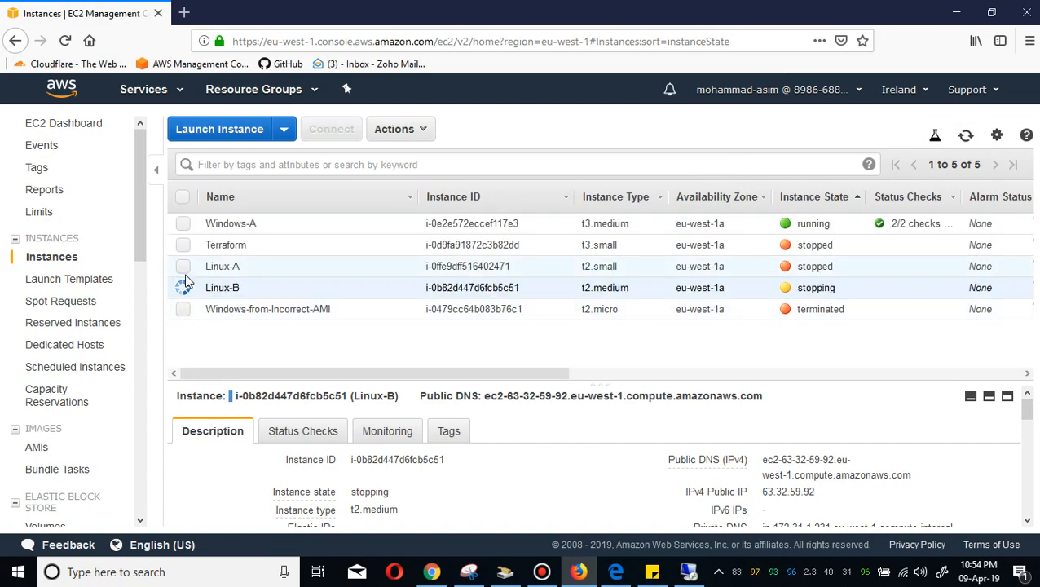
pyautogui.click(183, 269)
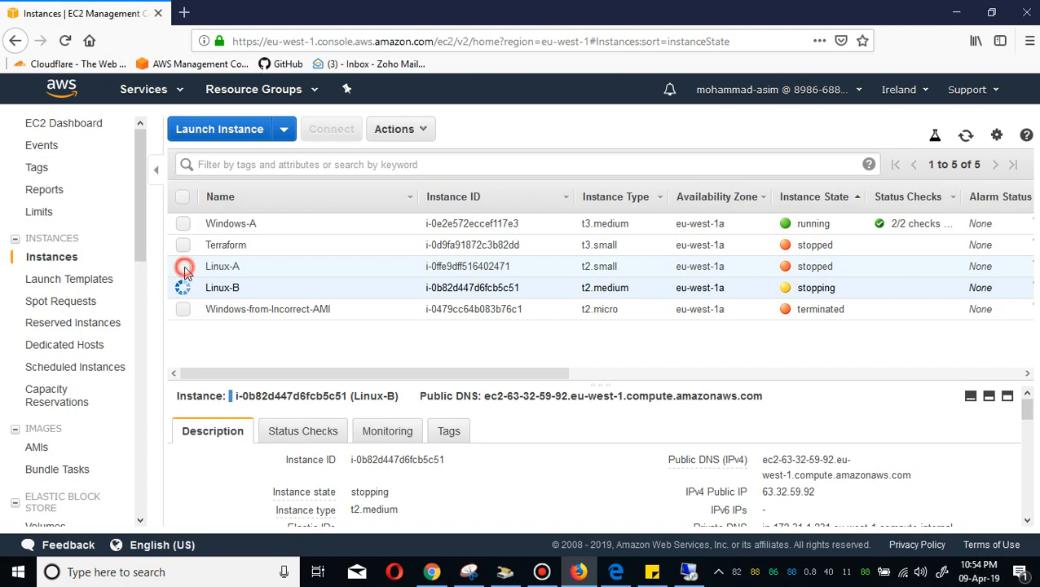
pyautogui.rightClick(183, 269)
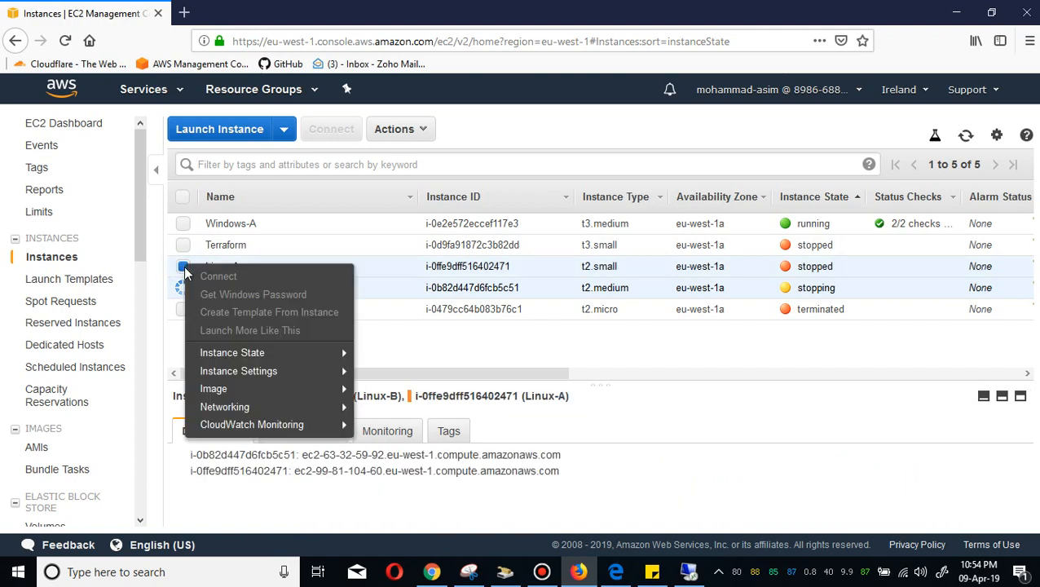
pyautogui.moveTo(337, 356)
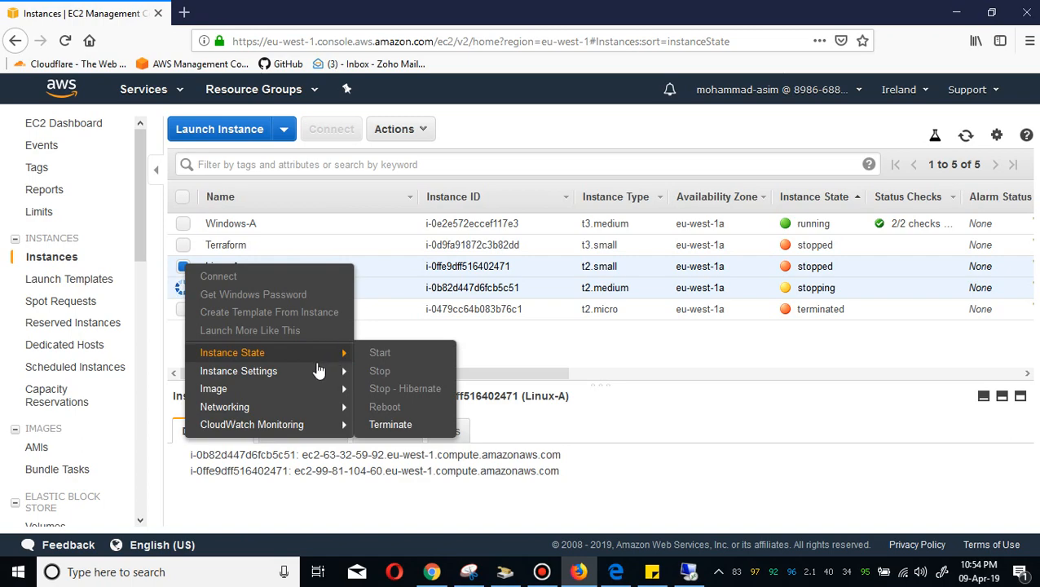
pyautogui.moveTo(345, 394)
pyautogui.click(398, 423)
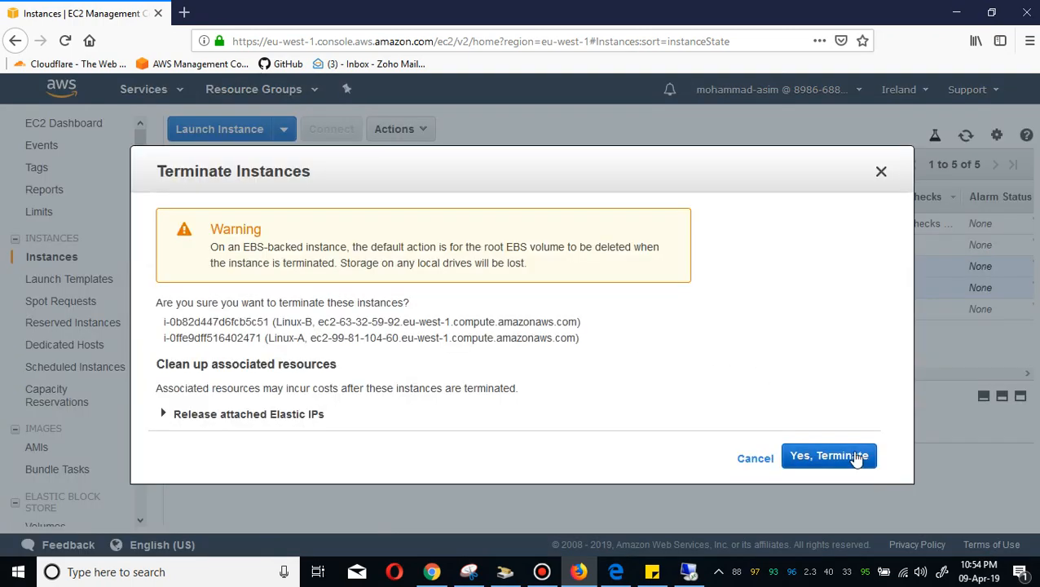
pyautogui.click(856, 459)
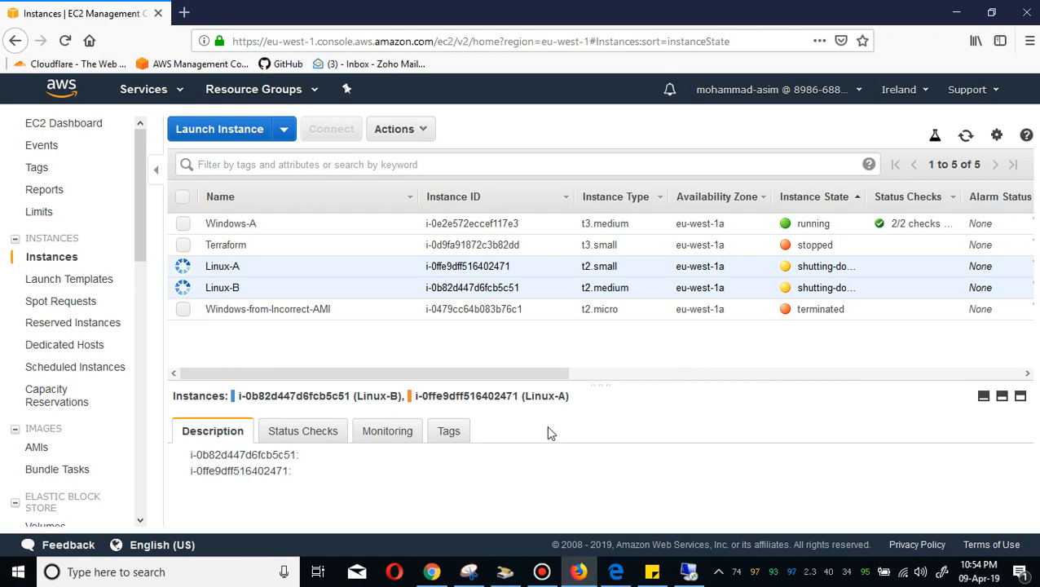
# Switch to the Windows-A remote desktop session and restart it to finish installing the pending updates.
pyautogui.click(689, 575)
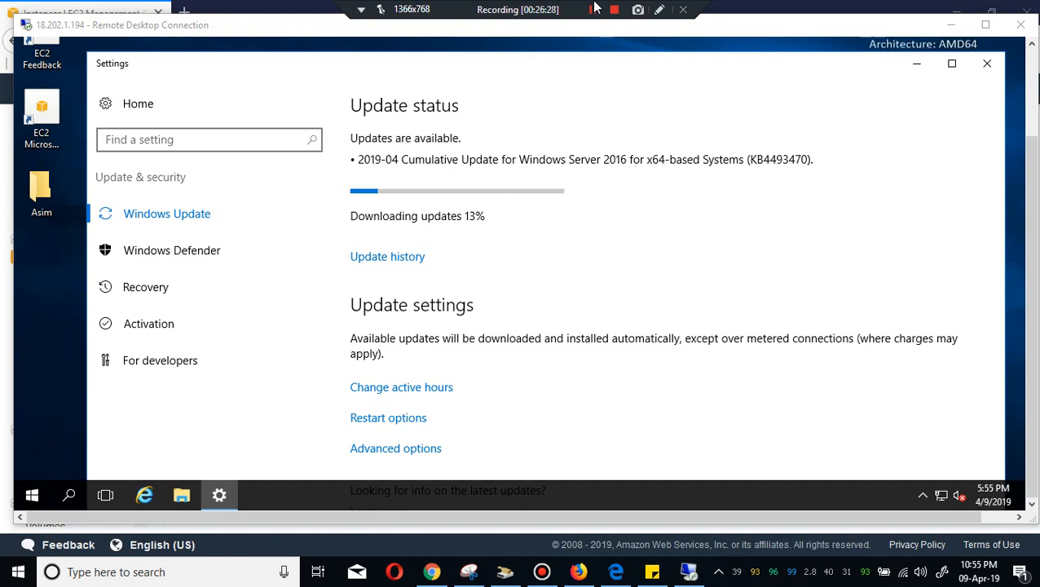
pyautogui.click(593, 12)
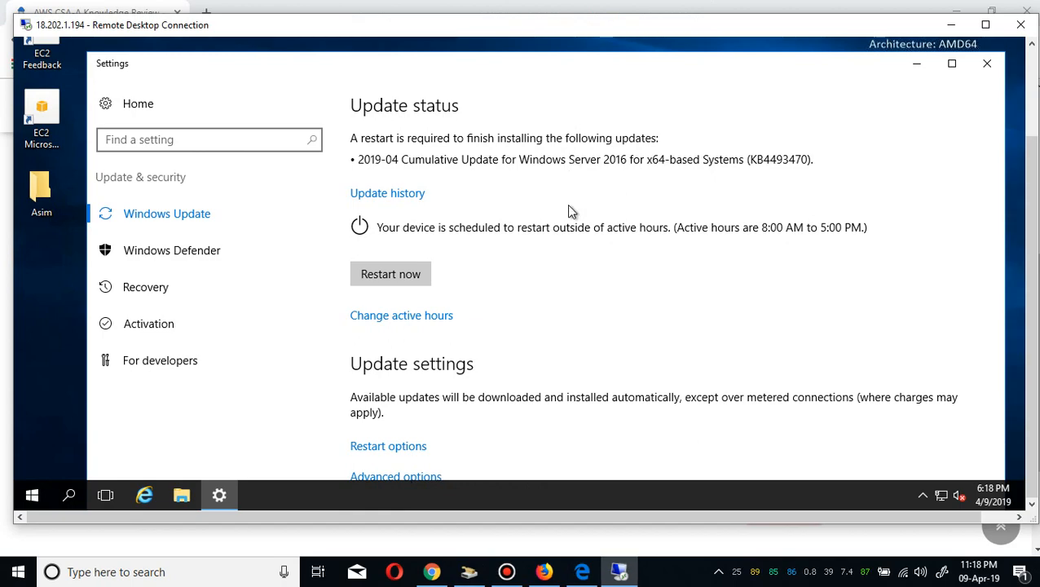
pyautogui.click(405, 273)
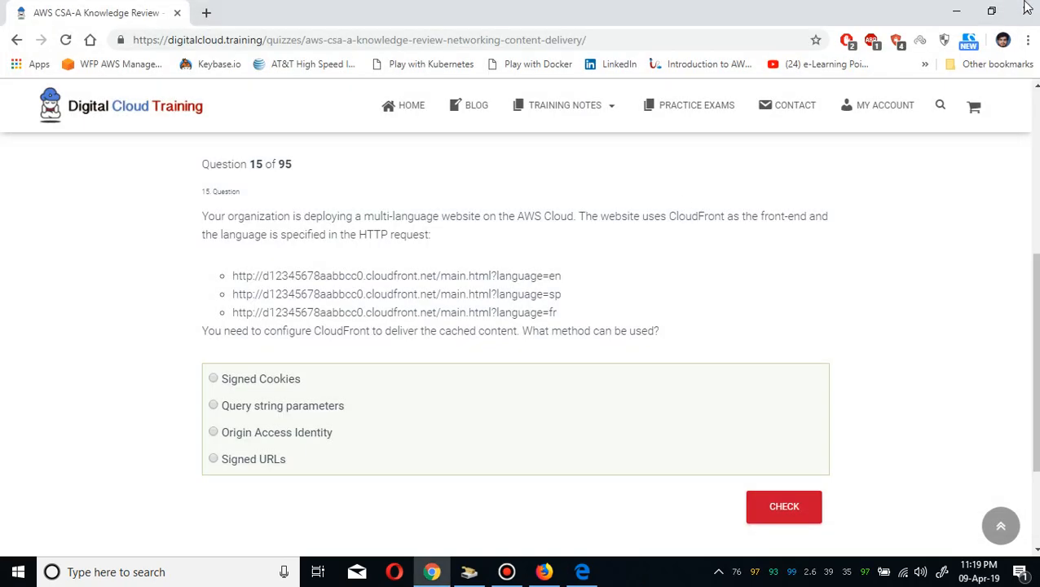
# Return to the EC2 instance list, refresh it and clear the selection of Linux-A and Linux-B.
pyautogui.click(957, 10)
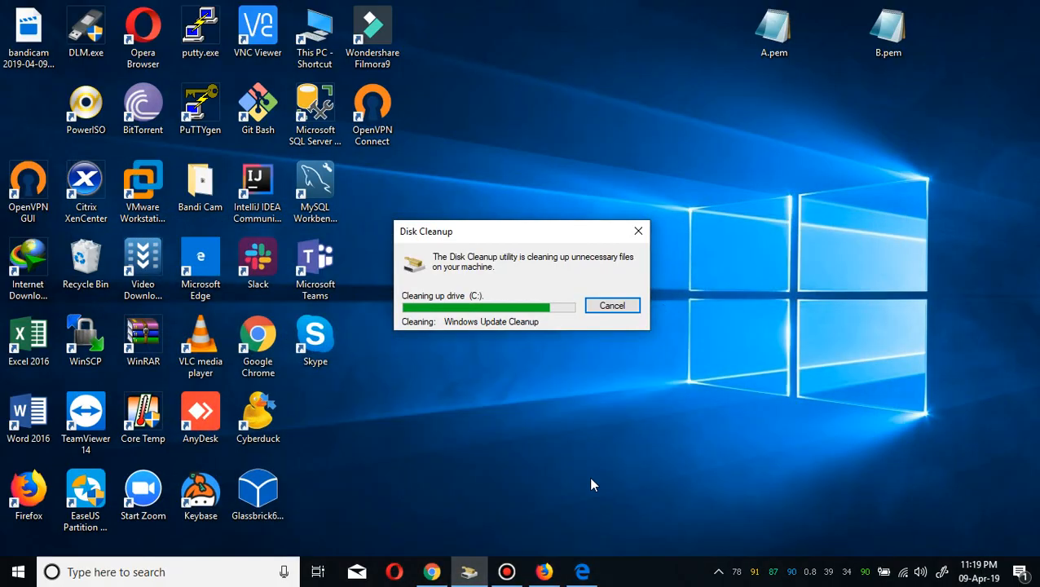
pyautogui.moveTo(579, 570)
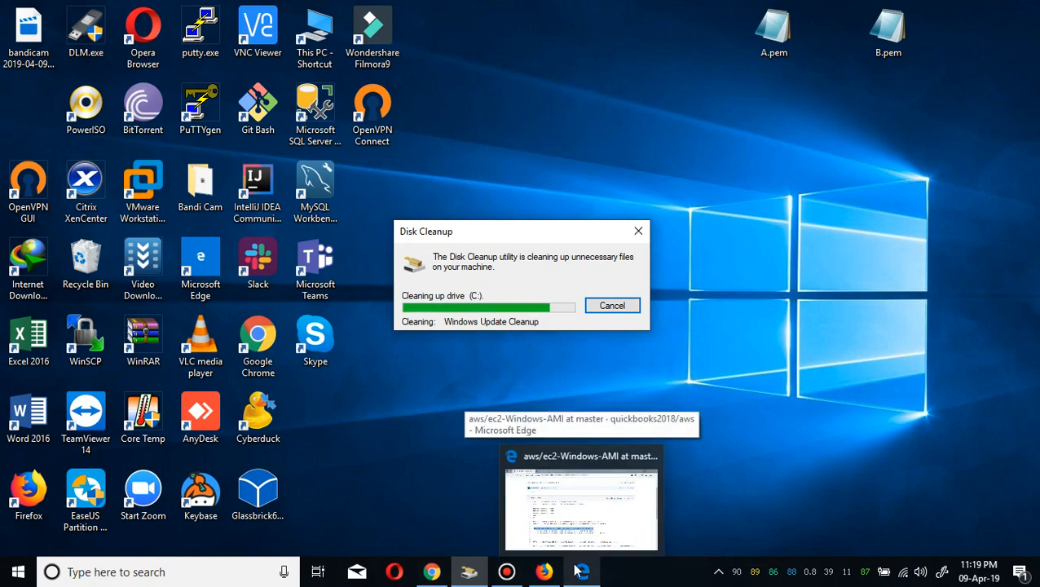
pyautogui.click(550, 571)
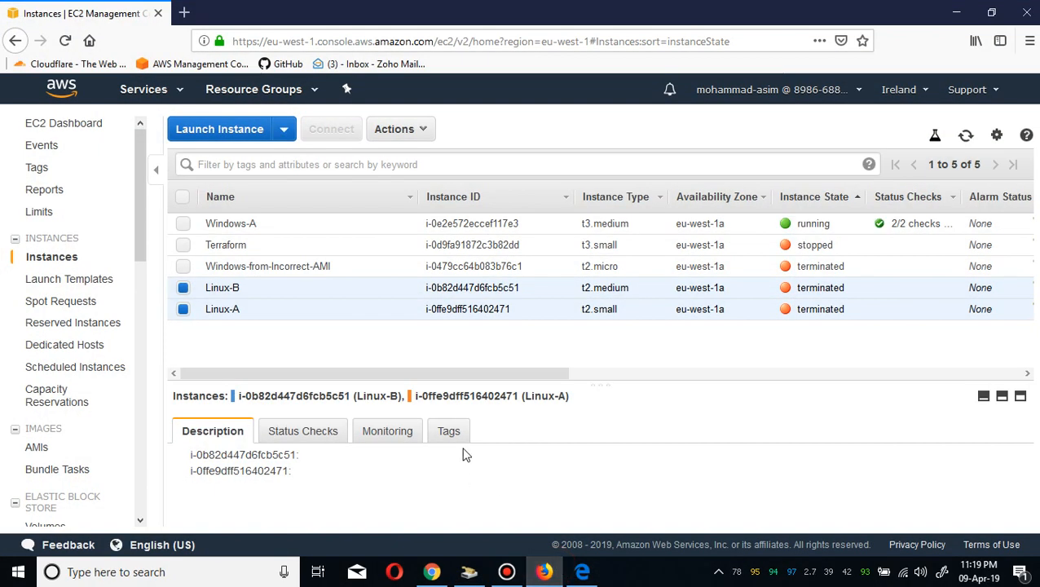
pyautogui.click(965, 139)
pyautogui.click(184, 313)
pyautogui.click(184, 311)
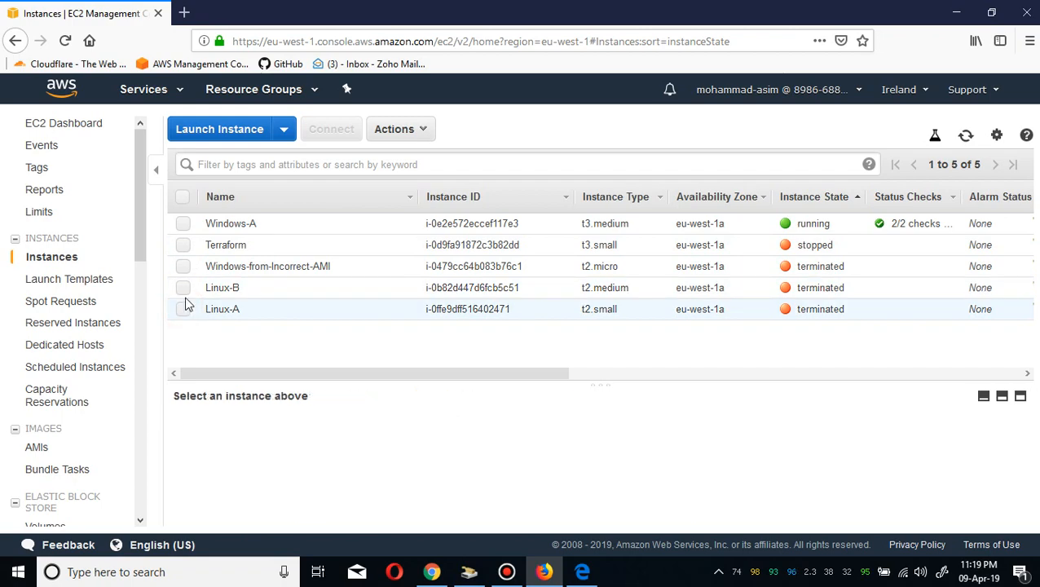
# Select Windows-A and open its connection details, then close them.
pyautogui.click(247, 223)
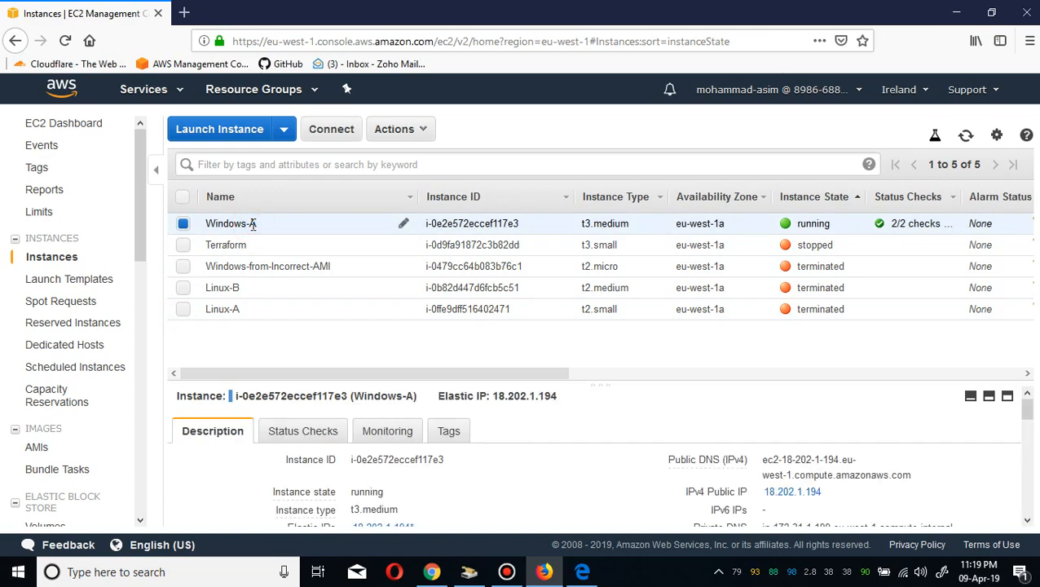
pyautogui.click(336, 130)
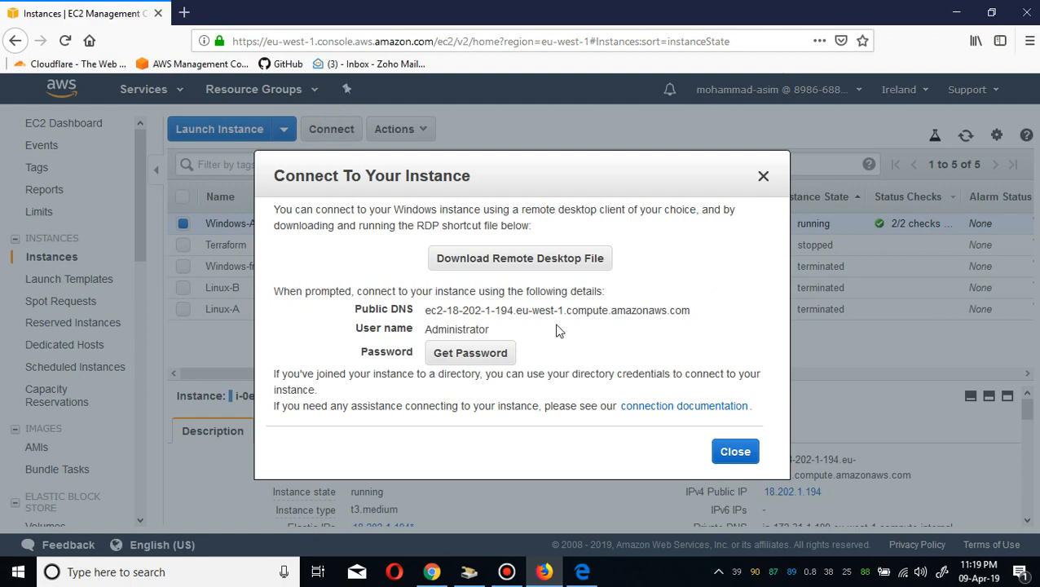
pyautogui.click(739, 452)
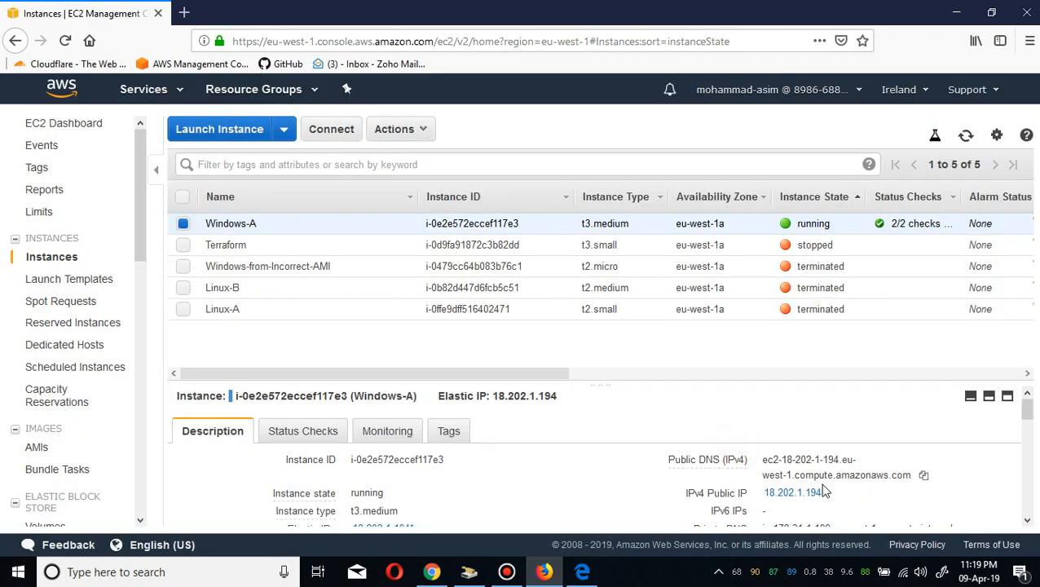
# Copy Windows-A's public IP and open a Remote Desktop Connection to 18.202.1.194.
pyautogui.click(834, 494)
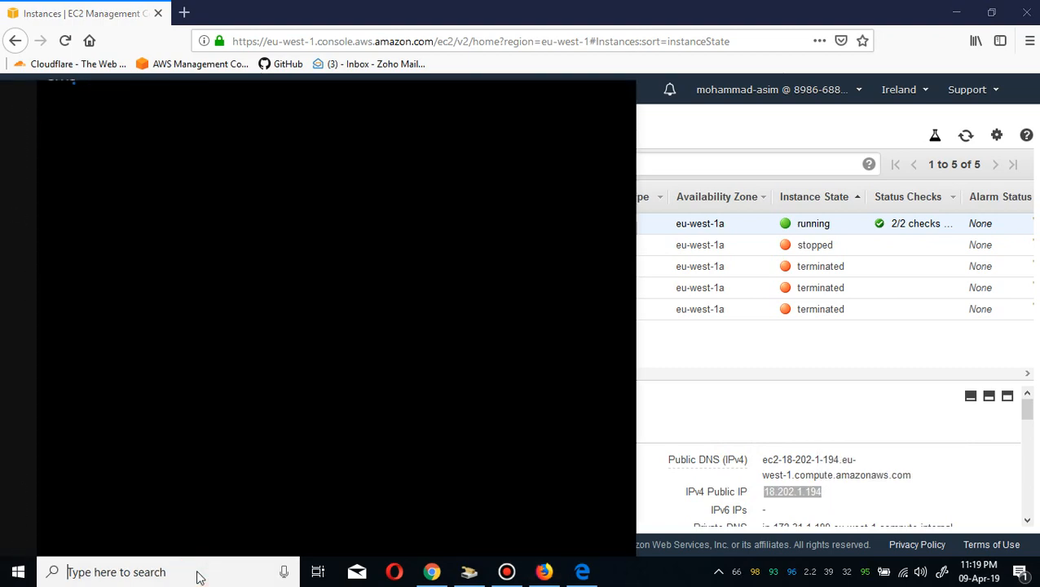
pyautogui.click(198, 575)
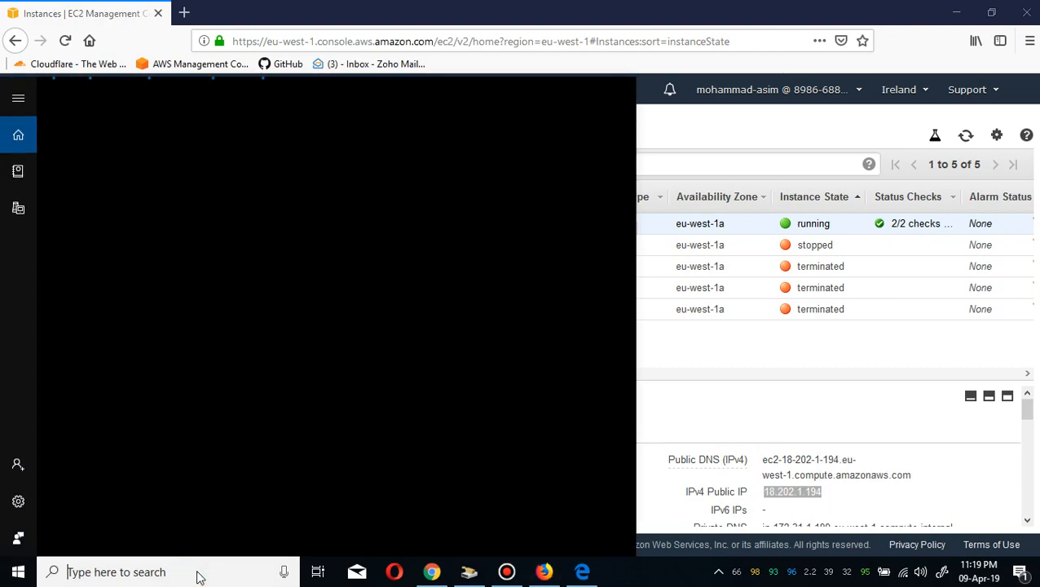
pyautogui.write('re')
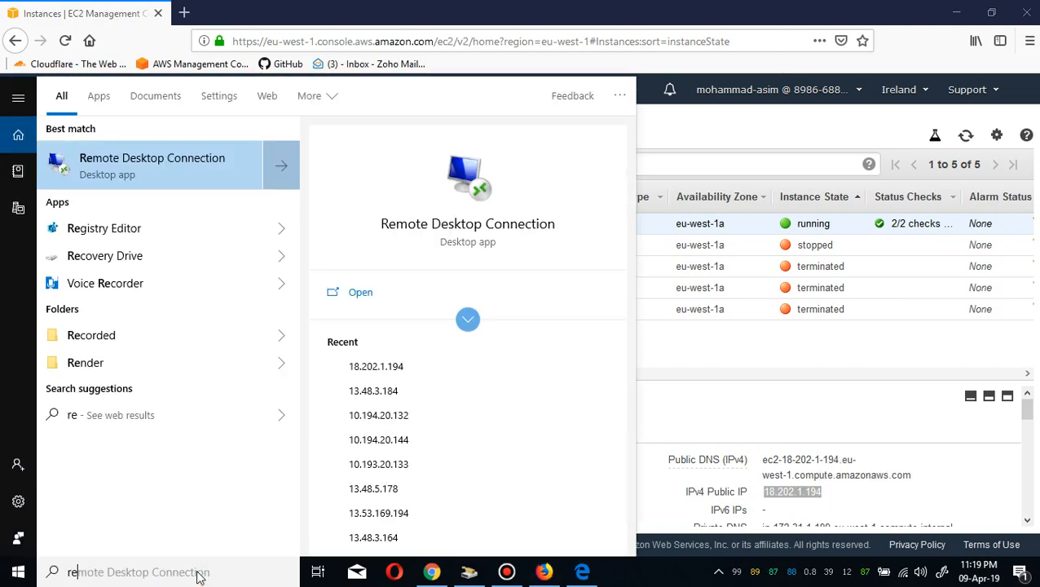
pyautogui.press('Return')
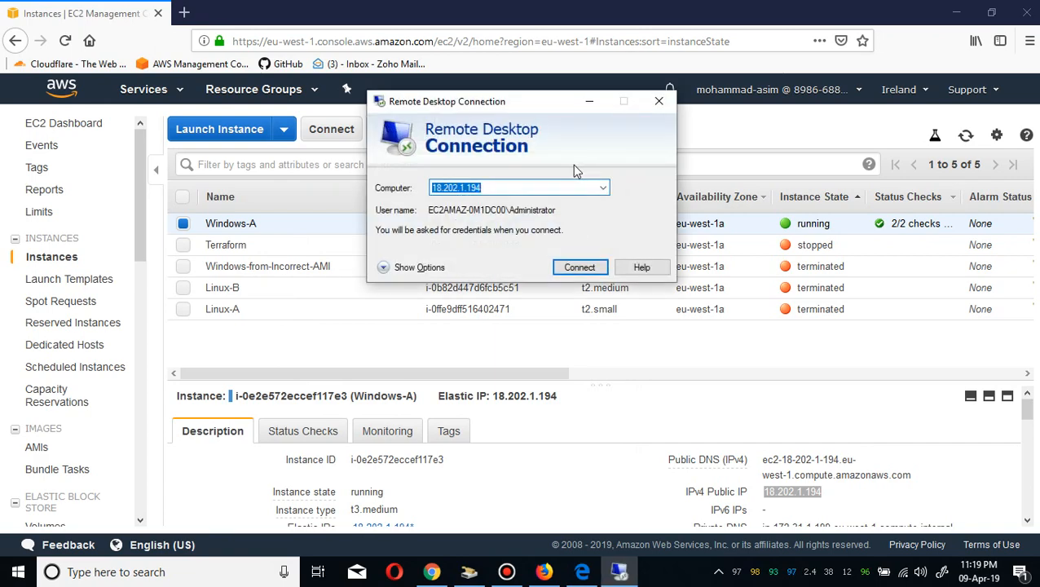
pyautogui.press('BackSpace')
pyautogui.hotkey('ctrl', 'v')
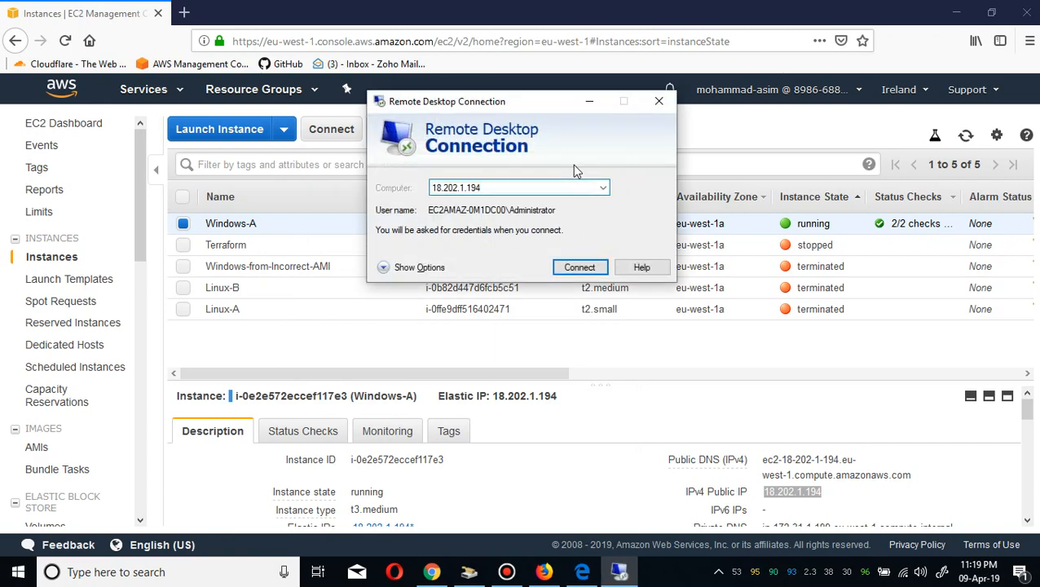
pyautogui.press('Return')
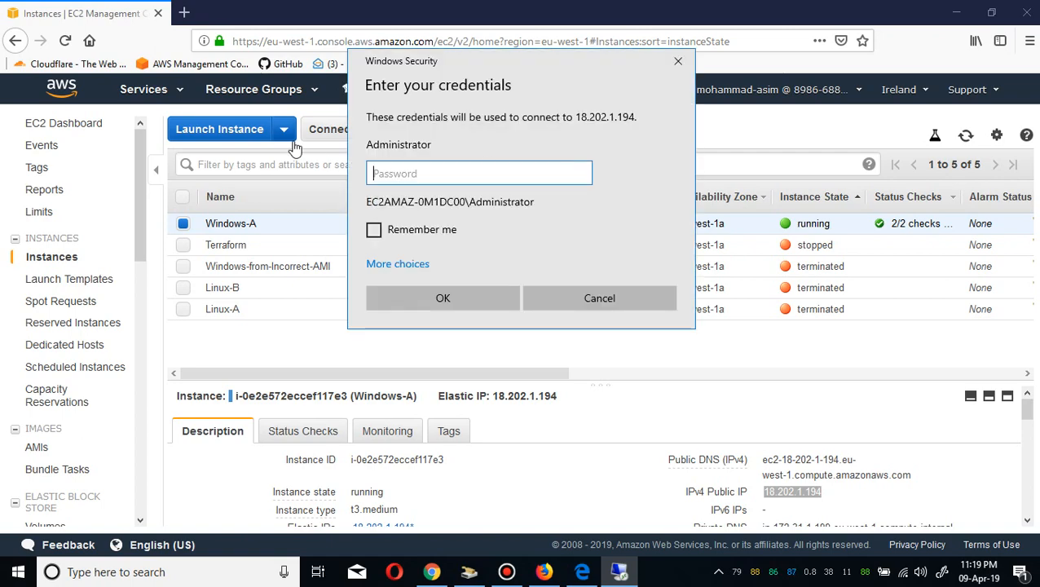
# Retrieve Windows-A's Administrator password by decrypting it with the A.pem key contents, and copy it.
pyautogui.click(320, 133)
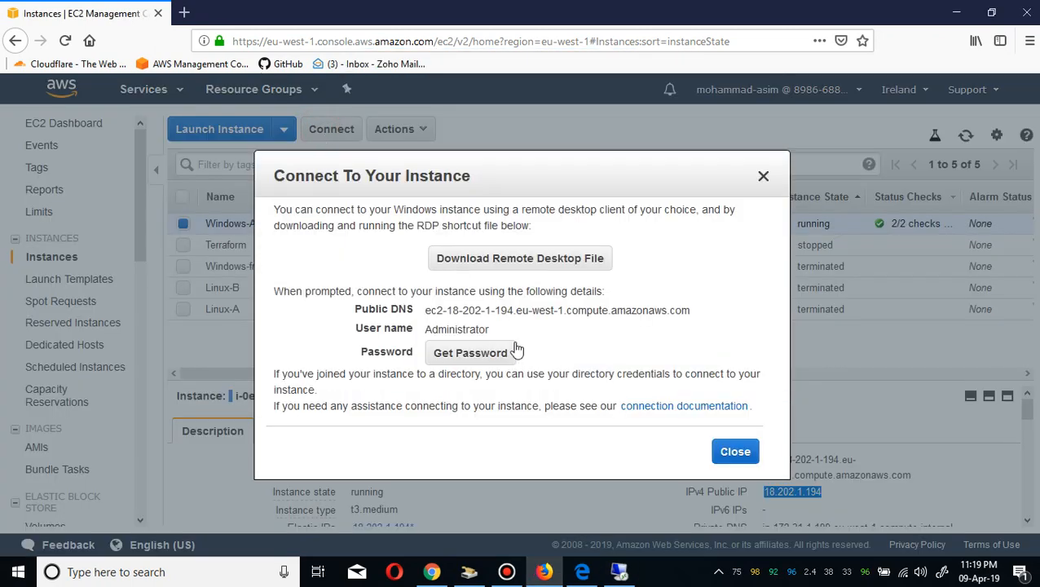
pyautogui.click(492, 357)
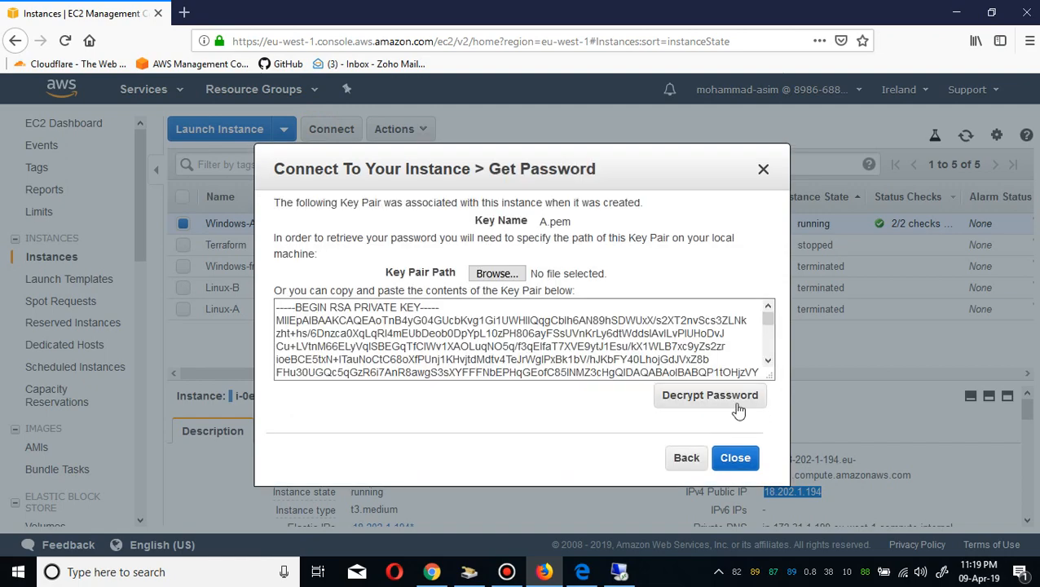
pyautogui.click(717, 394)
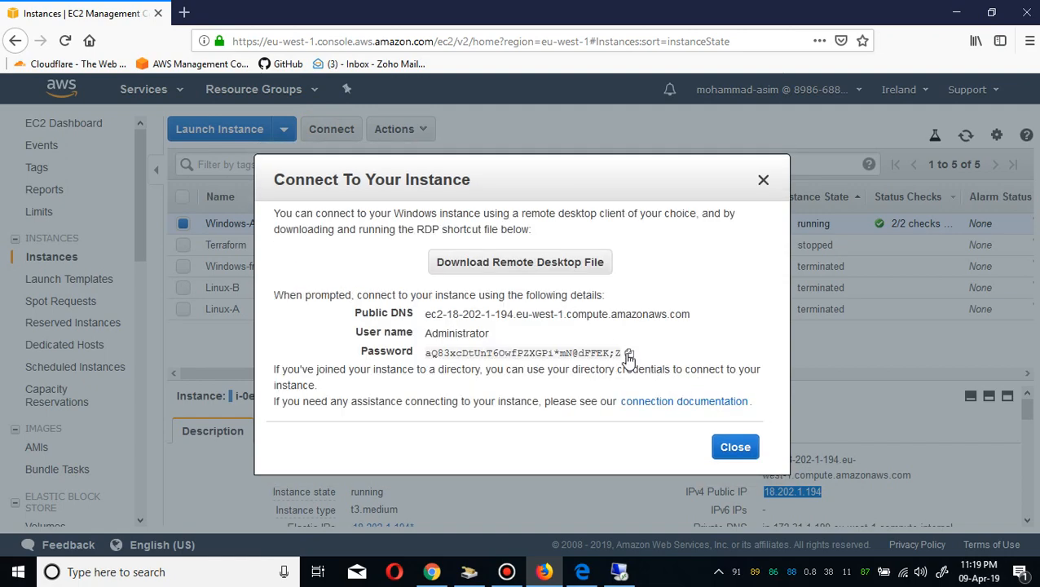
pyautogui.click(628, 354)
pyautogui.click(735, 447)
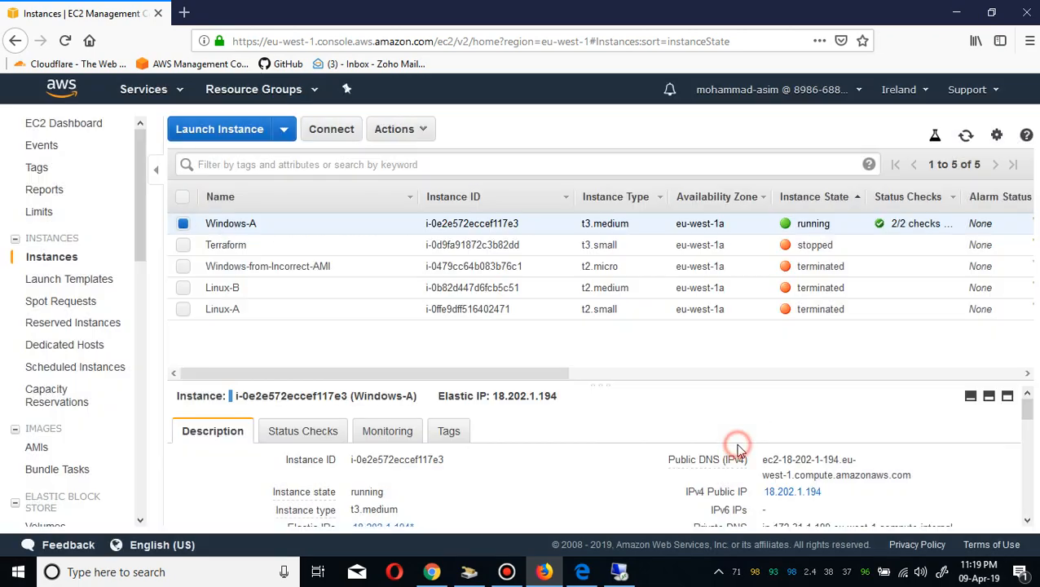
pyautogui.click(620, 572)
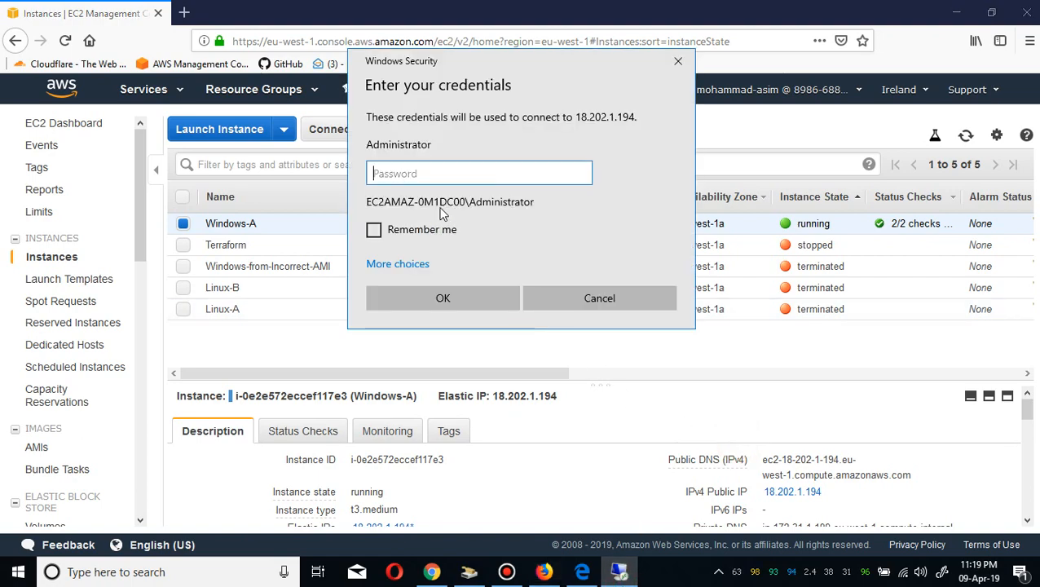
pyautogui.rightClick(422, 173)
pyautogui.click(461, 190)
pyautogui.click(453, 295)
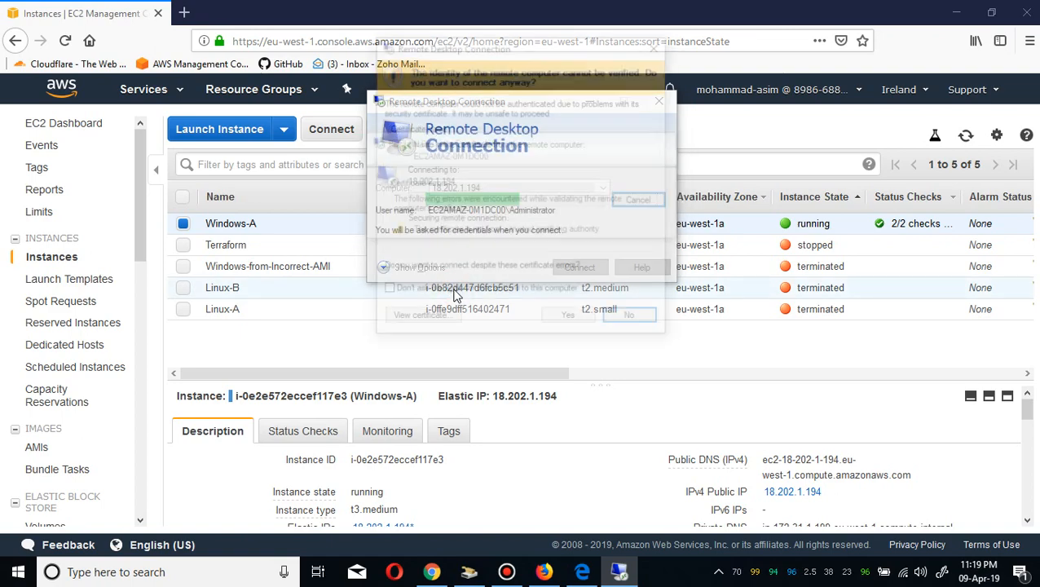
pyautogui.click(570, 319)
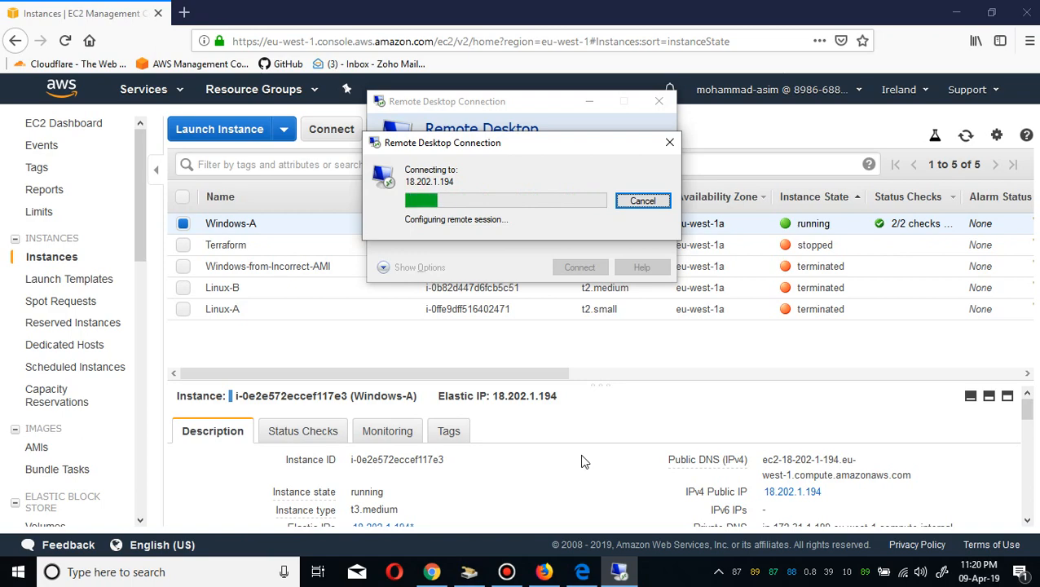
pyautogui.press('Escape')
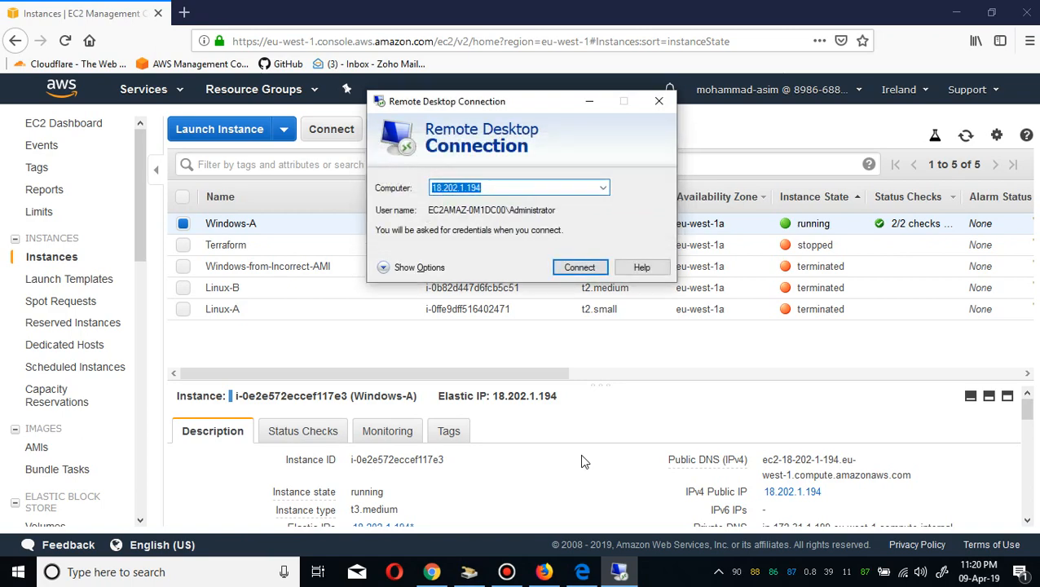
# Try to connect to Windows-A again, pasting the Administrator password and accepting the certificate warning.
pyautogui.click(579, 268)
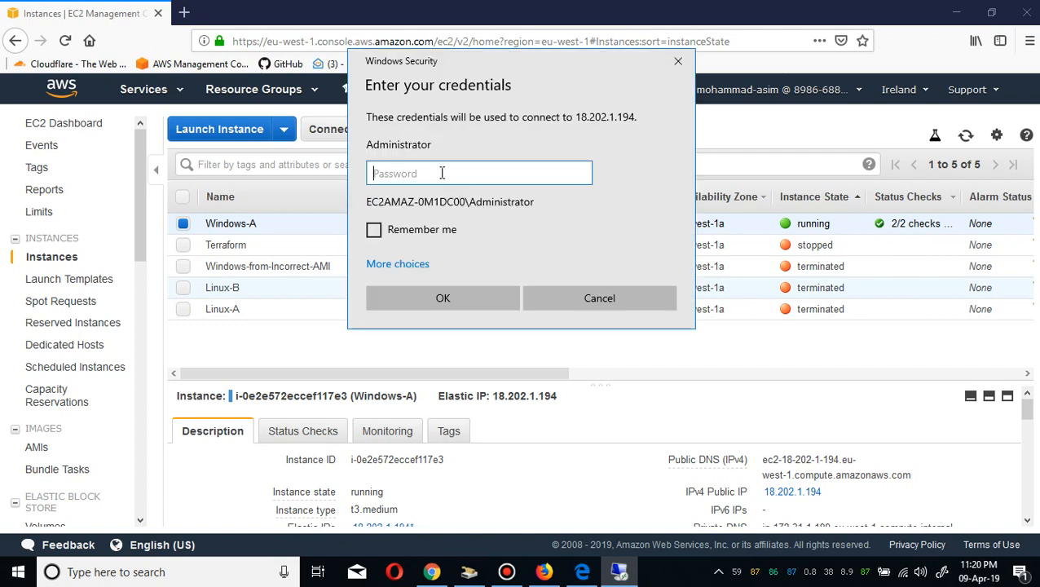
pyautogui.rightClick(442, 173)
pyautogui.click(471, 186)
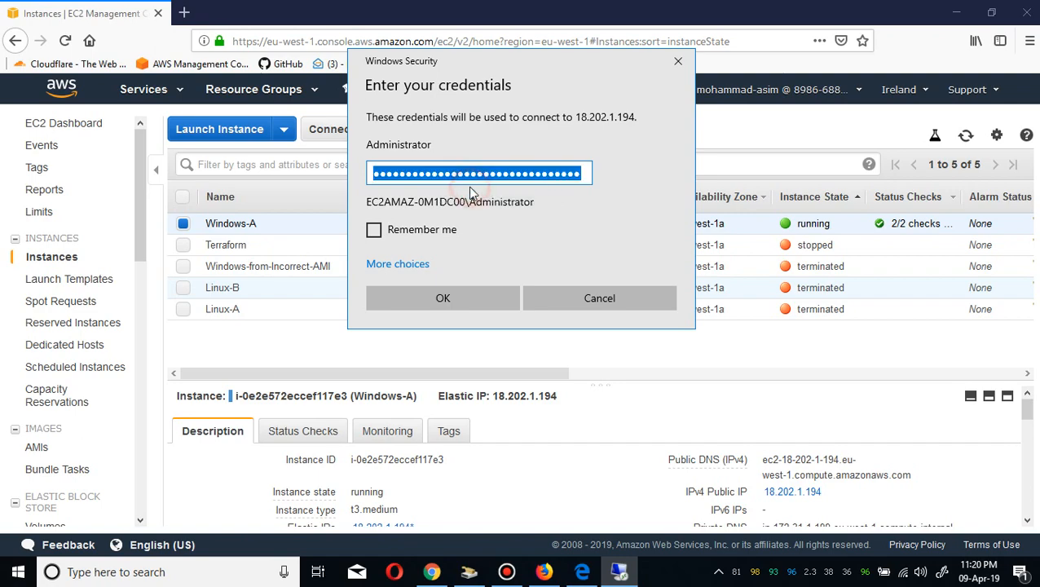
pyautogui.click(453, 293)
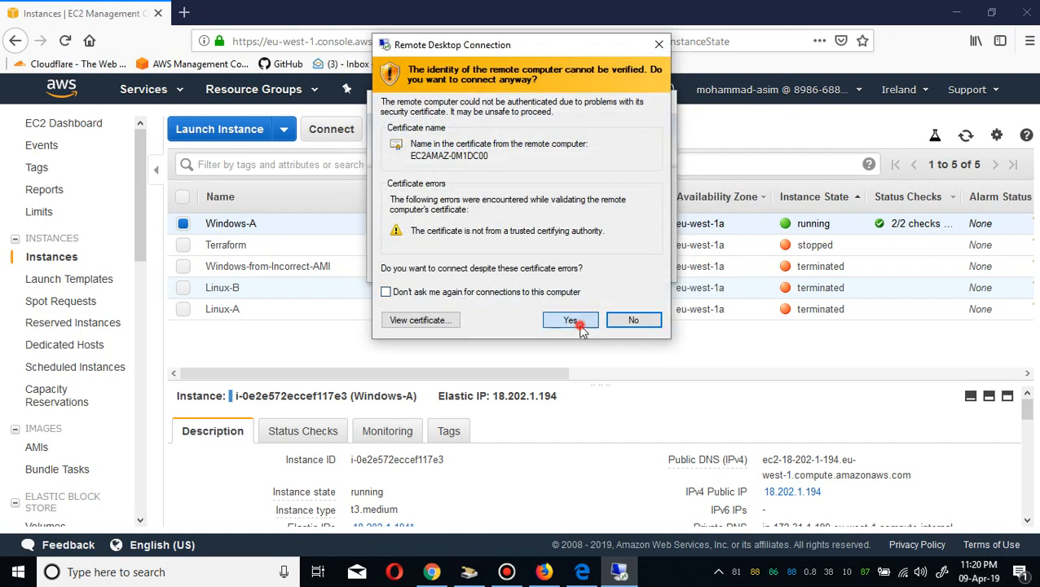
pyautogui.click(579, 326)
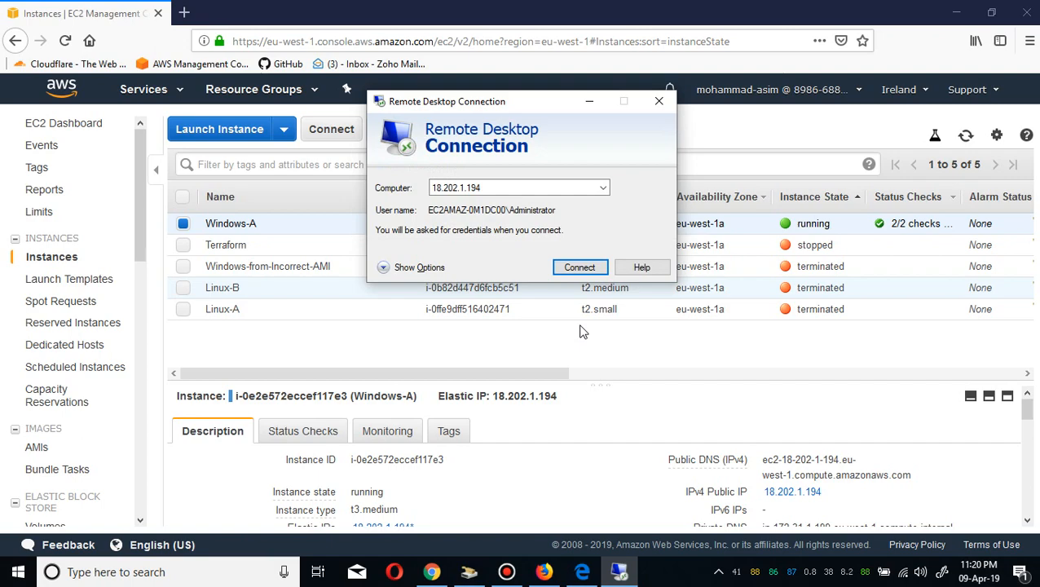
# Retry the remote desktop connection with the pasted Administrator password, accept the certificate, and refresh the instance list.
pyautogui.click(580, 267)
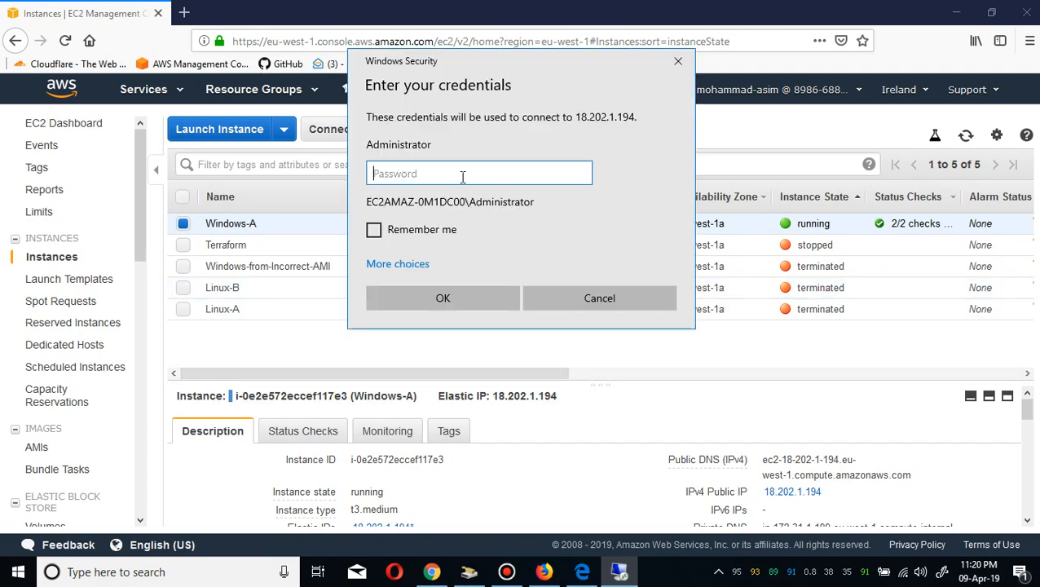
pyautogui.rightClick(462, 175)
pyautogui.click(483, 195)
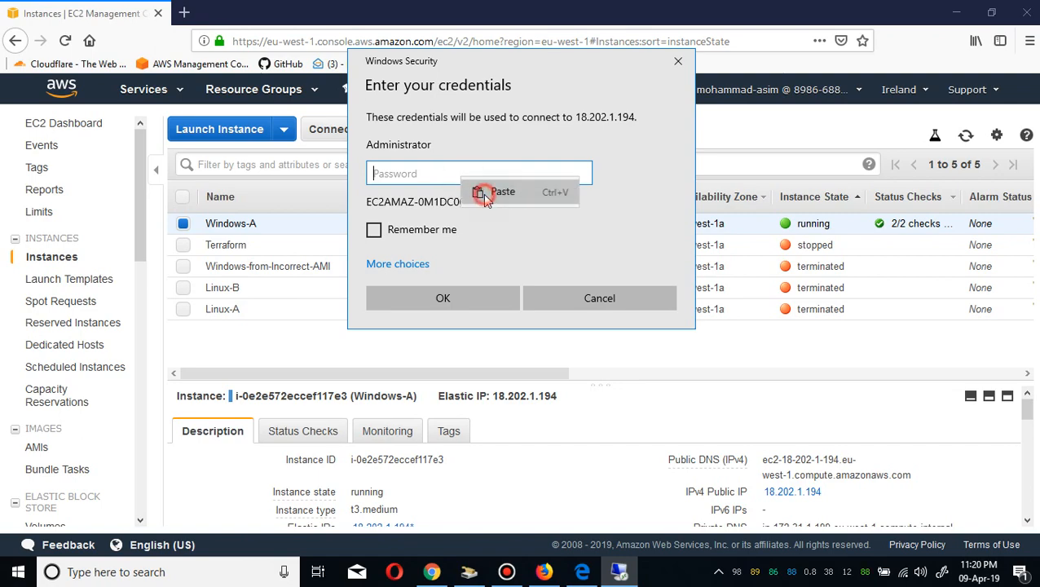
pyautogui.click(470, 304)
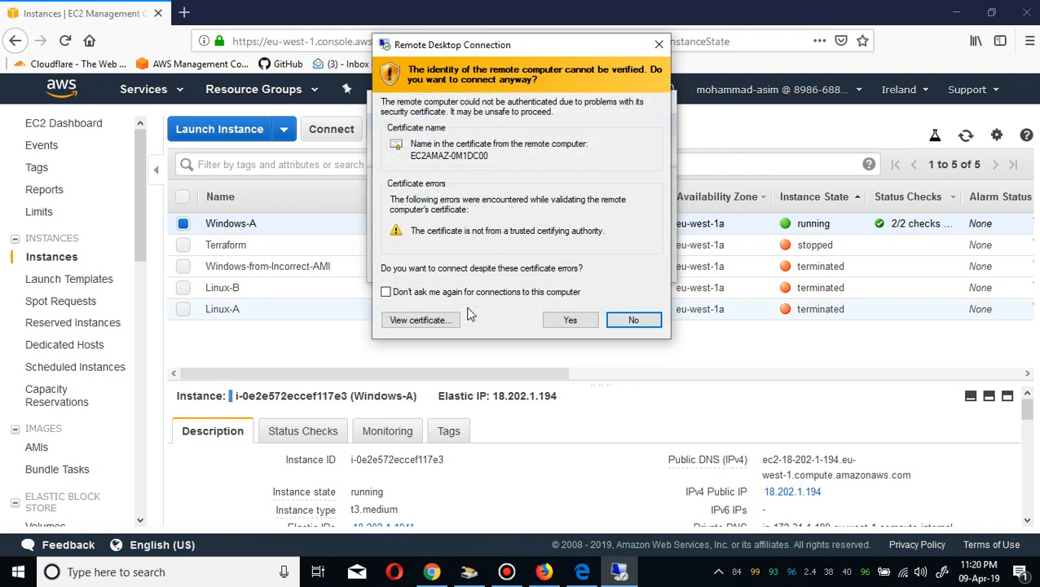
pyautogui.click(570, 320)
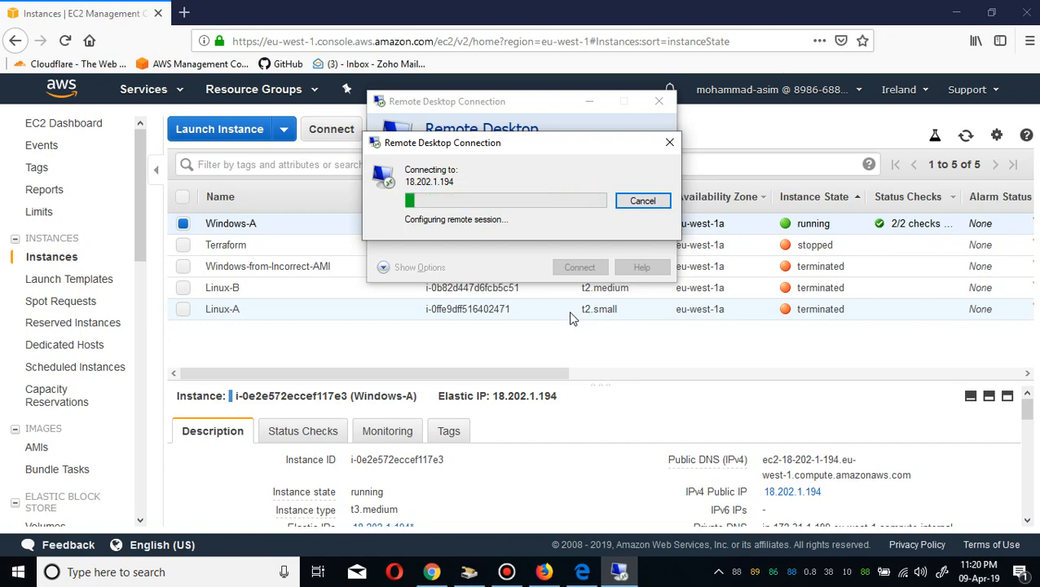
pyautogui.click(965, 137)
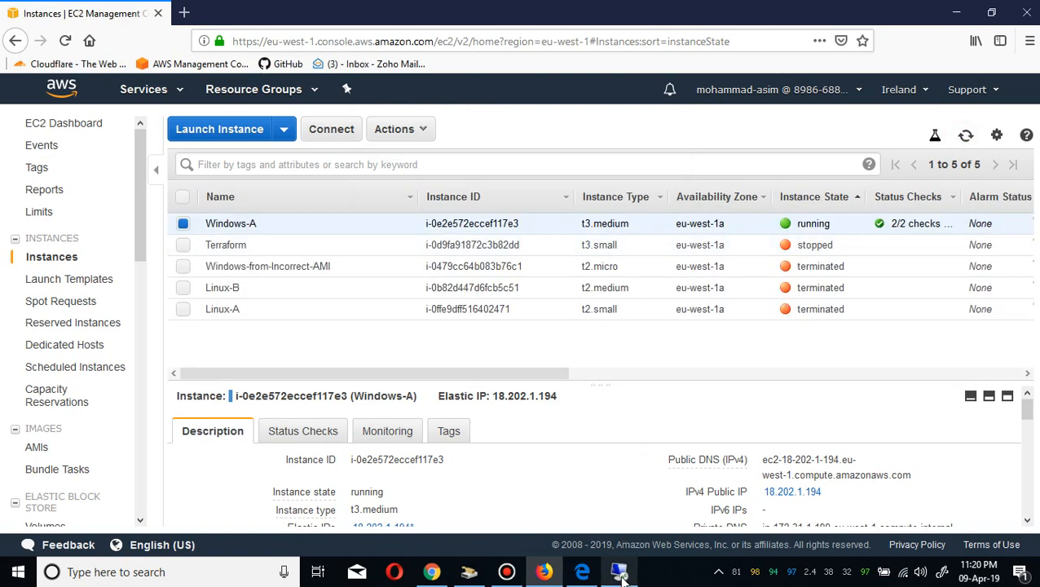
# Reconnect to Windows-A over Remote Desktop, pasting the Administrator password into the credentials prompt.
pyautogui.click(620, 571)
pyautogui.click(574, 268)
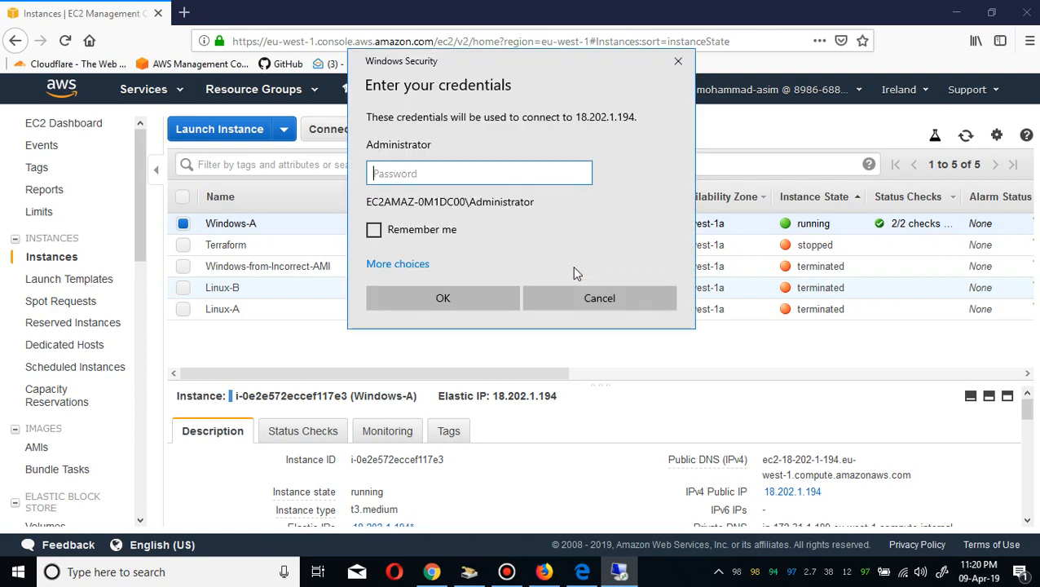
pyautogui.rightClick(422, 165)
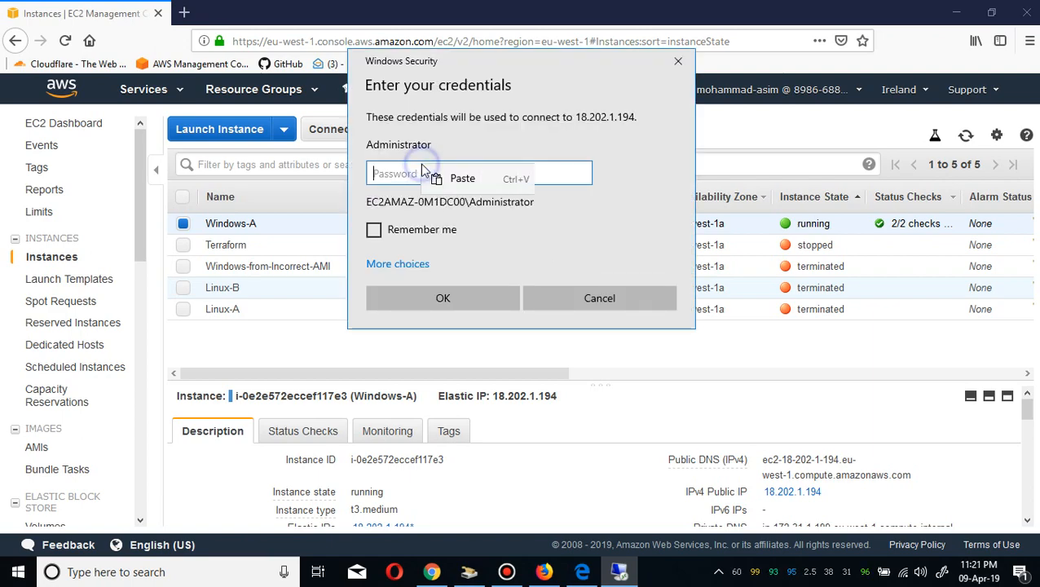
pyautogui.click(460, 179)
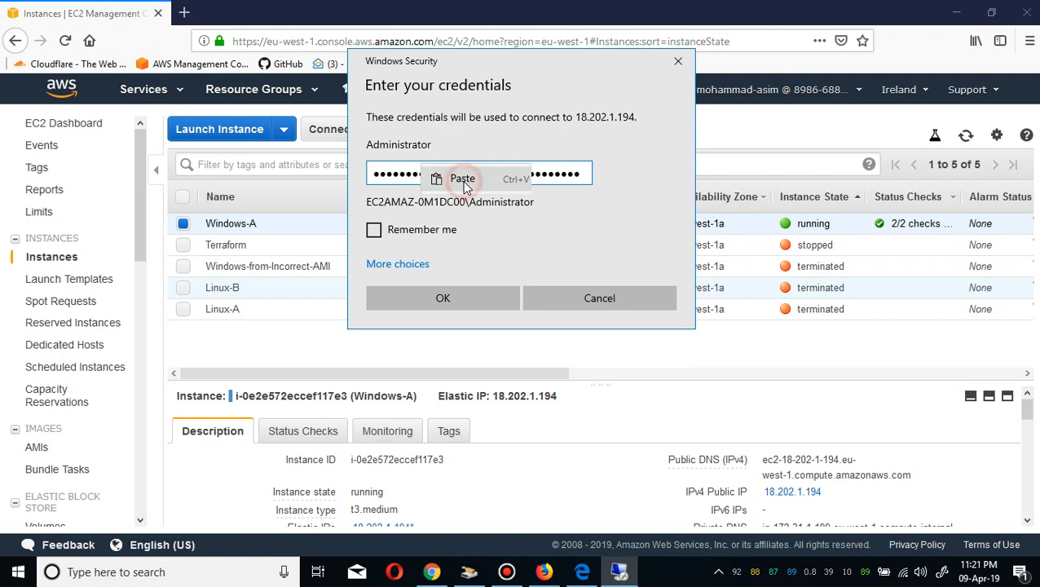
pyautogui.doubleClick(579, 175)
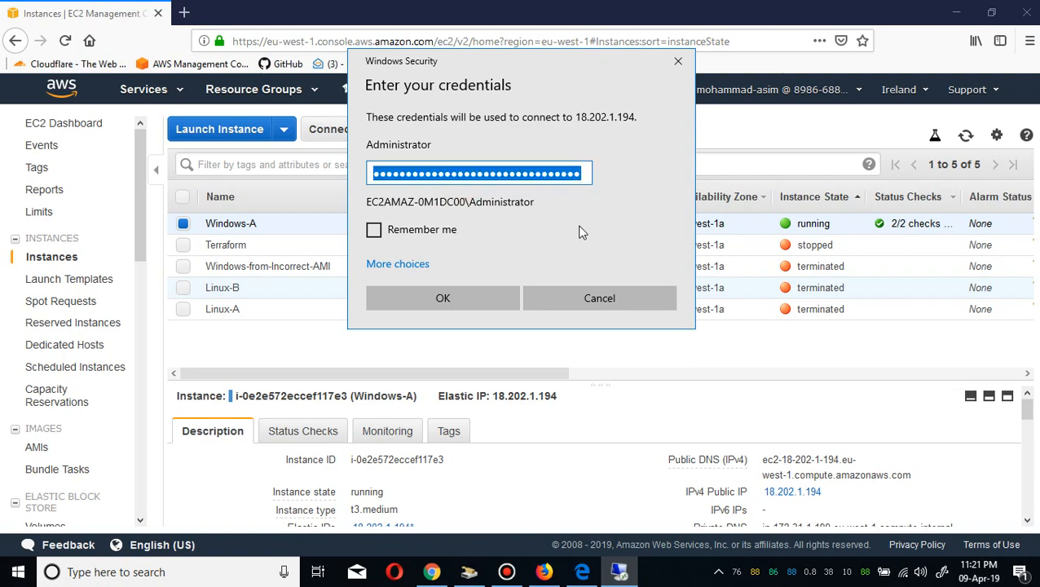
pyautogui.click(441, 298)
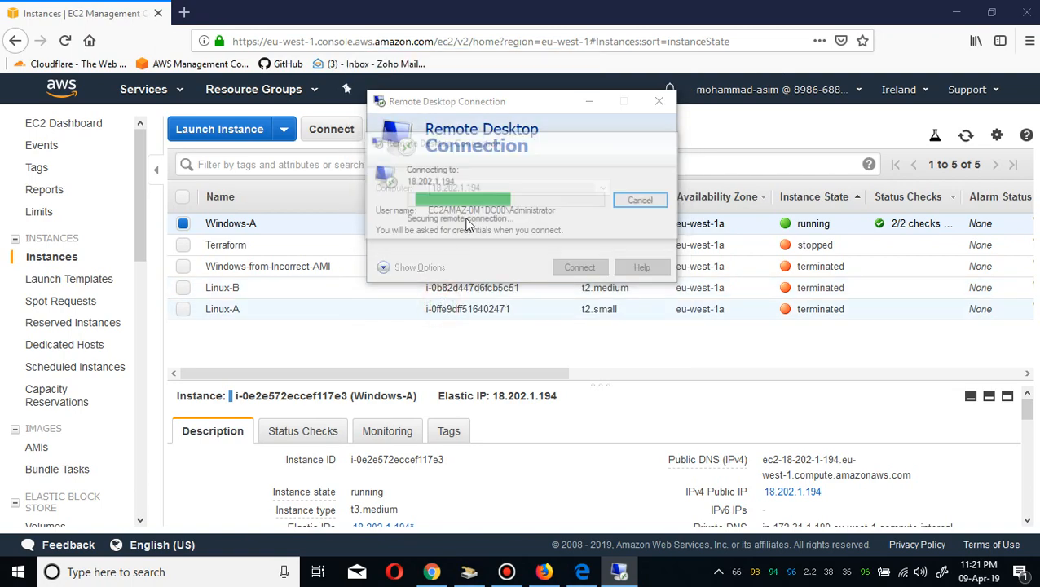
pyautogui.click(575, 321)
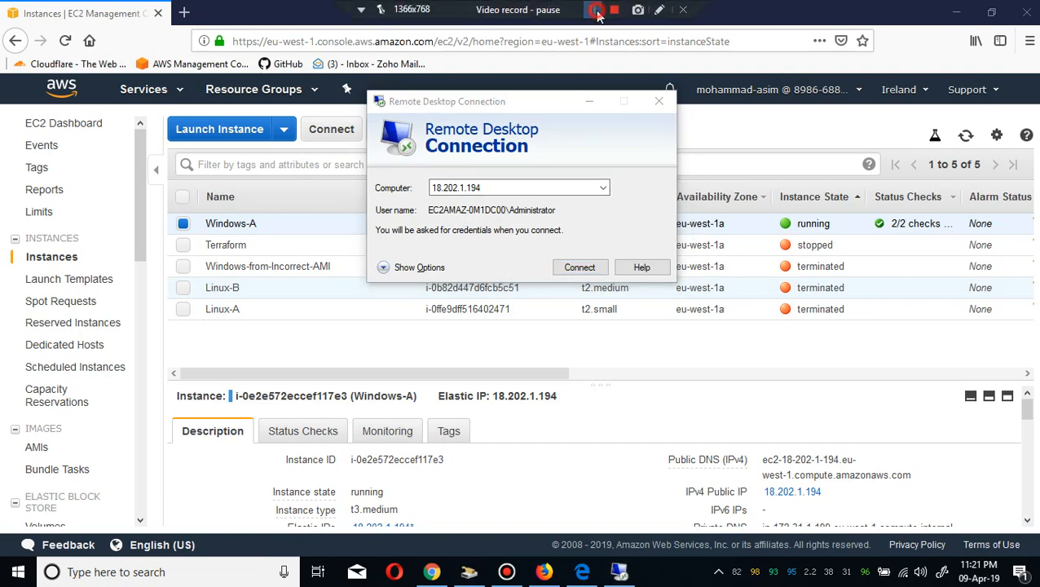
pyautogui.click(596, 9)
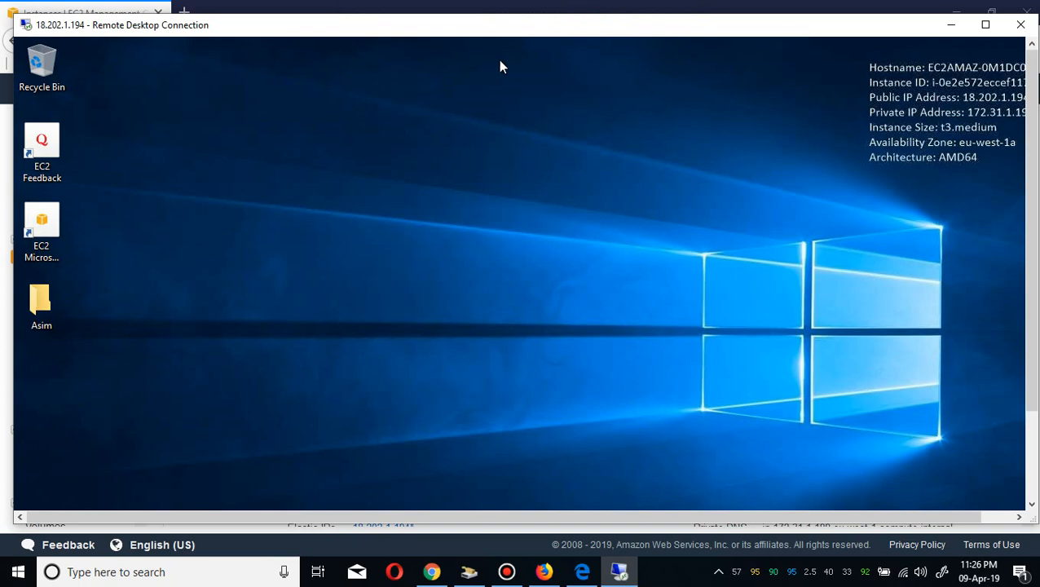
# Search the remote desktop for PowerShell and run Windows PowerShell as administrator.
pyautogui.moveTo(525, 7)
pyautogui.click(1033, 450)
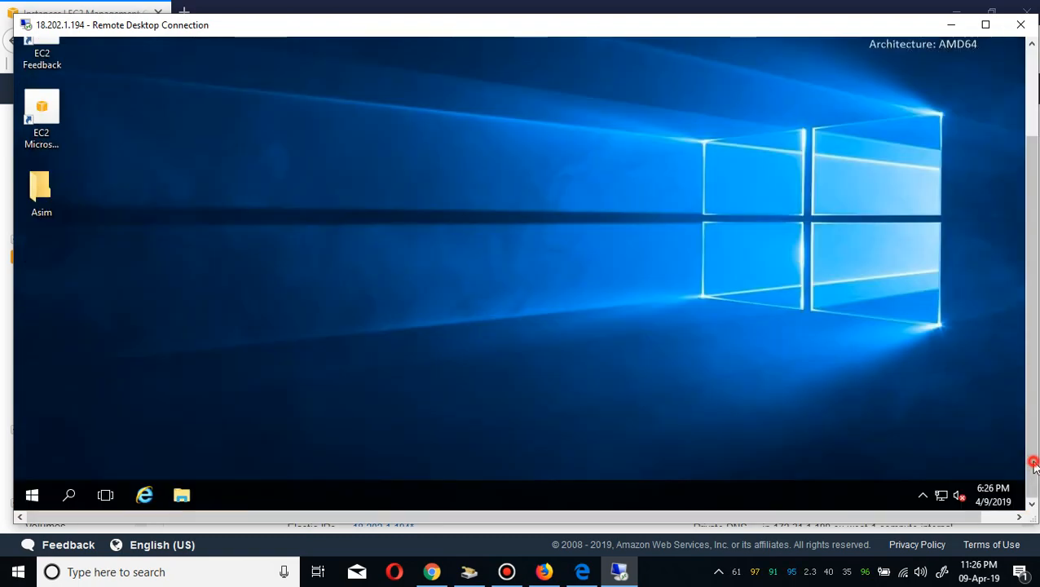
pyautogui.click(71, 497)
pyautogui.write('o')
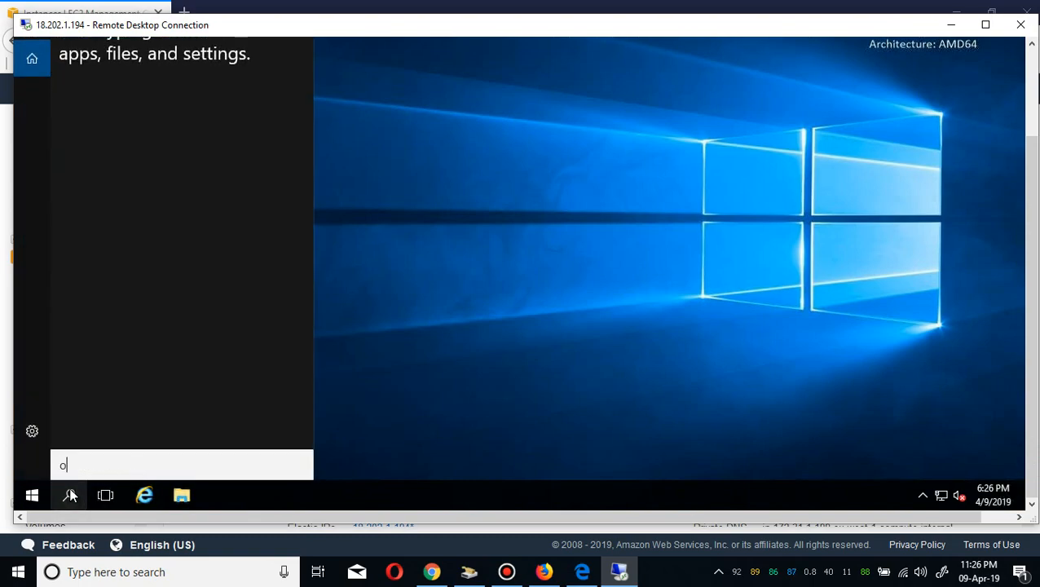
pyautogui.write('pe')
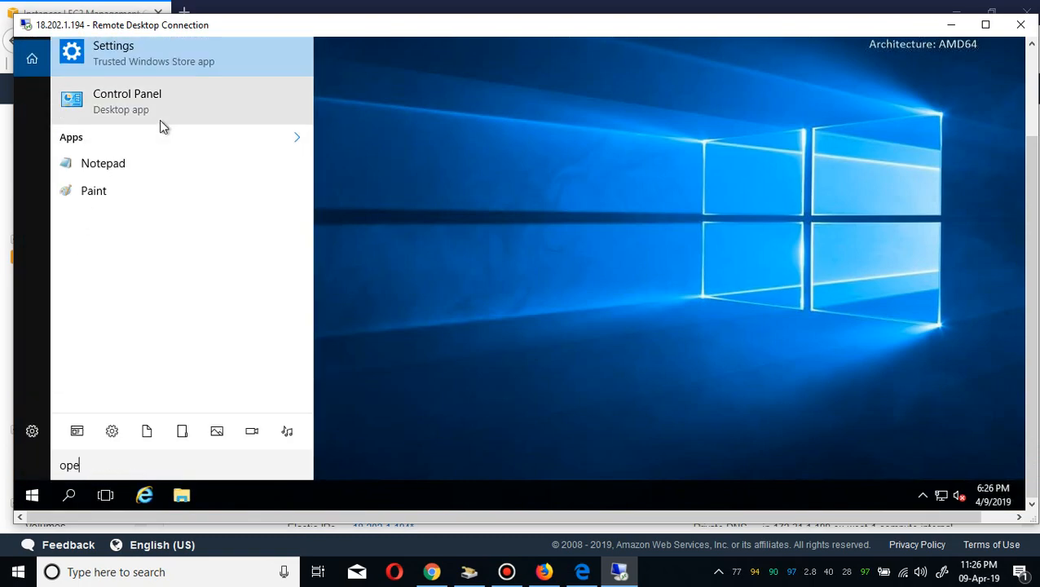
pyautogui.press('BackSpace')
pyautogui.press('BackSpace')
pyautogui.press('BackSpace')
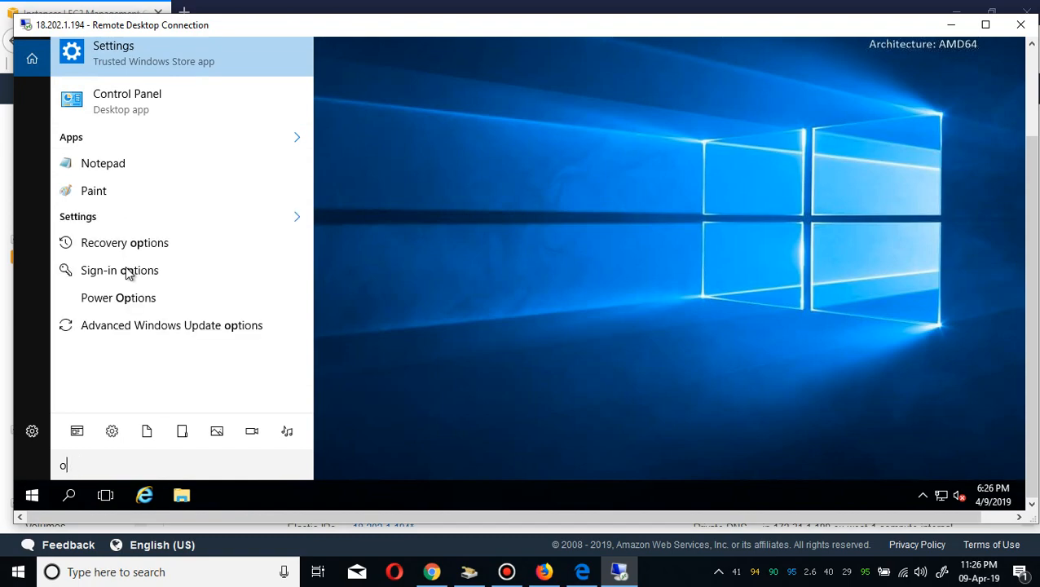
pyautogui.write('powe')
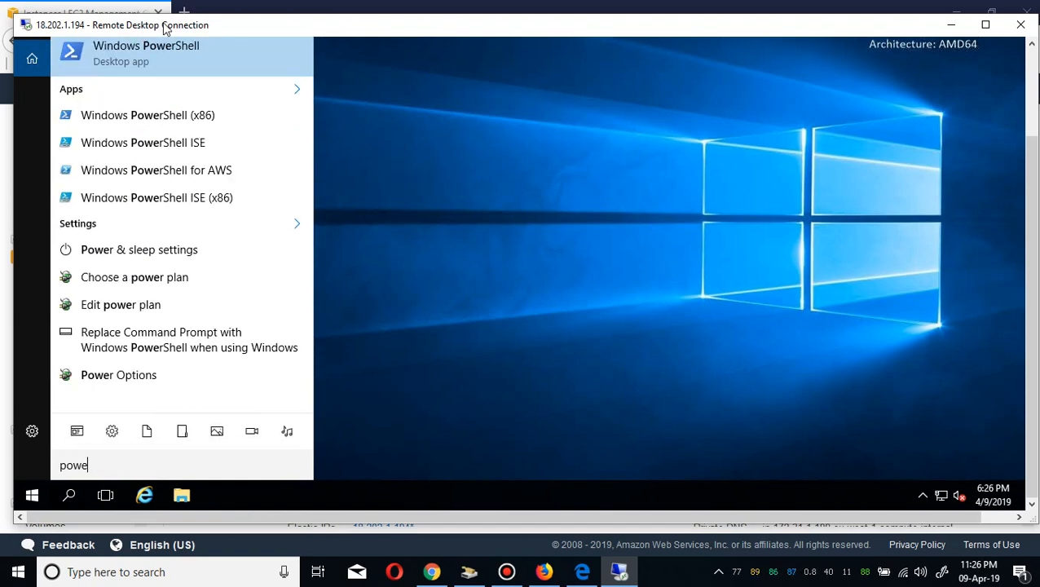
pyautogui.rightClick(174, 54)
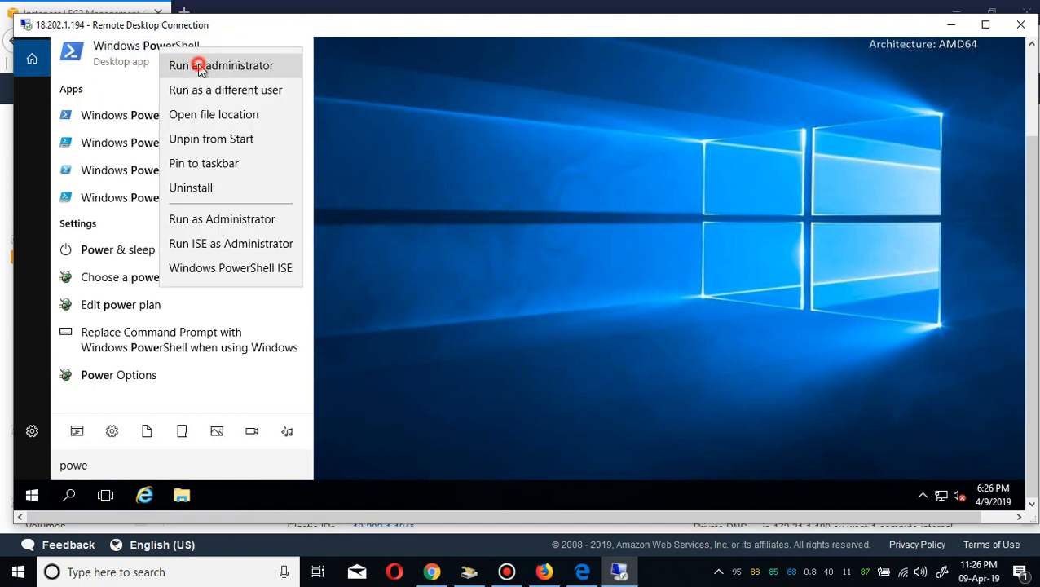
pyautogui.click(200, 68)
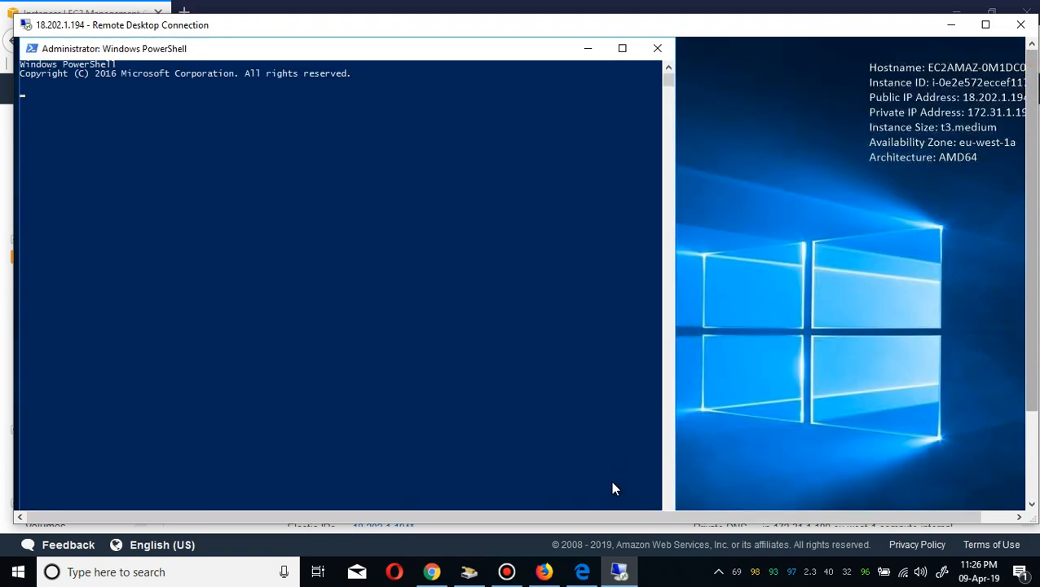
# Copy the SendWindowsIsReady.ps1 -Schedule command from the GitHub page and run it in PowerShell.
pyautogui.click(582, 572)
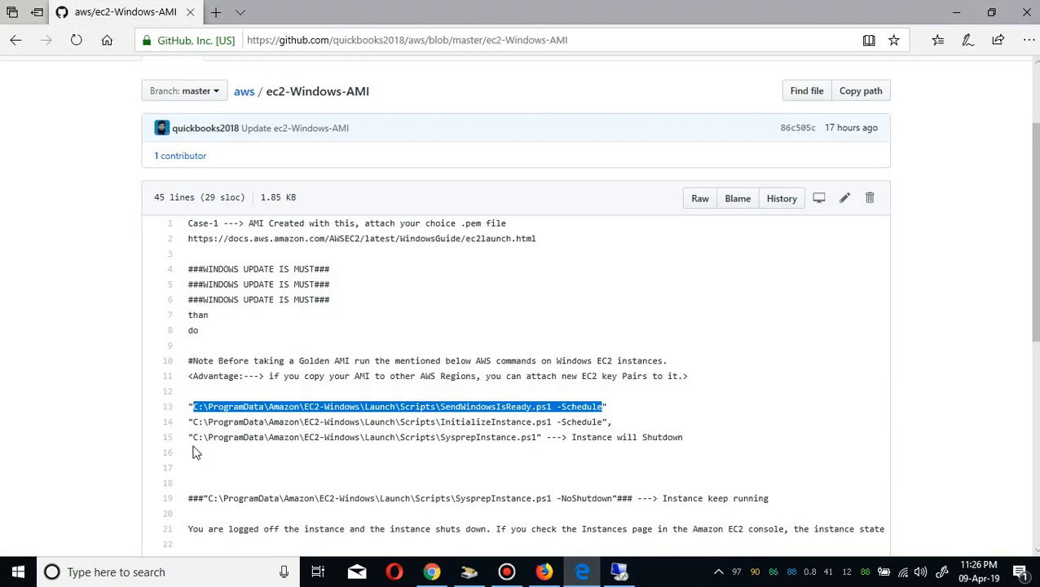
pyautogui.rightClick(254, 408)
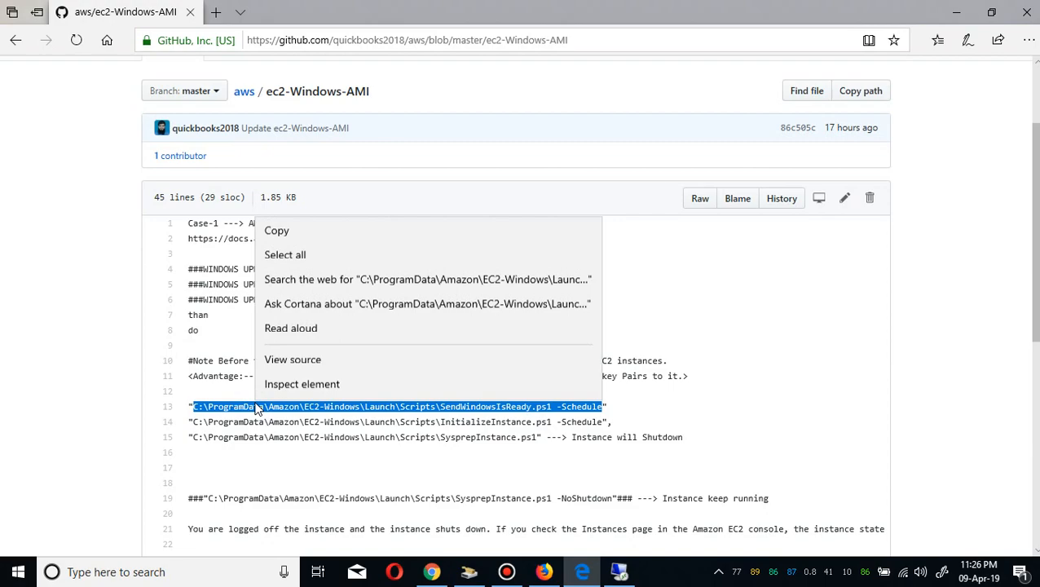
pyautogui.click(323, 233)
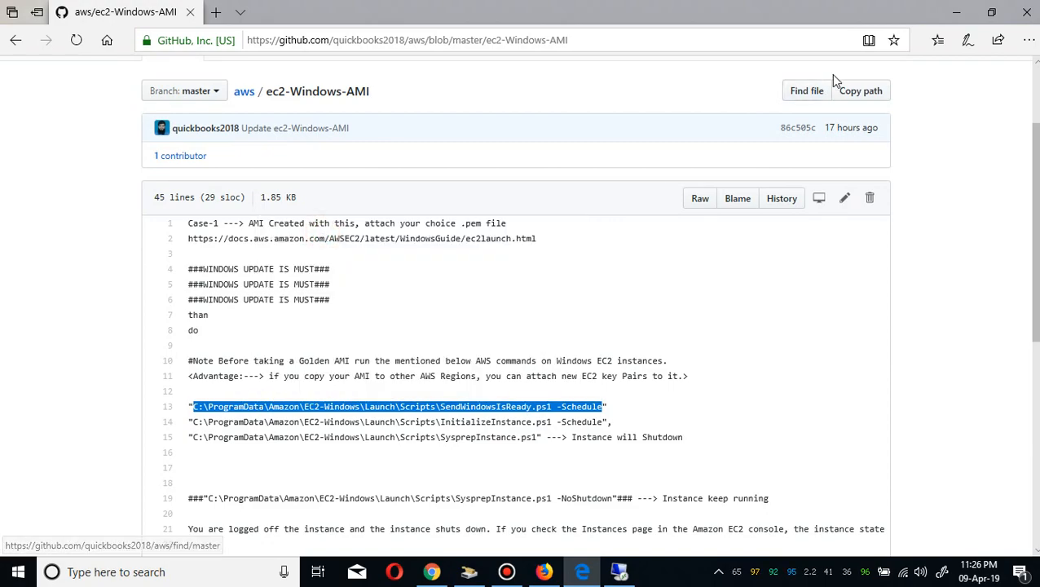
pyautogui.click(956, 12)
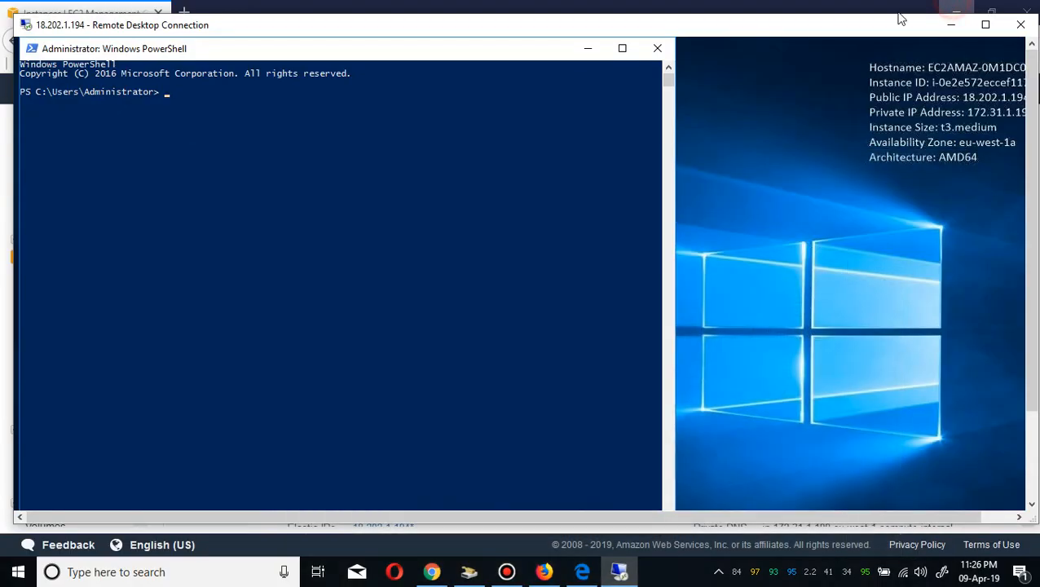
pyautogui.rightClick(309, 143)
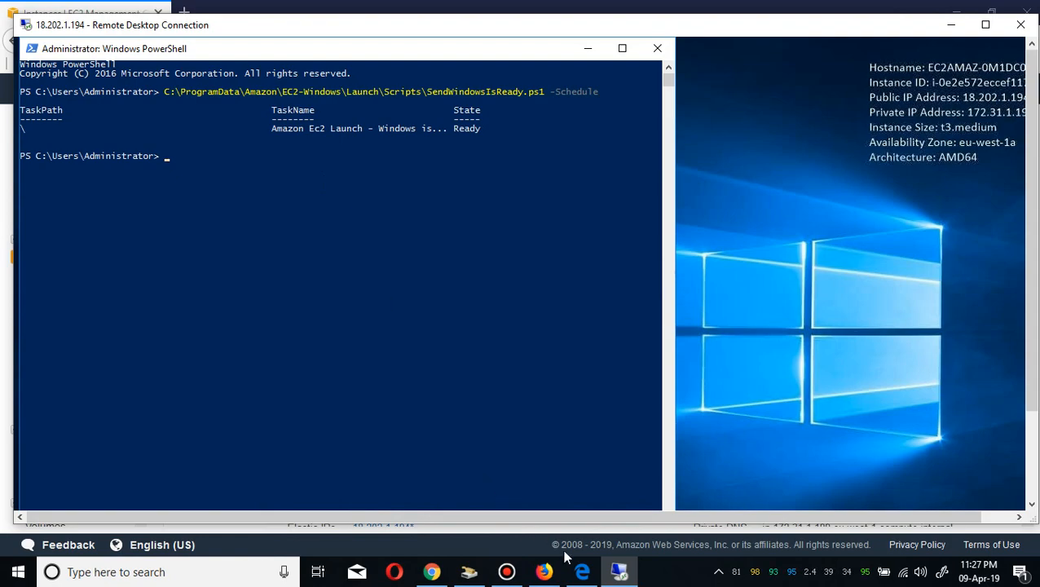
# Copy the InitializeInstance.ps1 -Schedule command from the GitHub page and run it in PowerShell.
pyautogui.click(582, 571)
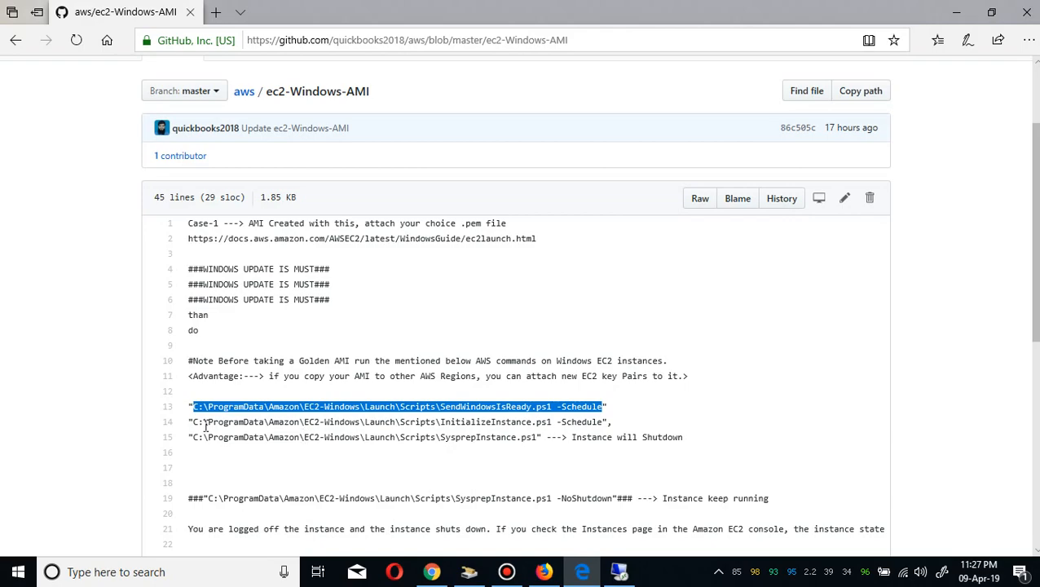
pyautogui.moveTo(193, 422); pyautogui.dragTo(604, 423)
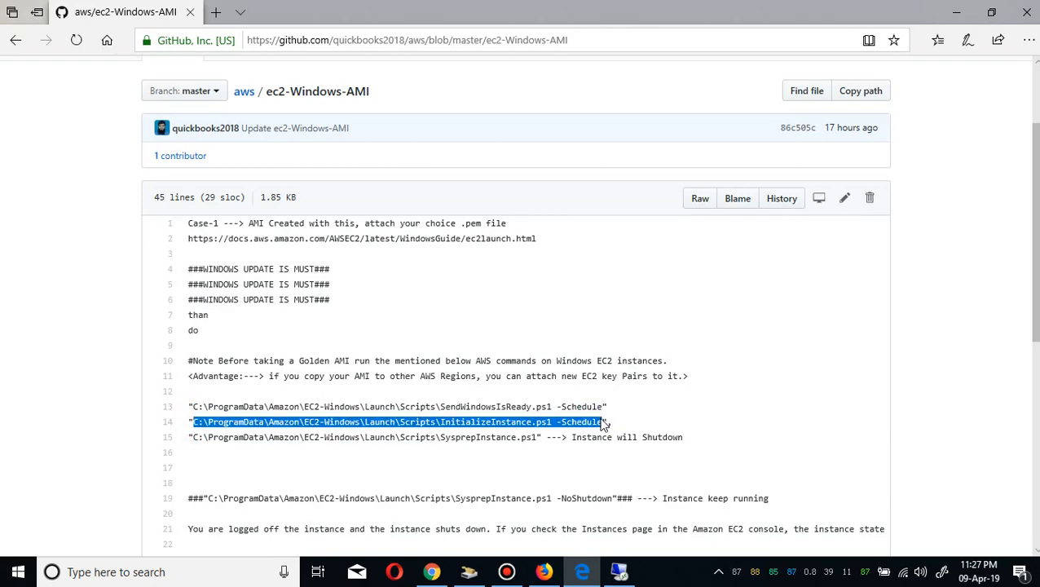
pyautogui.rightClick(575, 419)
pyautogui.click(621, 248)
pyautogui.click(958, 11)
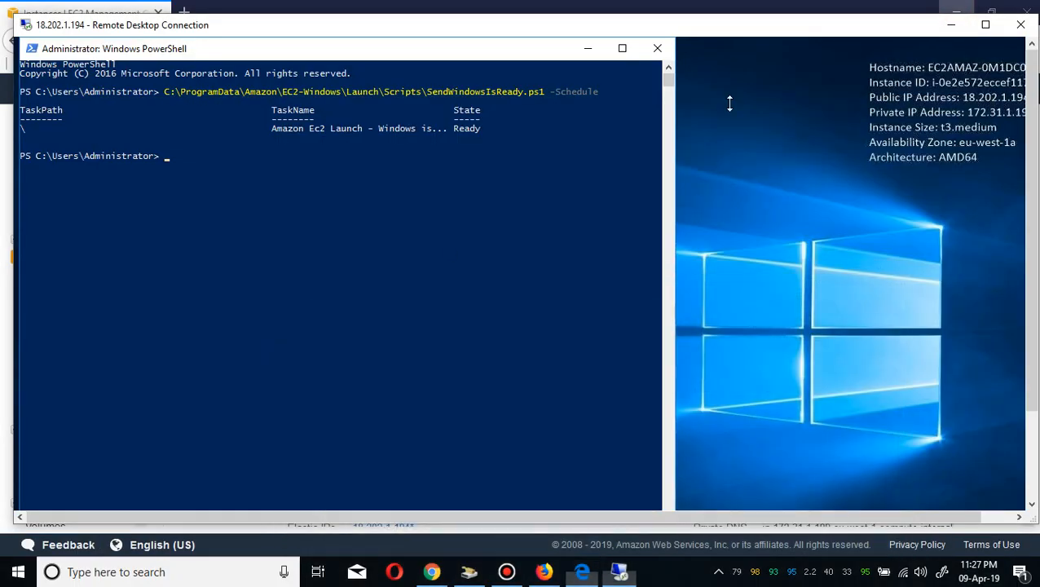
pyautogui.rightClick(228, 181)
pyautogui.press('Return')
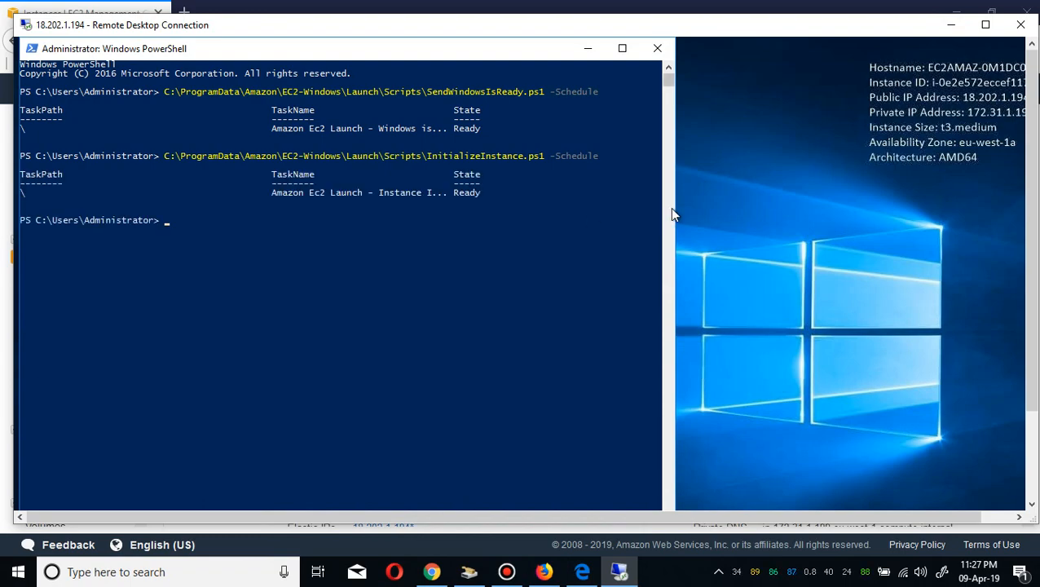
# Widen the PowerShell window, then copy the SysprepInstance.ps1 command from GitHub and run it.
pyautogui.moveTo(681, 207); pyautogui.dragTo(889, 206)
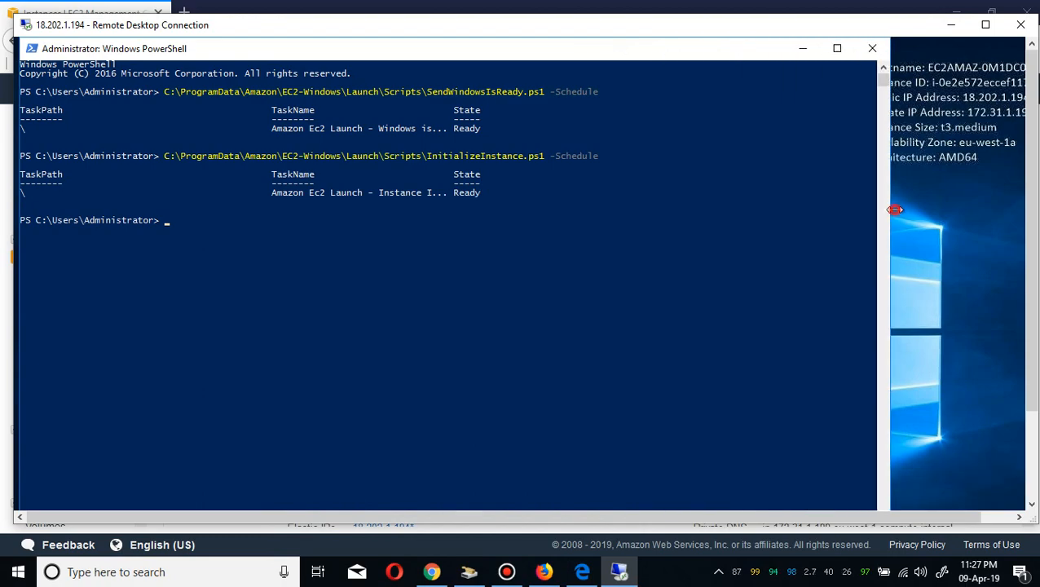
pyautogui.click(582, 572)
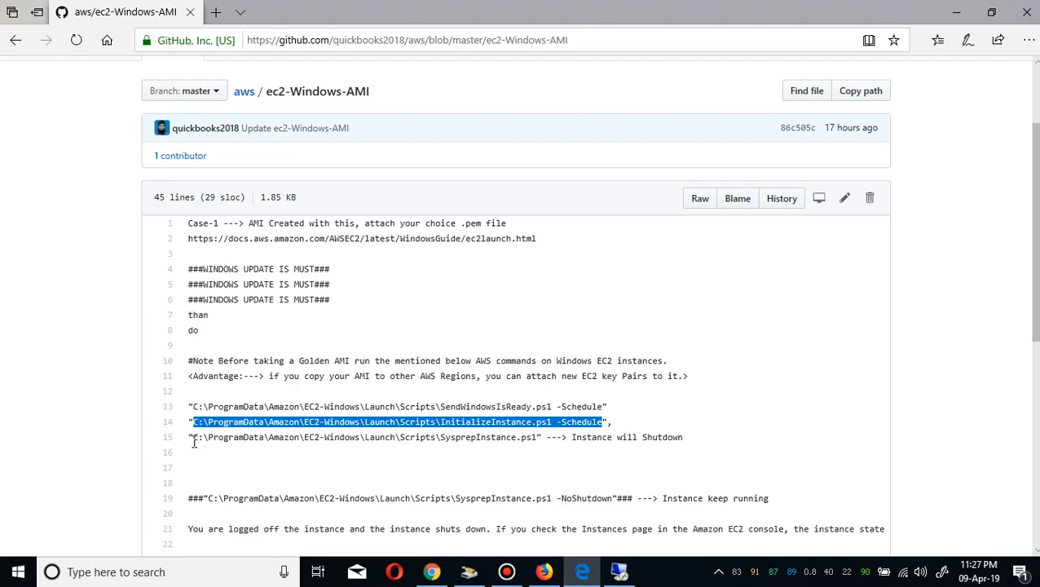
pyautogui.moveTo(194, 443); pyautogui.dragTo(538, 446)
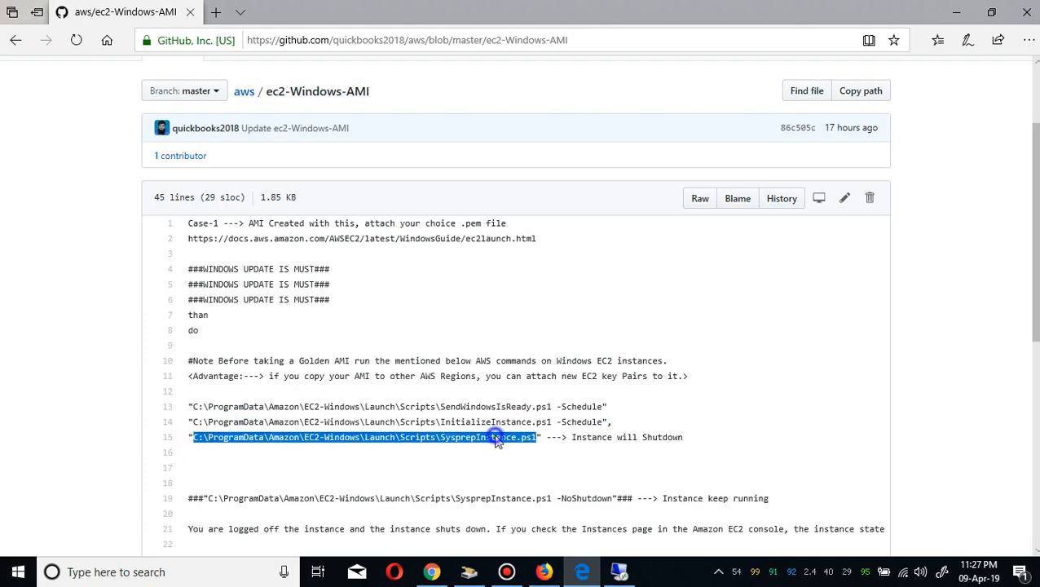
pyautogui.rightClick(497, 440)
pyautogui.click(532, 271)
pyautogui.click(956, 11)
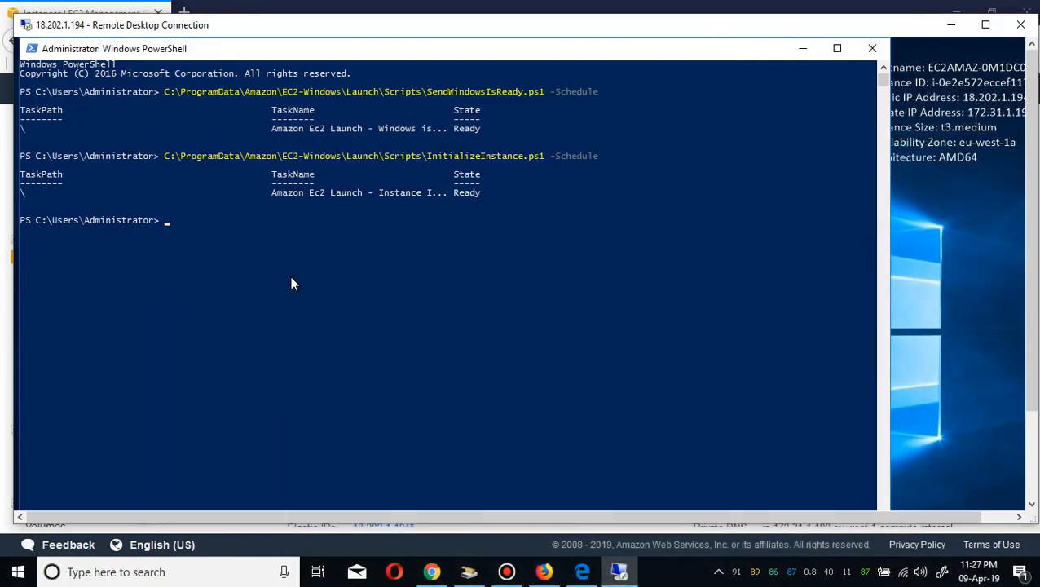
pyautogui.hotkey('ctrl', 'v')
pyautogui.press('Return')
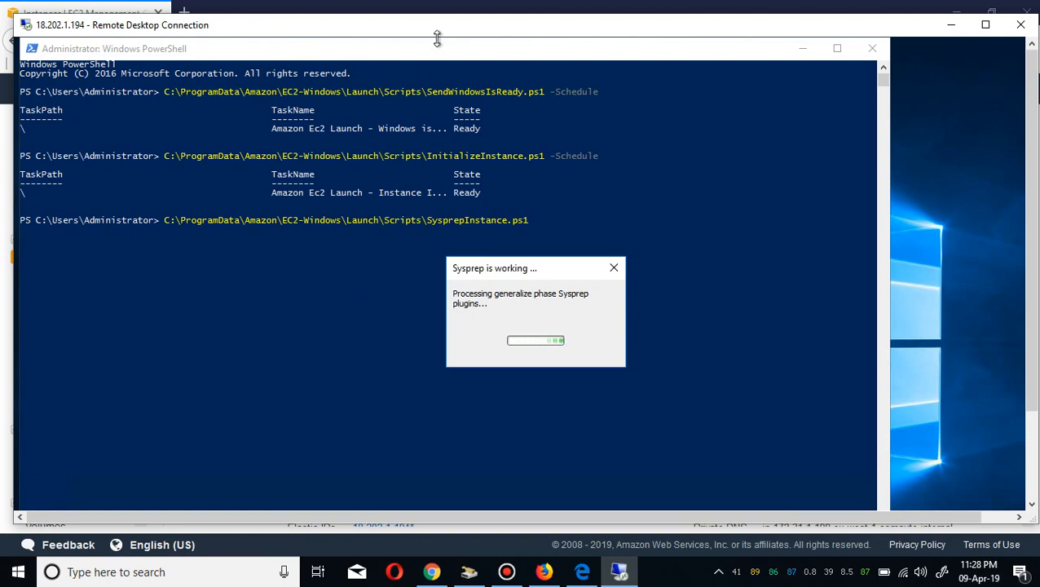
# Dismiss the ended-session message, close the Remote Desktop dialog, and refresh the instance list.
pyautogui.moveTo(538, 7)
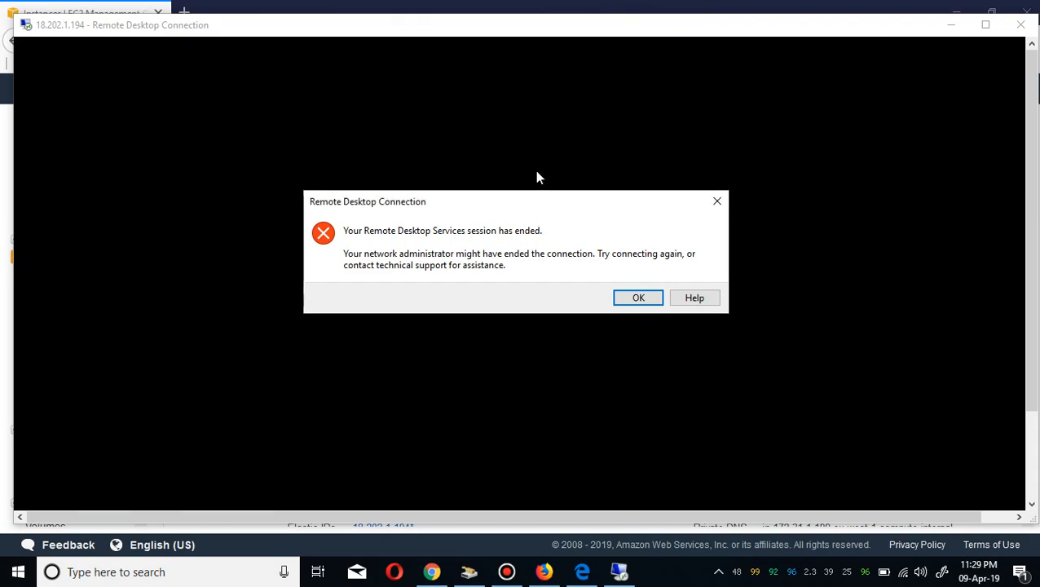
pyautogui.click(636, 299)
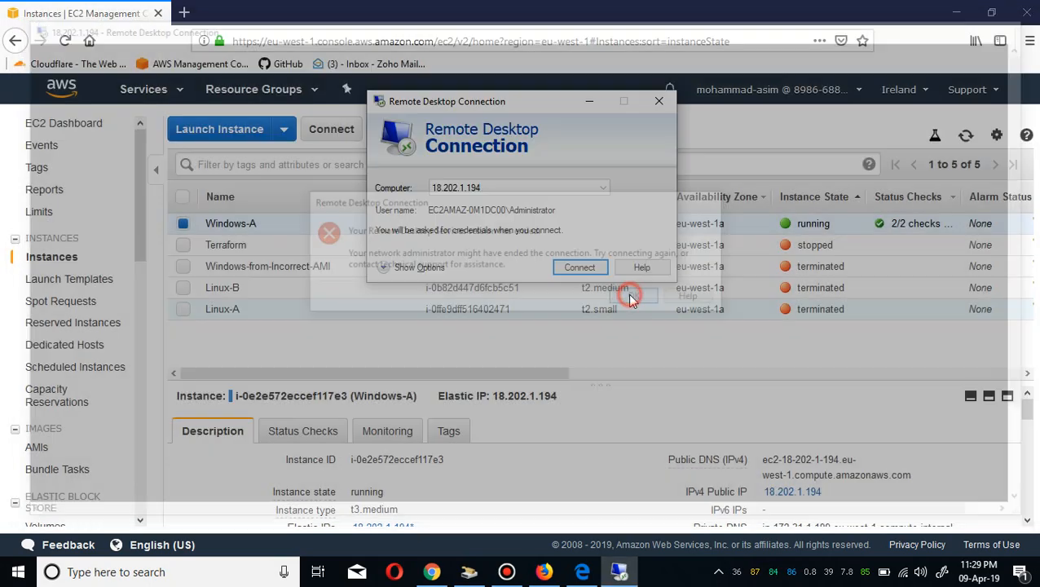
pyautogui.click(795, 159)
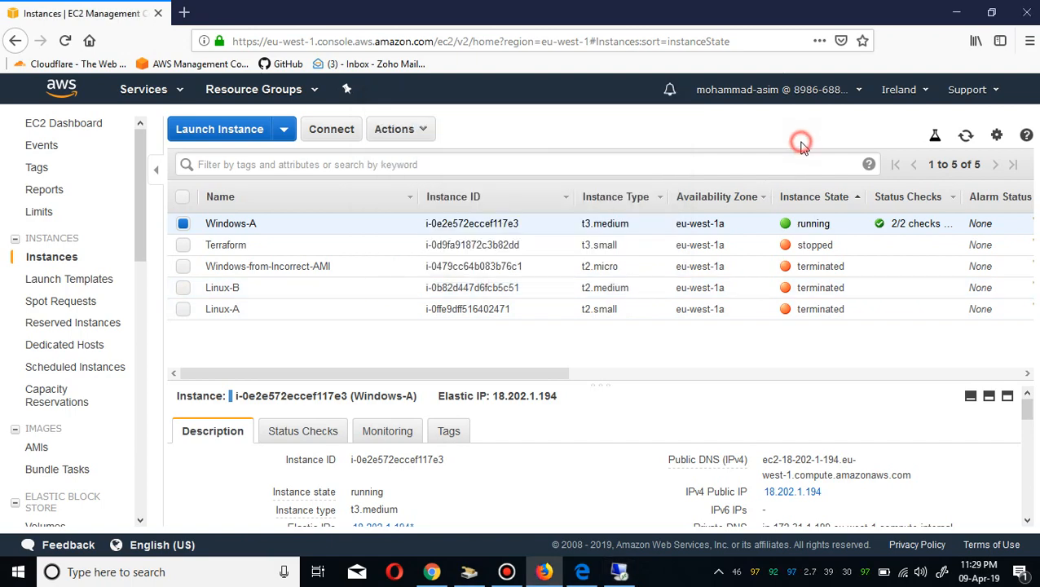
pyautogui.click(964, 138)
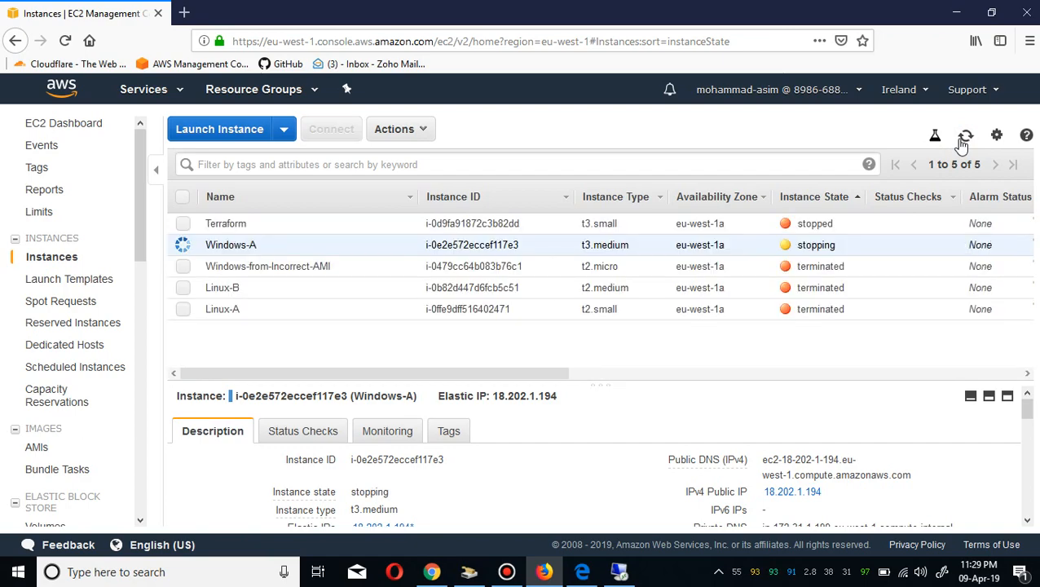
pyautogui.click(963, 138)
pyautogui.click(965, 139)
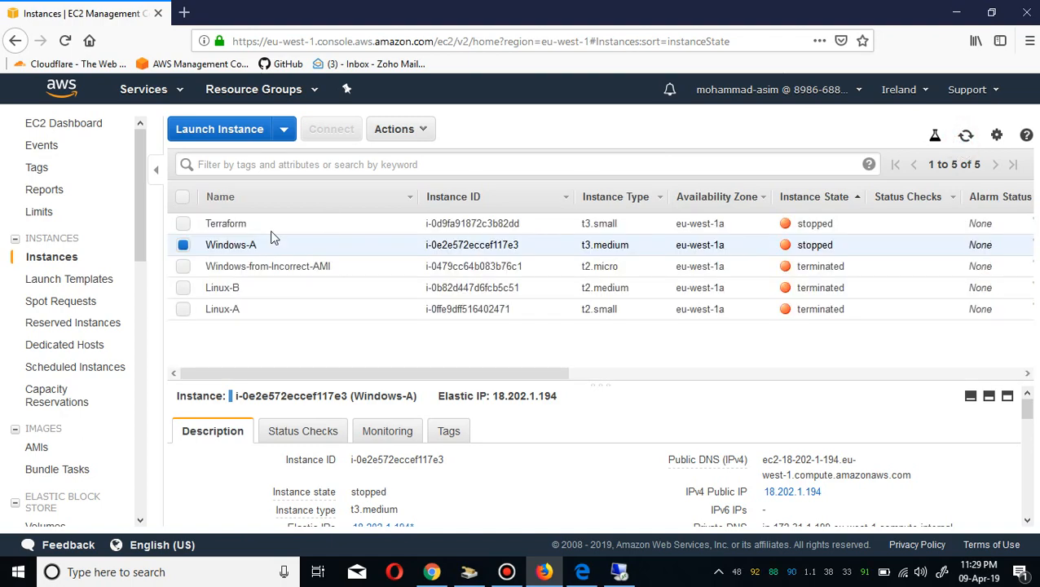
# Create an image from the stopped Windows-A instance named Golden-AMI-A, using the same text as its description.
pyautogui.rightClick(191, 241)
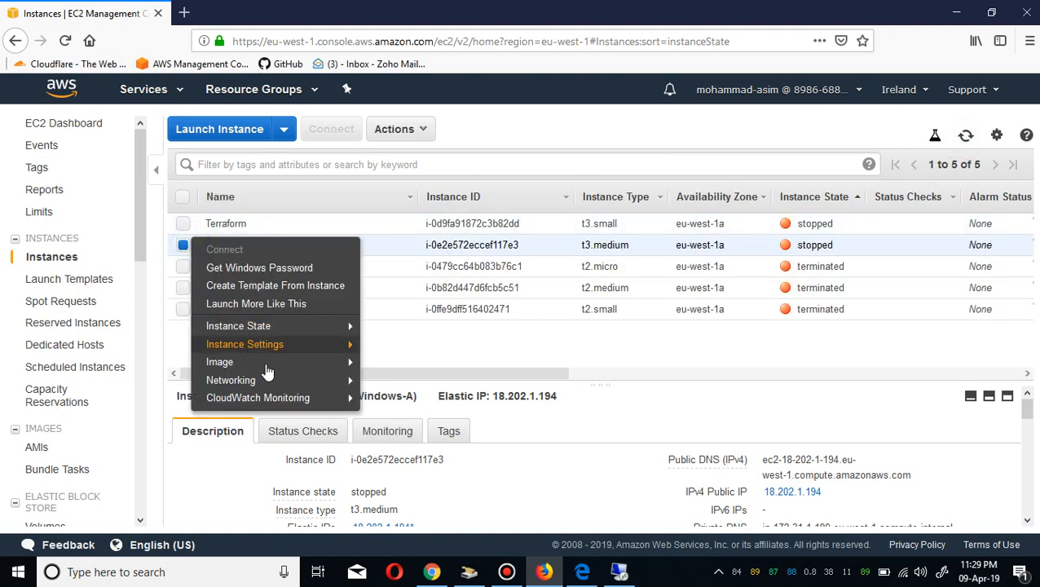
pyautogui.moveTo(265, 364)
pyautogui.click(407, 362)
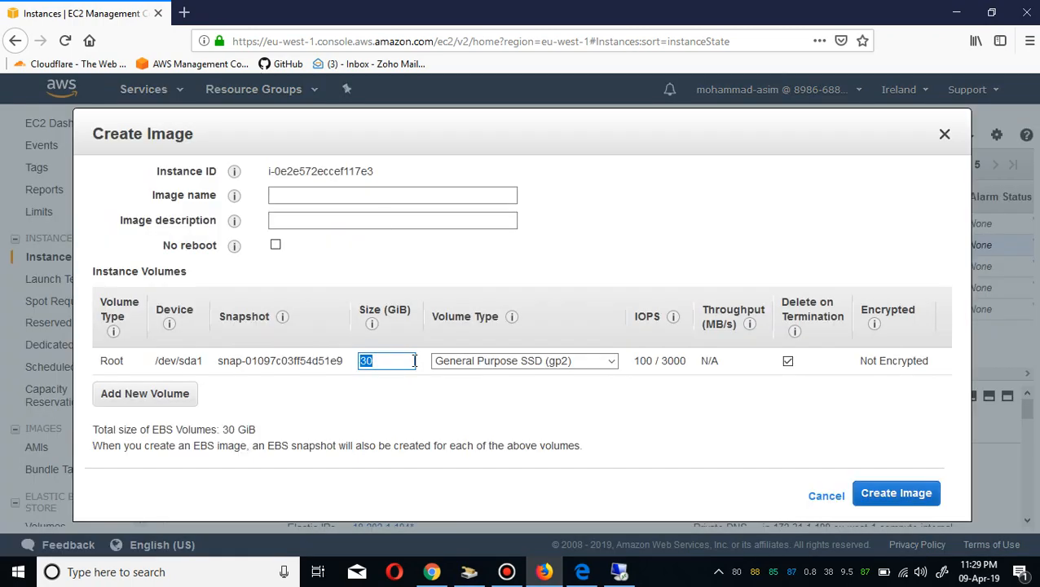
pyautogui.click(381, 197)
pyautogui.write('Gold')
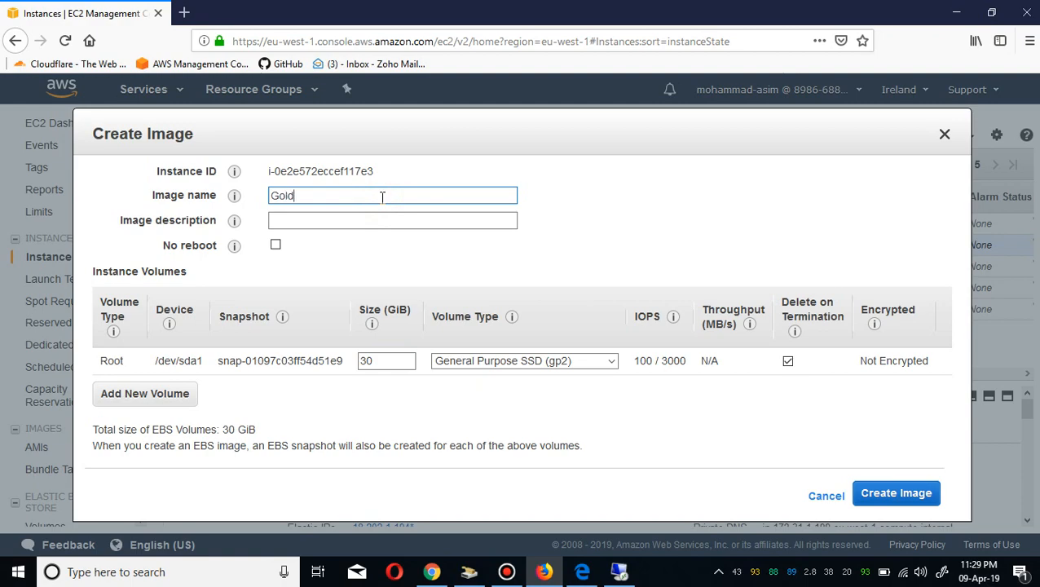
pyautogui.write('en-AMI-A')
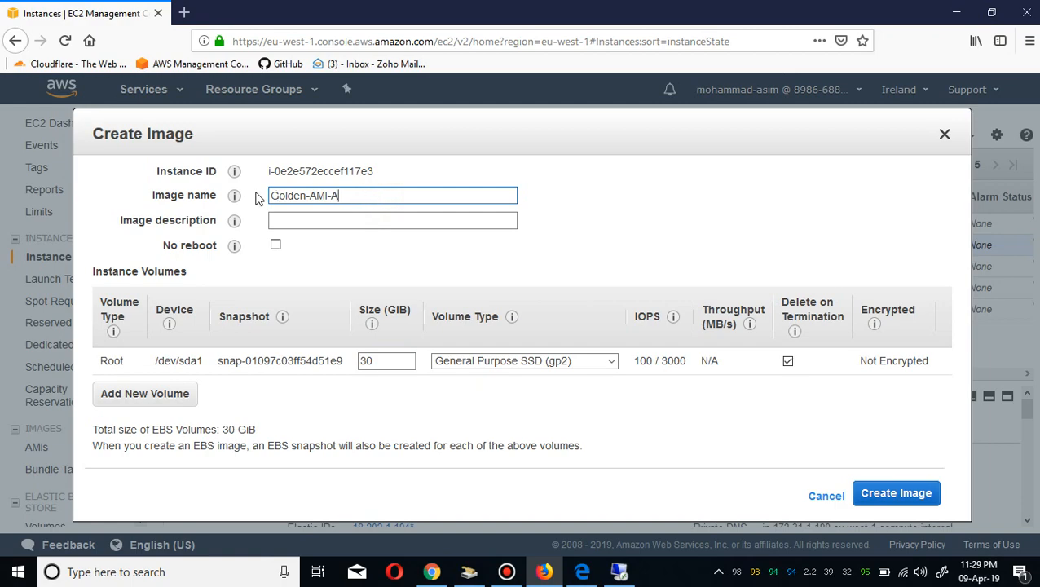
pyautogui.hotkey('ctrl', 'a')
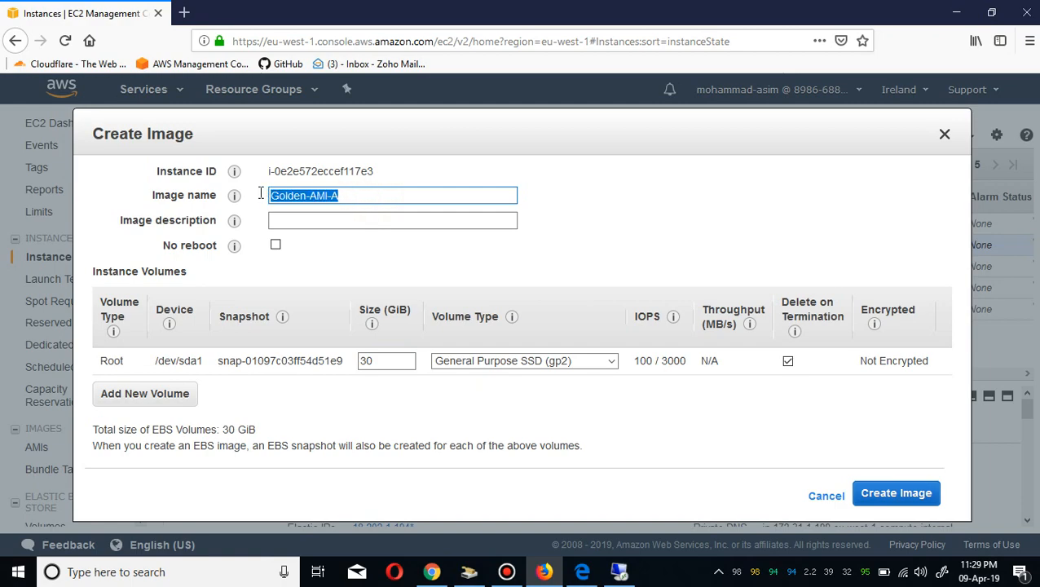
pyautogui.click(346, 216)
pyautogui.hotkey('ctrl', 'v')
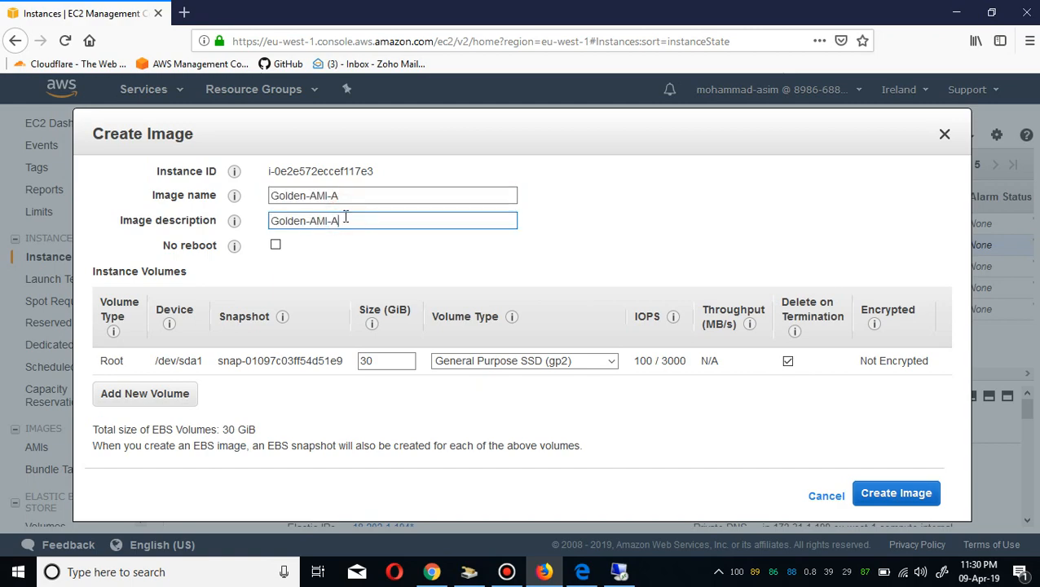
pyautogui.click(895, 495)
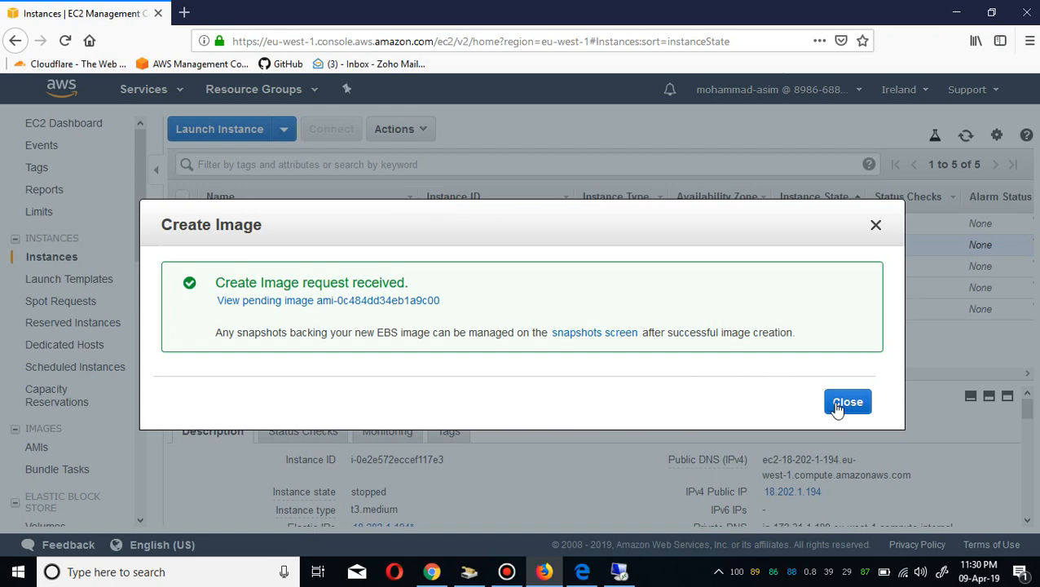
pyautogui.click(845, 403)
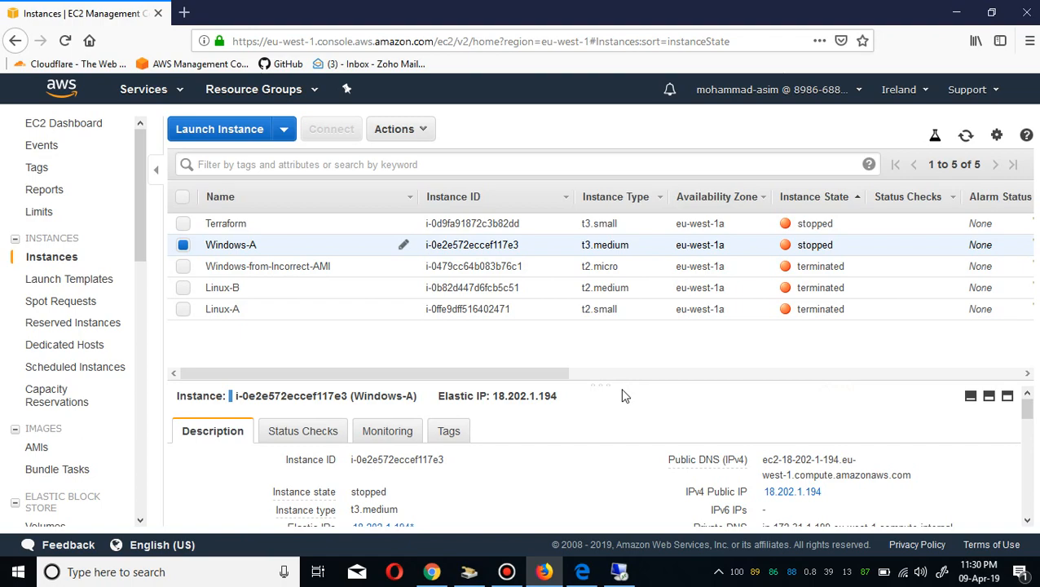
# Deregister the Linux-A AMI from the AMIs list.
pyautogui.moveTo(1028, 419); pyautogui.dragTo(1032, 453)
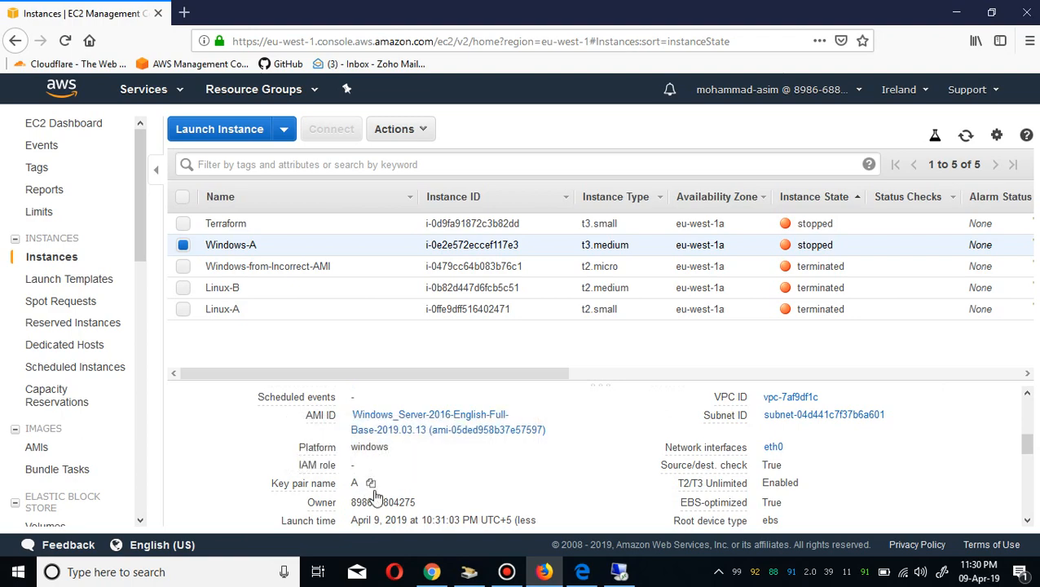
pyautogui.click(58, 451)
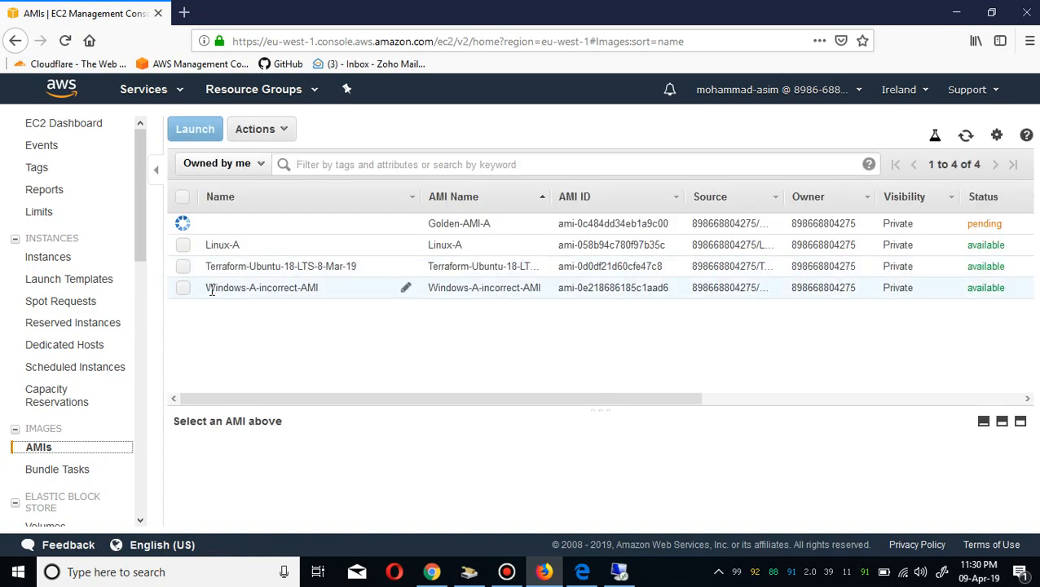
pyautogui.click(185, 247)
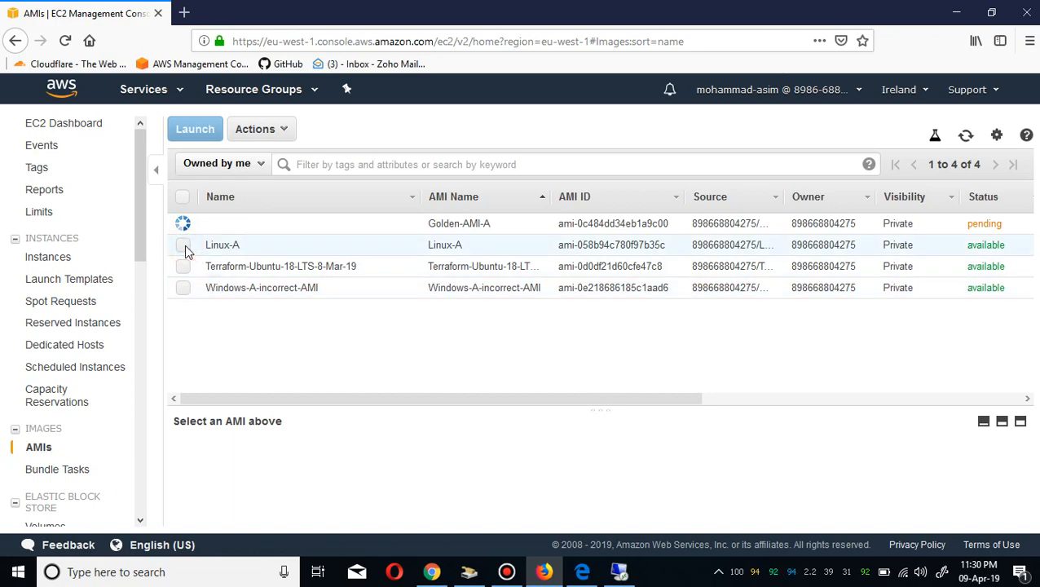
pyautogui.rightClick(186, 244)
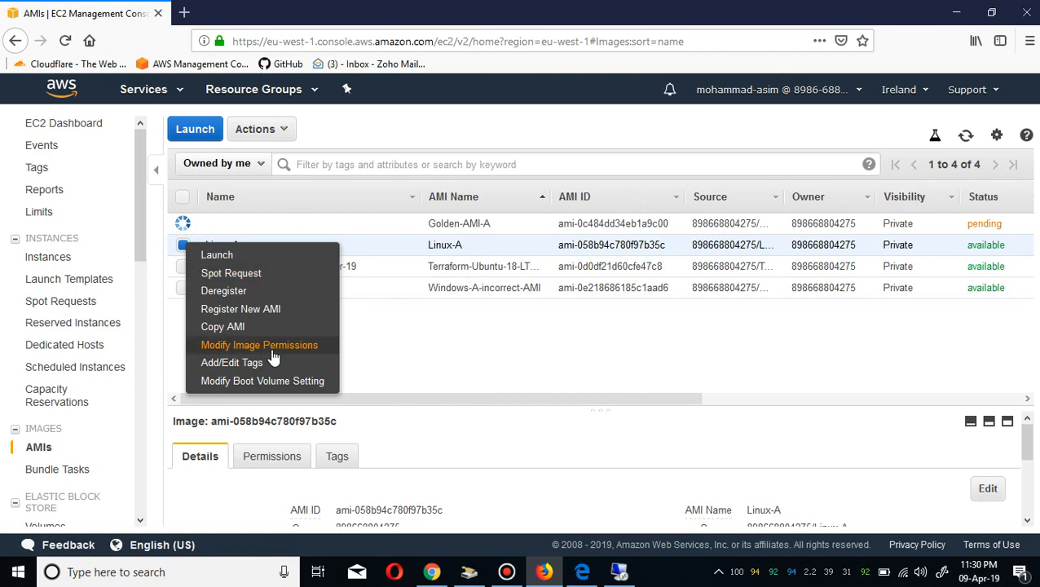
pyautogui.click(271, 293)
pyautogui.click(604, 368)
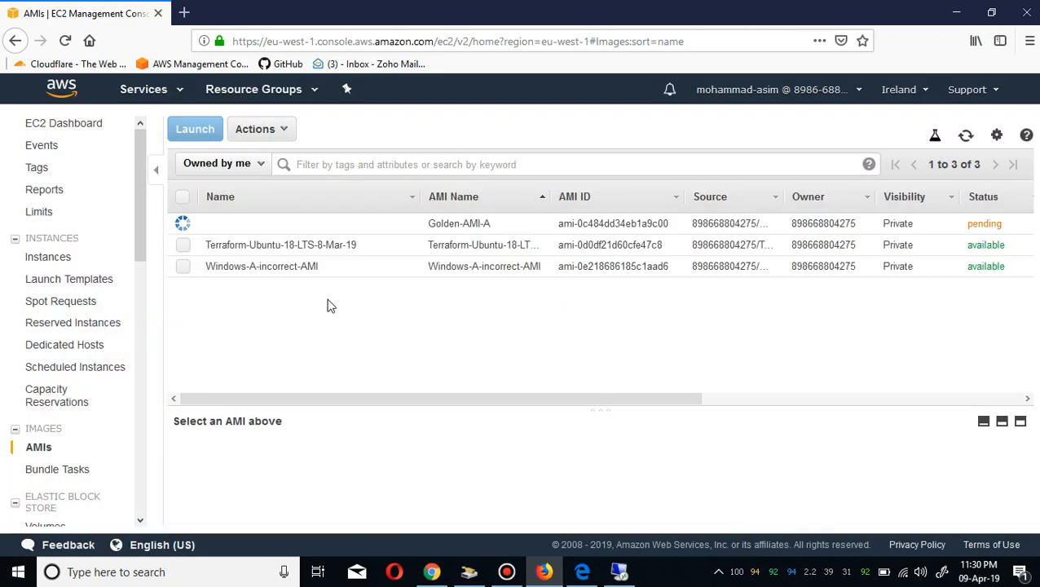
# Deregister the Windows-A-incorrect-AMI image.
pyautogui.click(182, 267)
pyautogui.rightClick(182, 270)
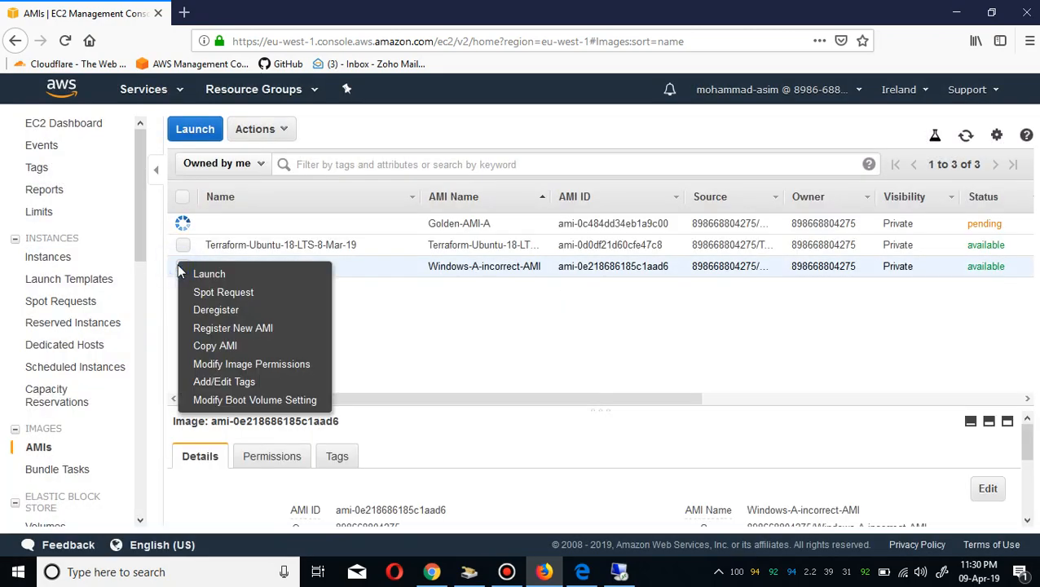
pyautogui.click(251, 316)
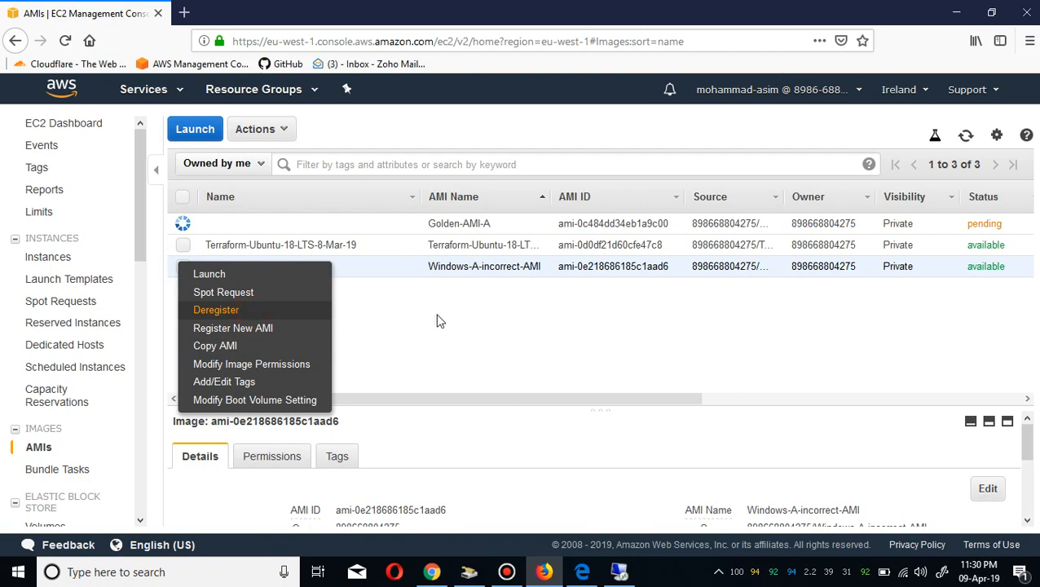
pyautogui.click(628, 378)
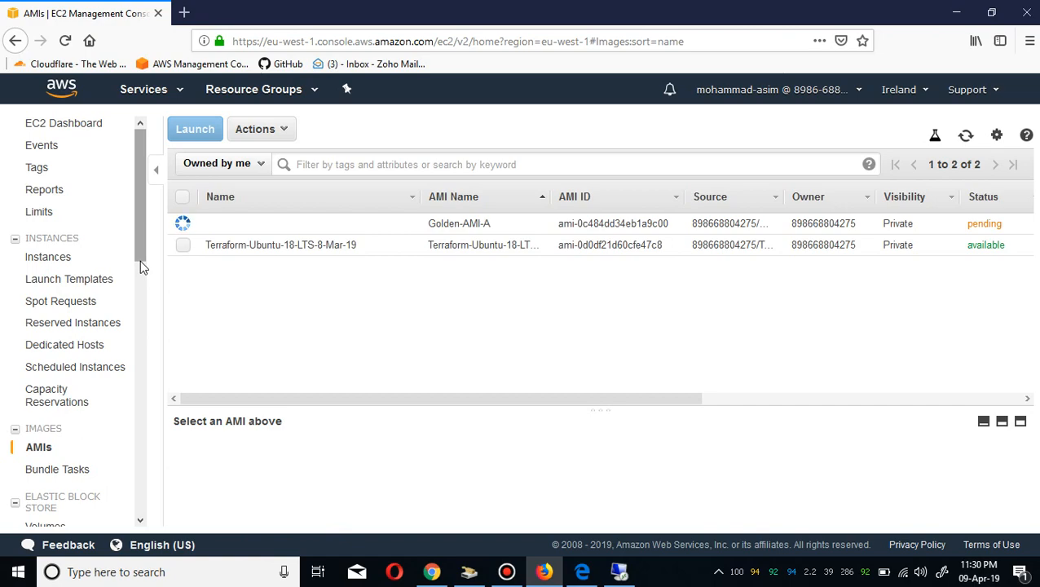
# Select all snapshots in the Snapshots list and delete them, then close the delete dialog.
pyautogui.click(145, 395)
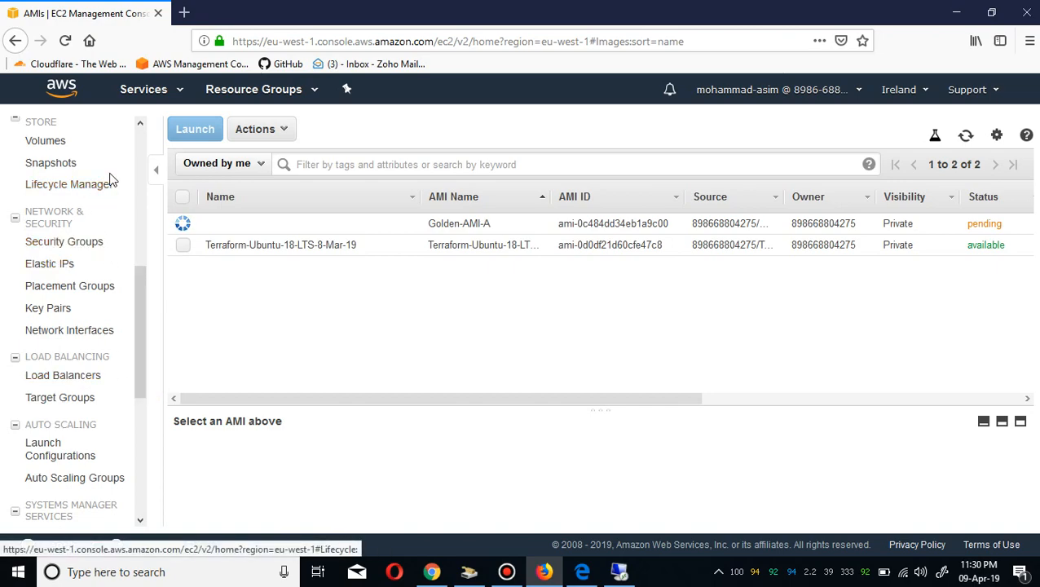
pyautogui.click(73, 167)
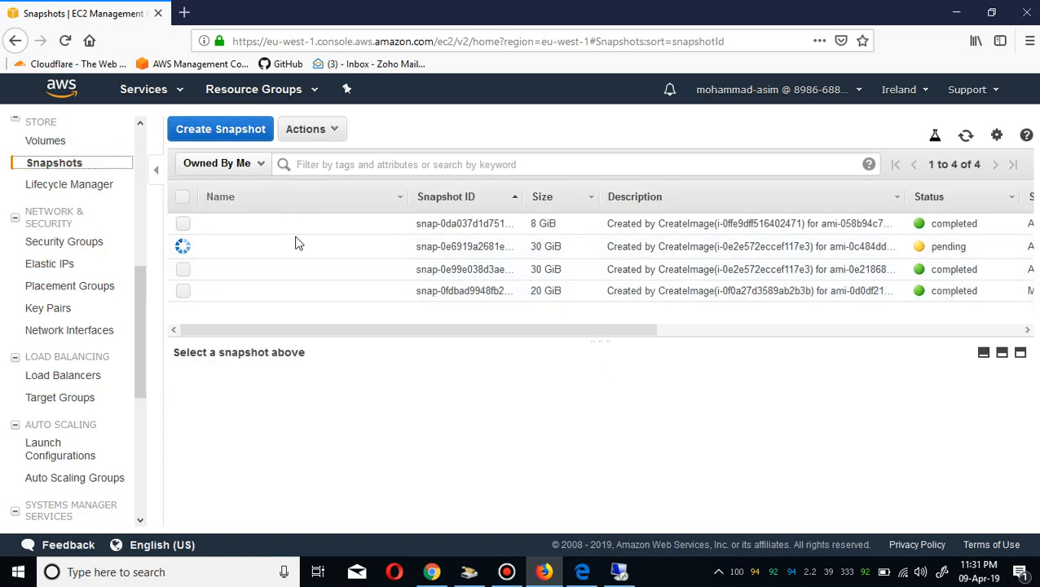
pyautogui.click(183, 197)
pyautogui.click(341, 131)
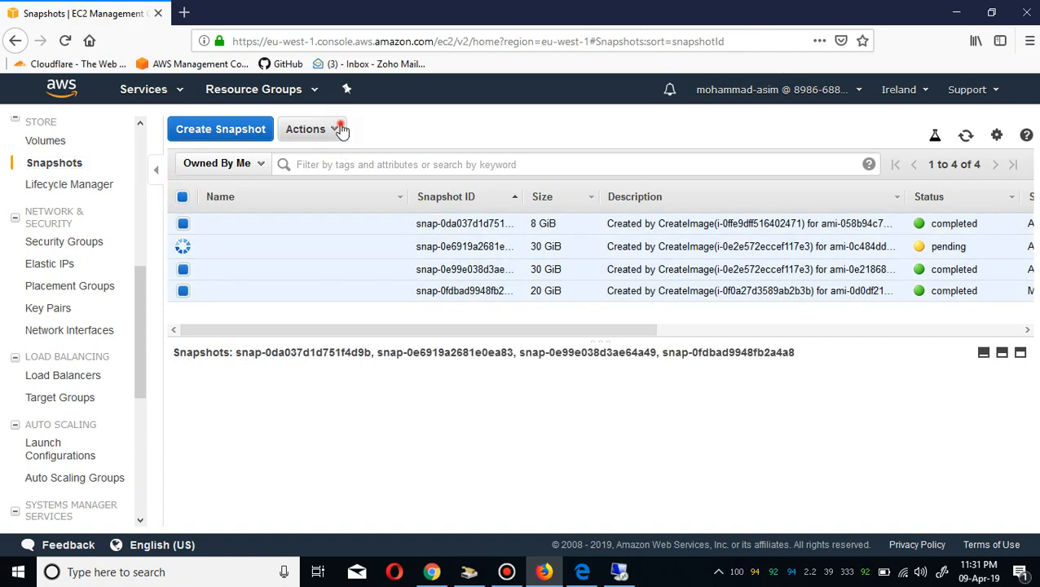
pyautogui.click(337, 159)
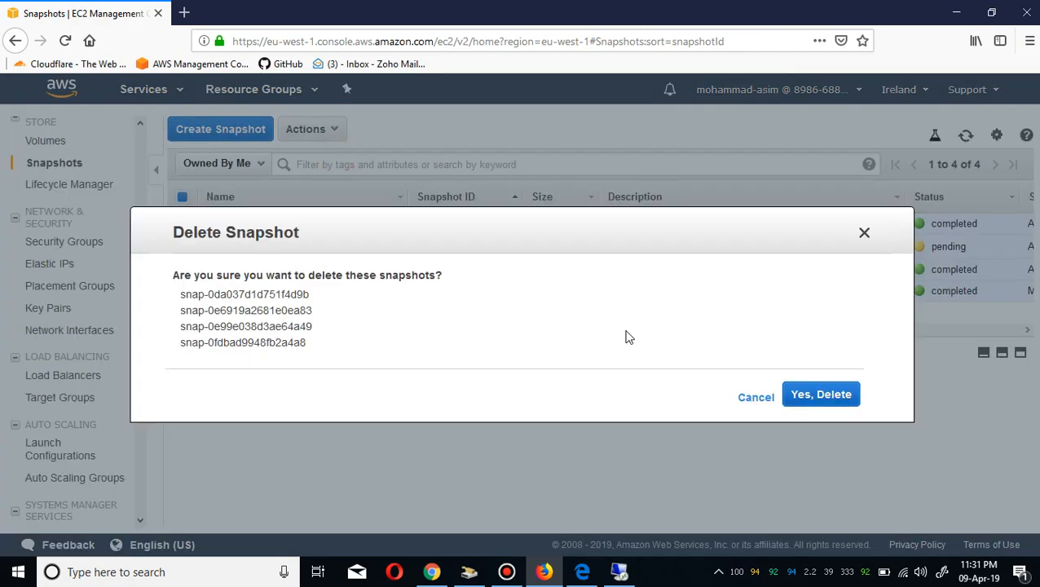
pyautogui.click(820, 392)
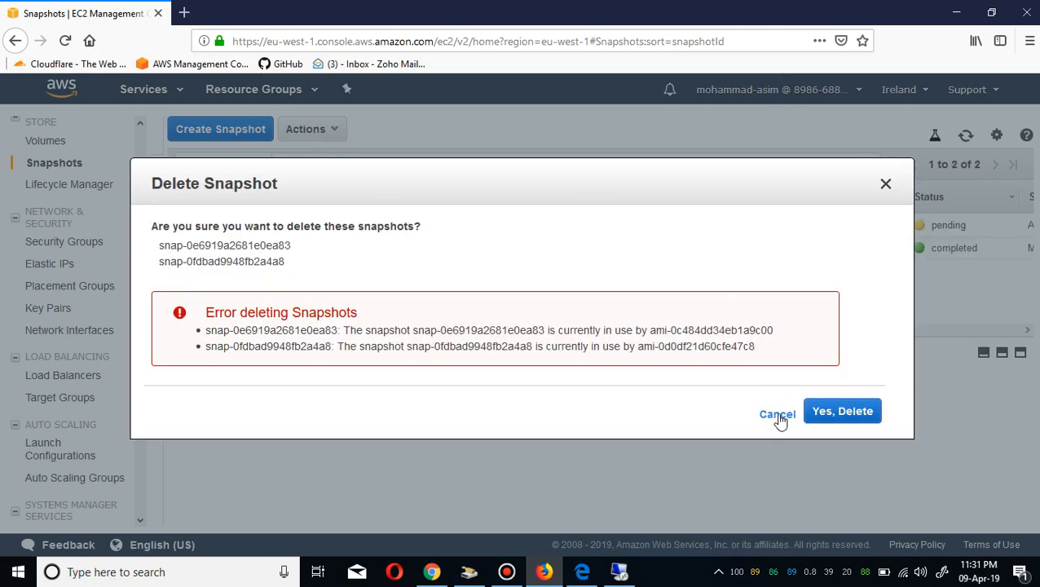
pyautogui.click(779, 415)
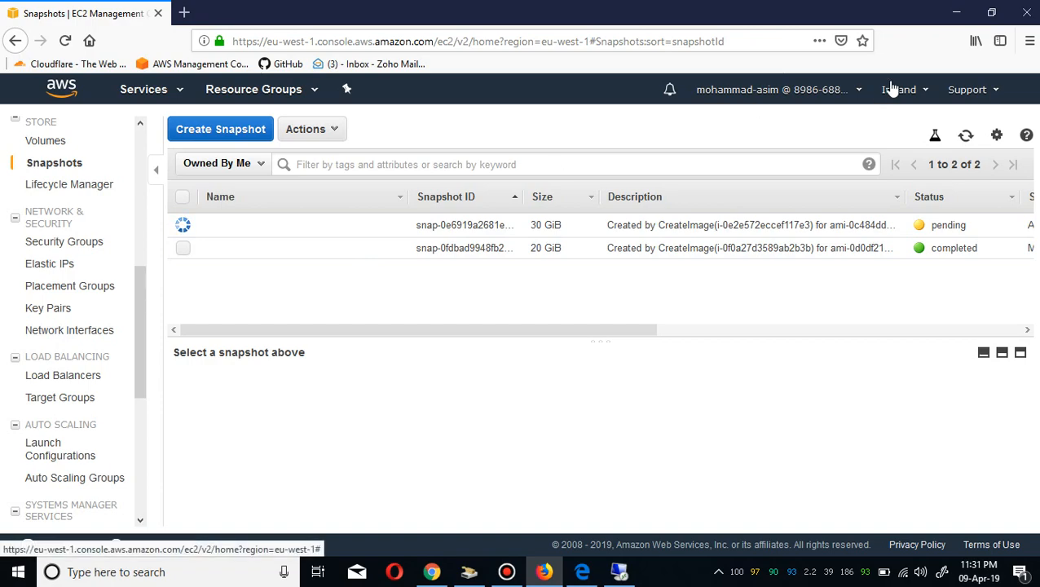
# Return to the AMIs list and set the pending image's Name to Golden-AMI-A, copied from its AMI name.
pyautogui.click(966, 135)
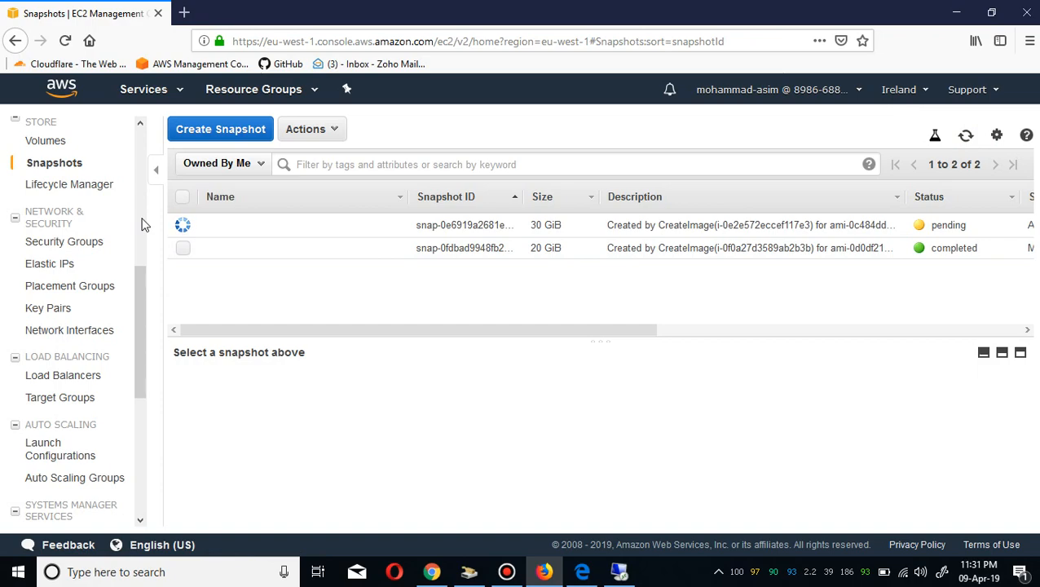
pyautogui.scroll(5, 141, 222)
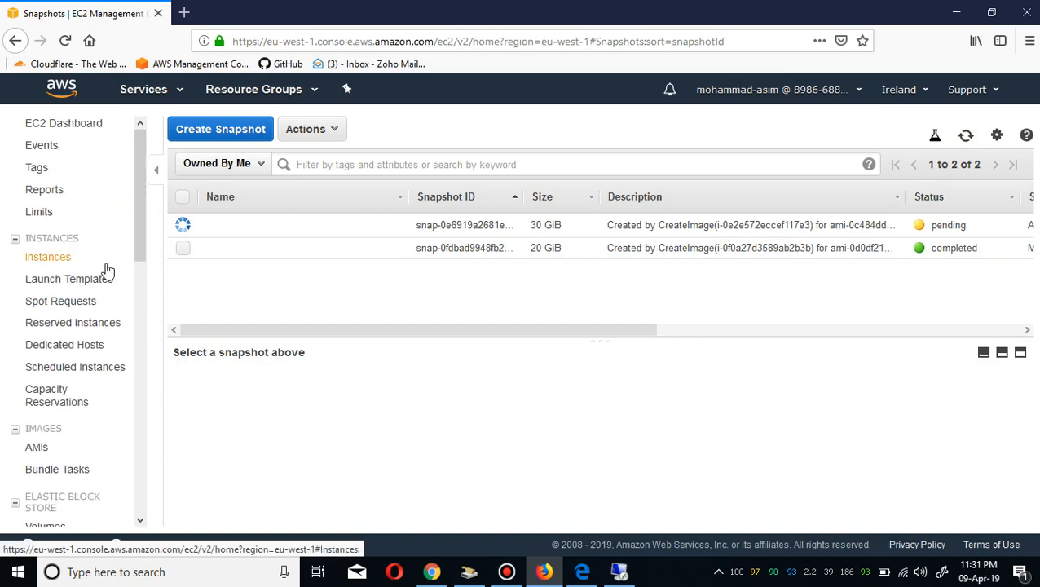
pyautogui.click(73, 446)
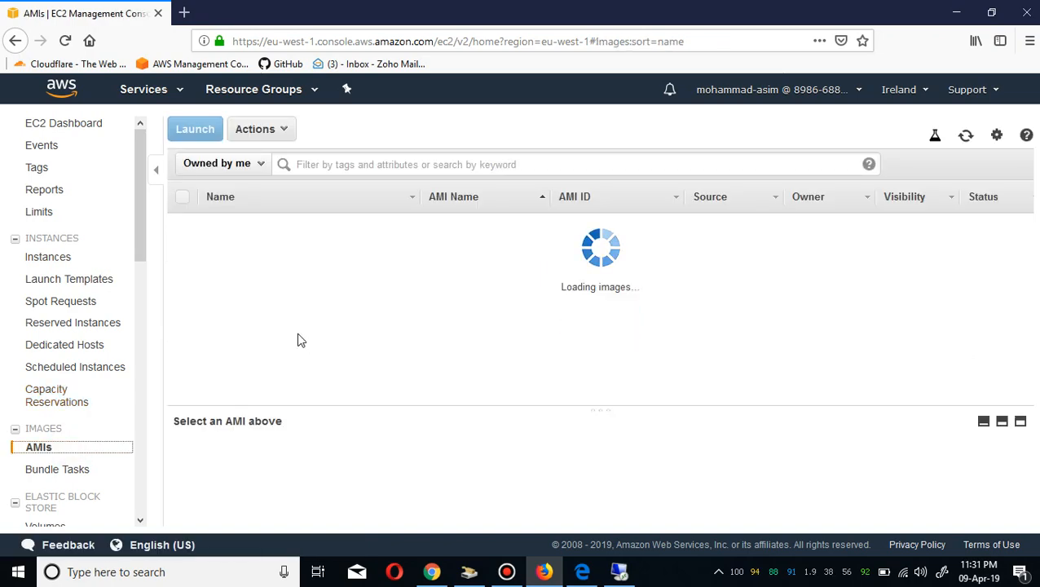
pyautogui.click(966, 135)
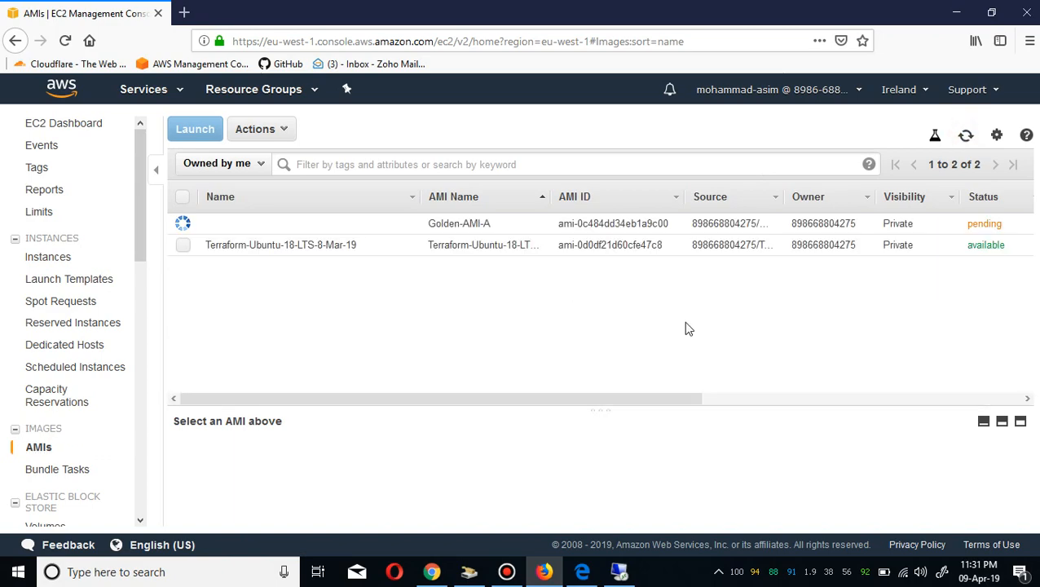
pyautogui.click(503, 222)
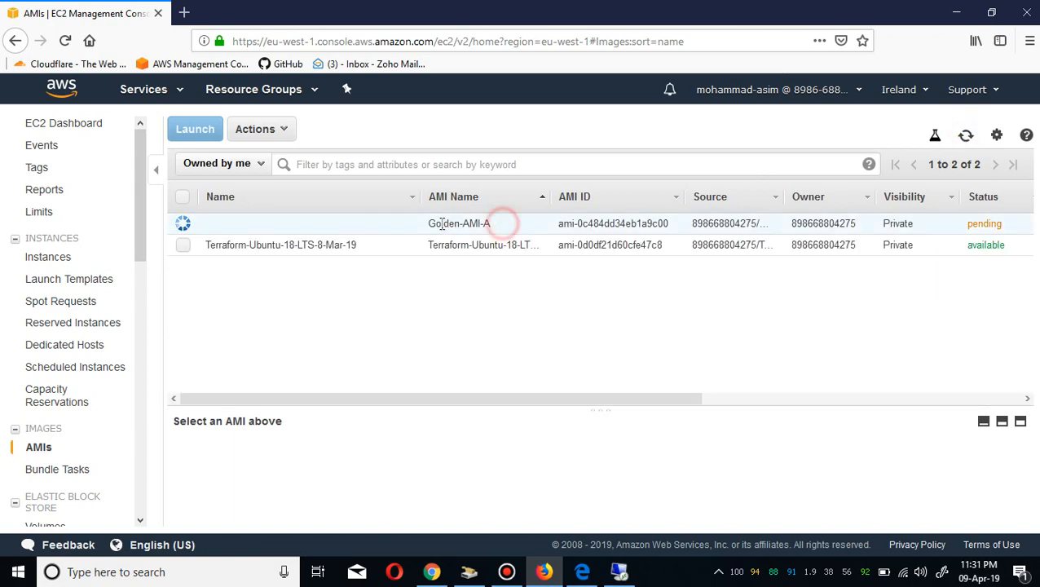
pyautogui.moveTo(441, 223); pyautogui.dragTo(428, 225)
pyautogui.hotkey('ctrl', 'c')
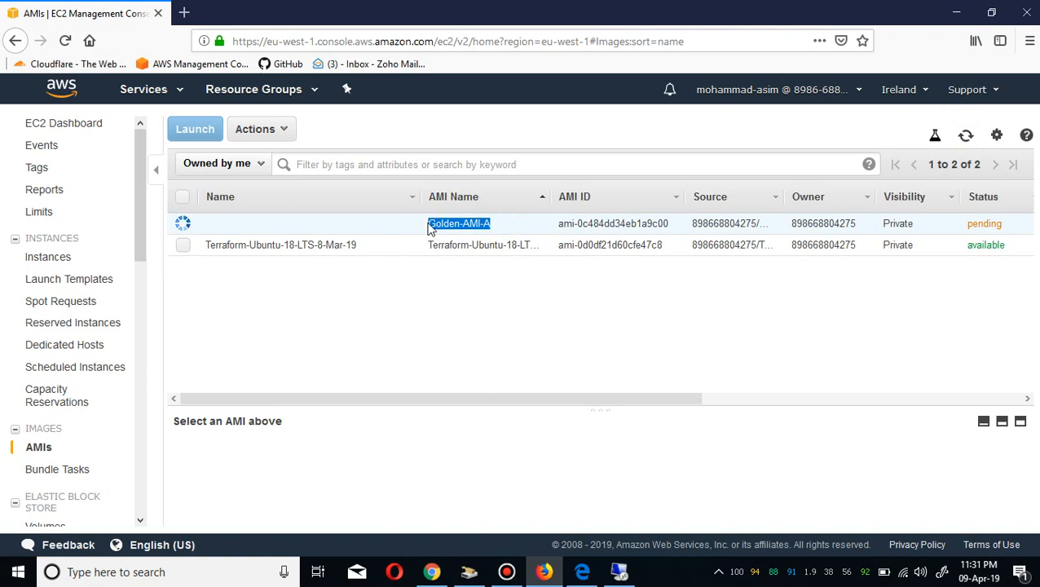
pyautogui.click(466, 223)
pyautogui.moveTo(504, 225); pyautogui.dragTo(431, 224)
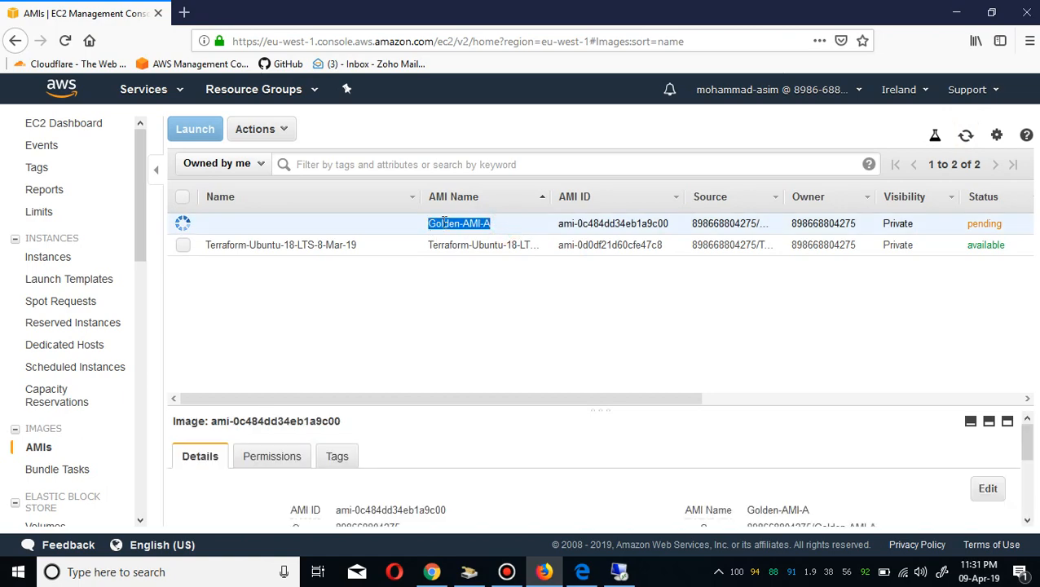
pyautogui.click(406, 224)
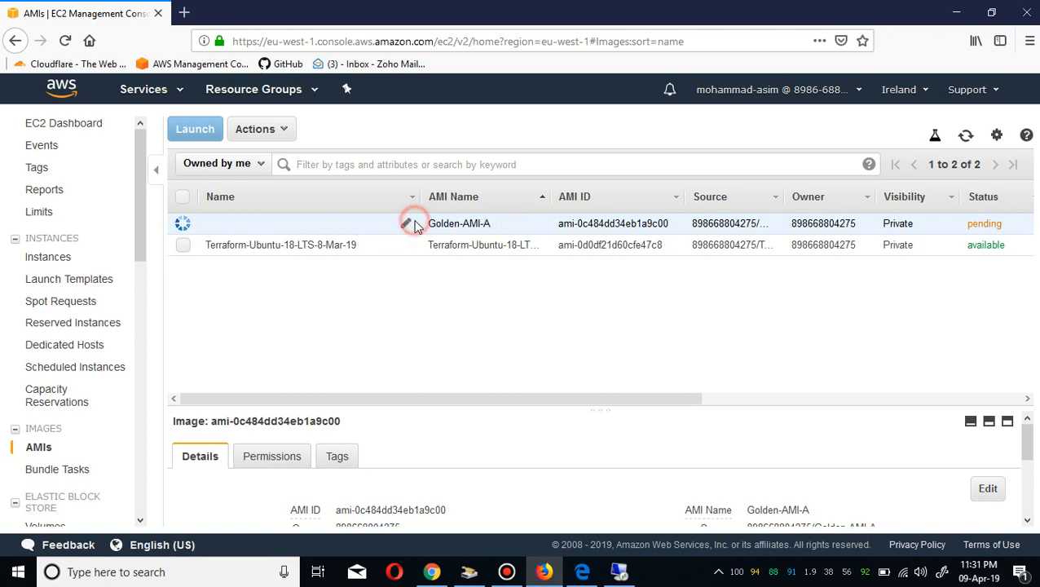
pyautogui.click(407, 224)
pyautogui.hotkey('ctrl', 'v')
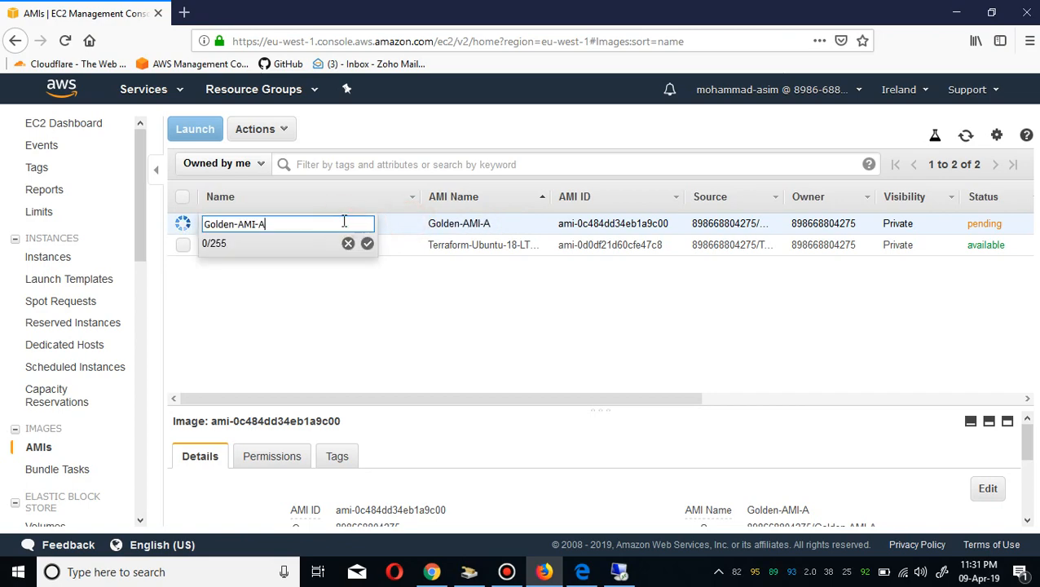
pyautogui.press('Return')
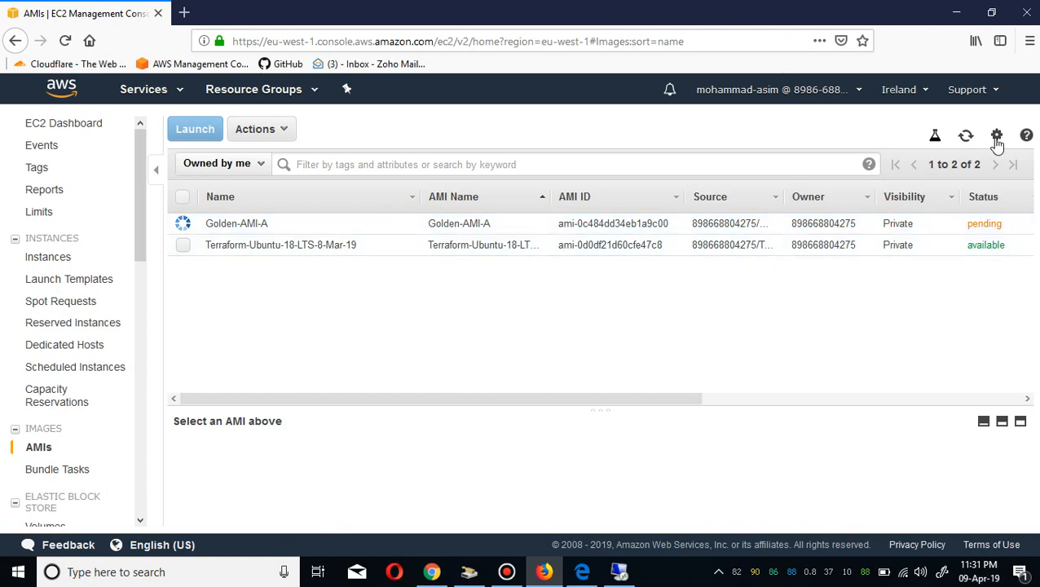
# Refresh the AMI list to check the image status, then bring up the Remote Desktop Connection window.
pyautogui.click(966, 137)
pyautogui.click(970, 140)
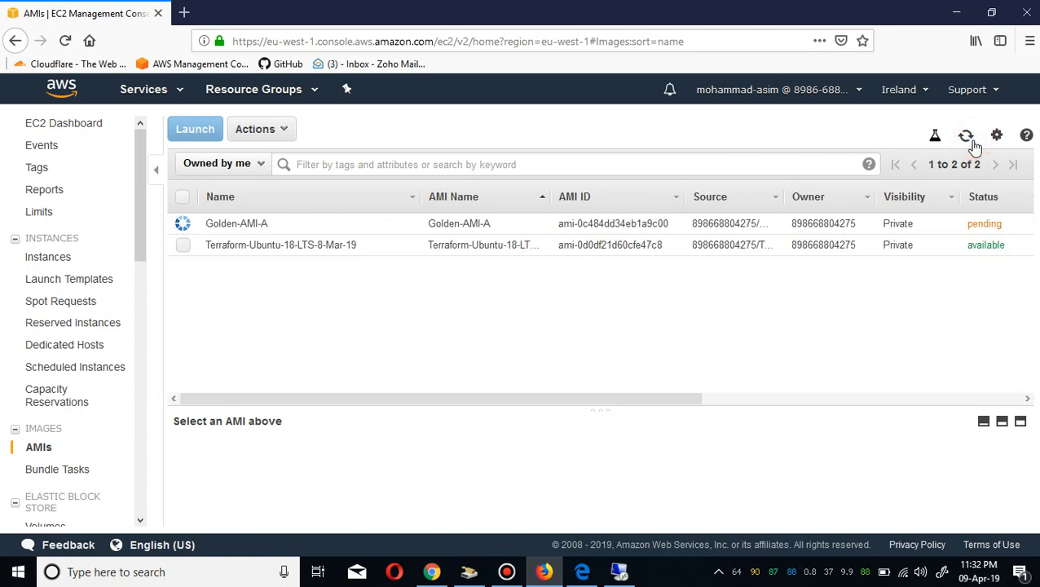
pyautogui.click(966, 137)
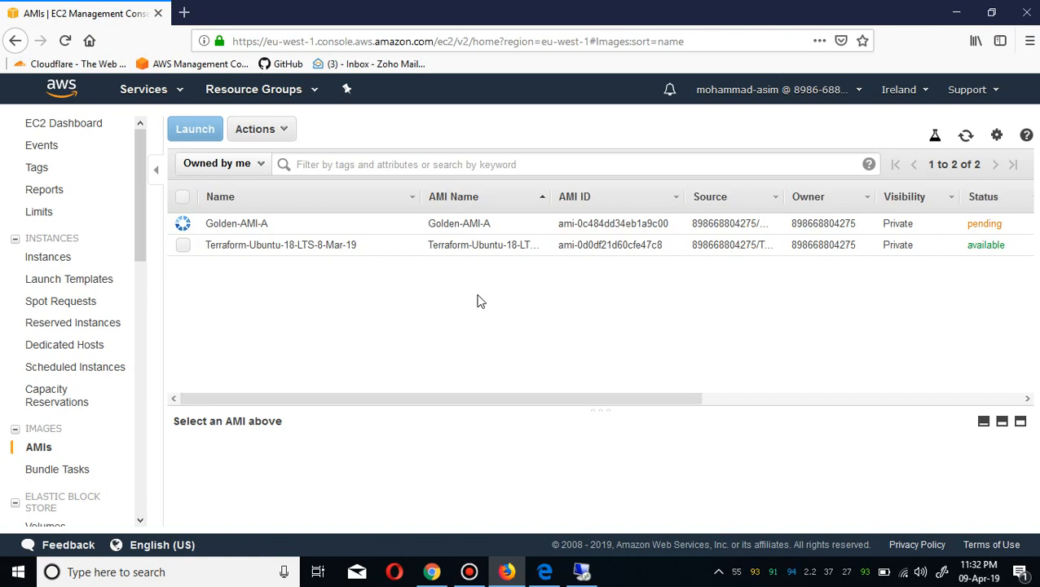
pyautogui.click(582, 571)
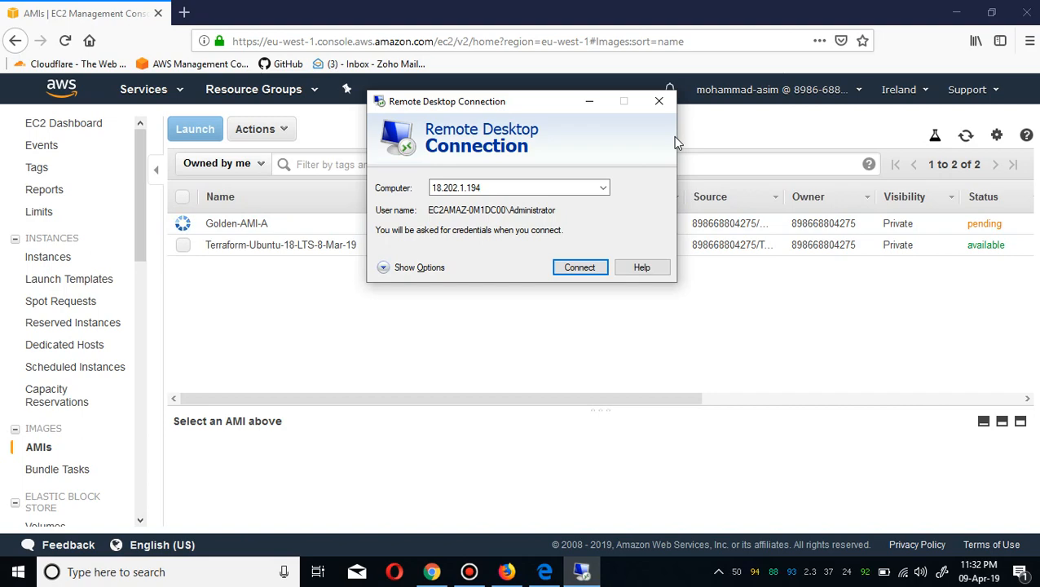
# Dismiss the Remote Desktop window and refresh the AMI list once more.
pyautogui.click(765, 129)
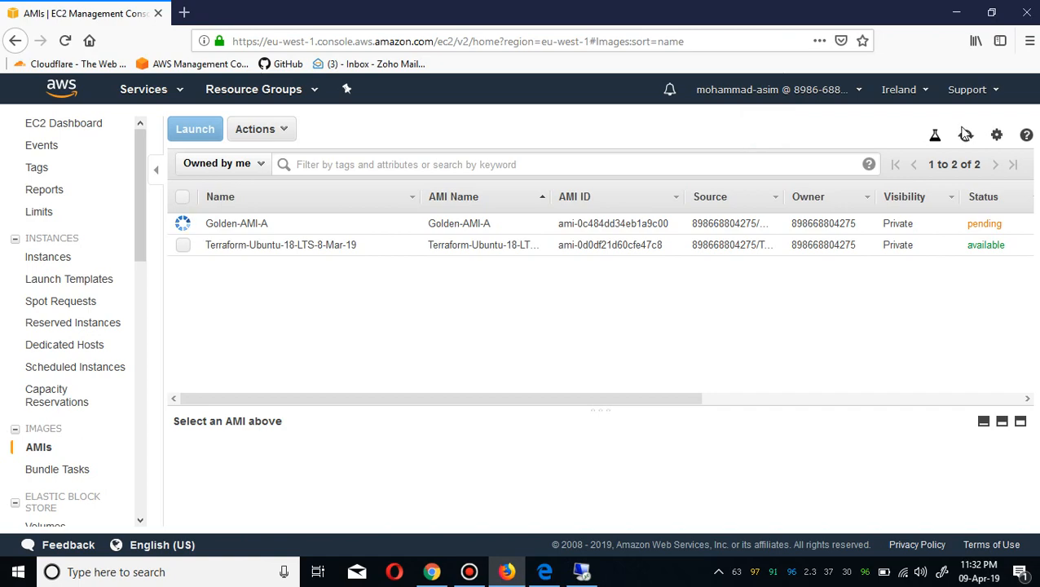
pyautogui.click(965, 136)
pyautogui.click(966, 138)
pyautogui.click(966, 139)
# Terminate the Windows-A instance from the Instances list.
pyautogui.click(51, 258)
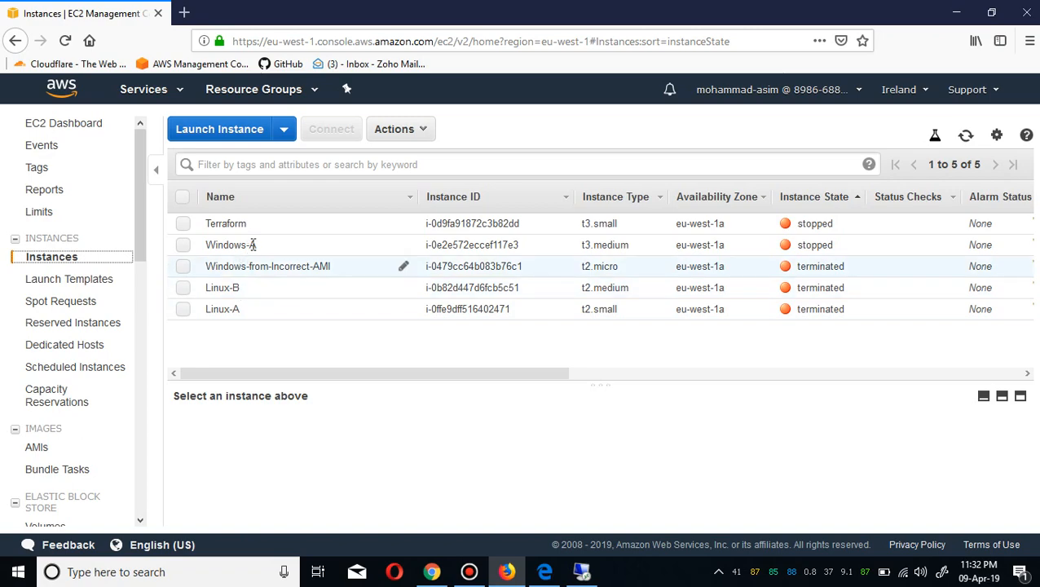
pyautogui.click(262, 253)
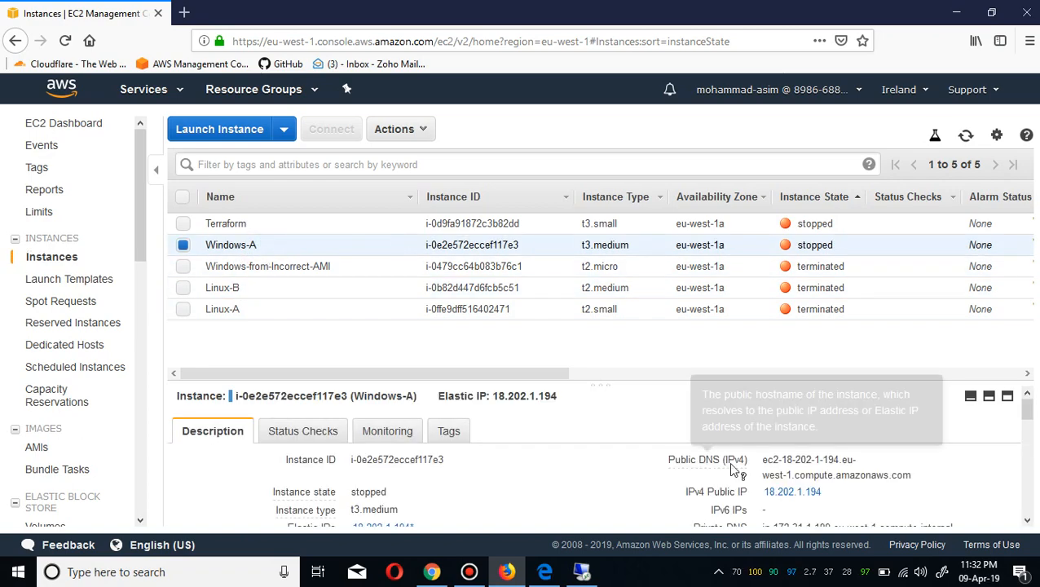
pyautogui.click(1029, 471)
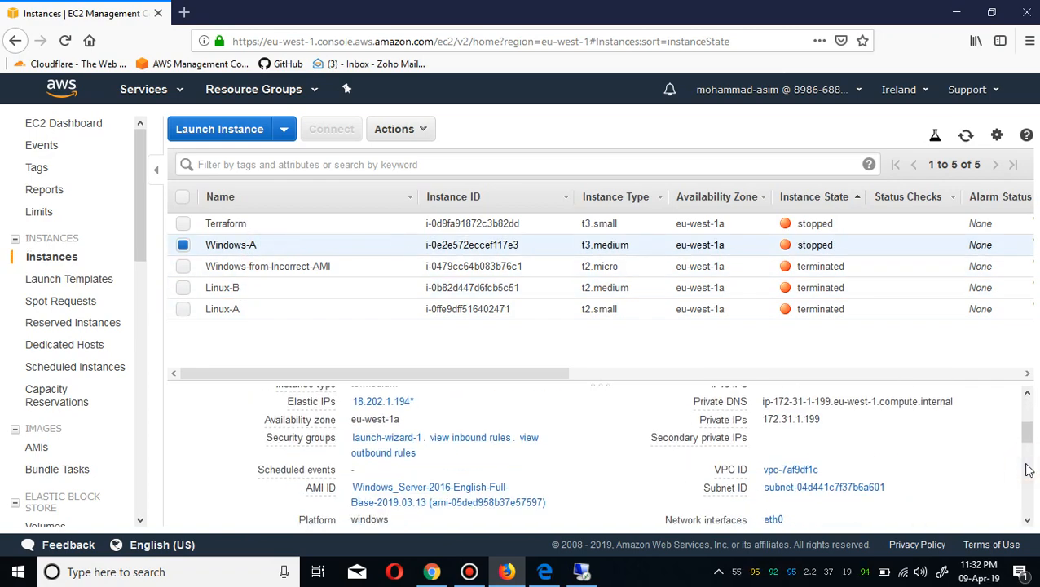
pyautogui.click(1028, 470)
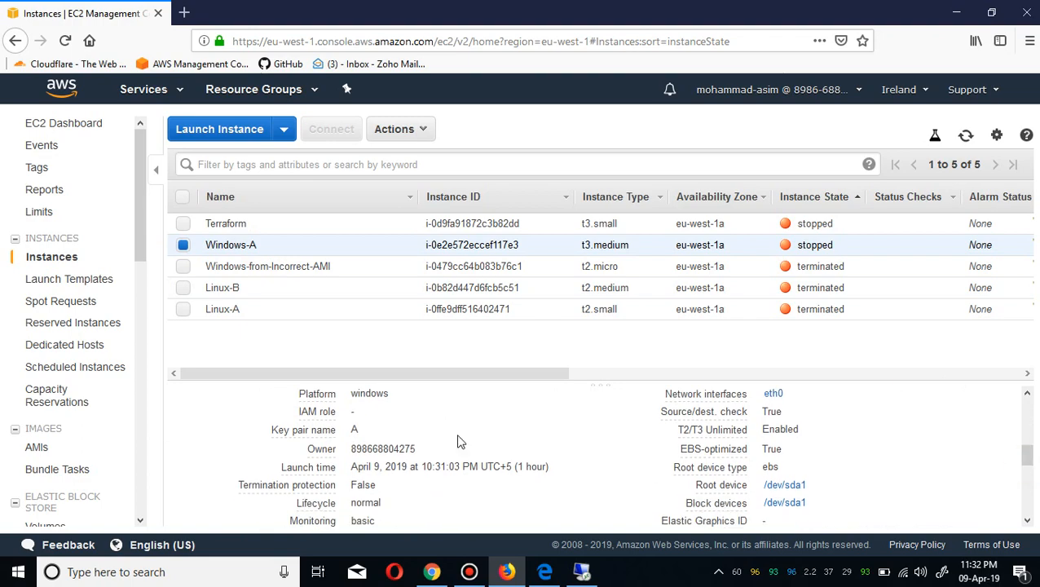
pyautogui.rightClick(252, 238)
pyautogui.moveTo(350, 328)
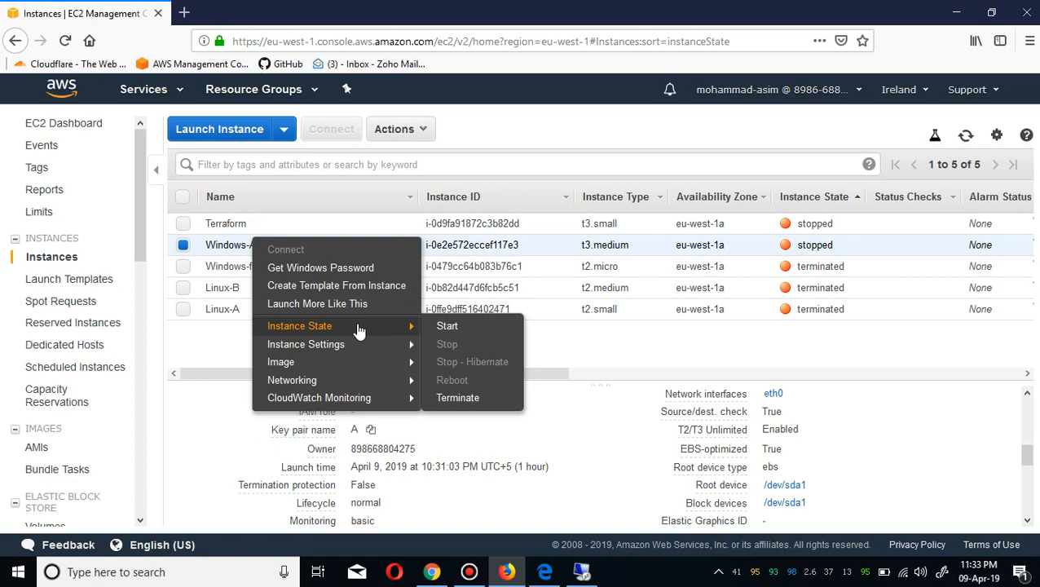
pyautogui.click(471, 399)
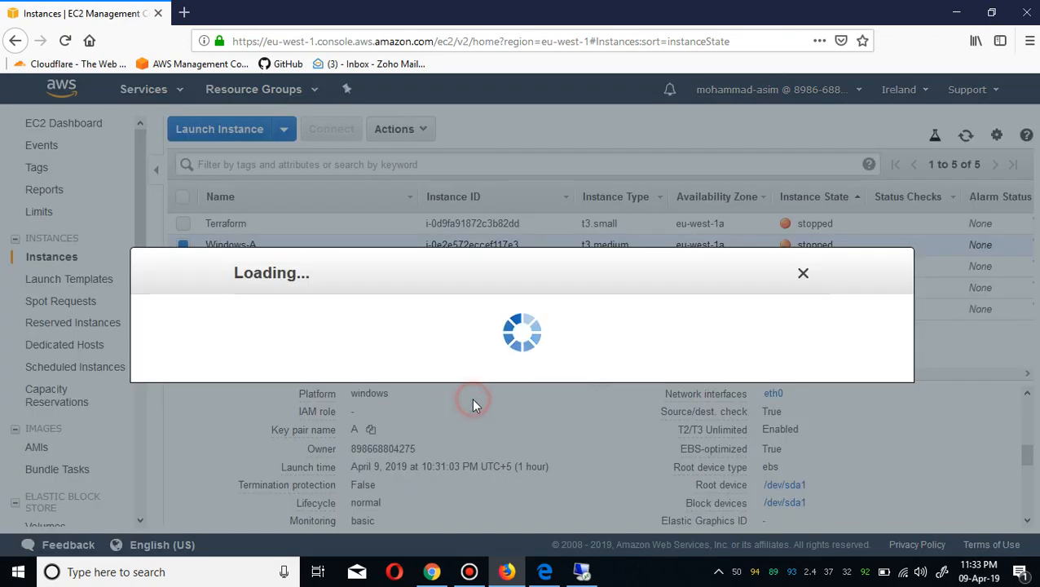
pyautogui.click(805, 451)
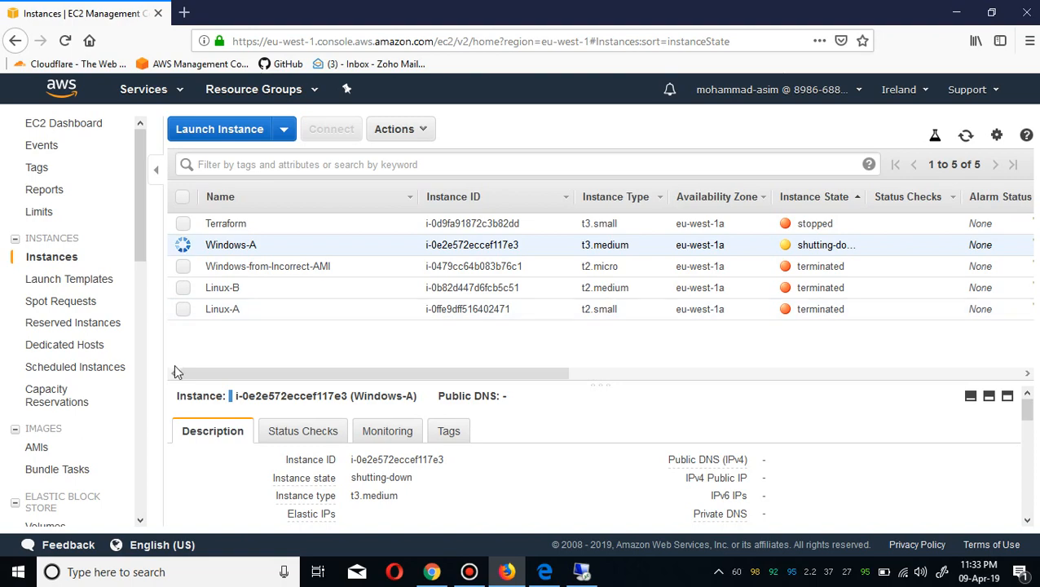
# Return to the AMIs list and refresh it to check the Golden-AMI-A image status.
pyautogui.click(60, 450)
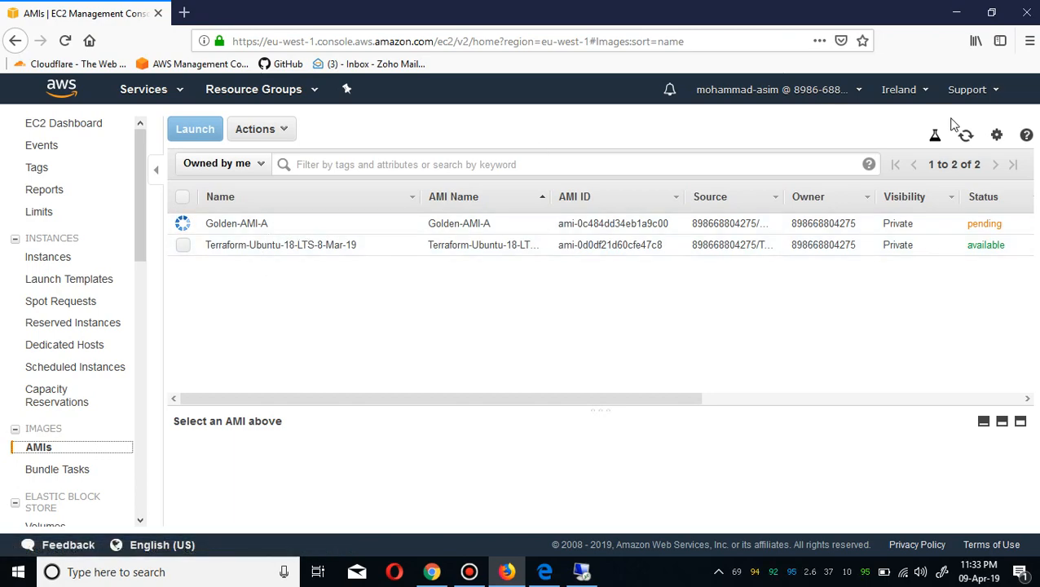
pyautogui.click(967, 138)
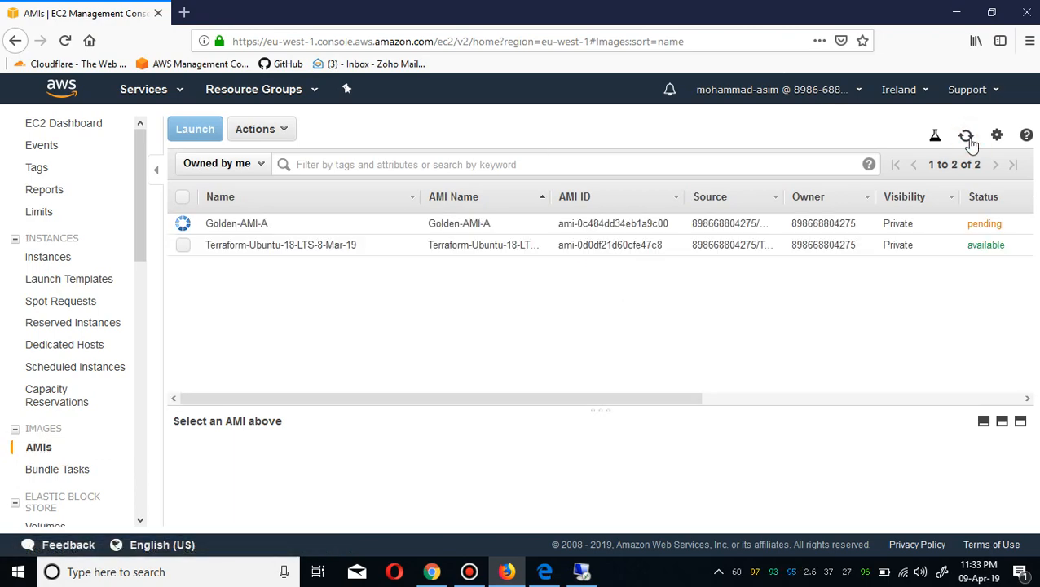
pyautogui.click(967, 139)
pyautogui.click(593, 9)
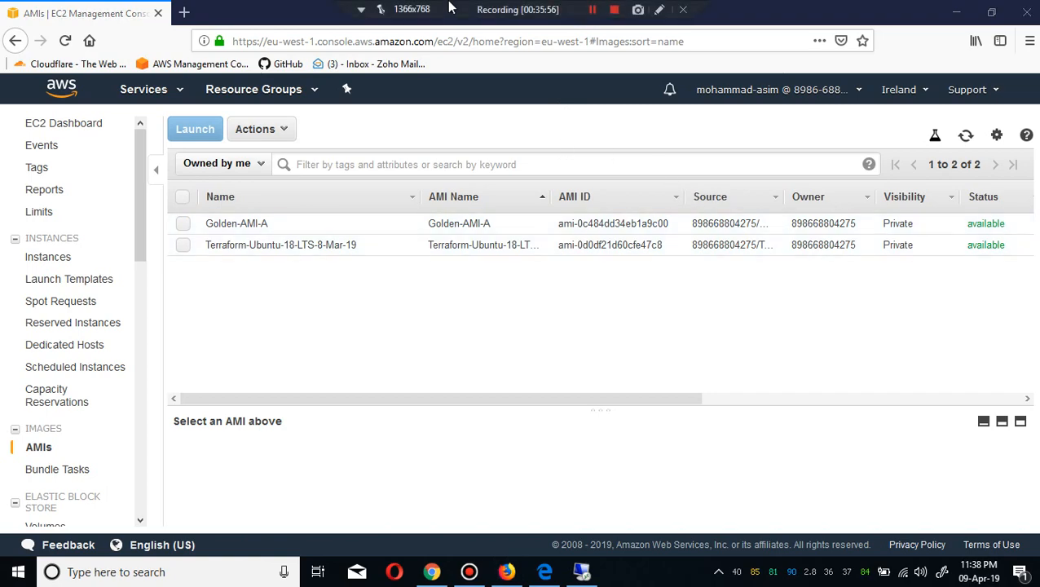
# Launch a new instance from the Golden-AMI-A image and choose the t3.medium instance type.
pyautogui.click(183, 224)
pyautogui.rightClick(184, 225)
pyautogui.click(233, 233)
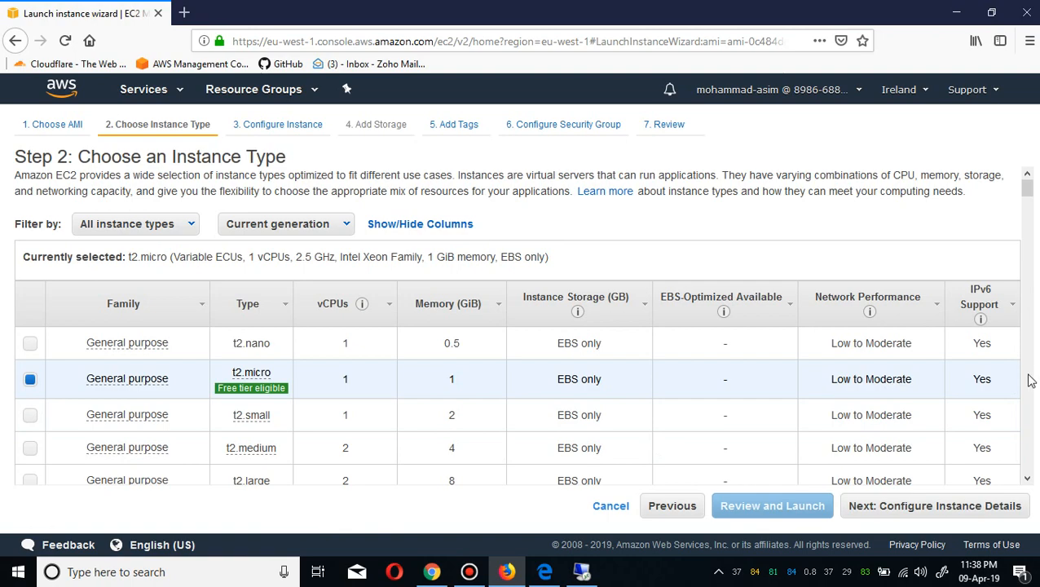
pyautogui.scroll(-4, 1020, 382)
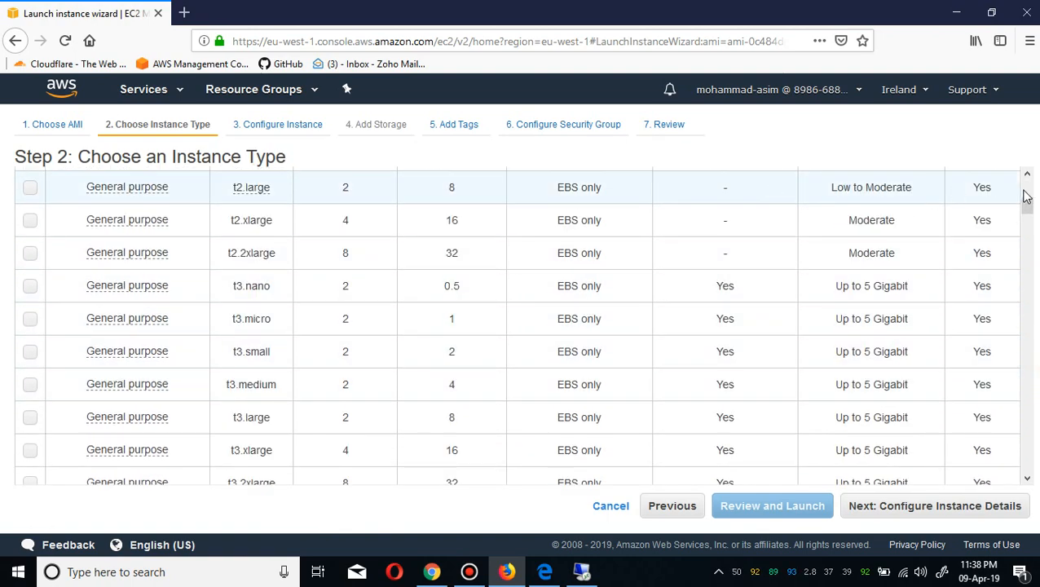
pyautogui.scroll(4, 1027, 196)
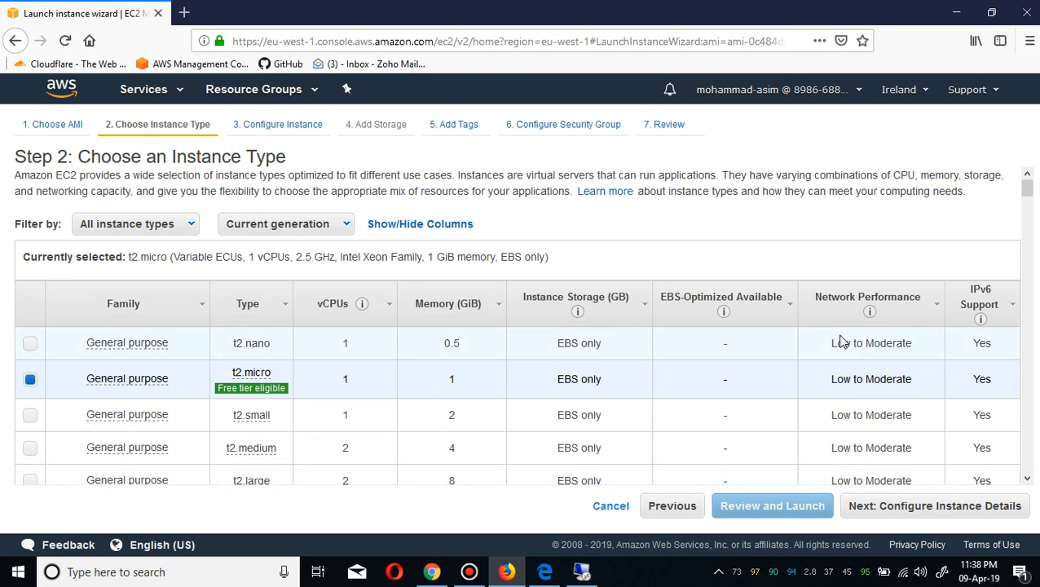
pyautogui.click(1025, 370)
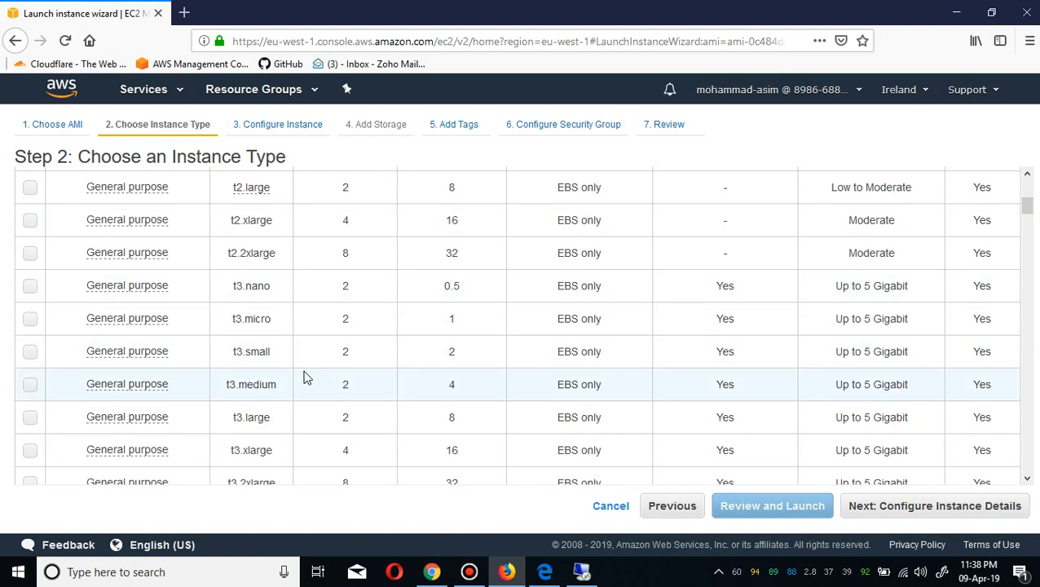
pyautogui.click(263, 351)
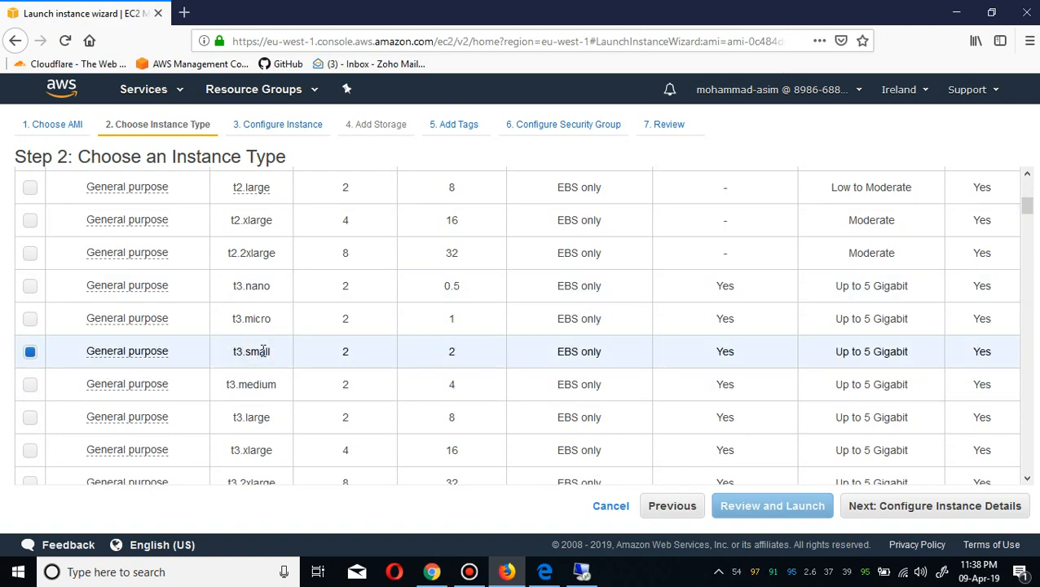
pyautogui.click(254, 384)
pyautogui.click(923, 507)
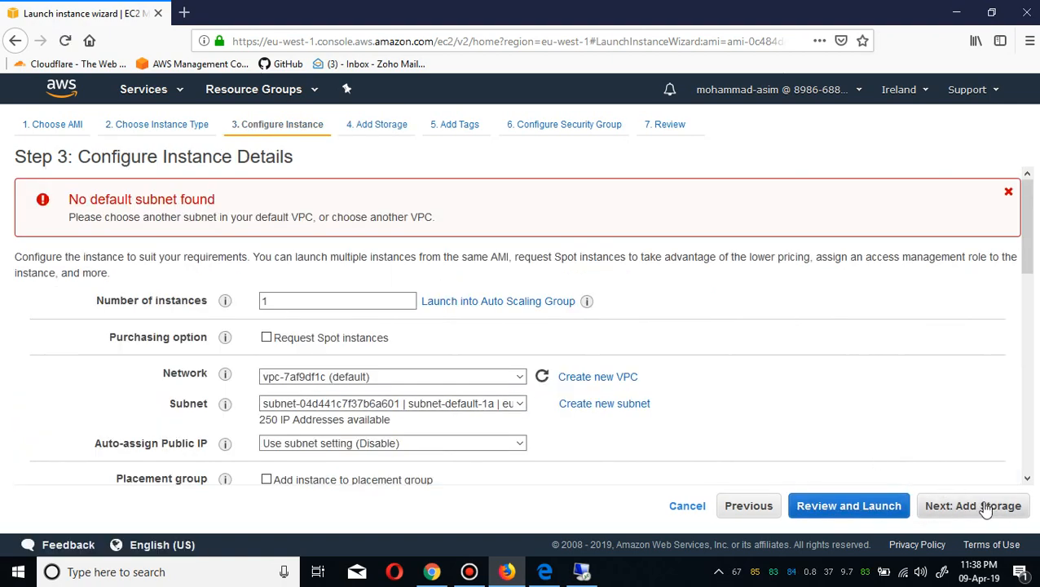
# Set auto-assign public IP to Enable and continue past storage to the tags page.
pyautogui.click(457, 443)
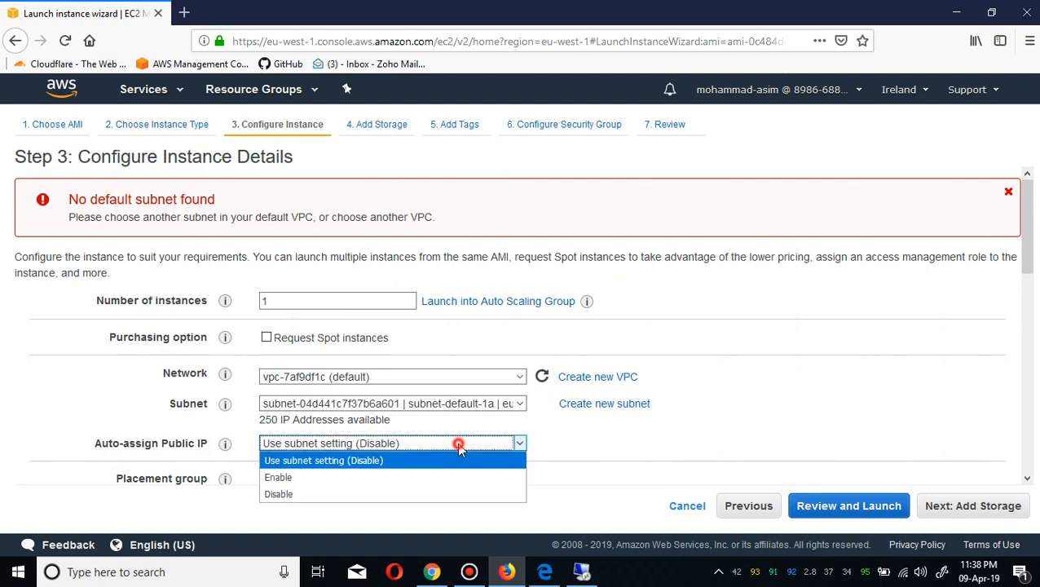
pyautogui.click(410, 479)
pyautogui.click(995, 510)
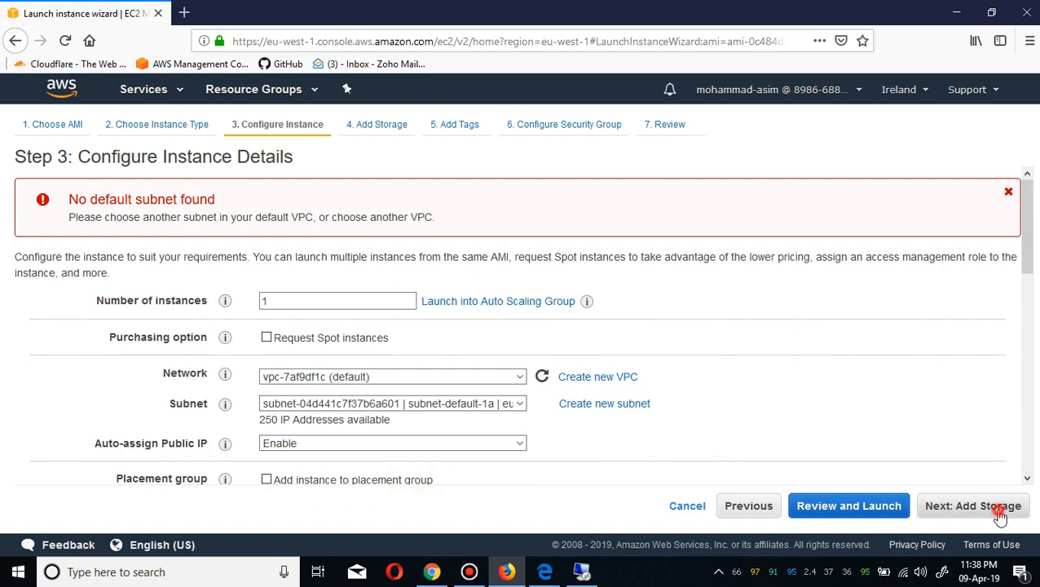
pyautogui.click(1000, 512)
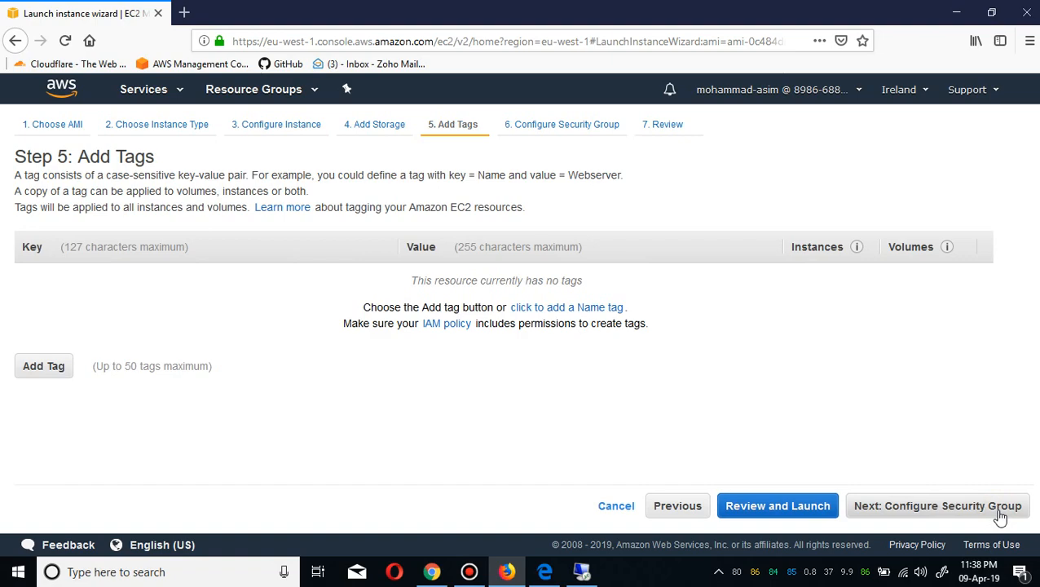
# Add a Name tag with value Golden-AMI-A and continue to the security group page.
pyautogui.click(37, 367)
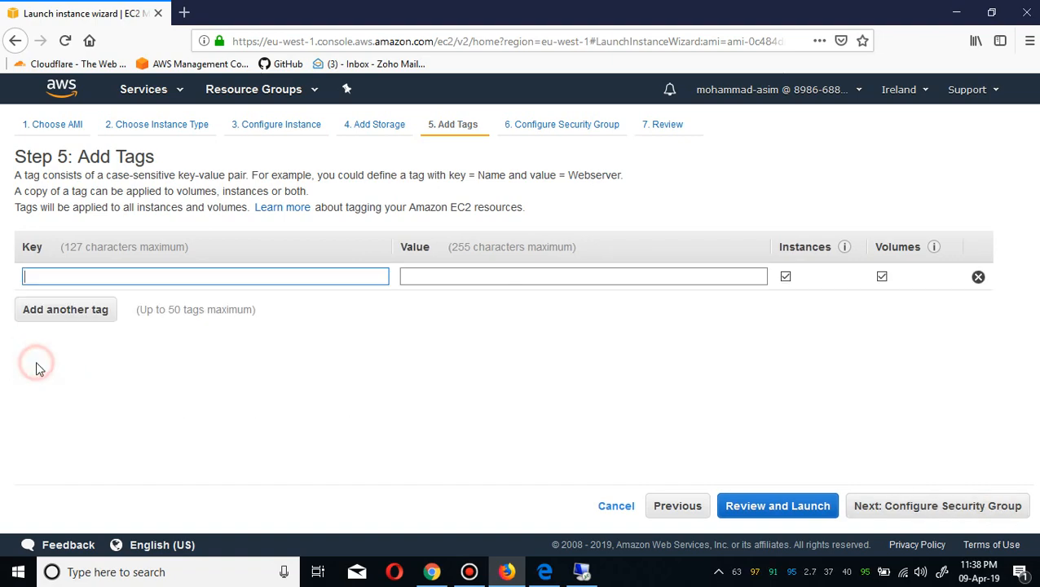
pyautogui.click(81, 277)
pyautogui.write('N')
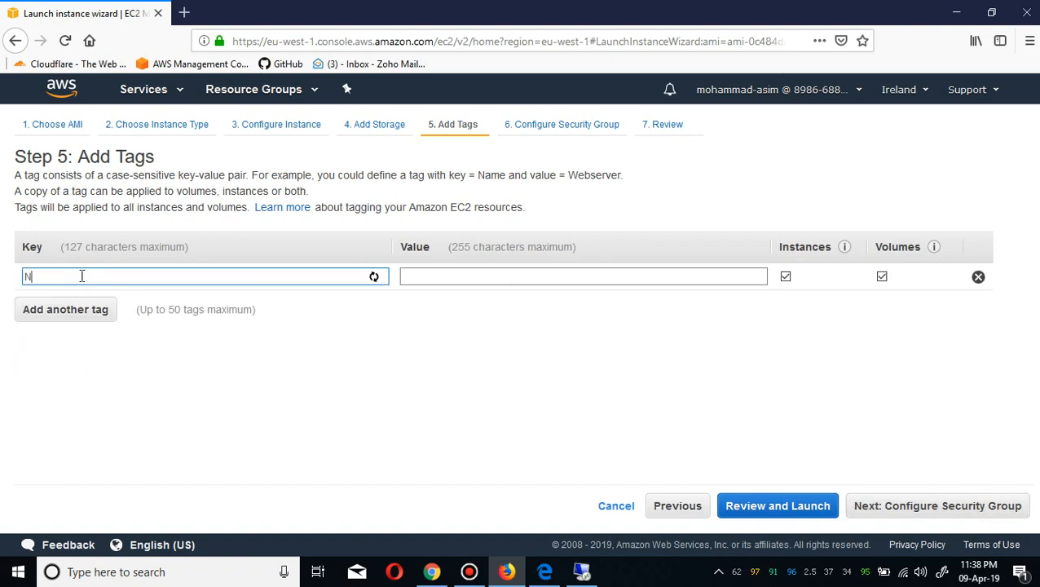
pyautogui.write('a')
pyautogui.click(78, 300)
pyautogui.click(474, 273)
pyautogui.click(473, 272)
pyautogui.write('Golden')
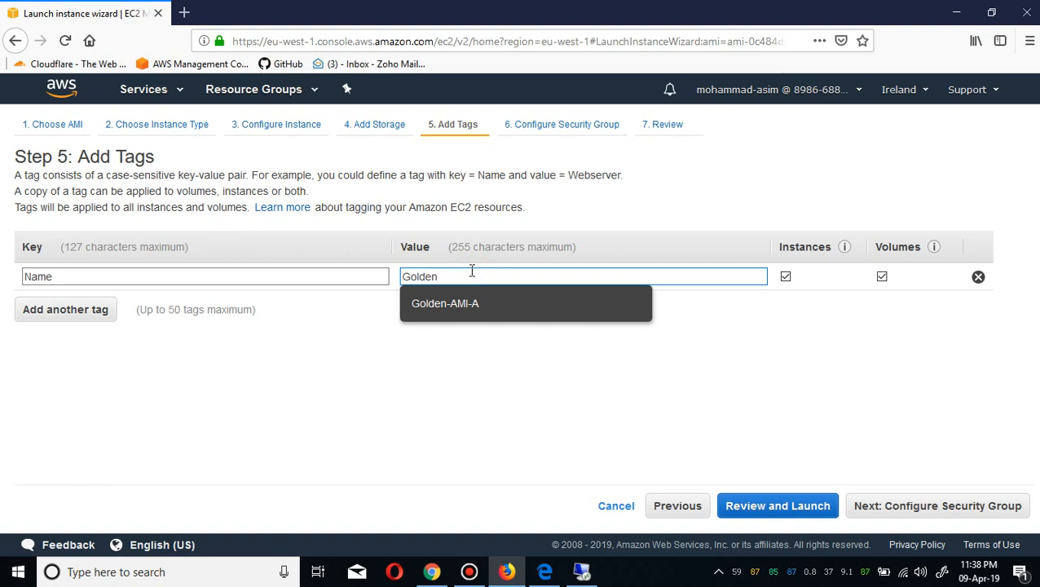
pyautogui.click(477, 313)
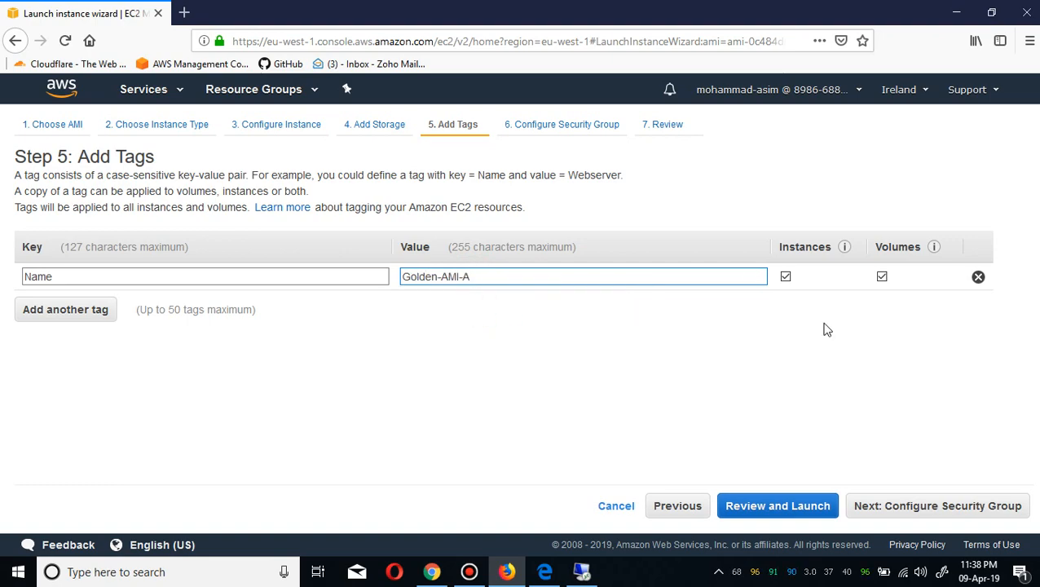
pyautogui.click(952, 511)
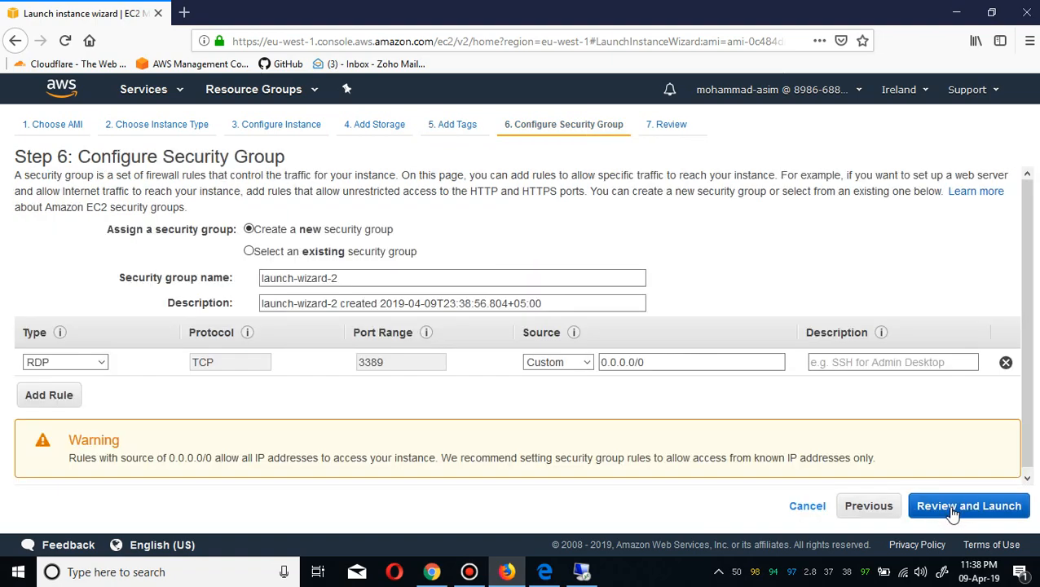
# Assign the existing default security group and open the launch review.
pyautogui.click(312, 254)
pyautogui.click(200, 317)
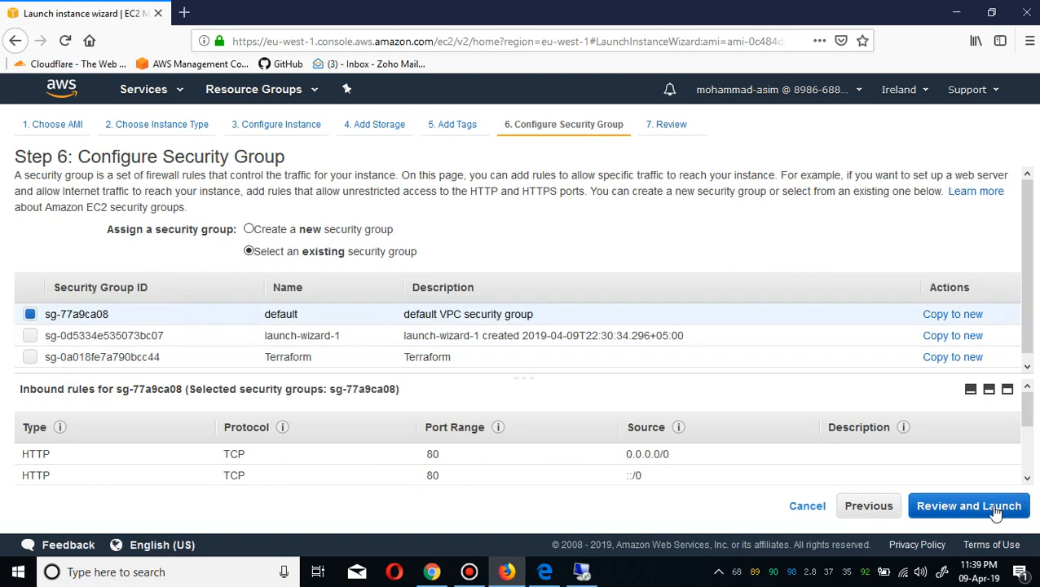
pyautogui.click(970, 506)
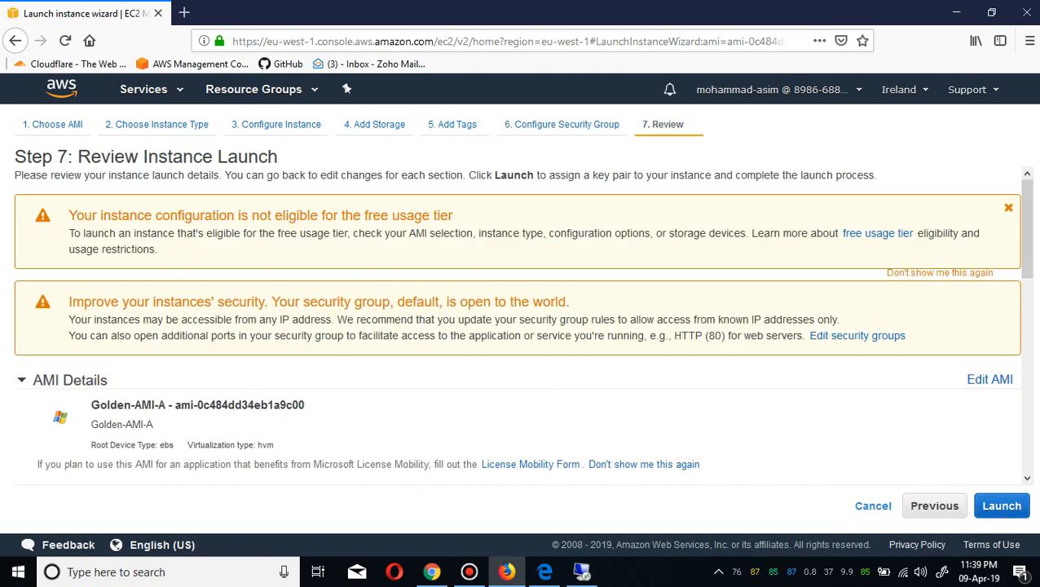
# Launch the instance, choosing to create a new key pair named B.
pyautogui.click(1023, 506)
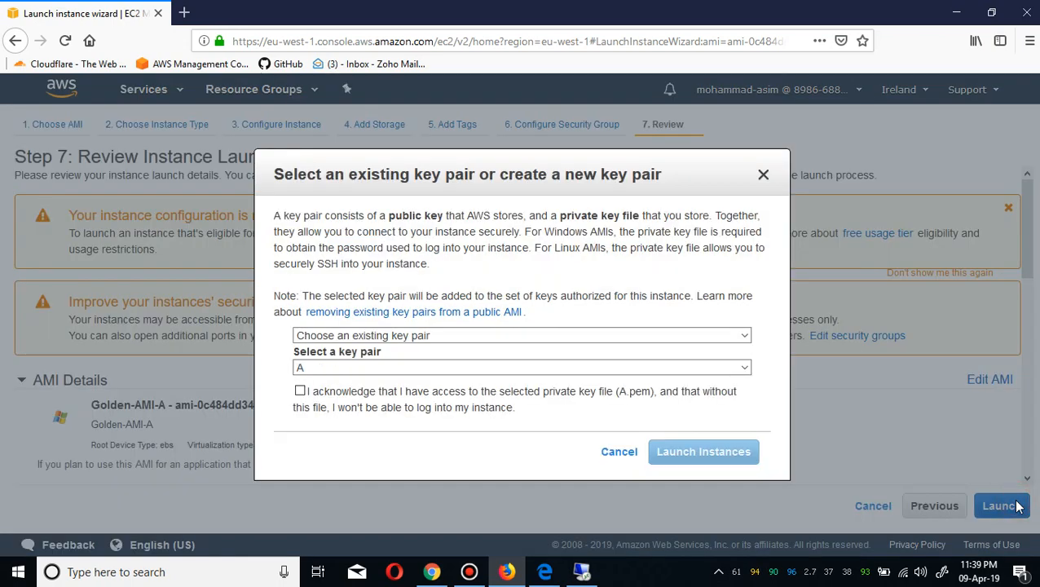
pyautogui.click(418, 334)
pyautogui.click(403, 366)
pyautogui.write('B')
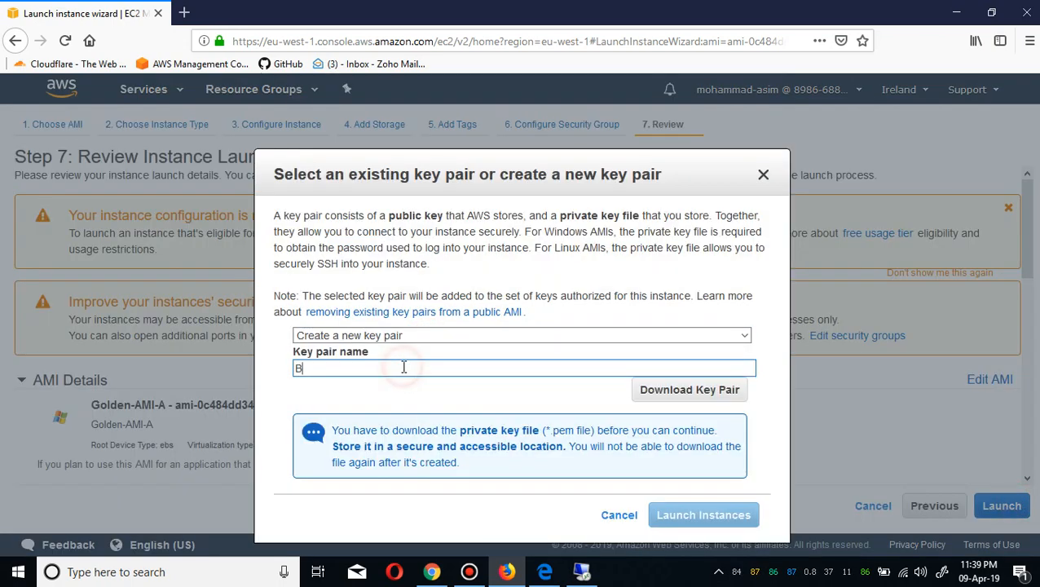
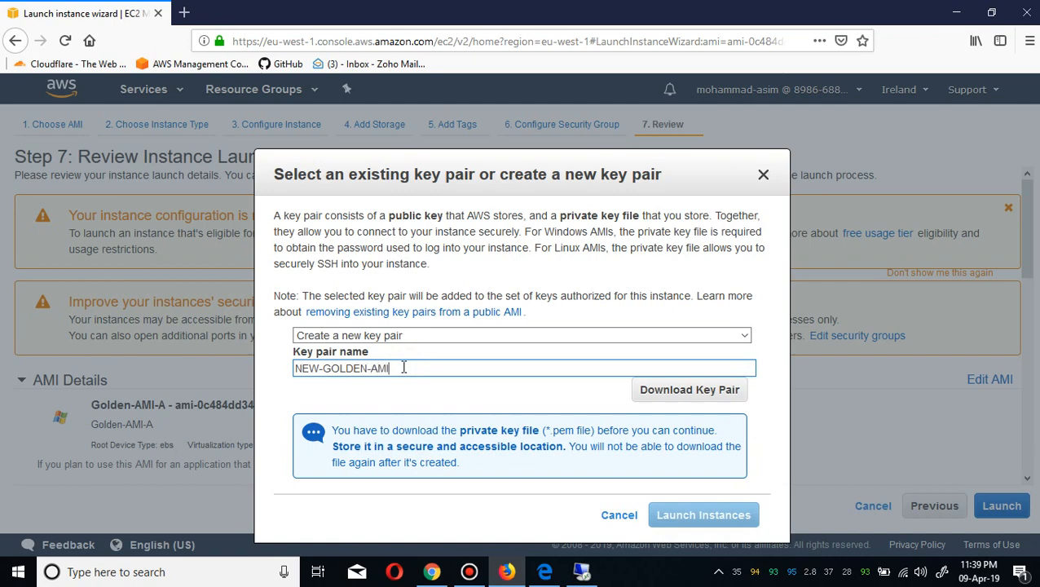
# Download the NEW-GOLDEN-AMI key pair file, saving it, and launch the instance.
pyautogui.click(680, 406)
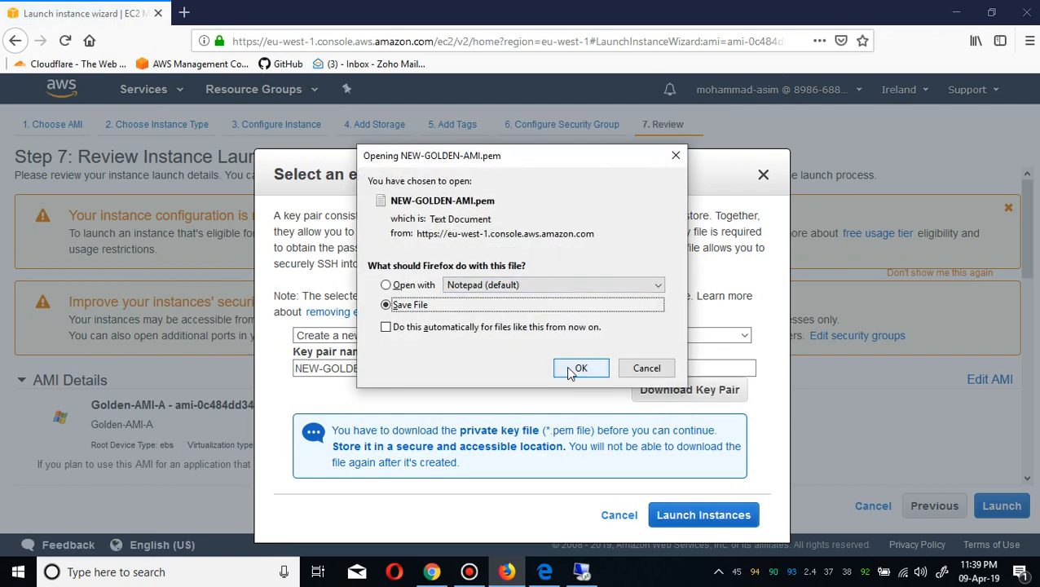
pyautogui.click(567, 367)
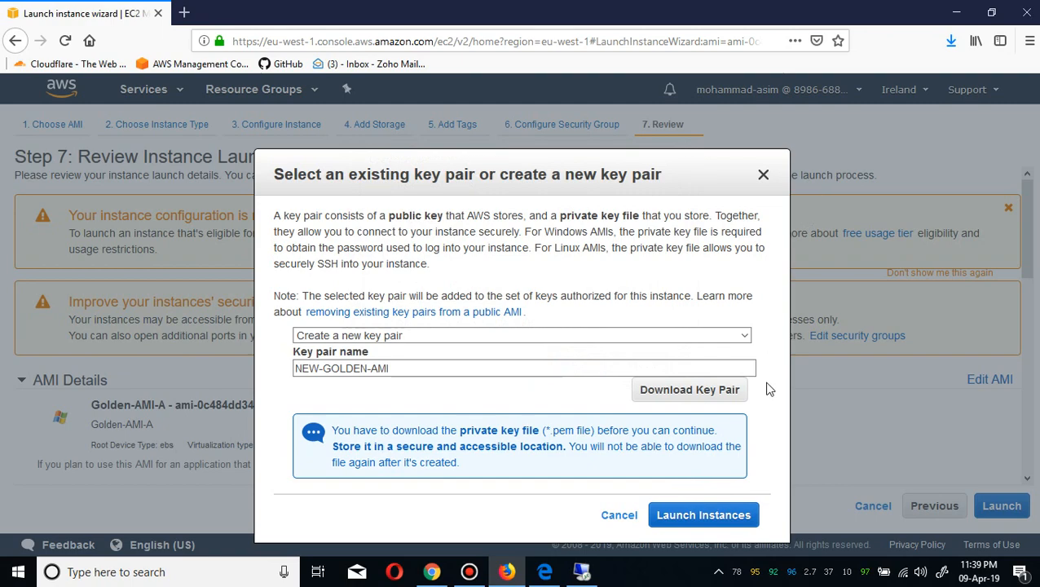
pyautogui.click(719, 514)
# Cut the downloaded NEW-GOLDEN-AMI.pem file from the Downloads folder.
pyautogui.click(951, 37)
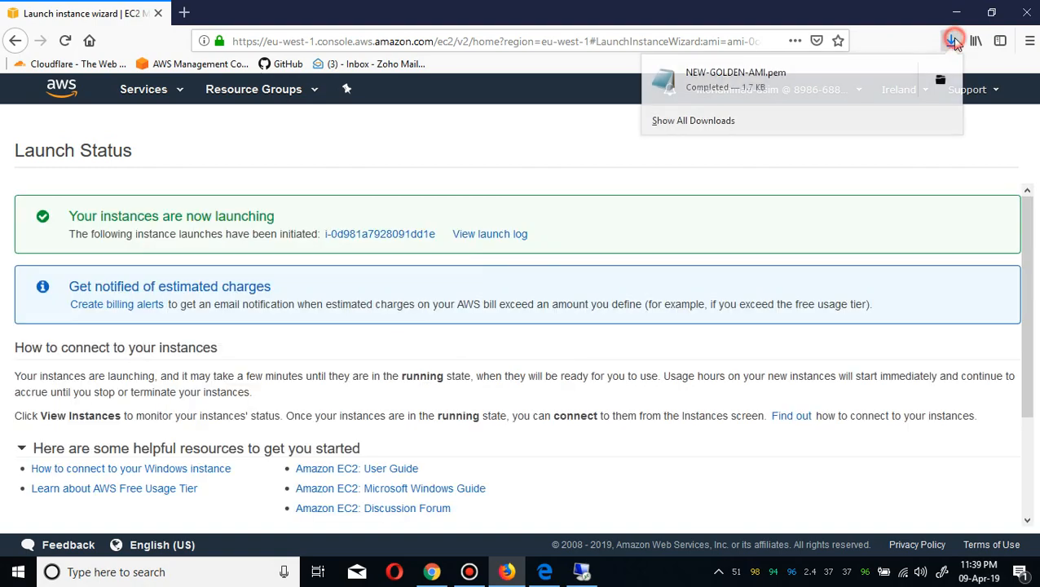
pyautogui.click(941, 91)
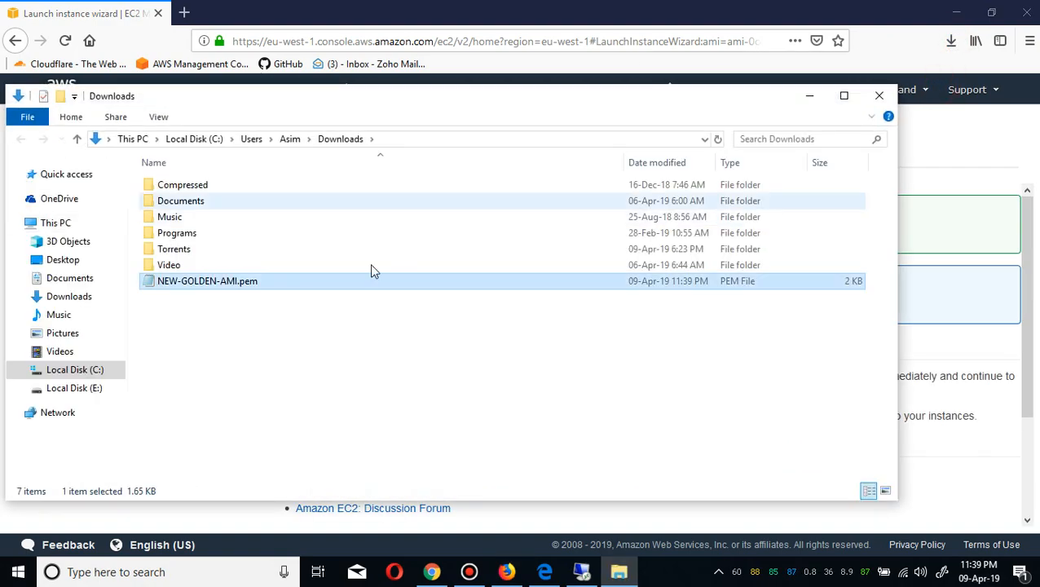
pyautogui.click(333, 283)
pyautogui.rightClick(332, 283)
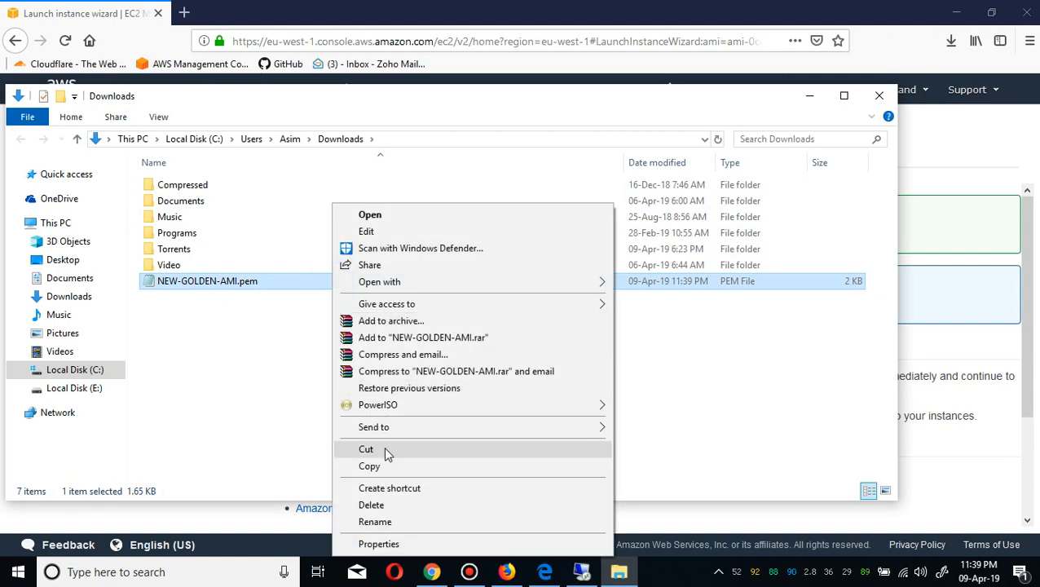
pyautogui.click(384, 448)
pyautogui.click(879, 95)
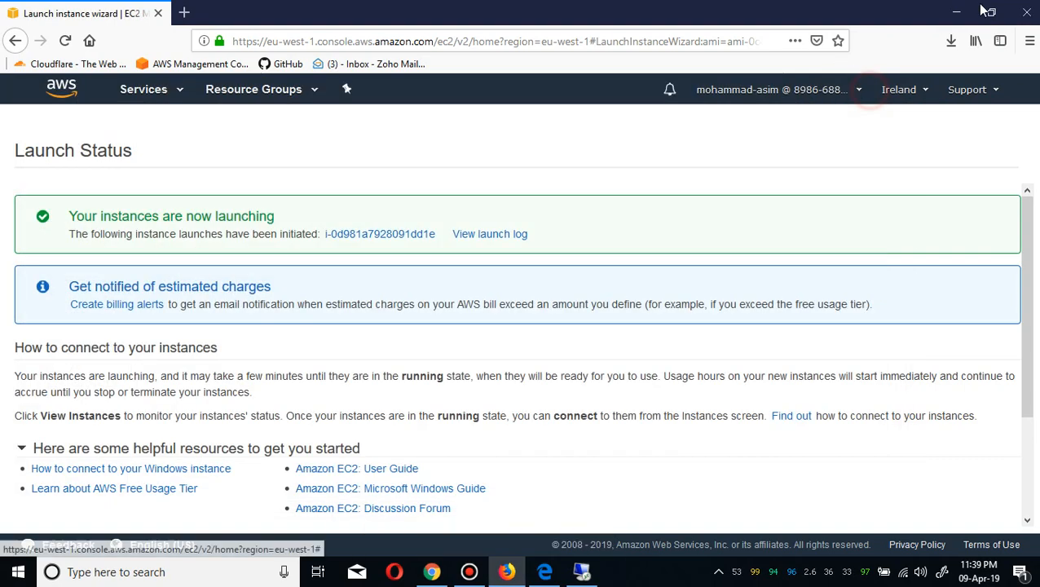
# Paste the NEW-GOLDEN-AMI.pem key file onto the desktop.
pyautogui.click(956, 12)
pyautogui.click(848, 123)
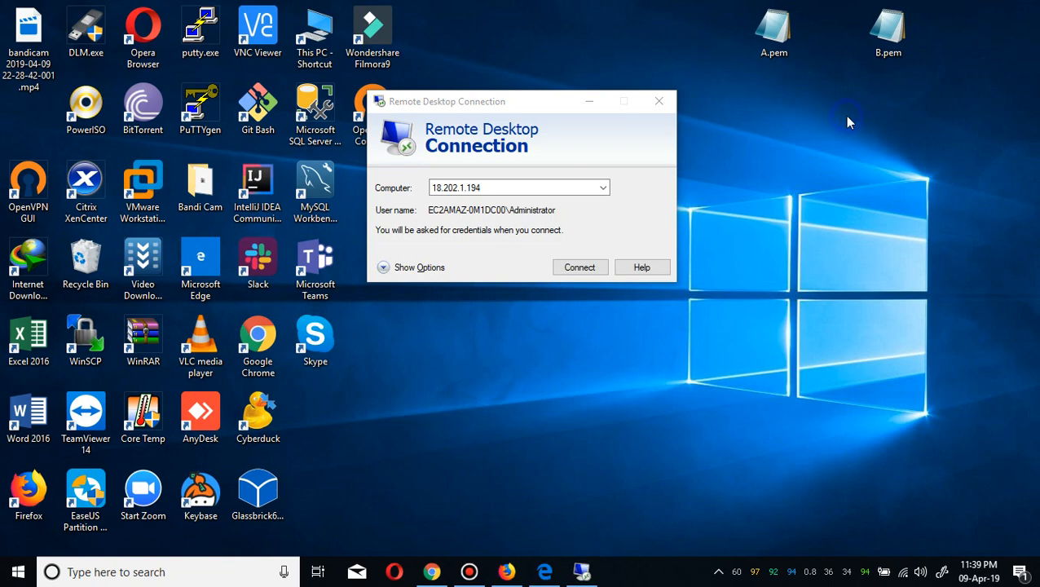
pyautogui.rightClick(884, 193)
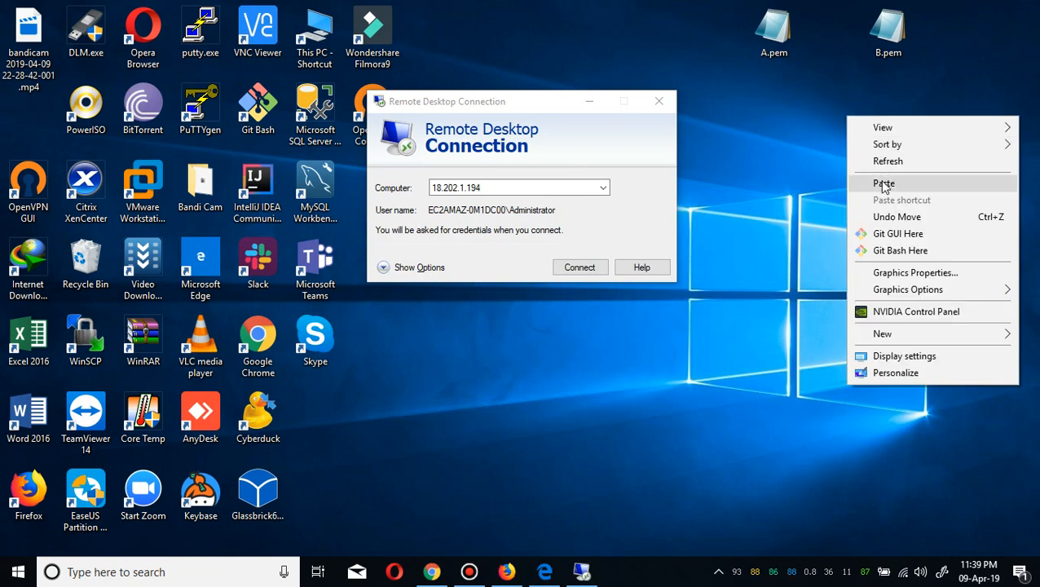
pyautogui.click(880, 179)
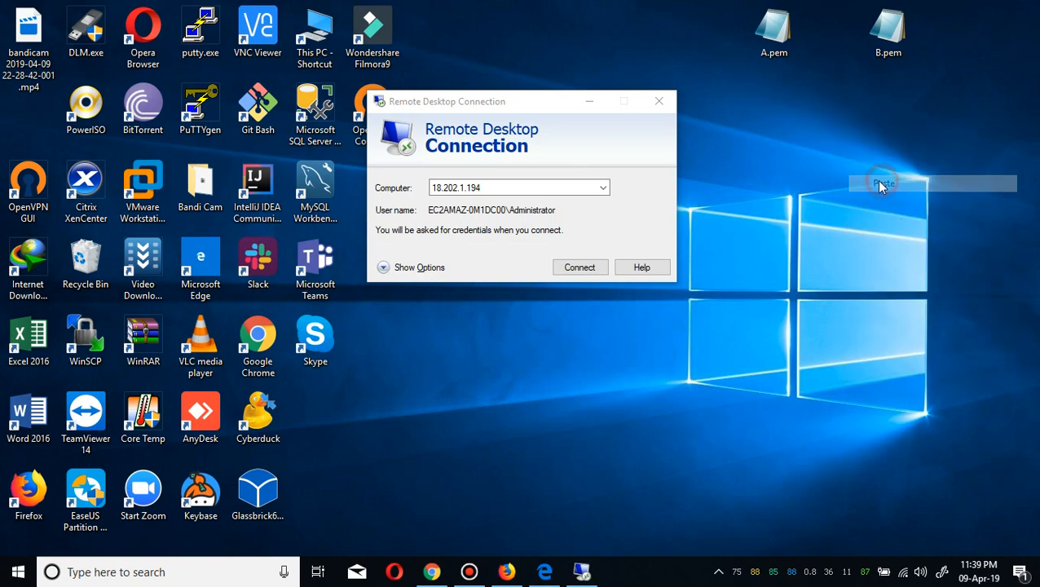
# Return to the browser and open the newly launched instance from the launch status page.
pyautogui.click(575, 570)
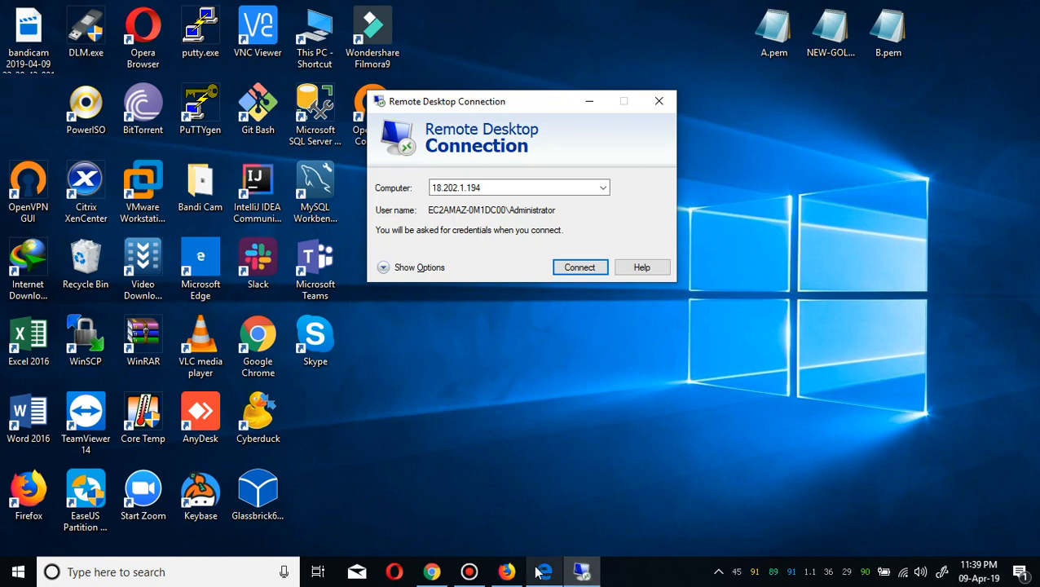
pyautogui.click(506, 572)
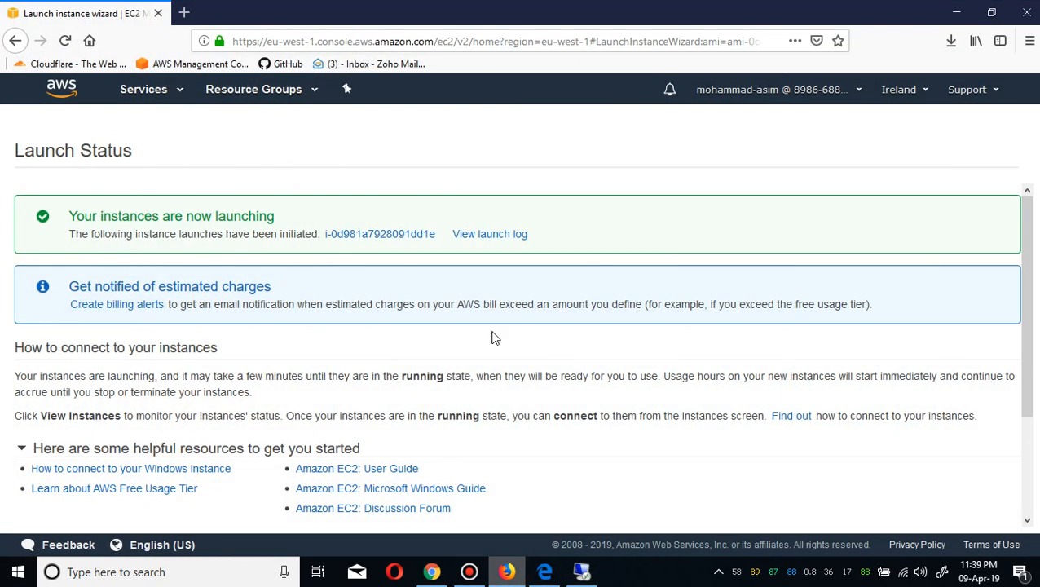
pyautogui.click(383, 234)
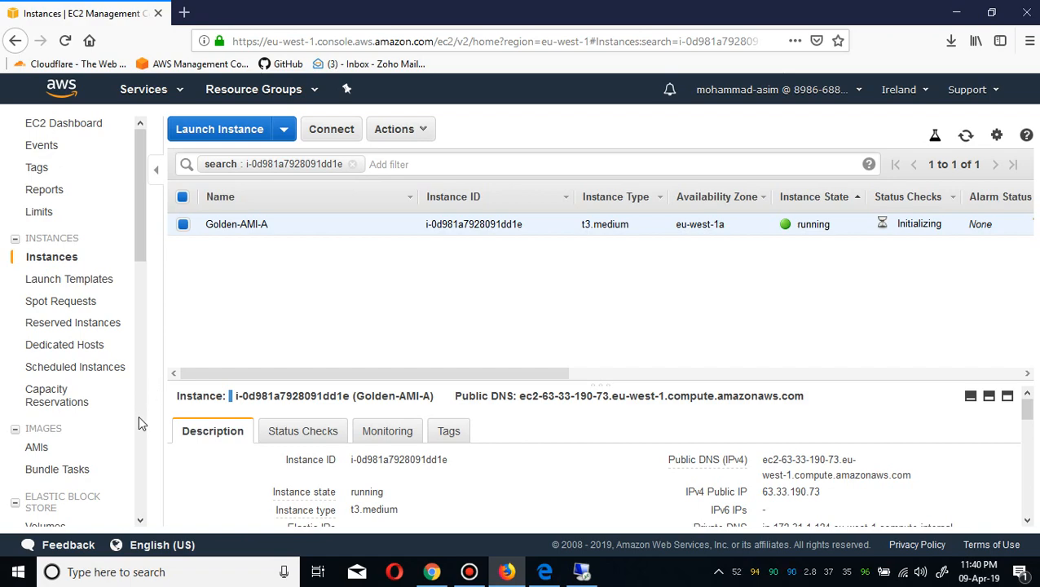
# Delete the old key pairs A and B.
pyautogui.scroll(-5, 138, 414)
pyautogui.click(59, 308)
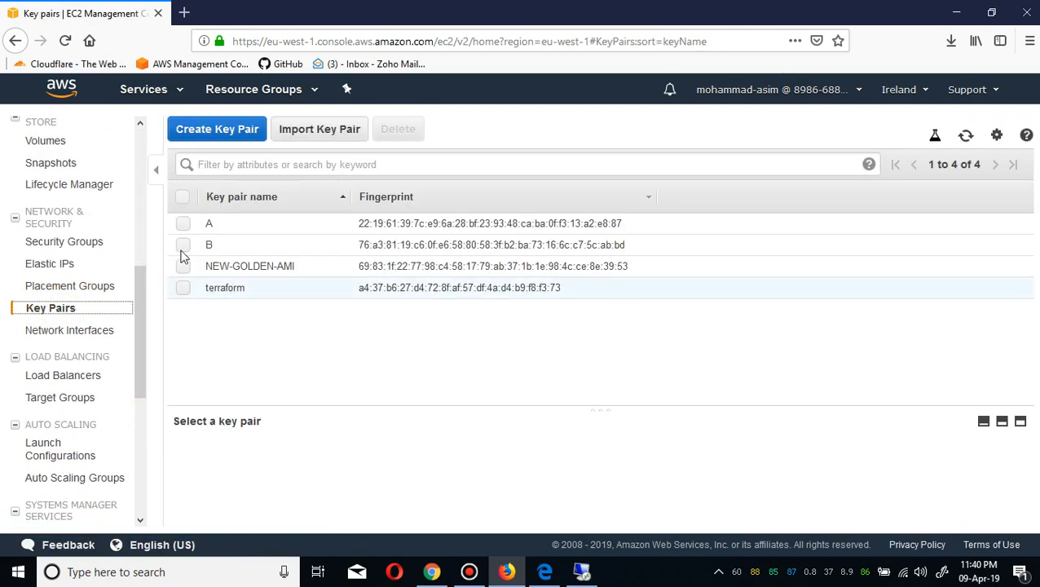
pyautogui.click(187, 224)
pyautogui.click(184, 245)
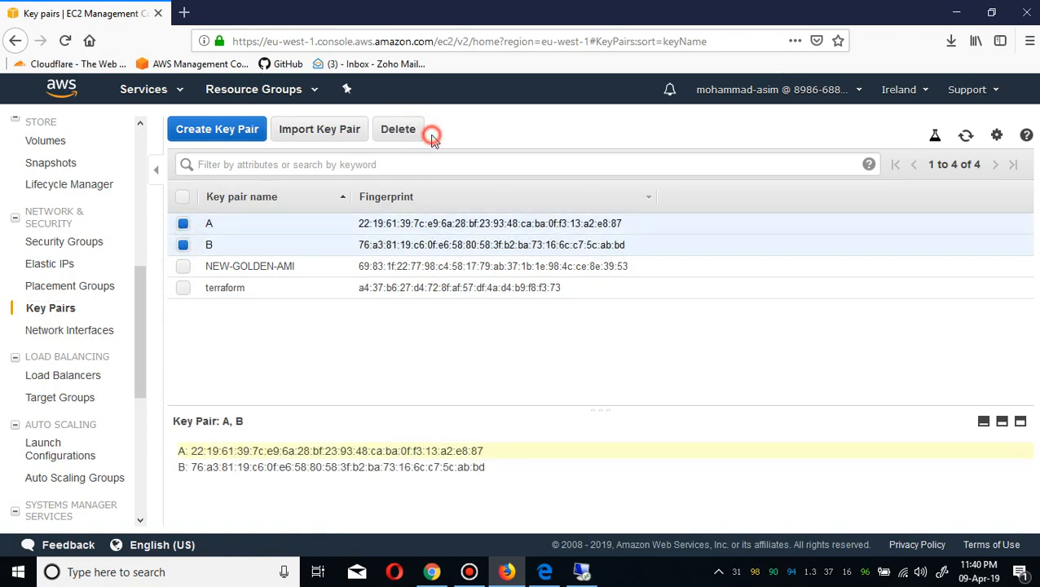
pyautogui.click(404, 131)
pyautogui.click(848, 379)
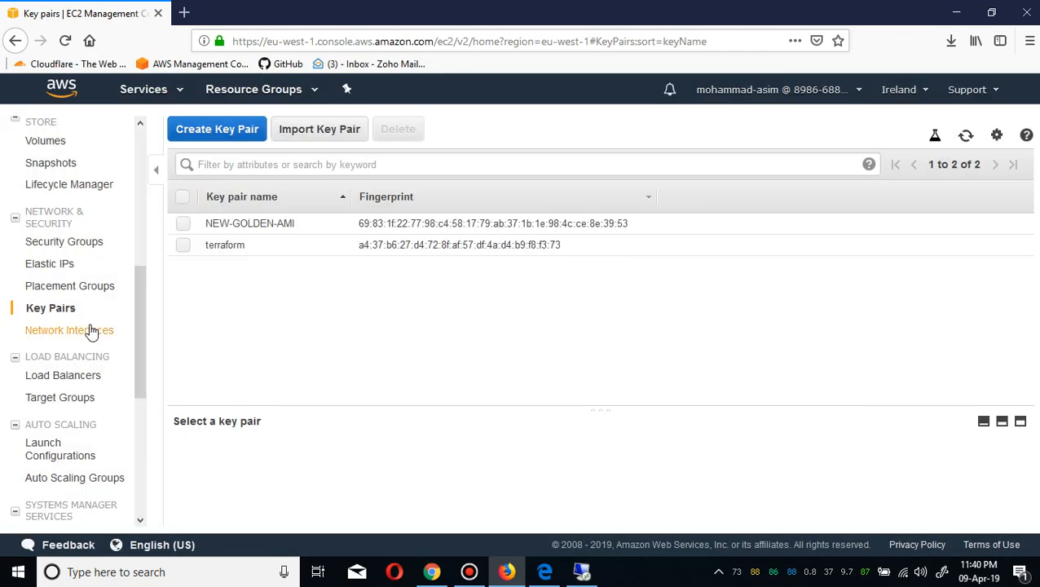
# Go back to the instances list, select the Golden-AMI-A instance and refresh the list.
pyautogui.click(136, 169)
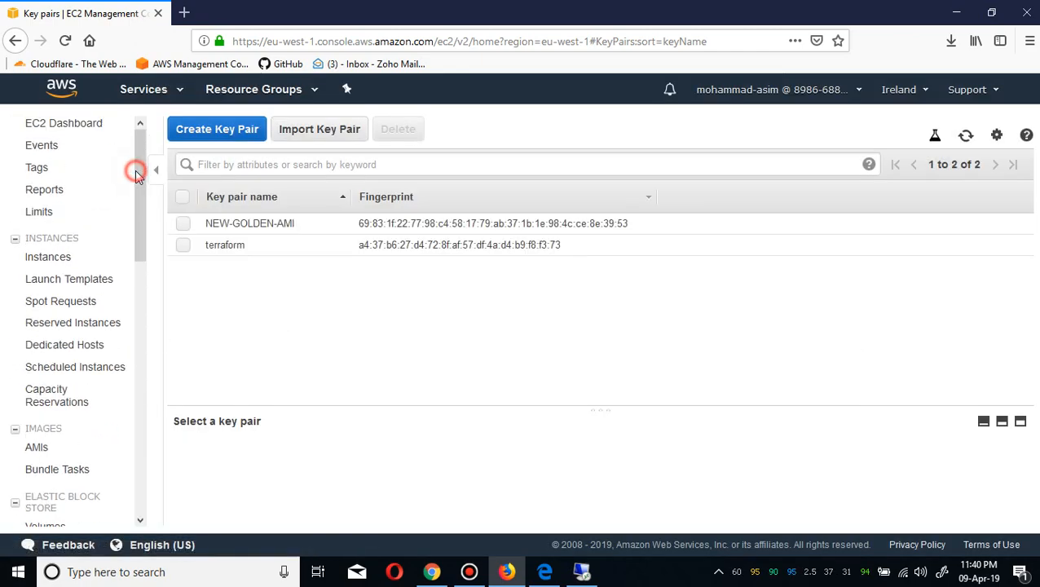
pyautogui.click(63, 257)
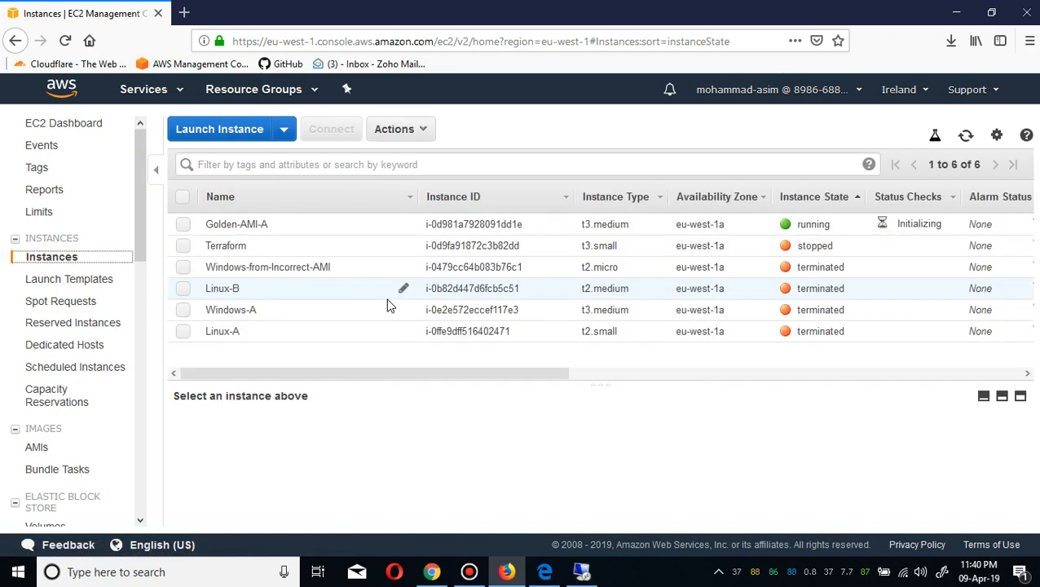
pyautogui.click(368, 225)
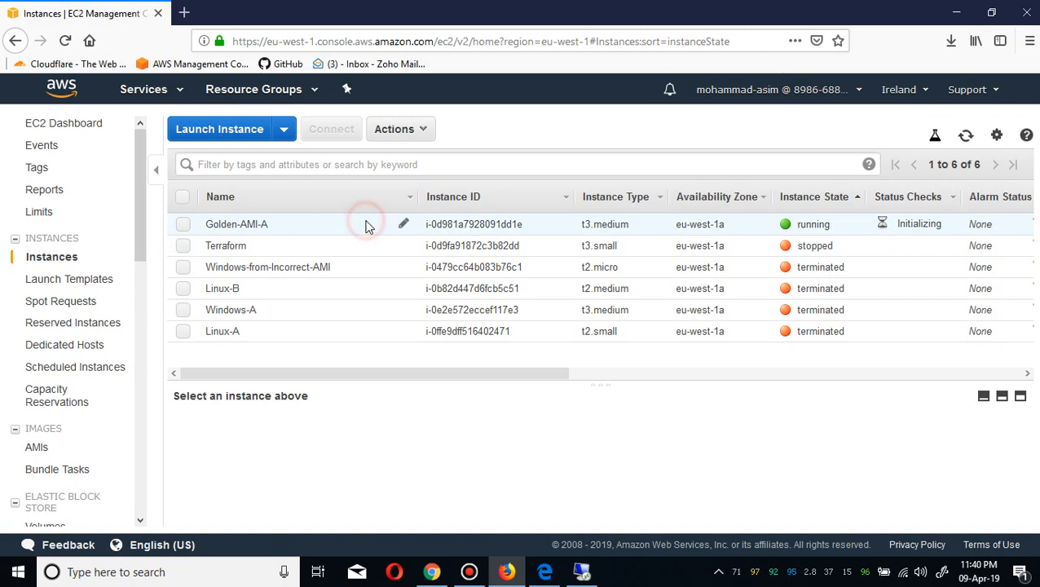
pyautogui.click(966, 135)
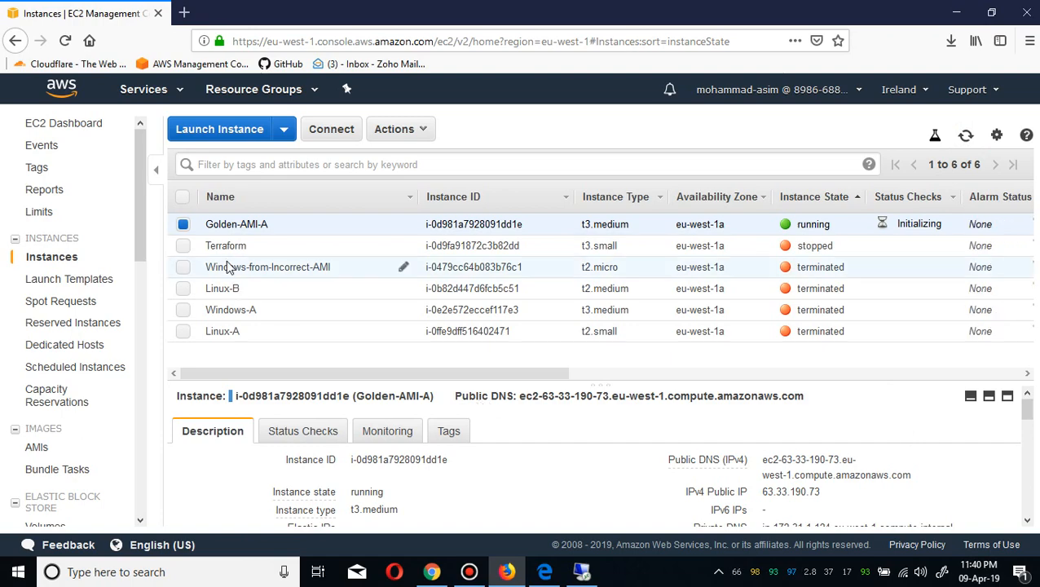
# Try to retrieve the Administrator password for Golden-AMI-A through the connect dialog.
pyautogui.click(332, 134)
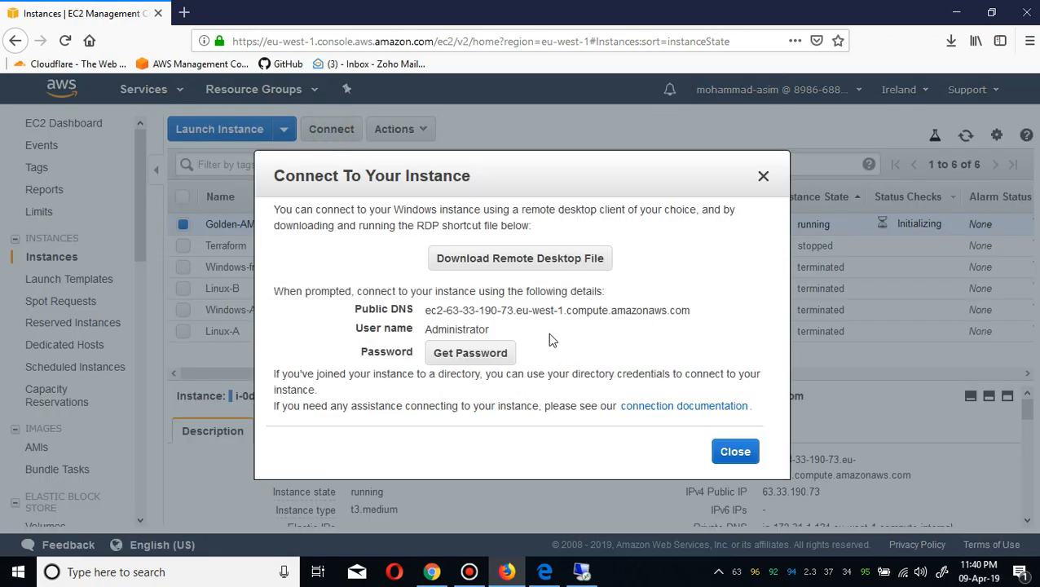
pyautogui.click(475, 355)
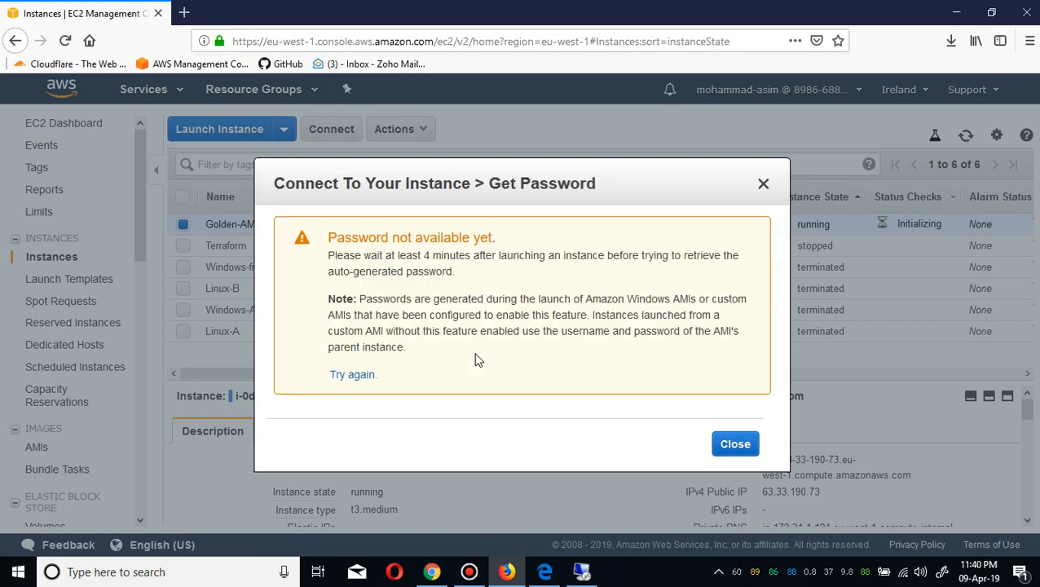
pyautogui.click(733, 441)
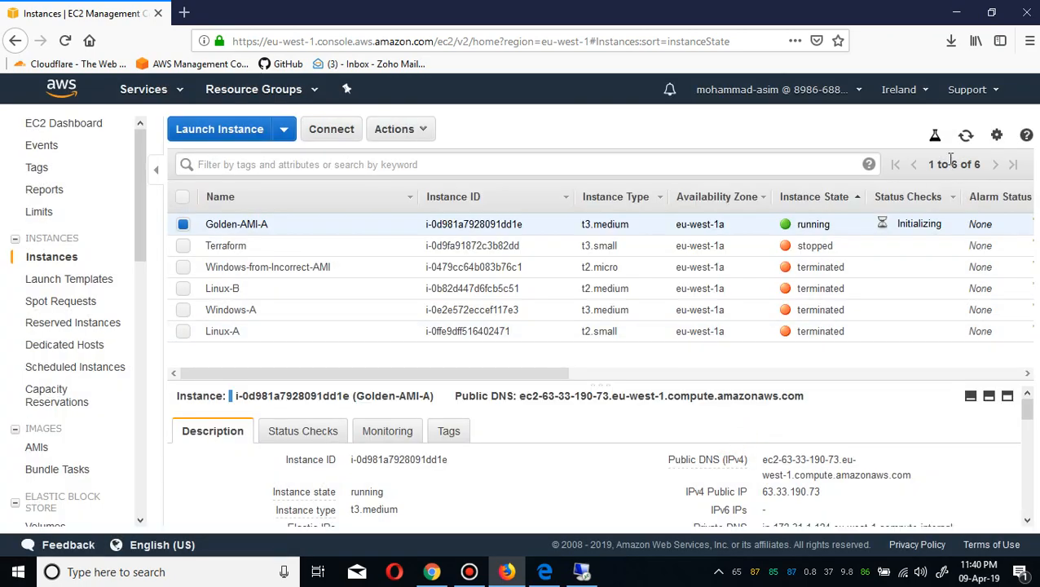
# Refresh the list and review the Golden-AMI-A instance's description details.
pyautogui.click(966, 135)
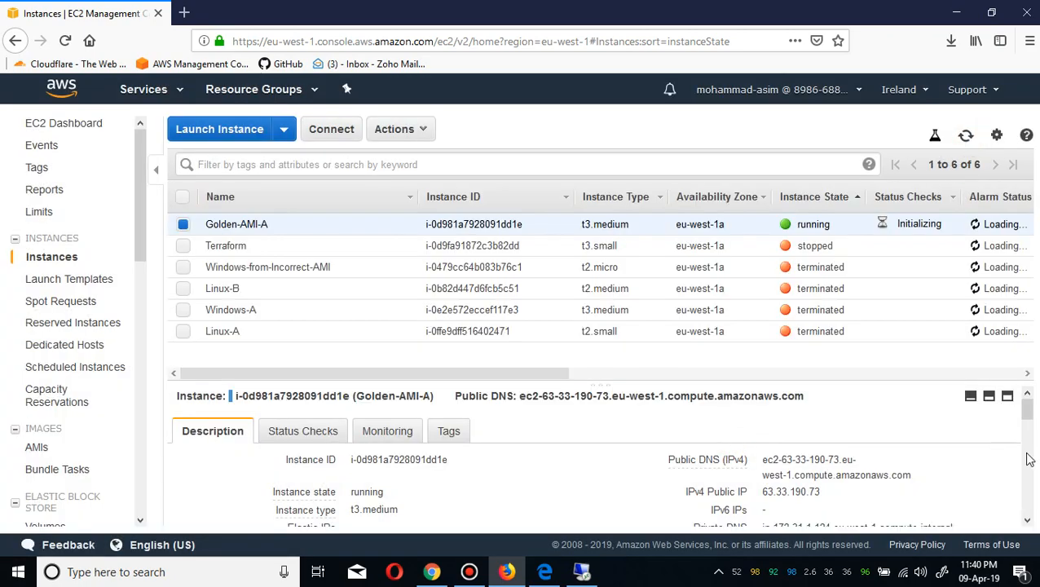
pyautogui.scroll(-3, 1028, 459)
pyautogui.scroll(3, 1032, 462)
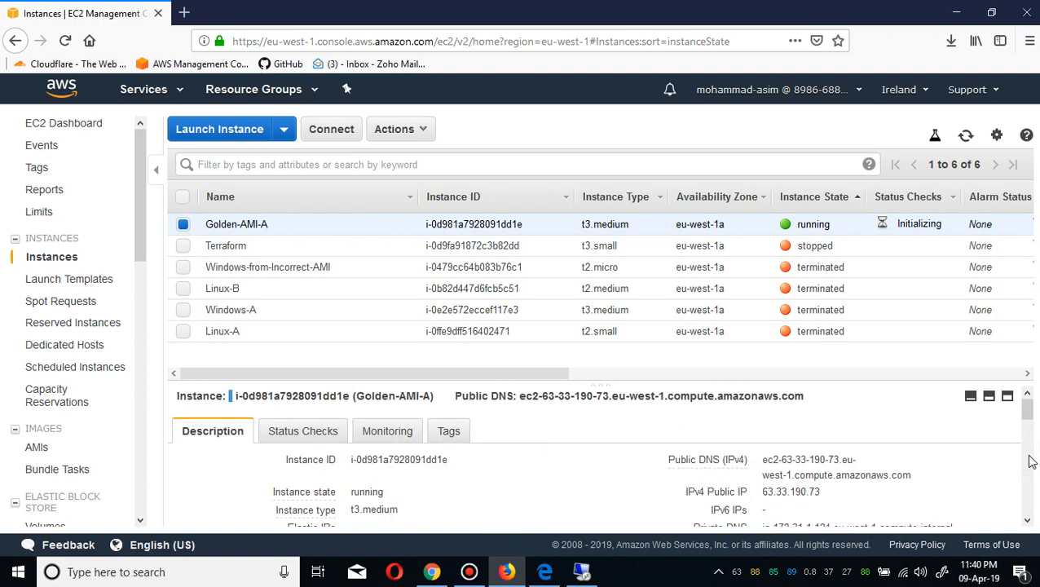
pyautogui.scroll(-3, 1032, 462)
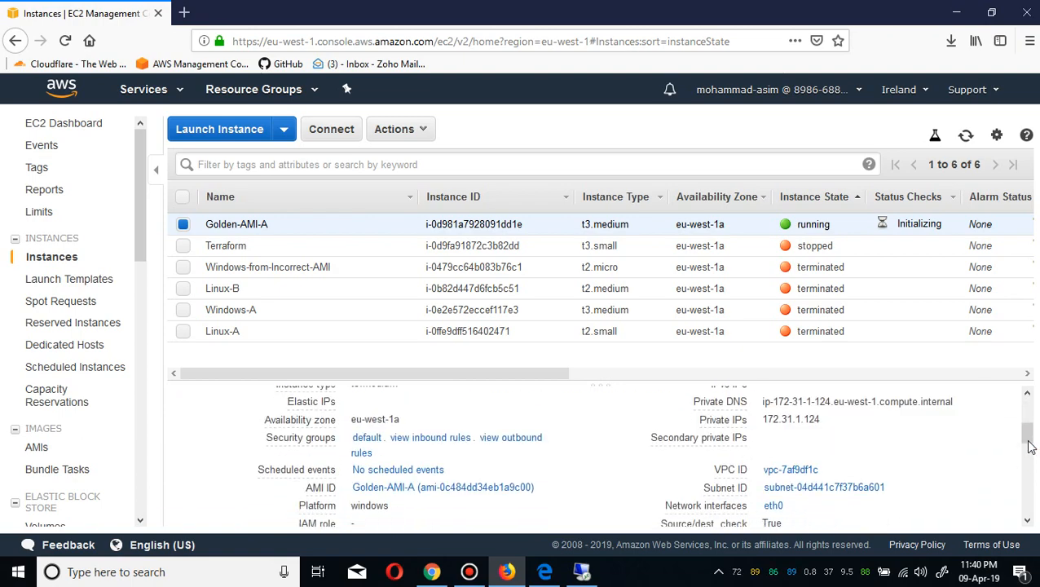
pyautogui.moveTo(1028, 447)
pyautogui.mouseDown()
pyautogui.moveTo(1031, 473)
pyautogui.moveTo(1031, 458)
pyautogui.mouseUp()
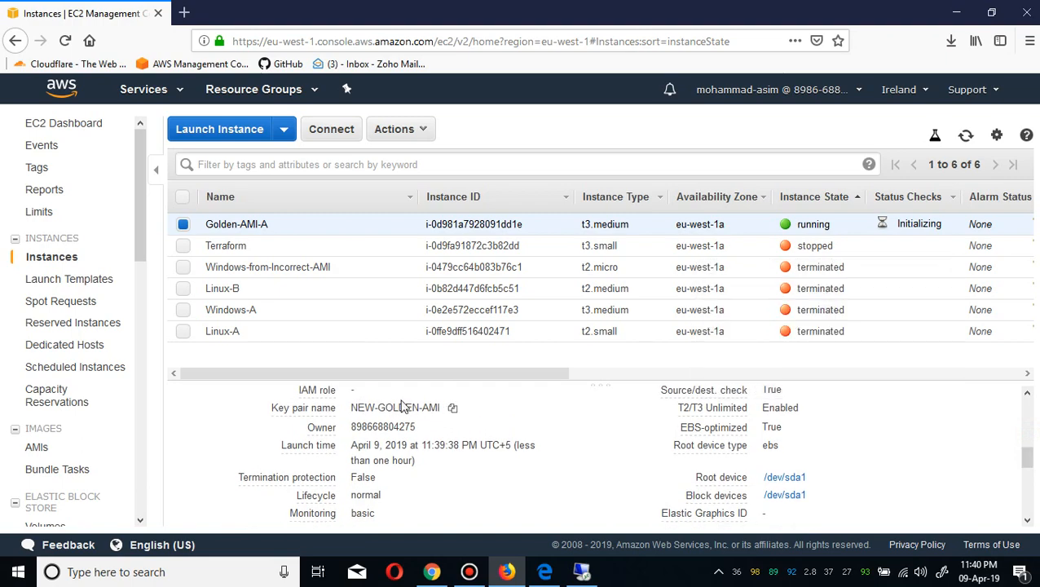
pyautogui.click(1025, 416)
pyautogui.click(1026, 412)
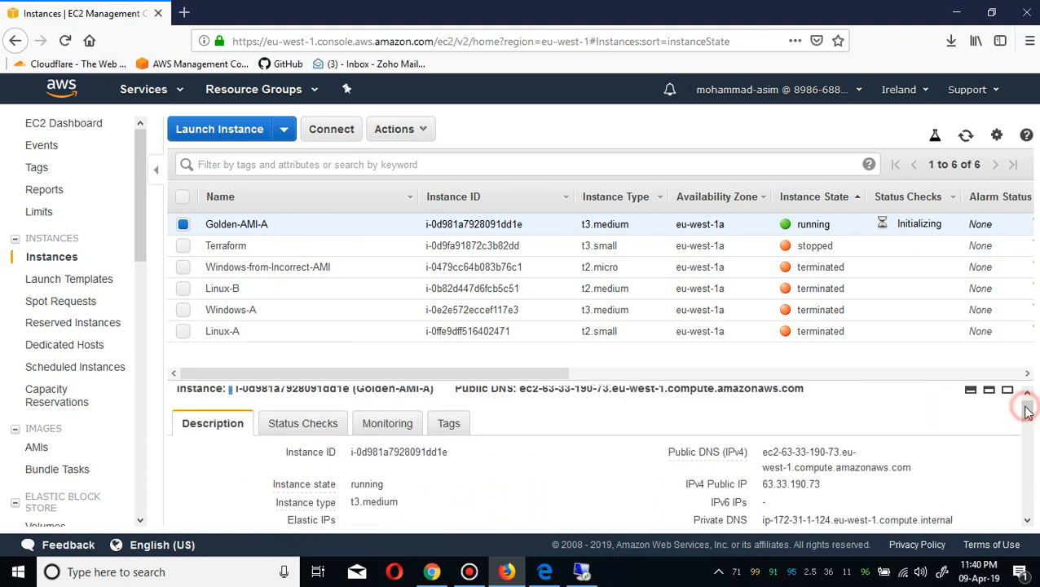
pyautogui.click(250, 309)
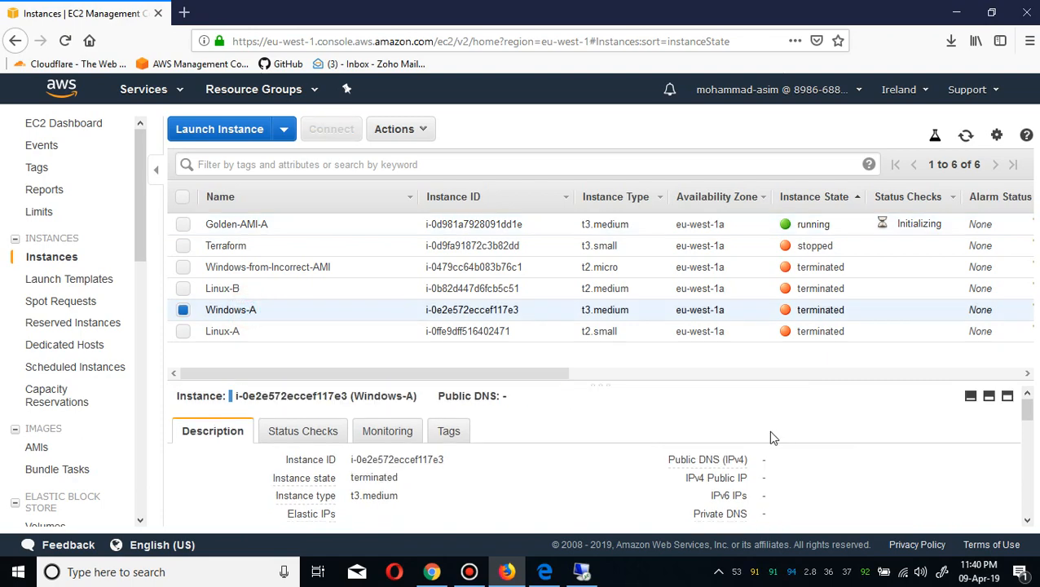
pyautogui.click(292, 226)
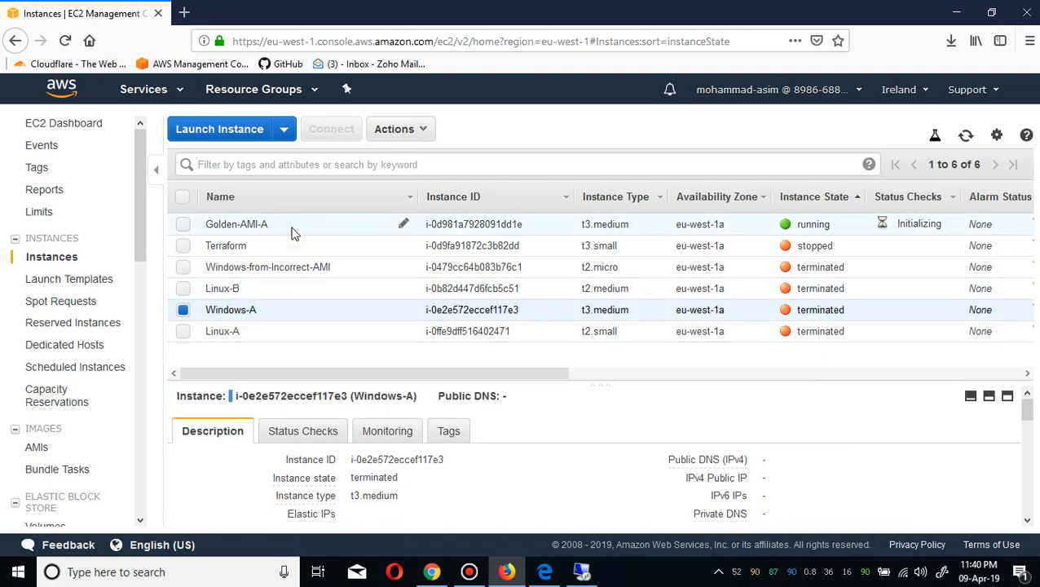
pyautogui.click(294, 233)
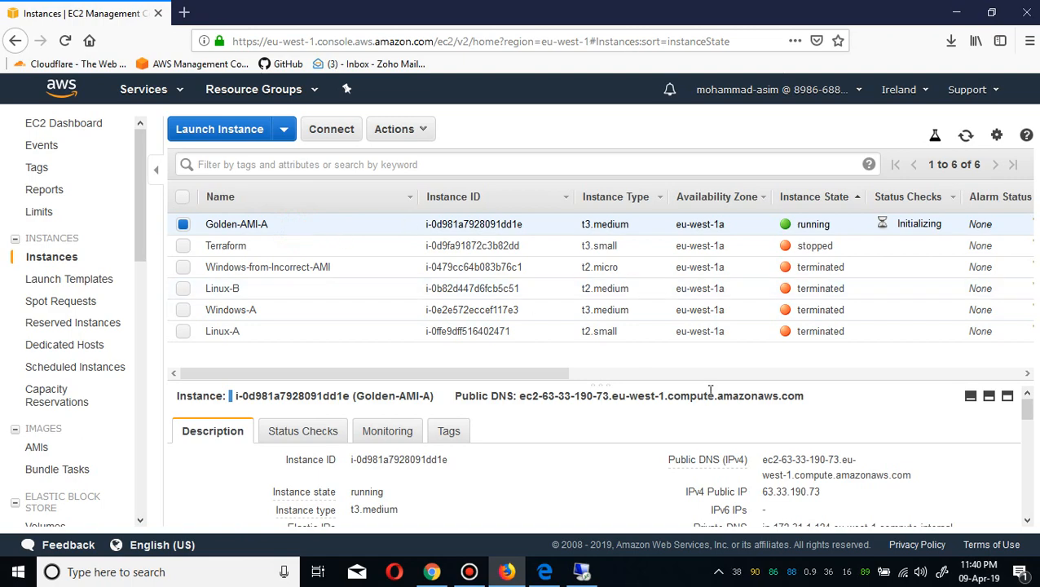
# Refresh the list and try again to retrieve the Golden-AMI-A password.
pyautogui.click(965, 136)
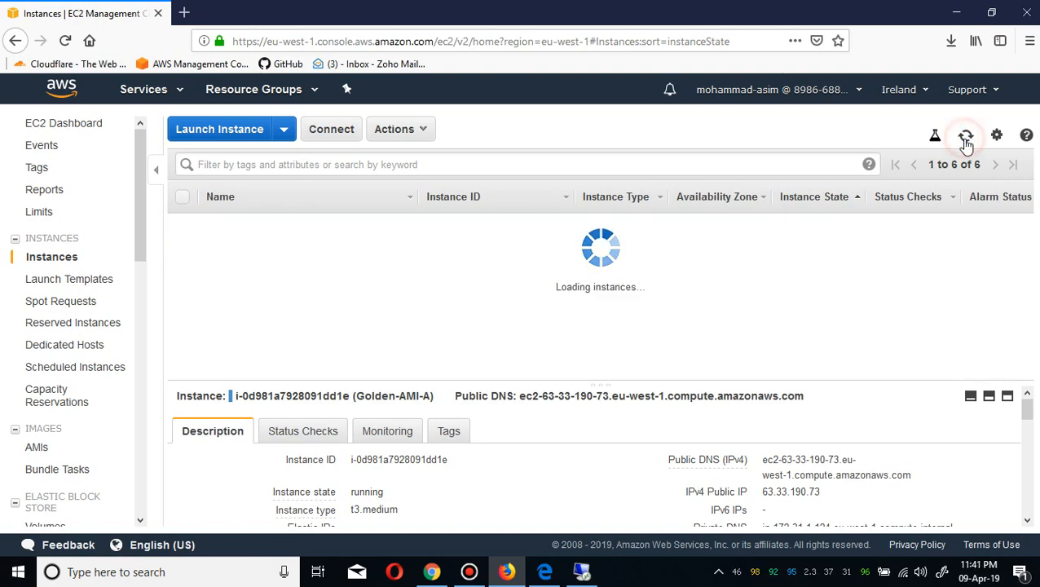
pyautogui.click(339, 135)
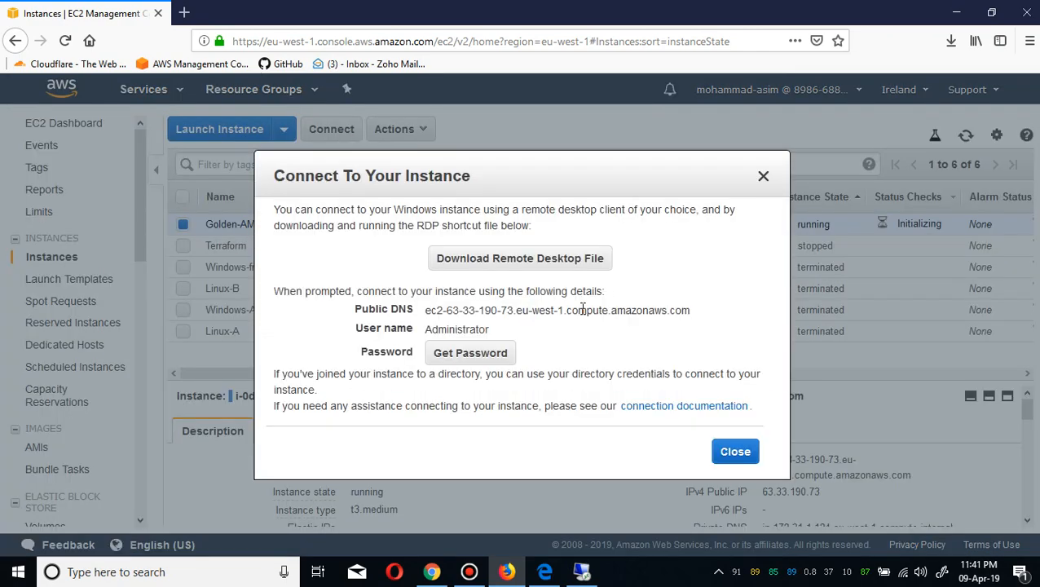
pyautogui.click(494, 355)
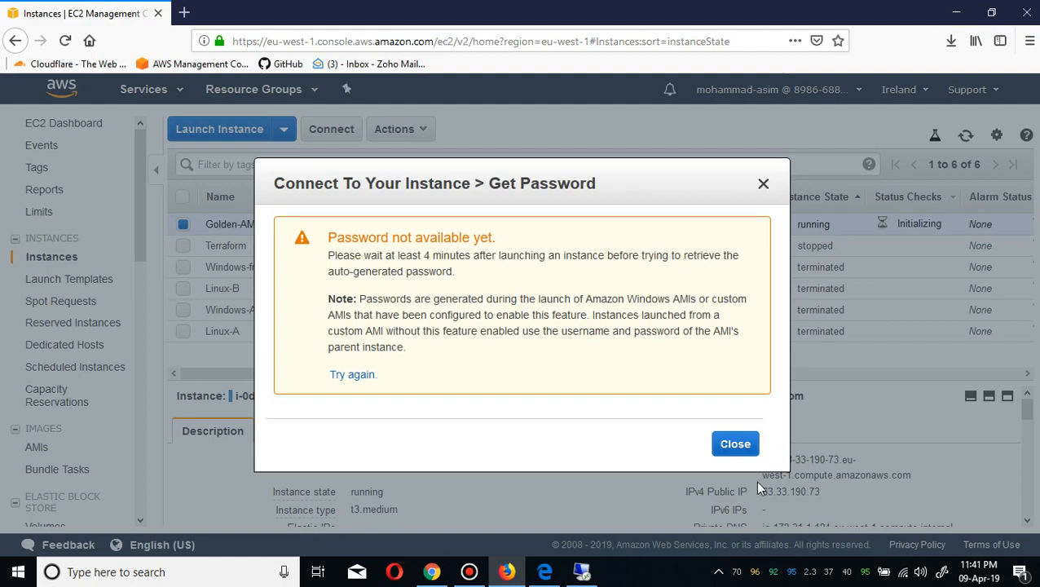
pyautogui.click(736, 447)
# Refresh the instance list and try again to get the Golden-AMI-A Administrator password through the connect dialog.
pyautogui.click(967, 136)
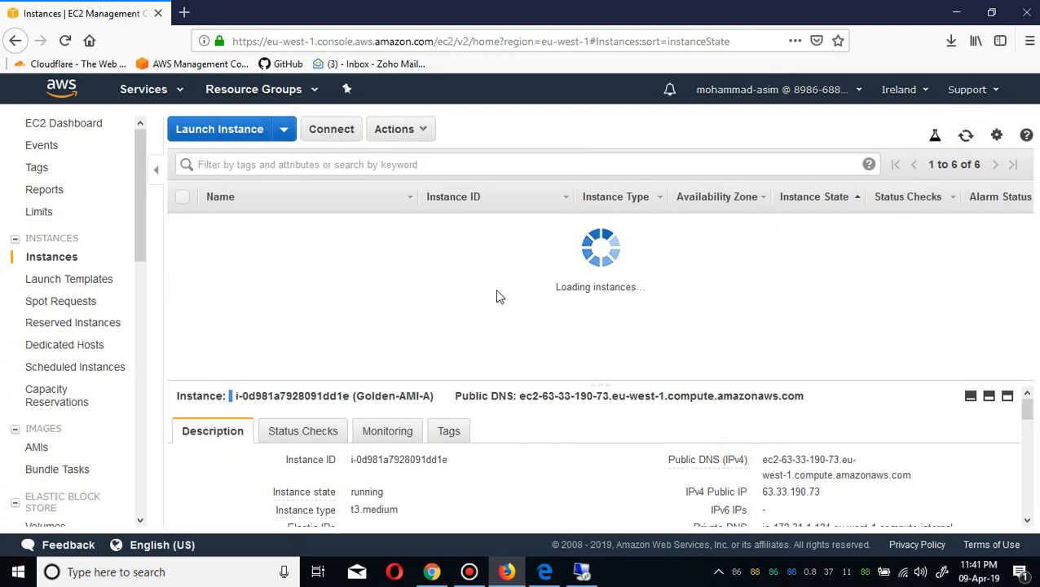
pyautogui.click(336, 137)
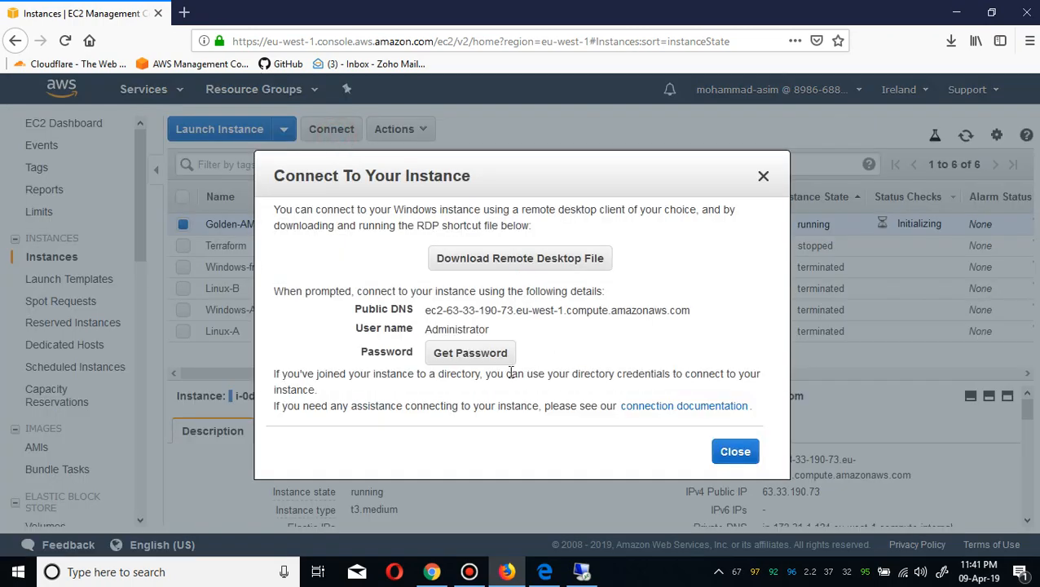
pyautogui.click(492, 357)
pyautogui.click(336, 375)
pyautogui.click(342, 375)
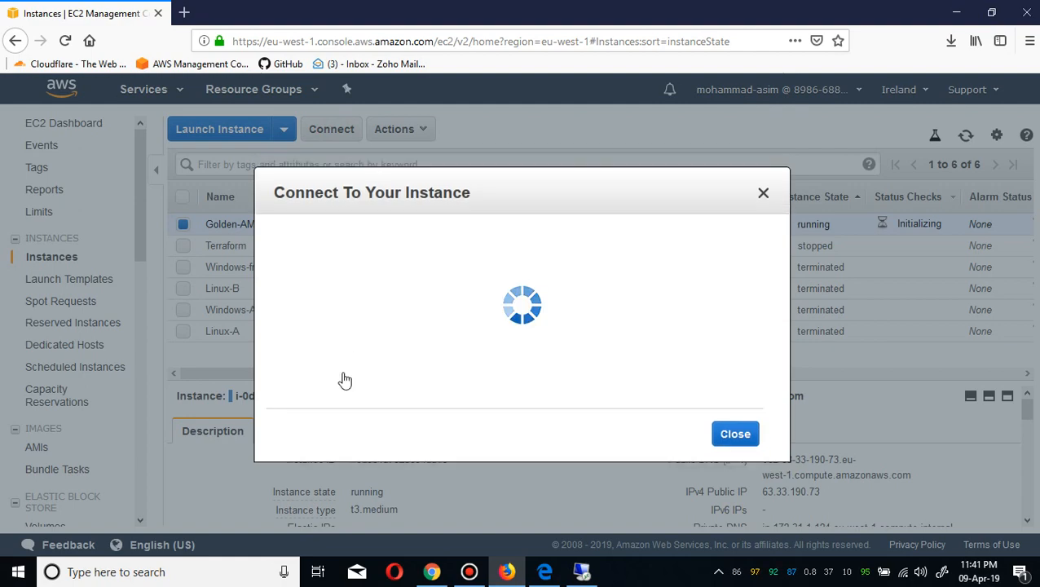
pyautogui.click(345, 376)
pyautogui.click(343, 376)
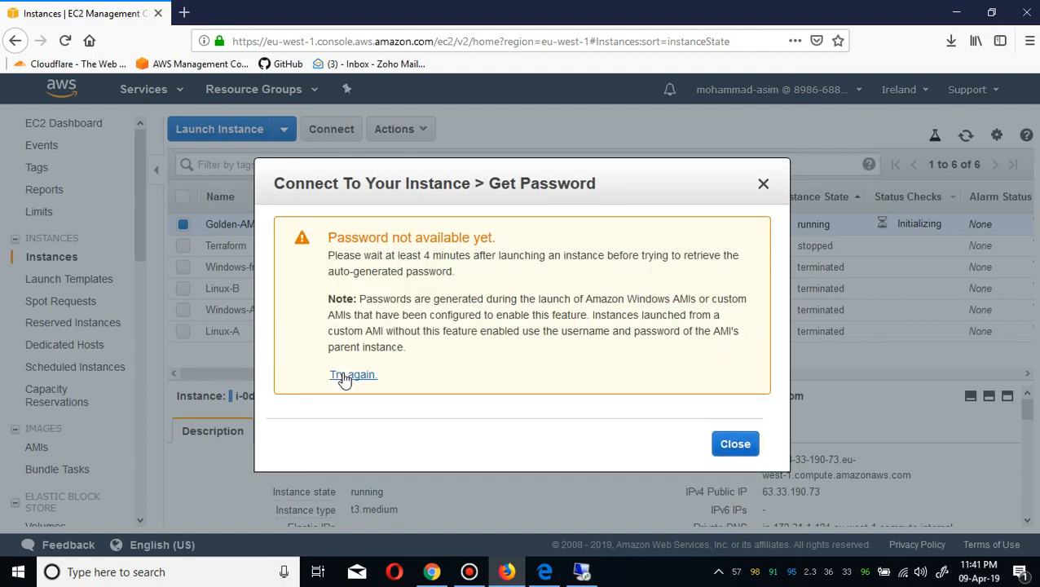
pyautogui.click(736, 444)
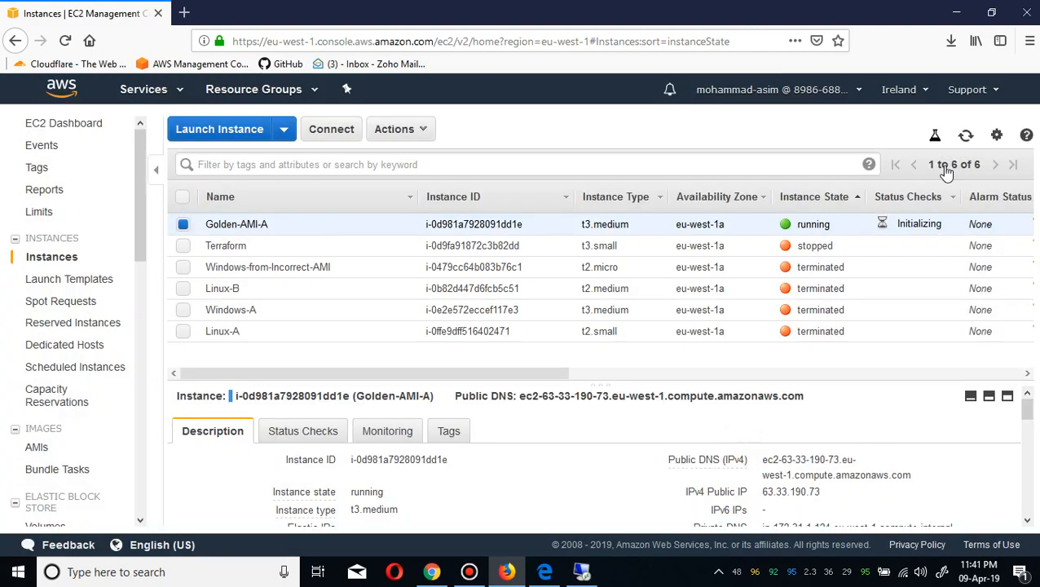
# Refresh the list once more and retry retrieving the Golden-AMI-A password from the connect dialog.
pyautogui.click(966, 136)
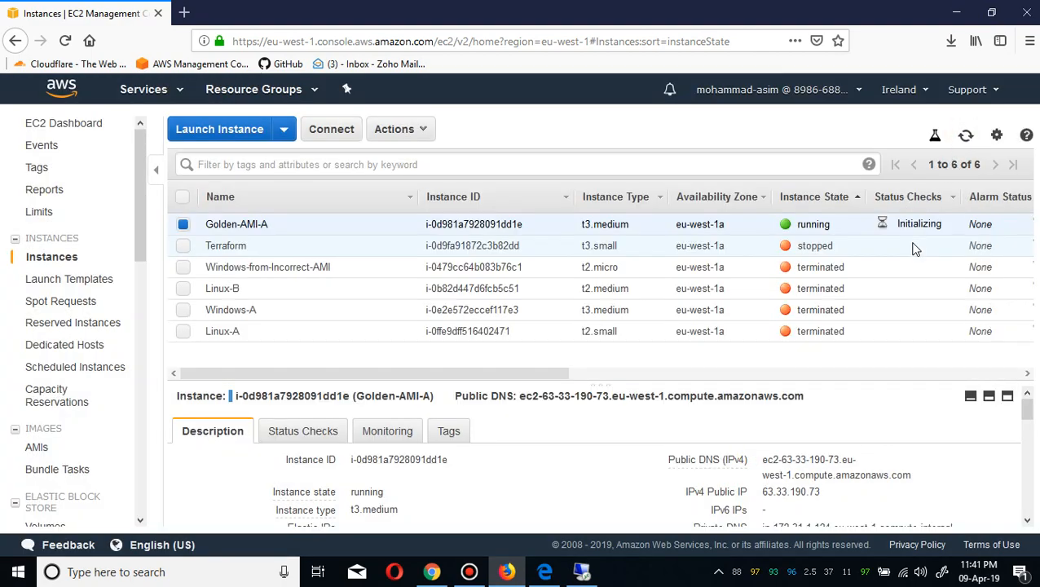
pyautogui.click(334, 130)
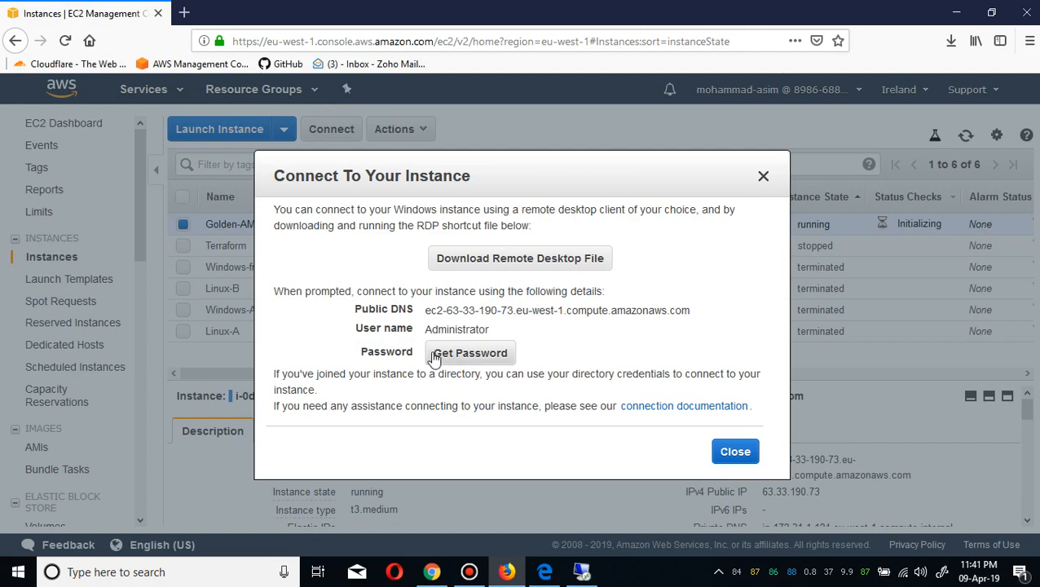
pyautogui.click(464, 362)
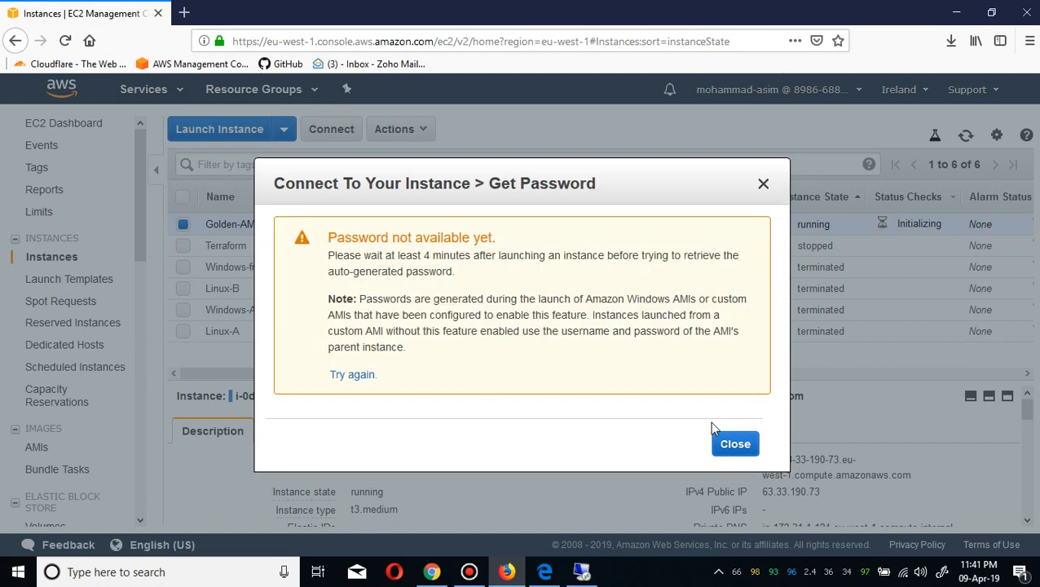
pyautogui.click(734, 441)
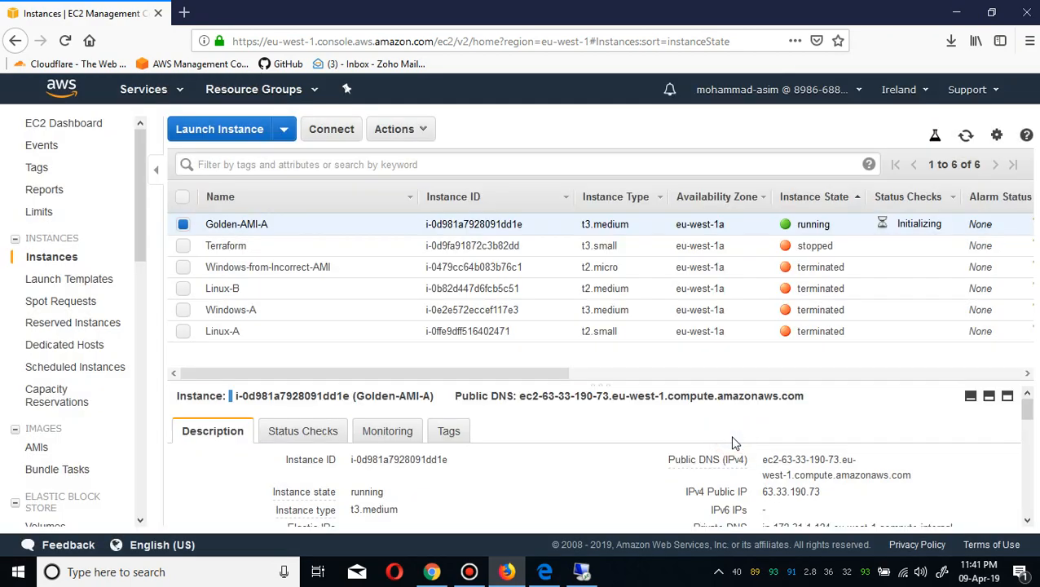
# Refresh the instances again and make another attempt at getting the Administrator password.
pyautogui.click(965, 137)
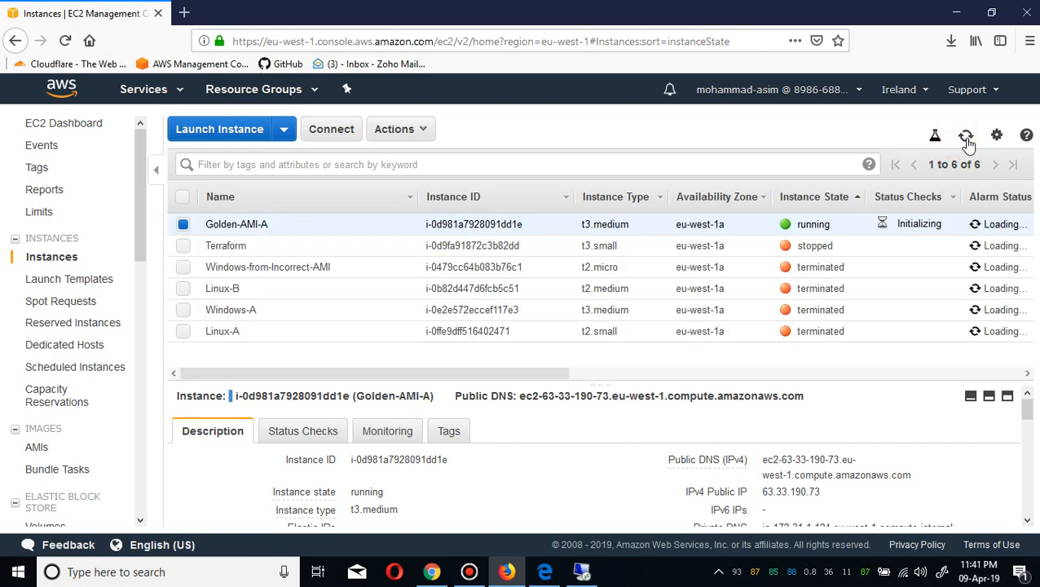
pyautogui.click(966, 137)
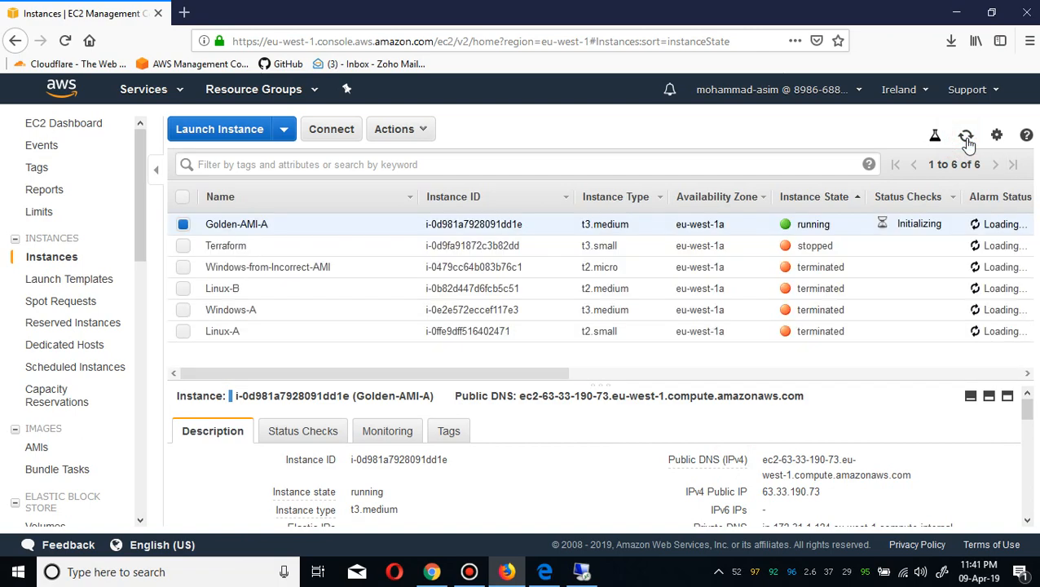
pyautogui.click(334, 134)
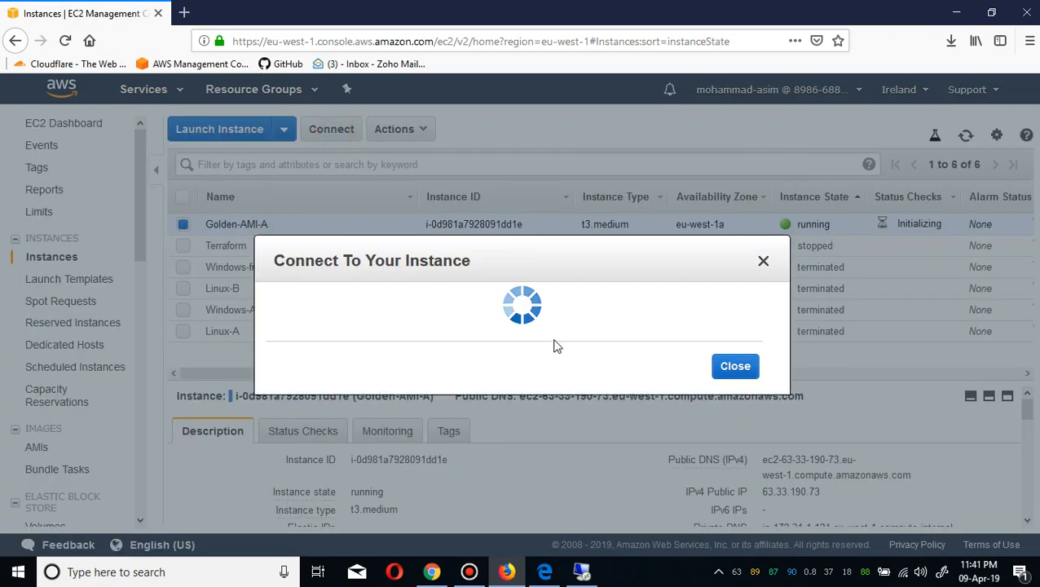
pyautogui.click(453, 350)
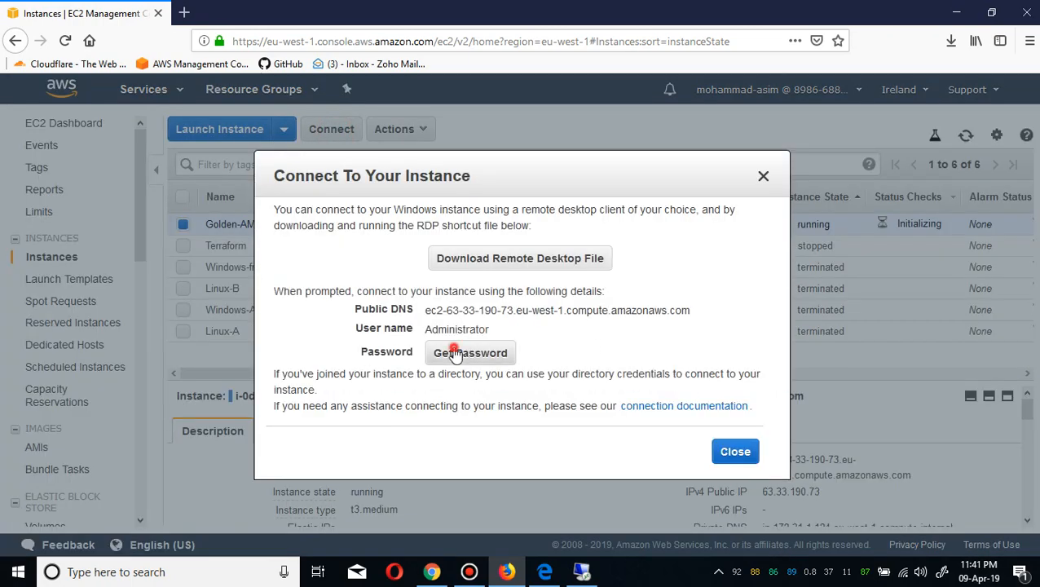
pyautogui.click(735, 444)
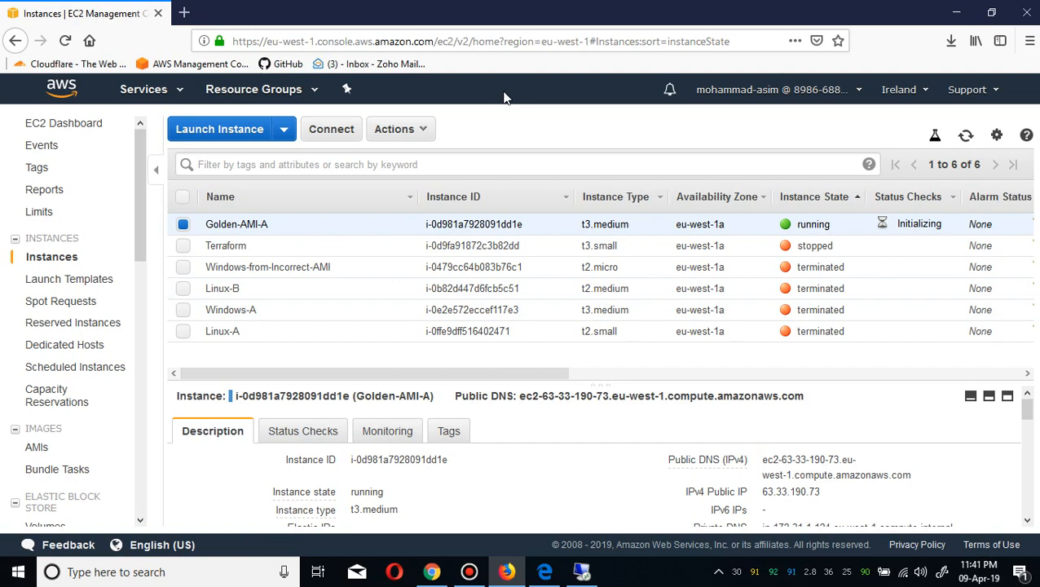
pyautogui.moveTo(473, 4)
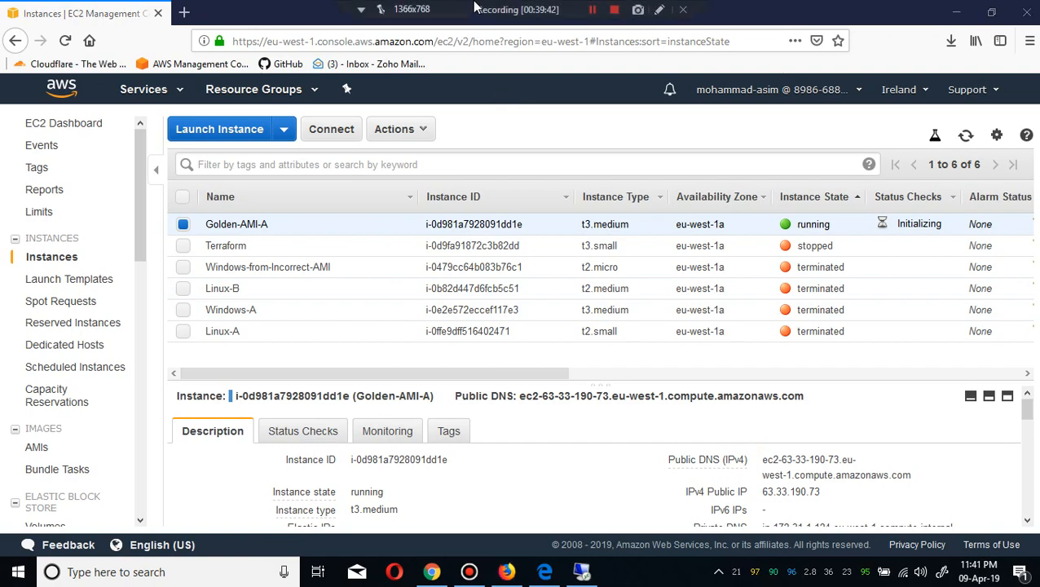
pyautogui.click(592, 10)
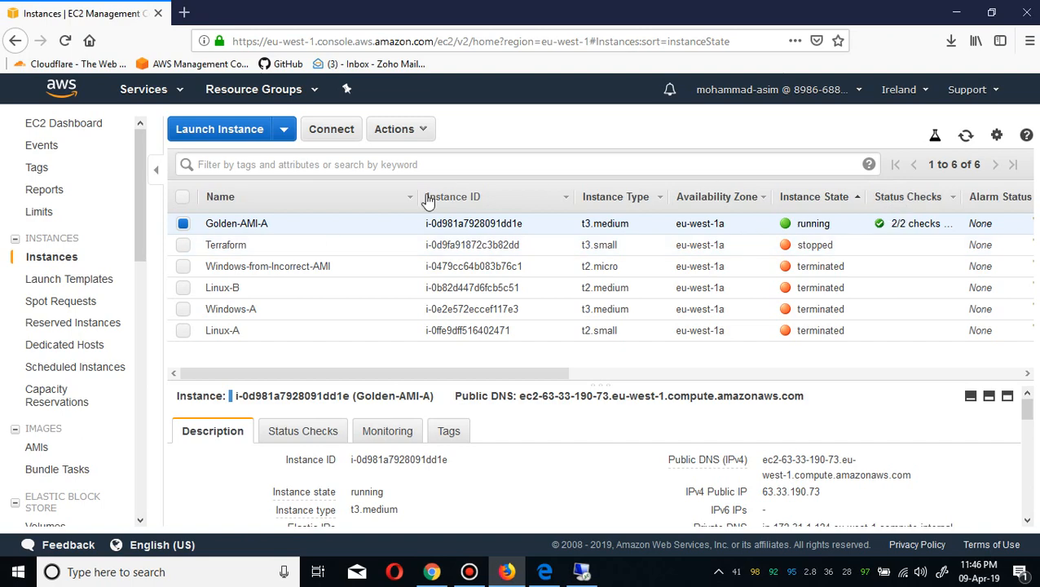
# Decrypt the Golden-AMI-A Administrator password by loading the NEW-GOLDEN-AMI.pem key pair file.
pyautogui.click(342, 135)
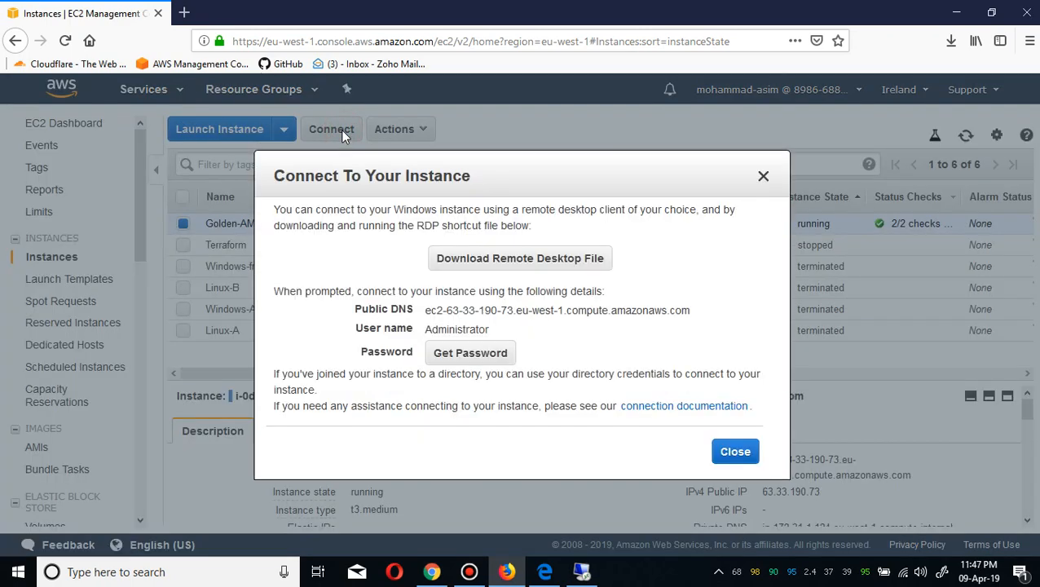
pyautogui.click(489, 351)
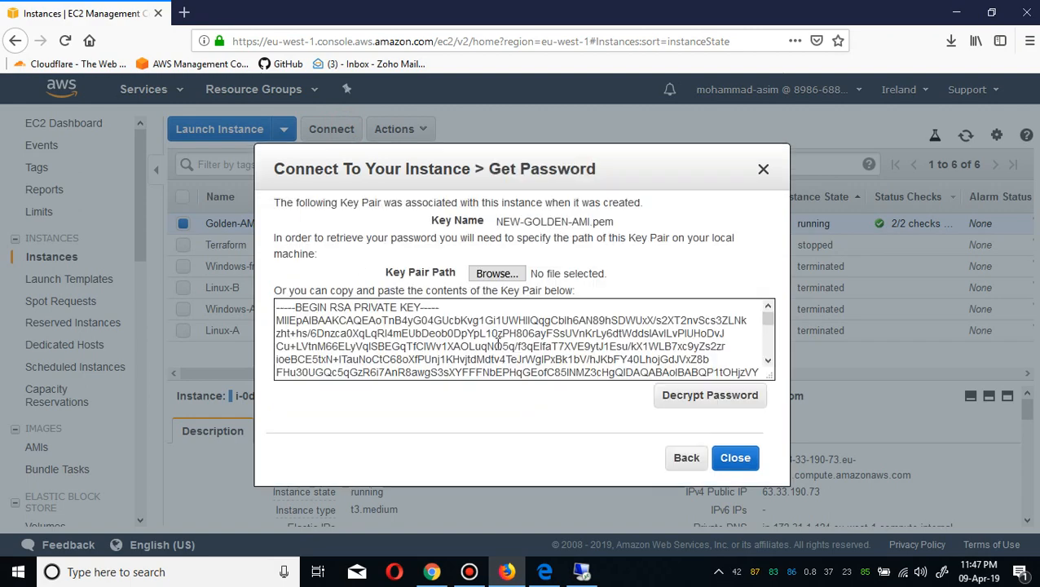
pyautogui.click(679, 402)
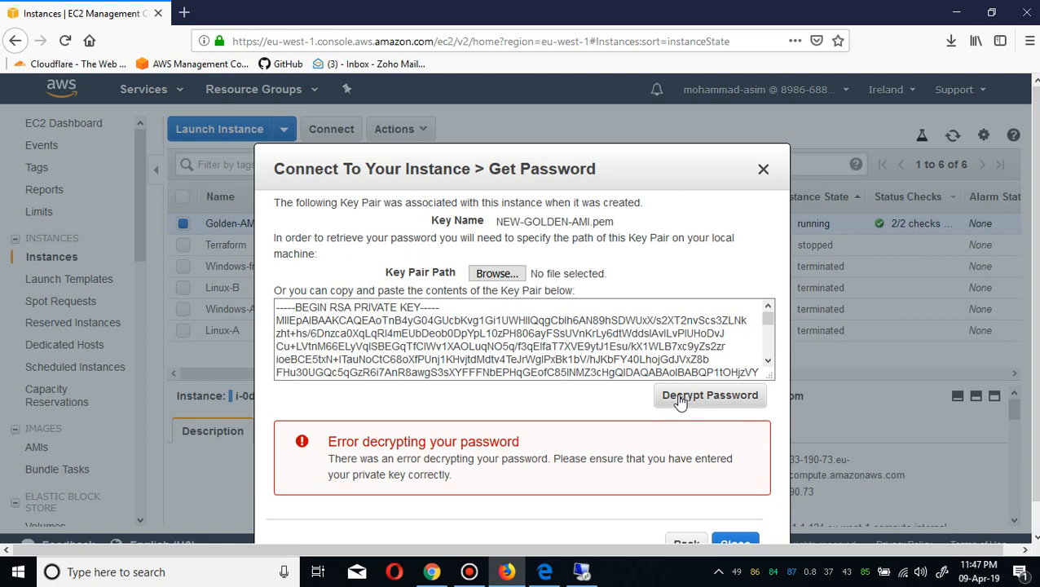
pyautogui.click(497, 274)
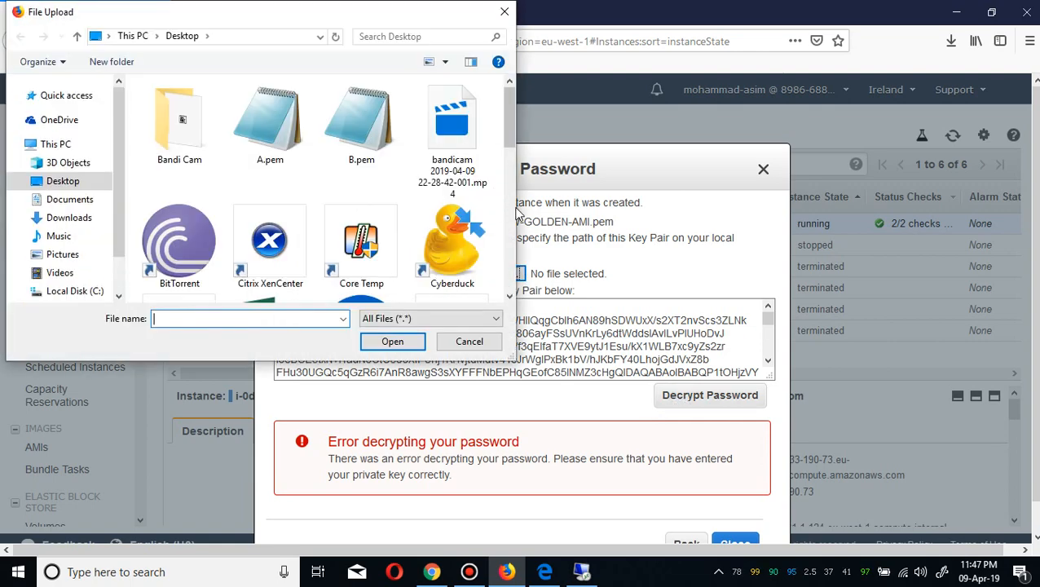
pyautogui.scroll(-5, 514, 218)
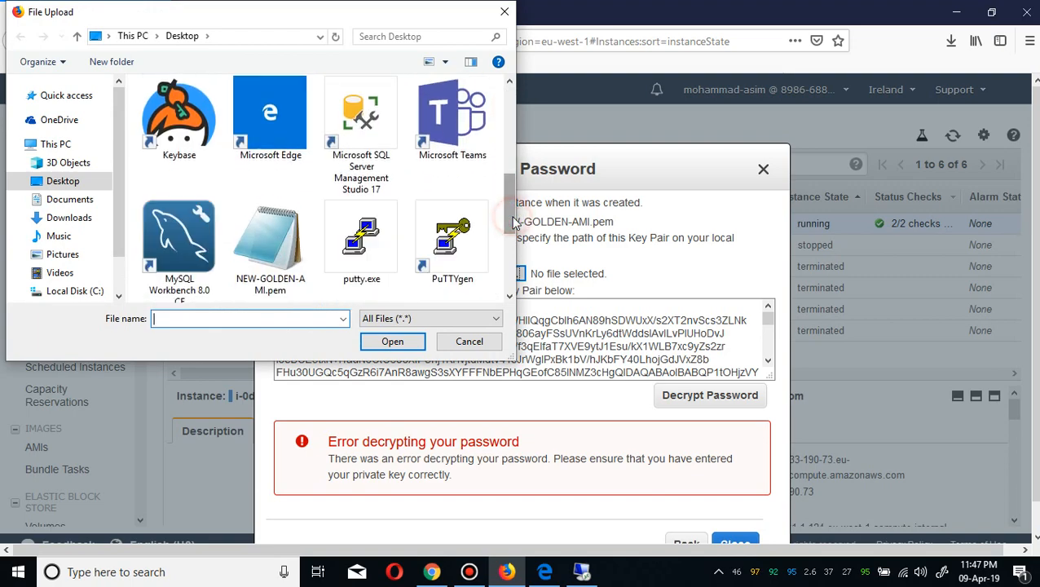
pyautogui.doubleClick(269, 245)
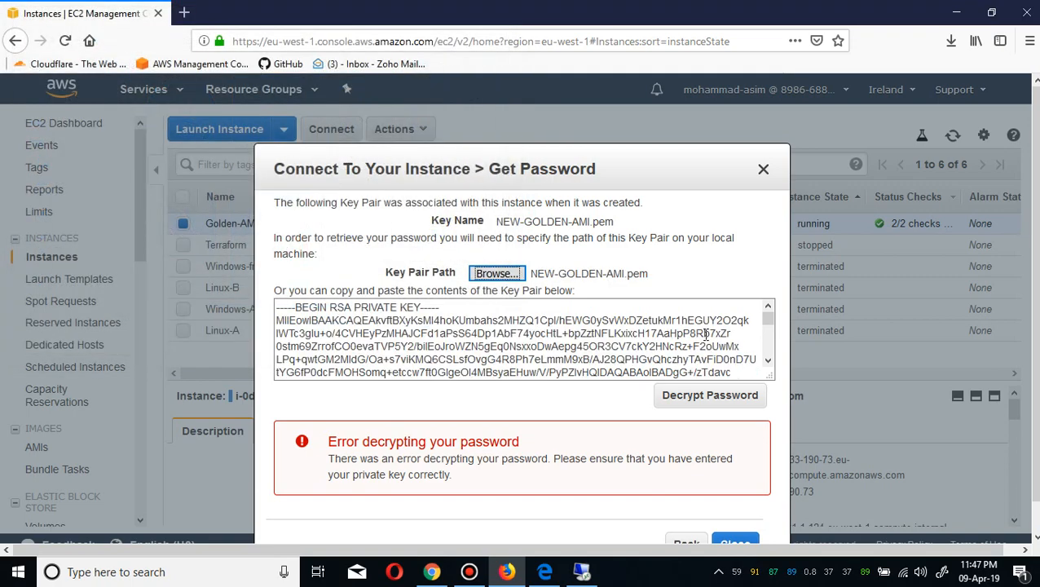
pyautogui.click(704, 400)
pyautogui.click(703, 398)
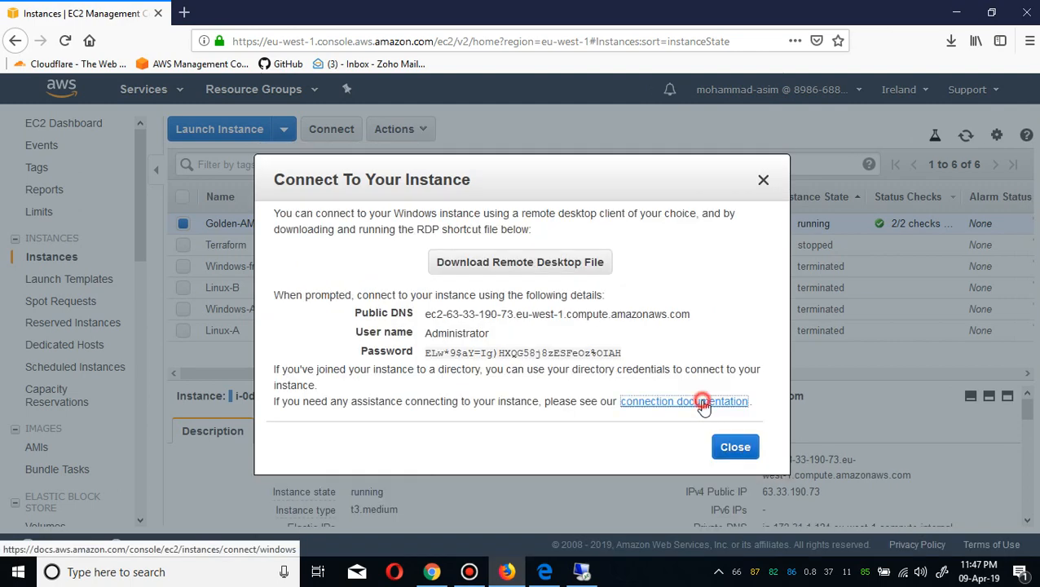
# Copy the decrypted Administrator password and close the connect dialog.
pyautogui.click(704, 400)
pyautogui.click(331, 14)
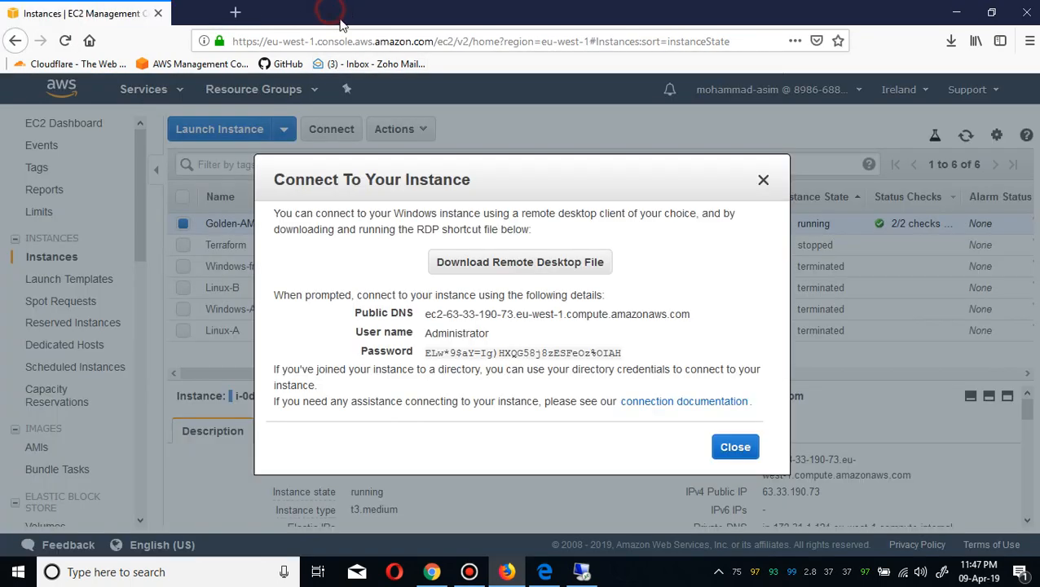
pyautogui.click(629, 354)
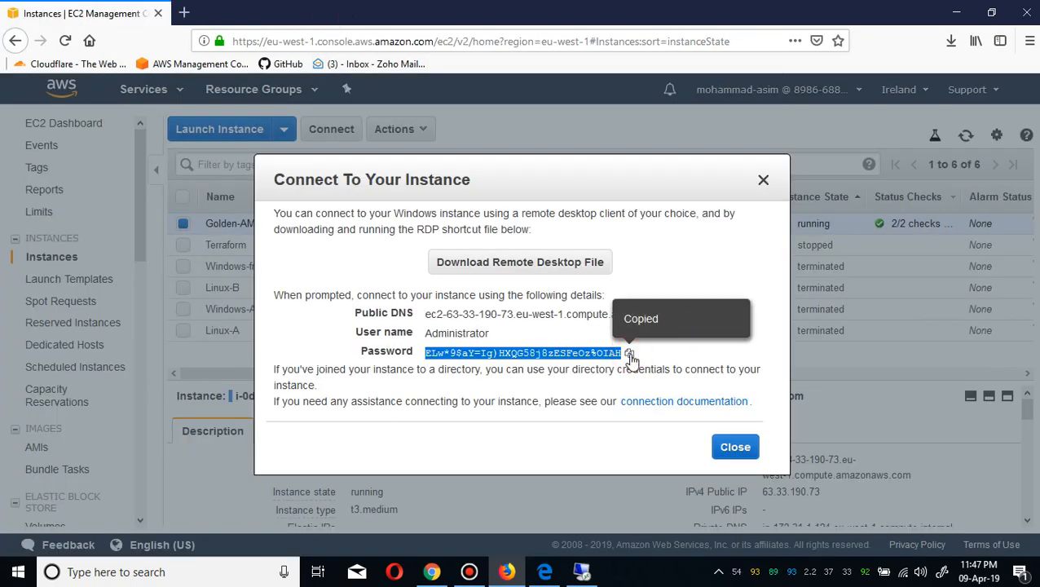
pyautogui.click(736, 448)
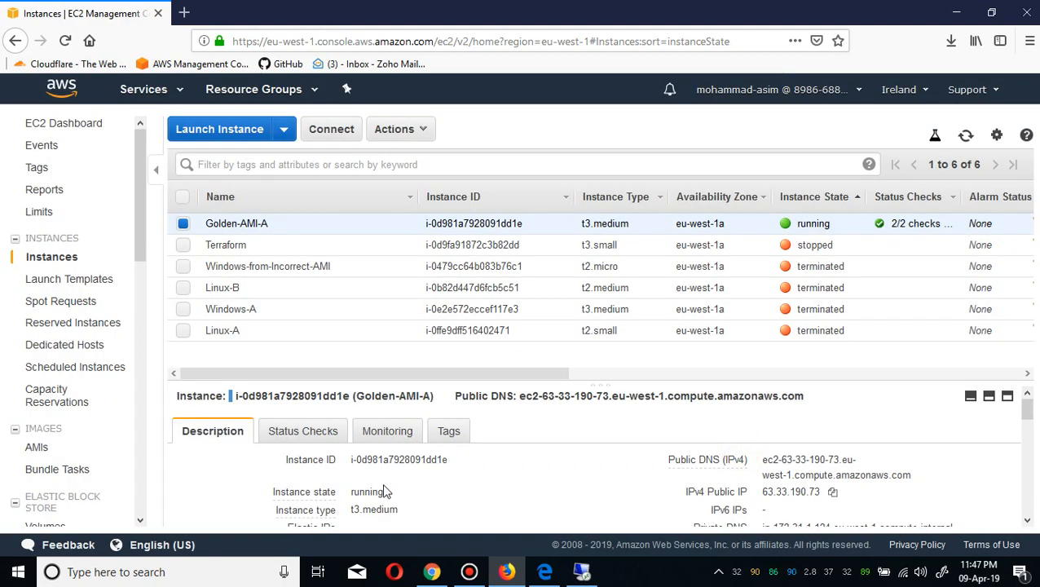
# Open Remote Desktop Connection and connect to computer 63.33.190.73.
pyautogui.click(585, 573)
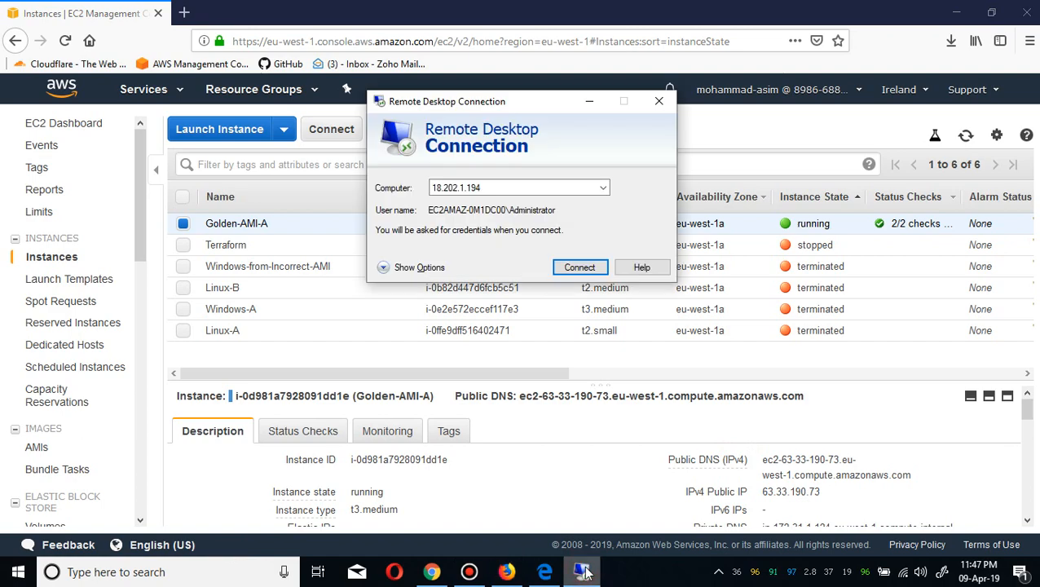
pyautogui.doubleClick(550, 188)
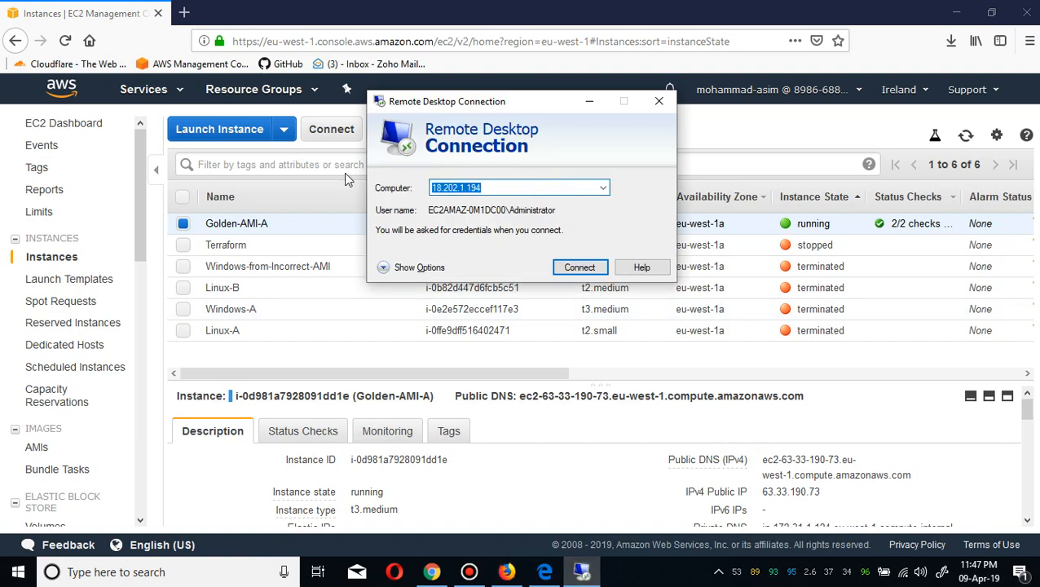
pyautogui.write('63')
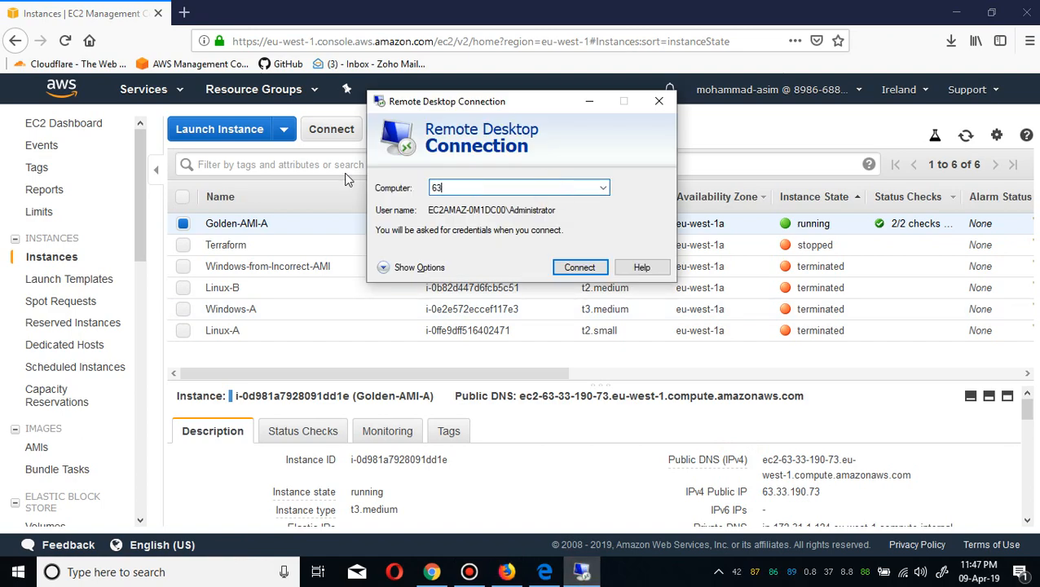
pyautogui.write('.33.190.73')
pyautogui.press('Return')
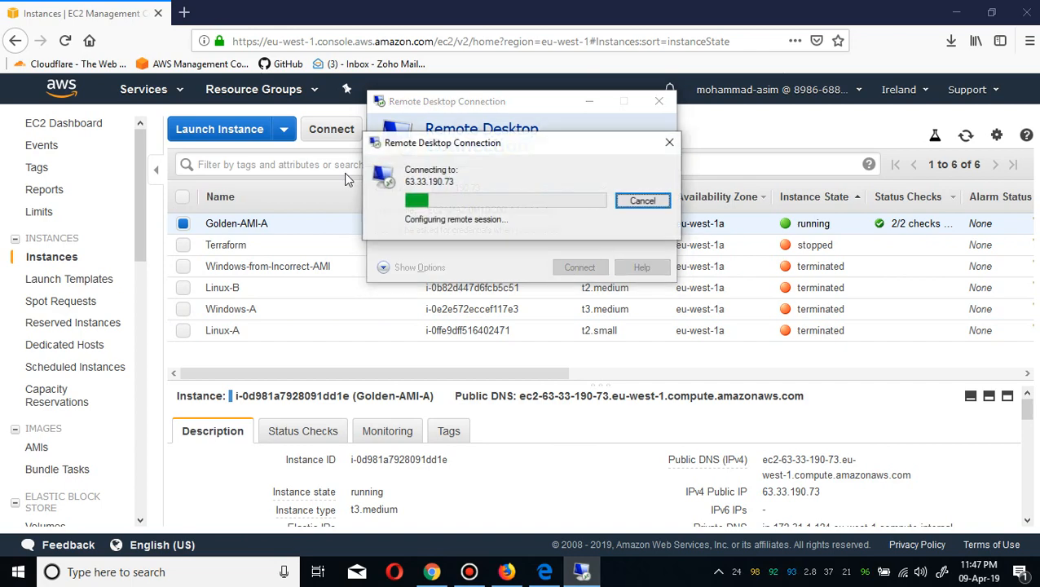
# Paste the Administrator password into the credentials prompt and accept the certificate warning to connect.
pyautogui.click(476, 172)
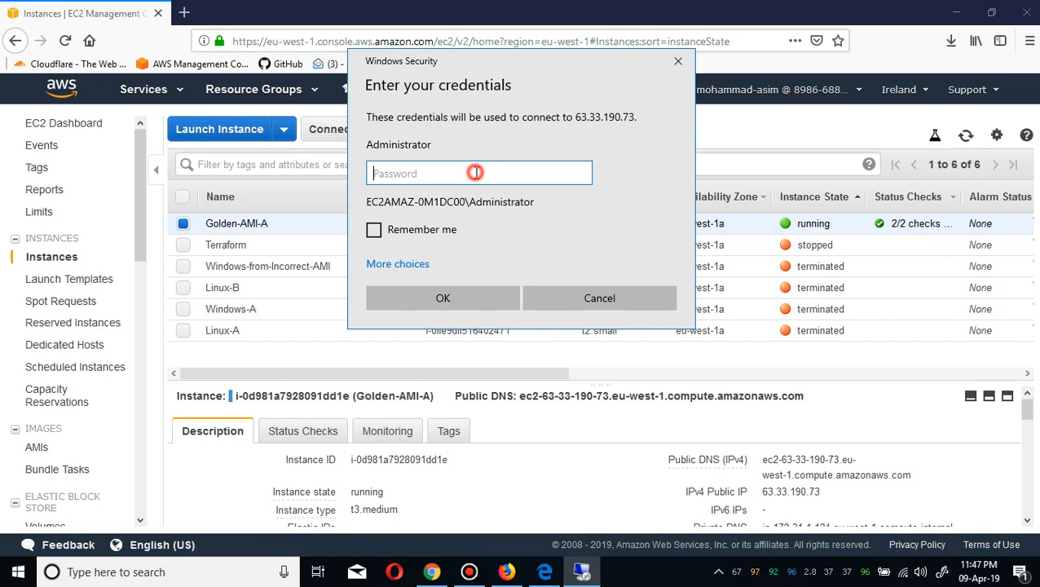
pyautogui.hotkey('ctrl', 'v')
pyautogui.press('Return')
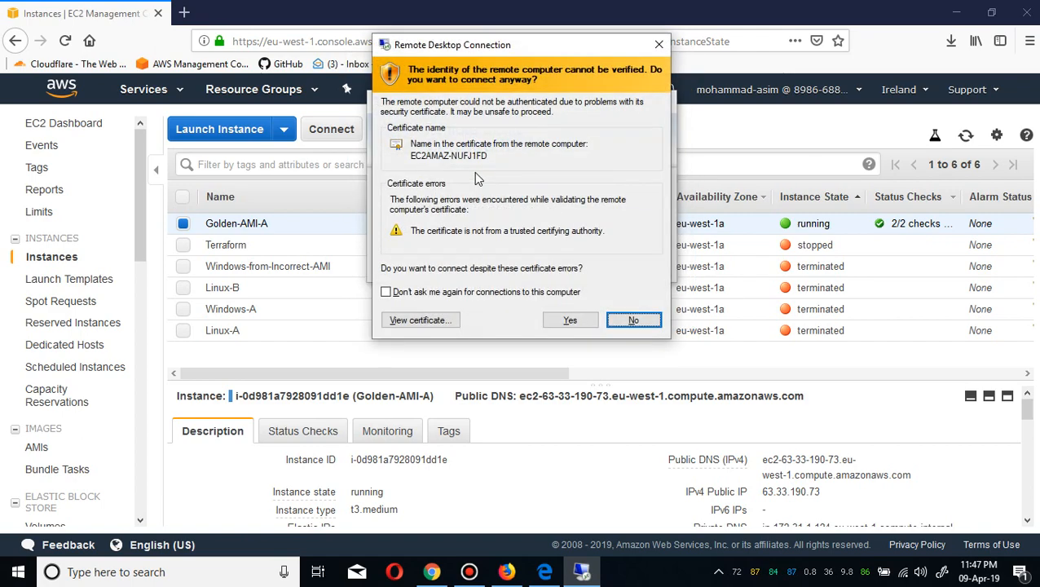
pyautogui.click(567, 320)
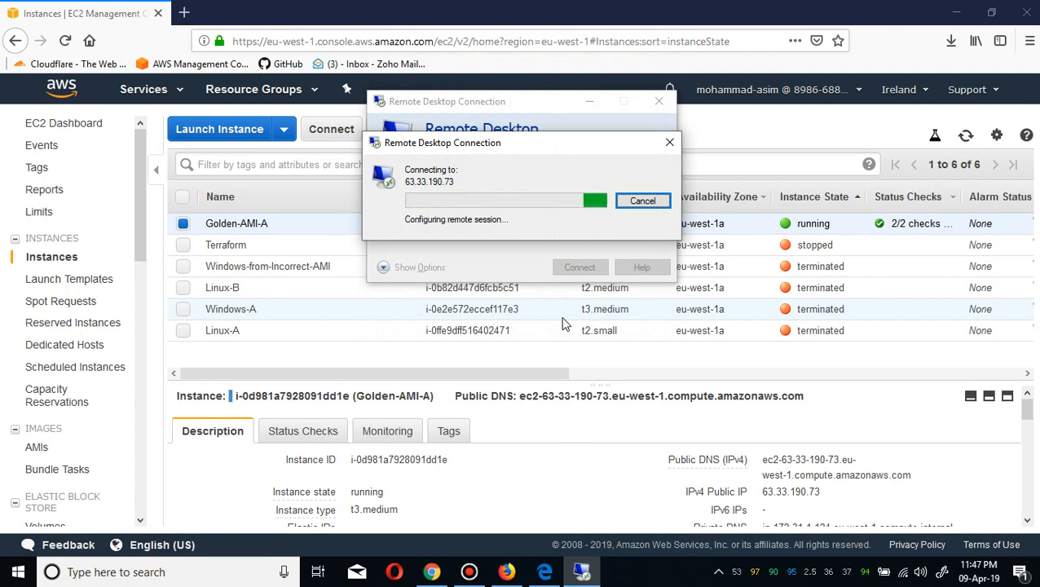